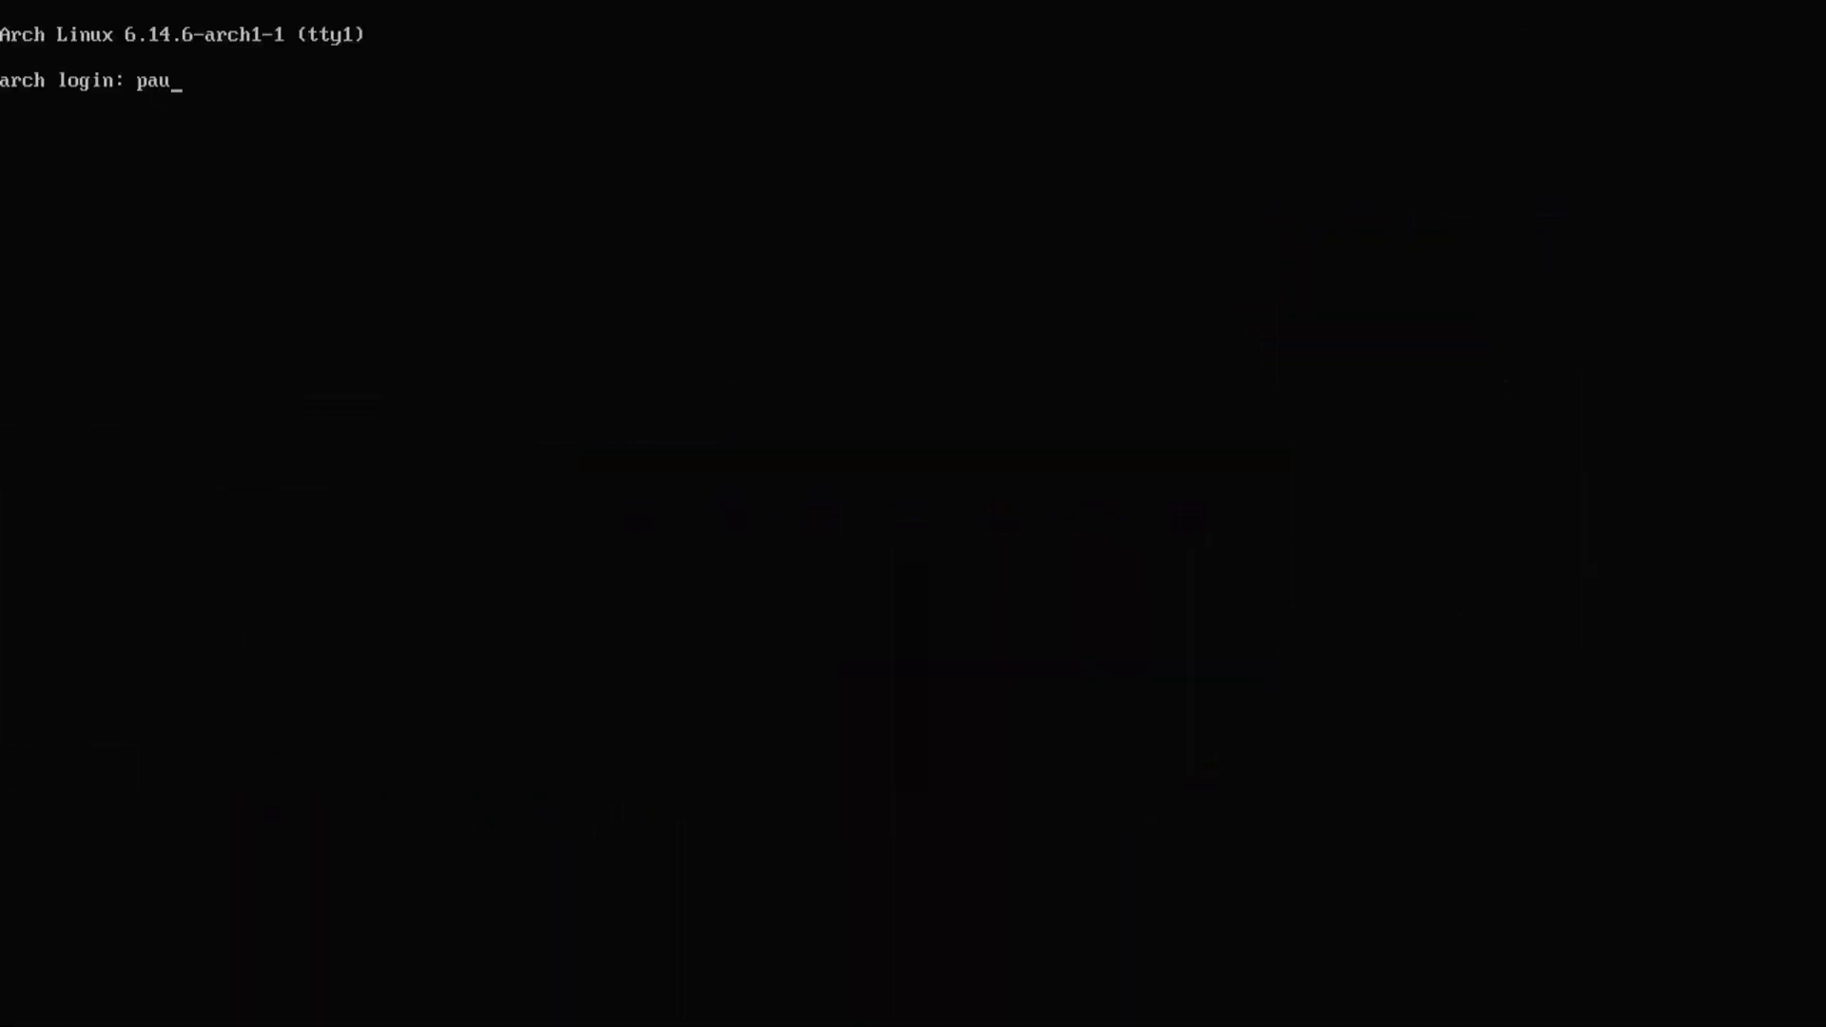
- Log in at the tty, switch to the larger ter-132n console font, and clear the screen
key("Return")
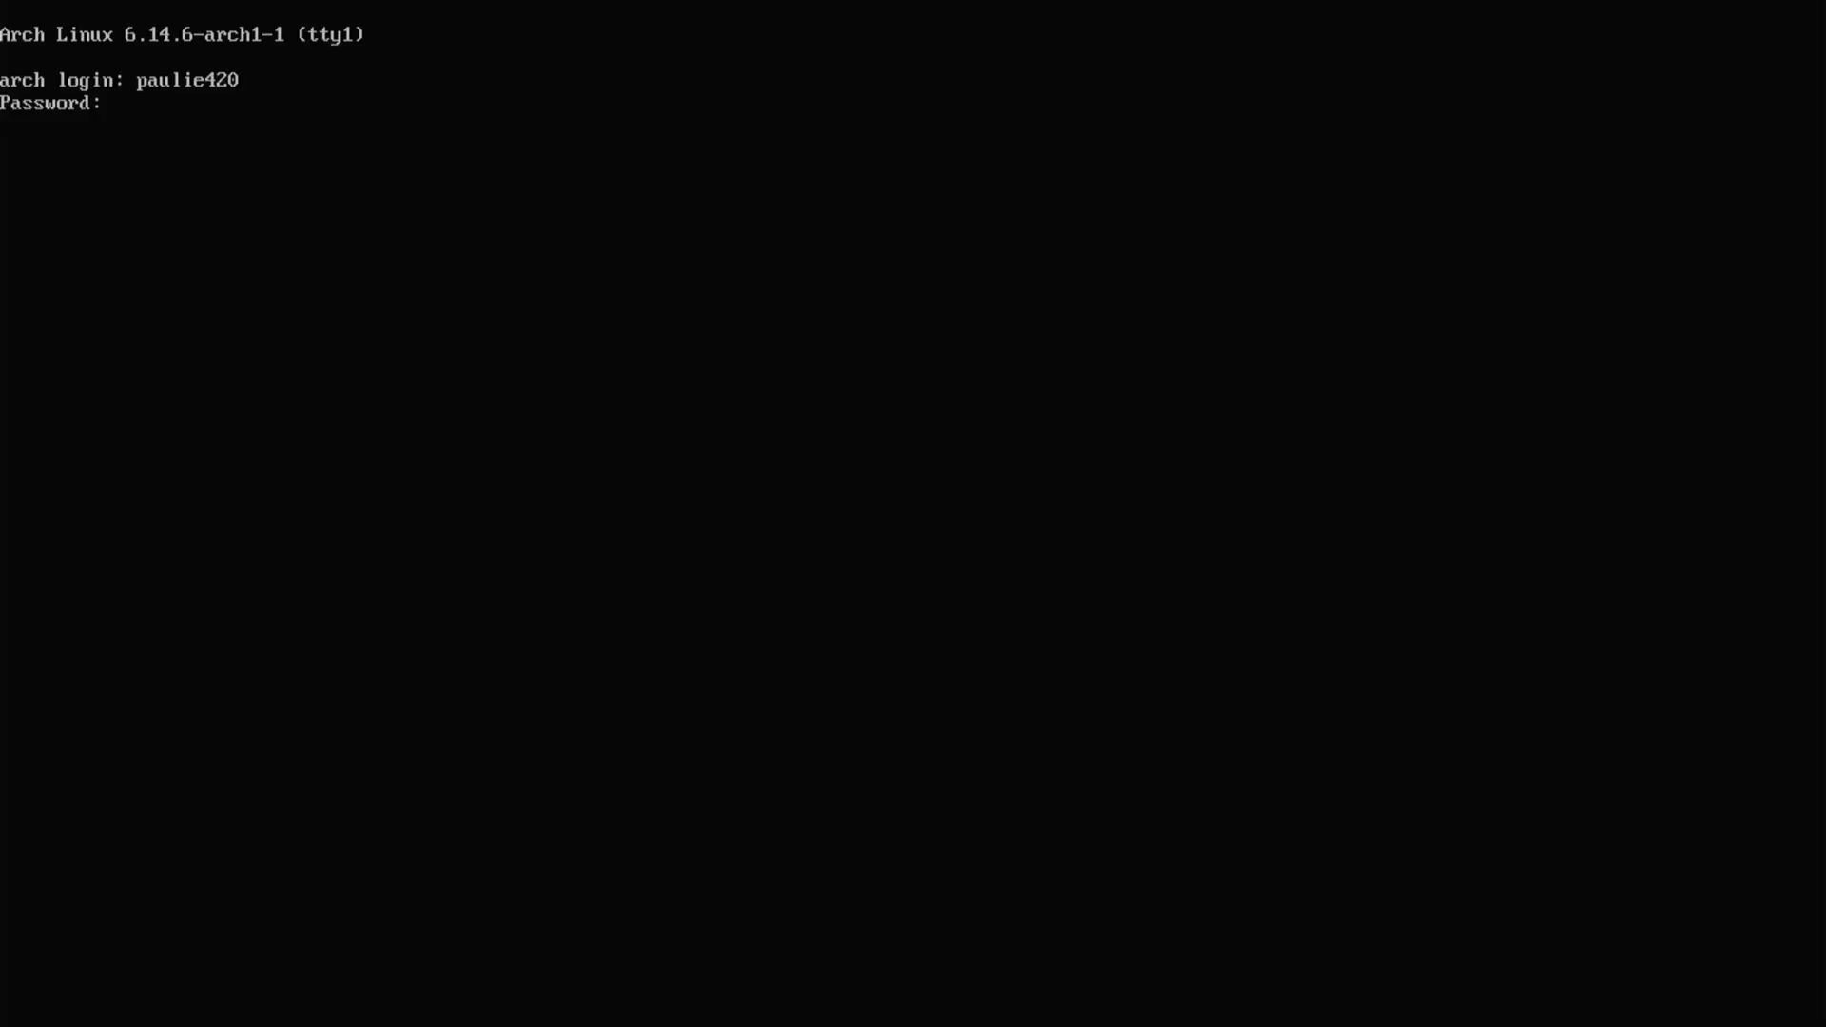
key("Return")
type("setfont ter")
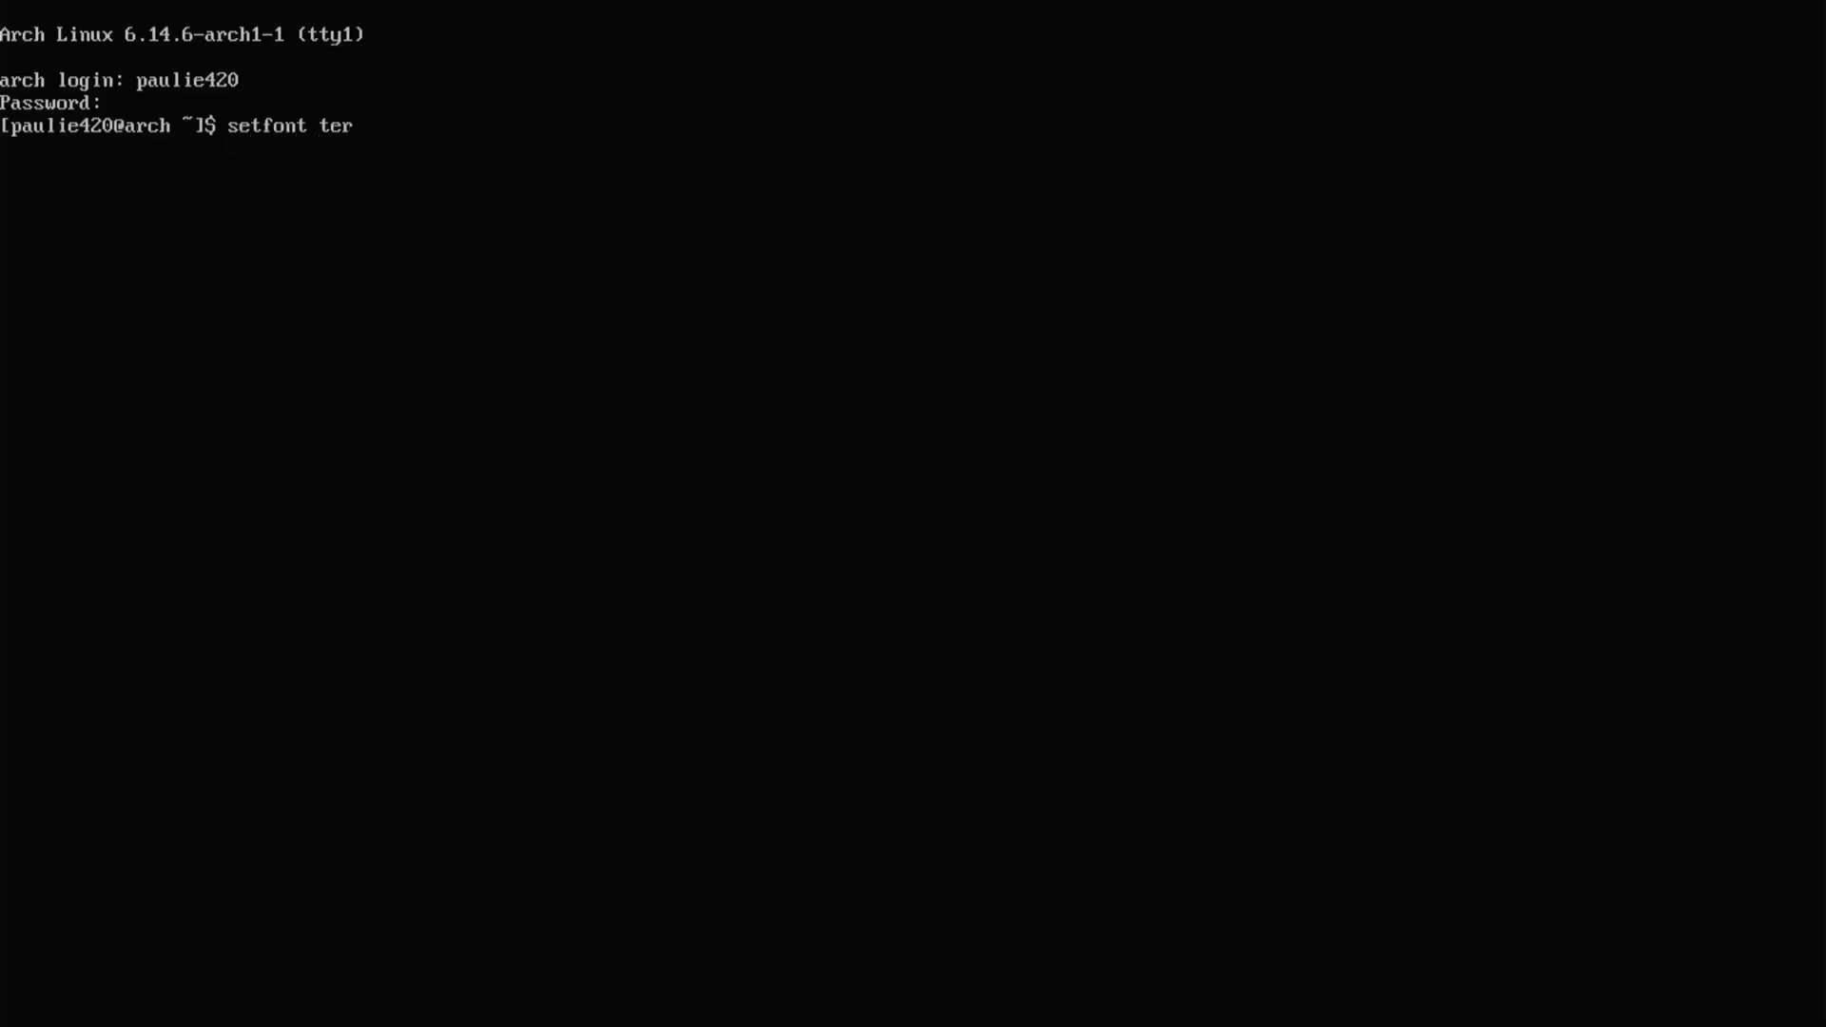
type("-132n")
key("Return")
type("c")
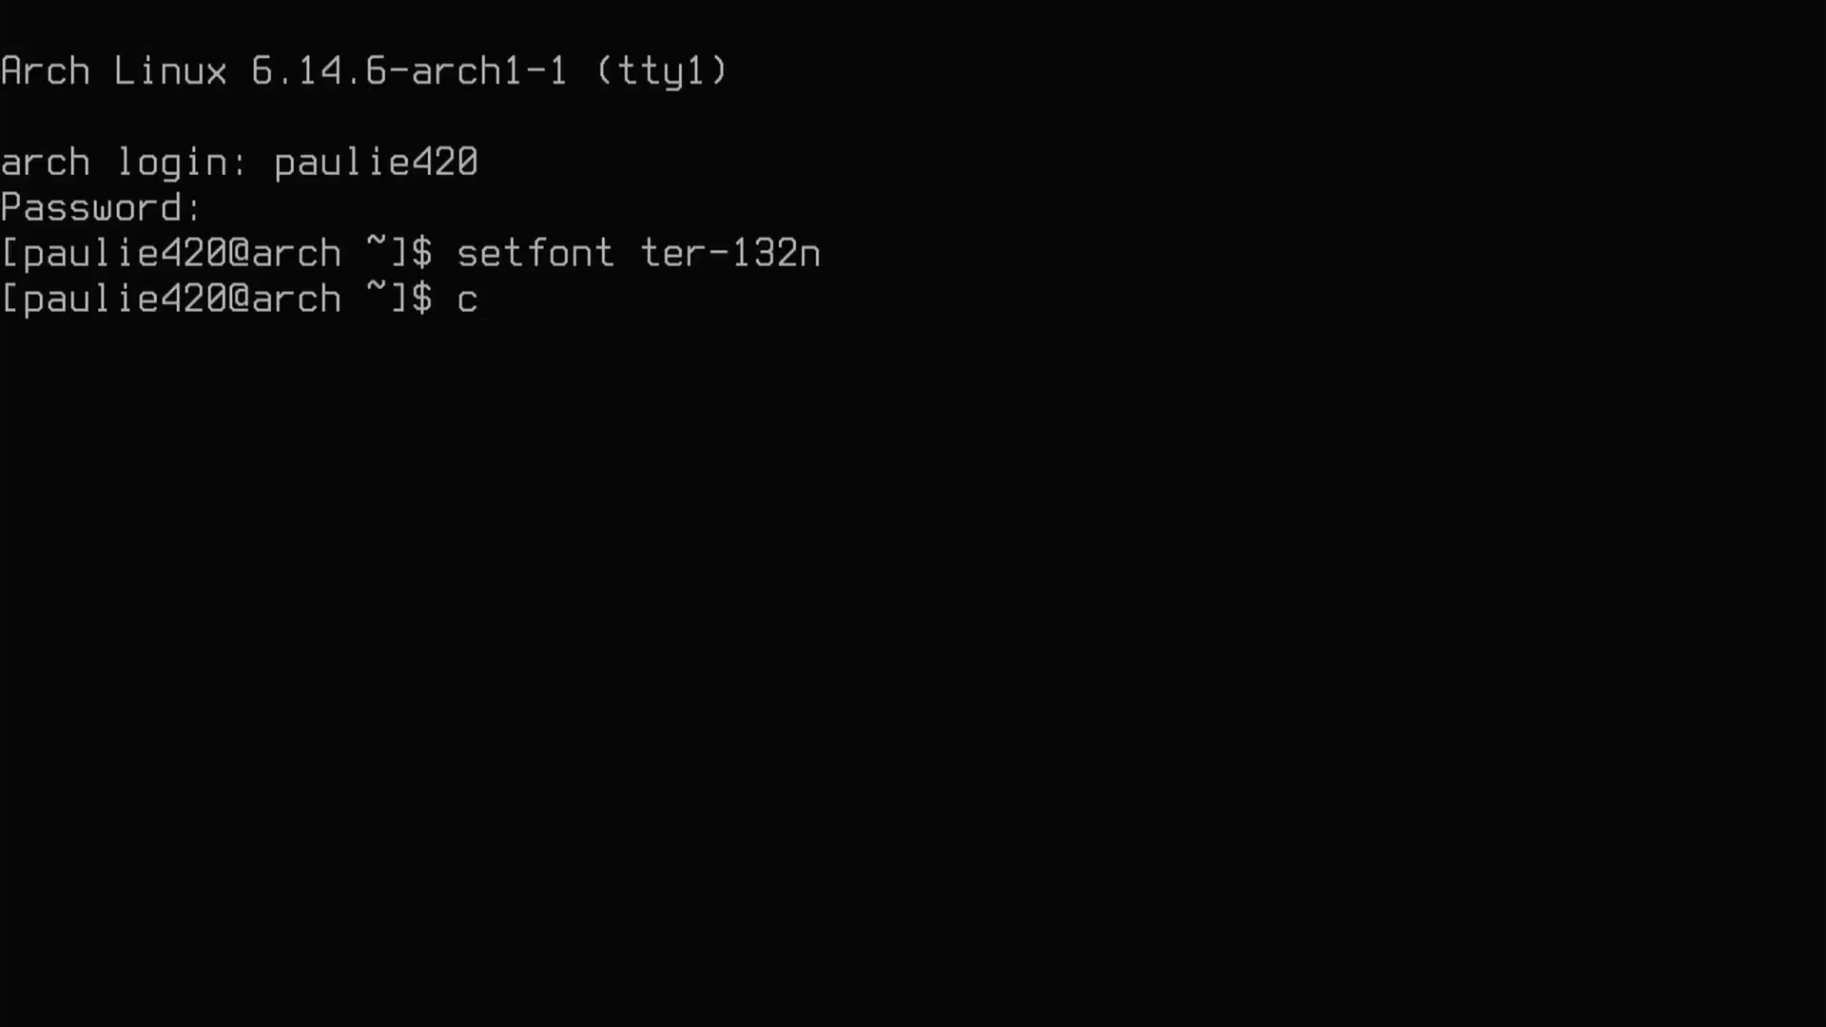
type("lear")
key("Return")
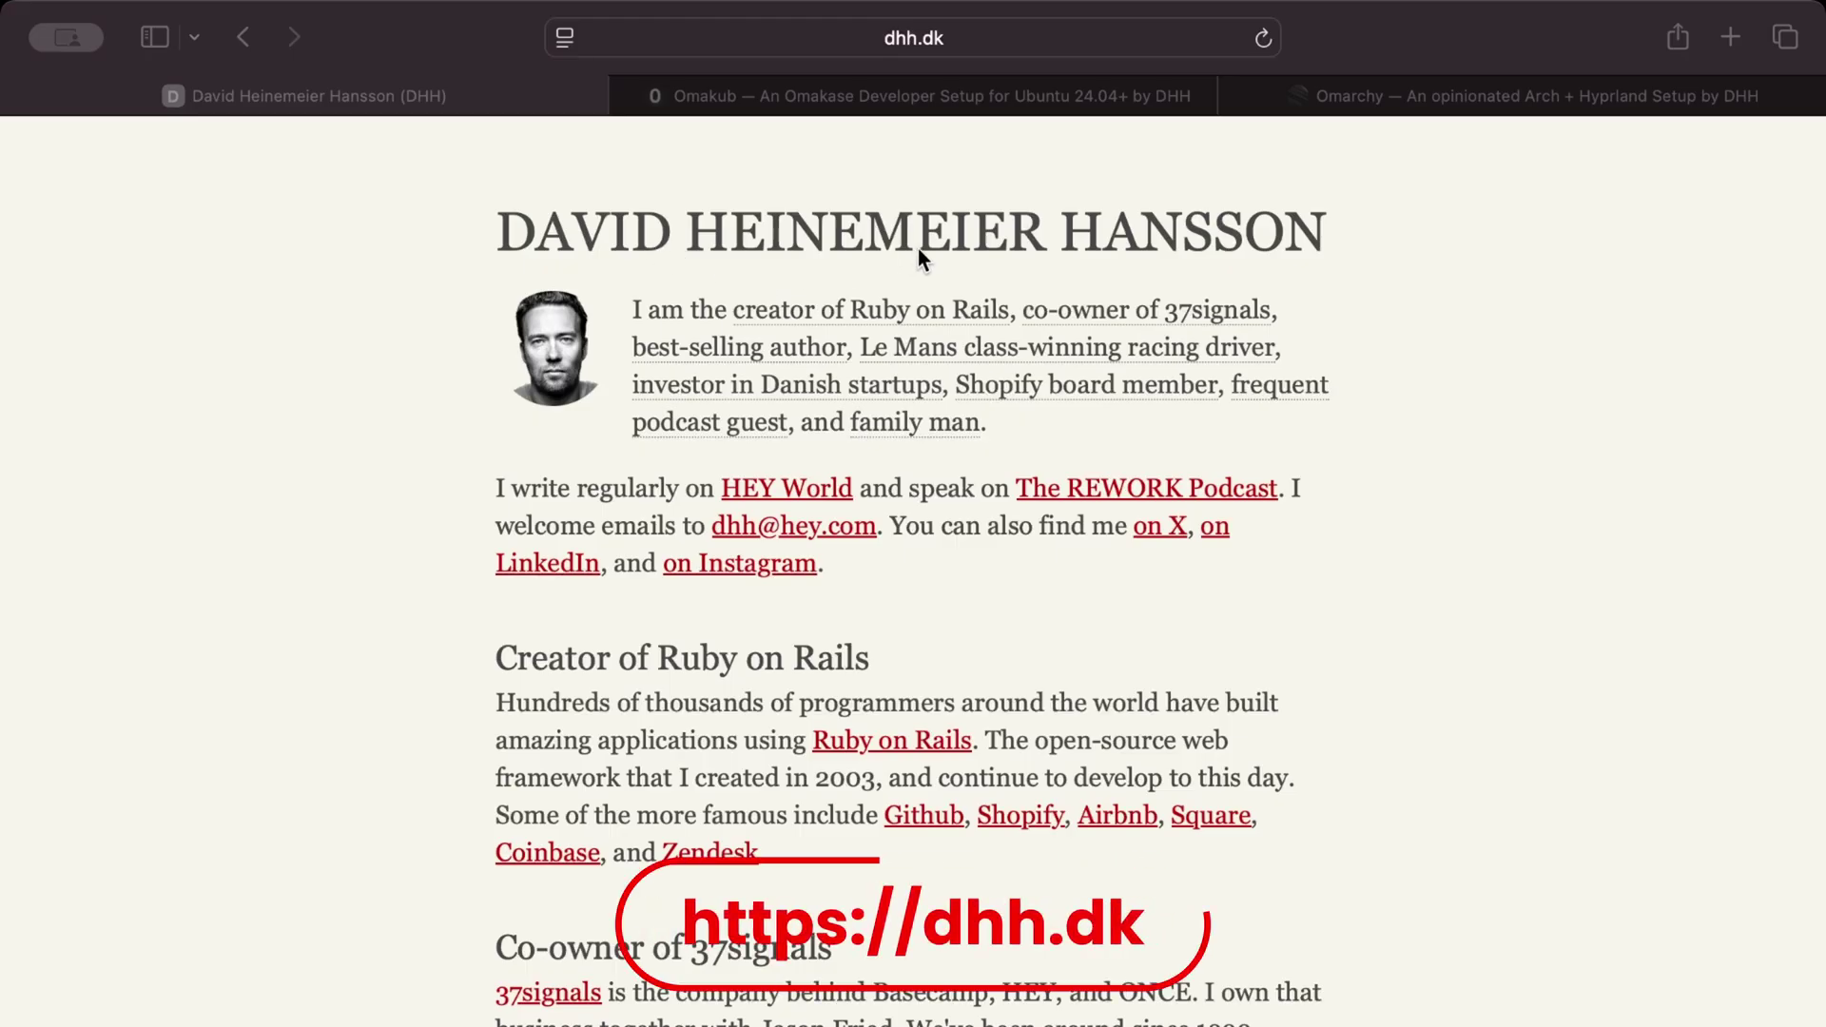
- Select the 'Creator of Ruby on Rails' heading and scroll through the dhh.dk homepage
left_click(493, 656)
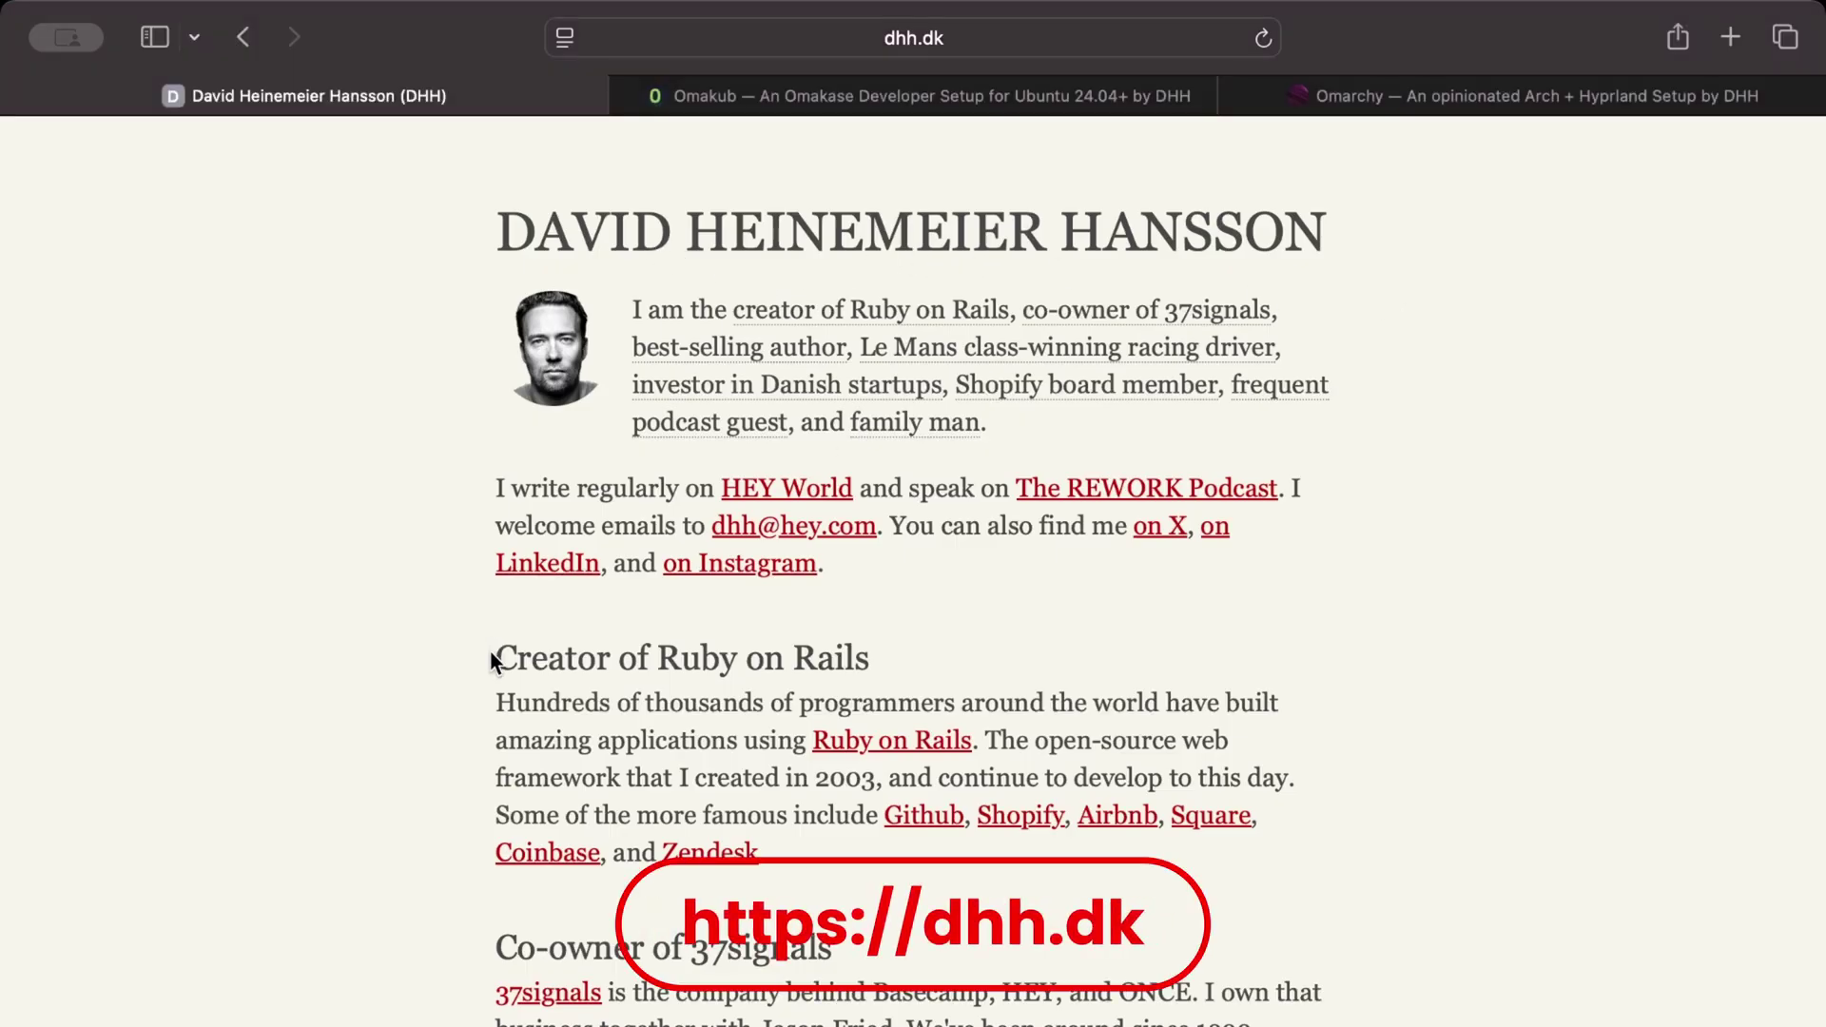
left_click_drag(492, 656, 880, 676)
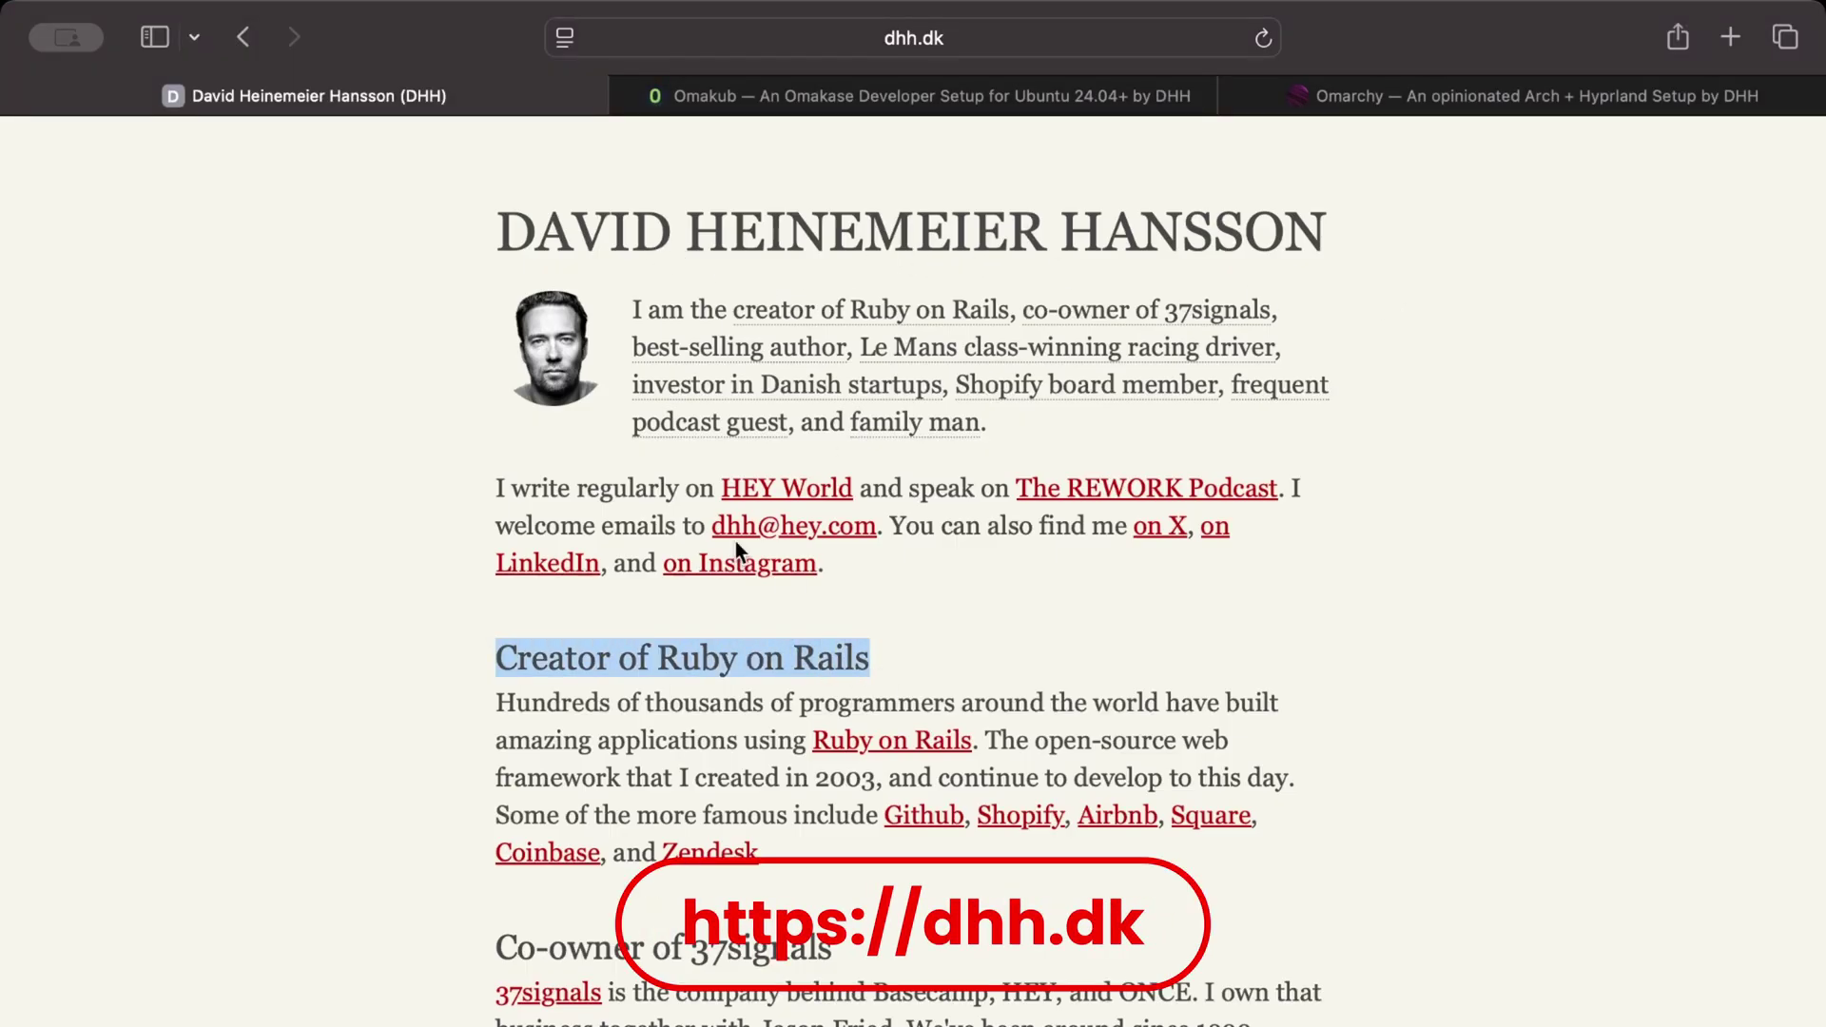
scroll(703, 837, "down", 1)
scroll(704, 837, "down", 20)
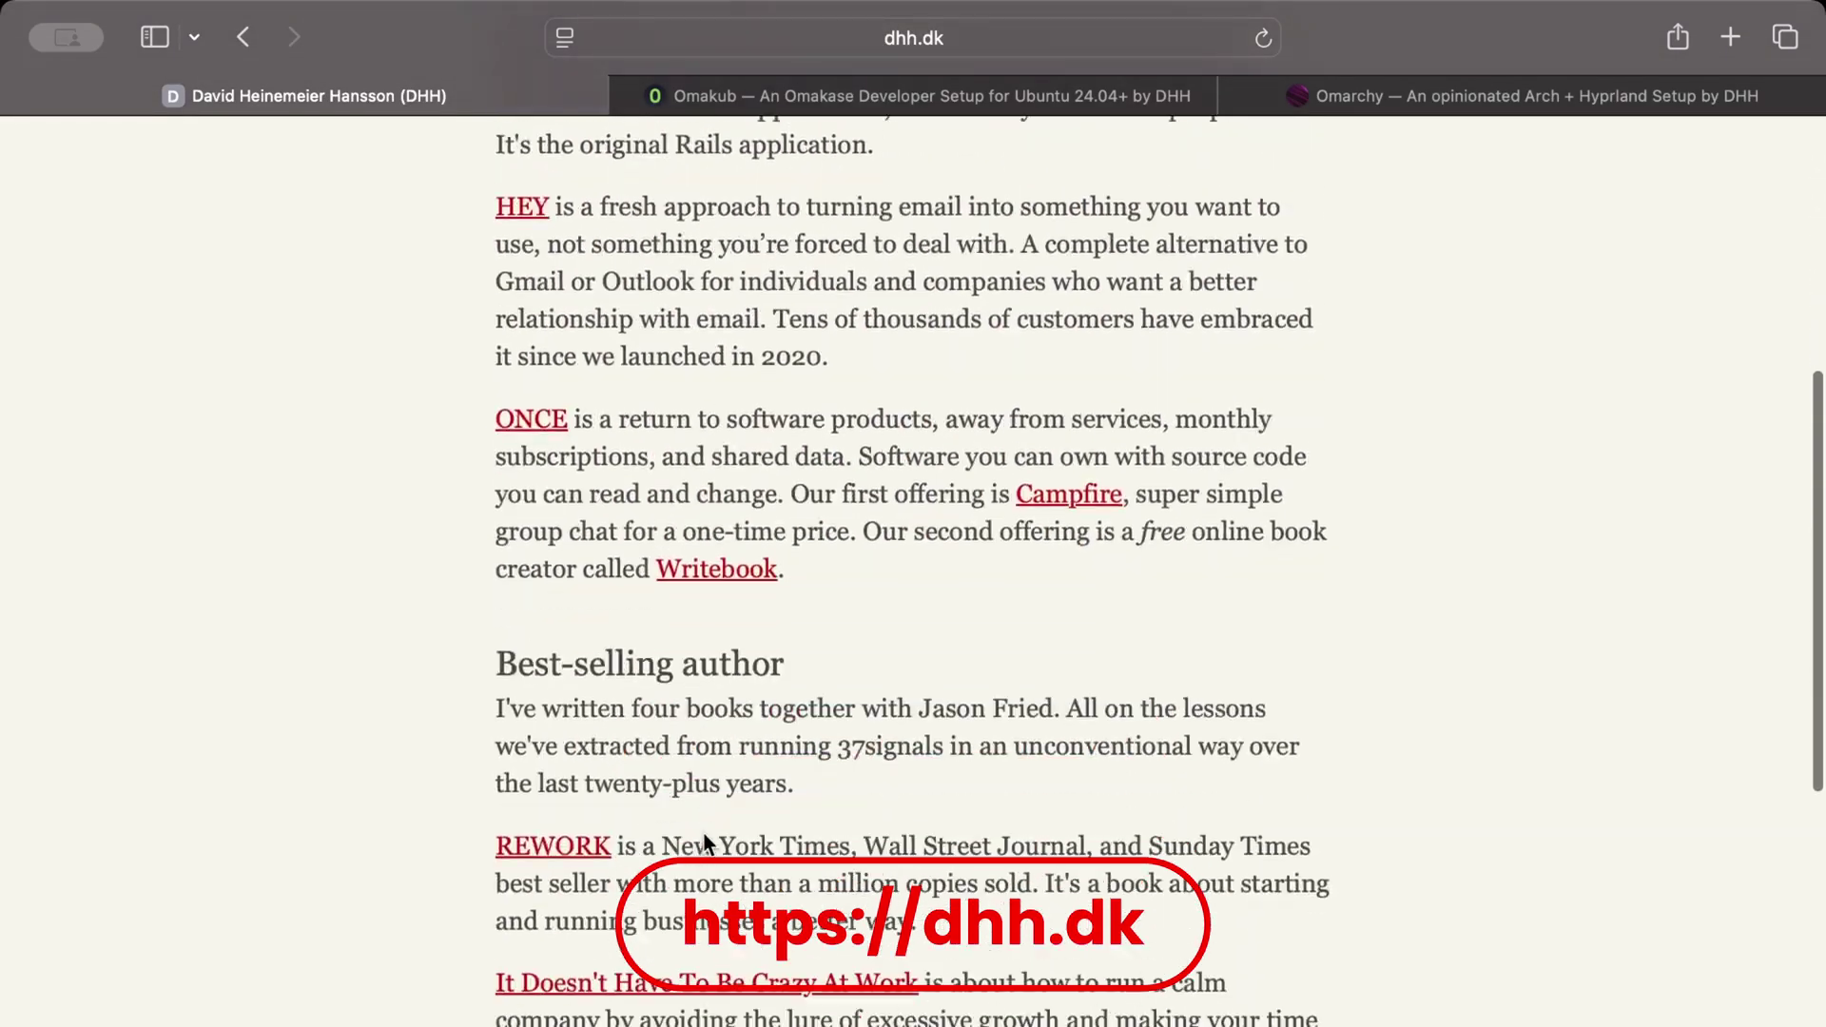
scroll(706, 842, "down", 20)
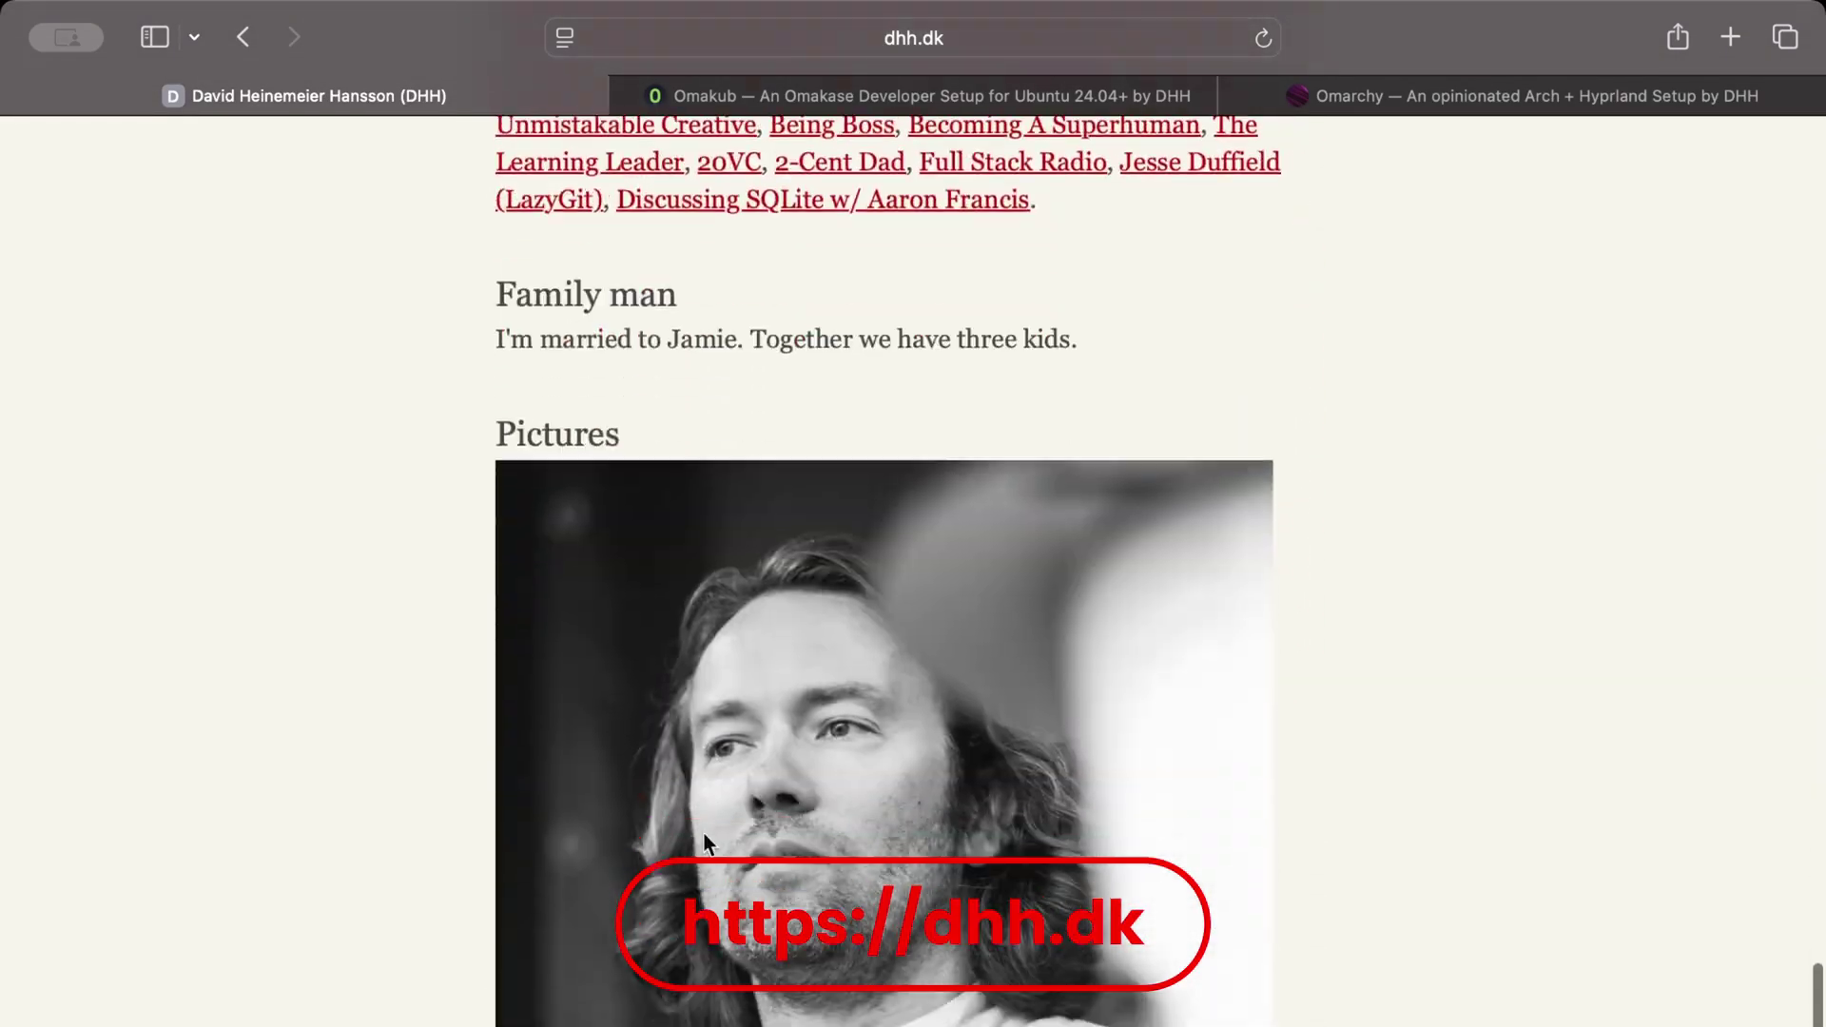
scroll(705, 842, "down", 20)
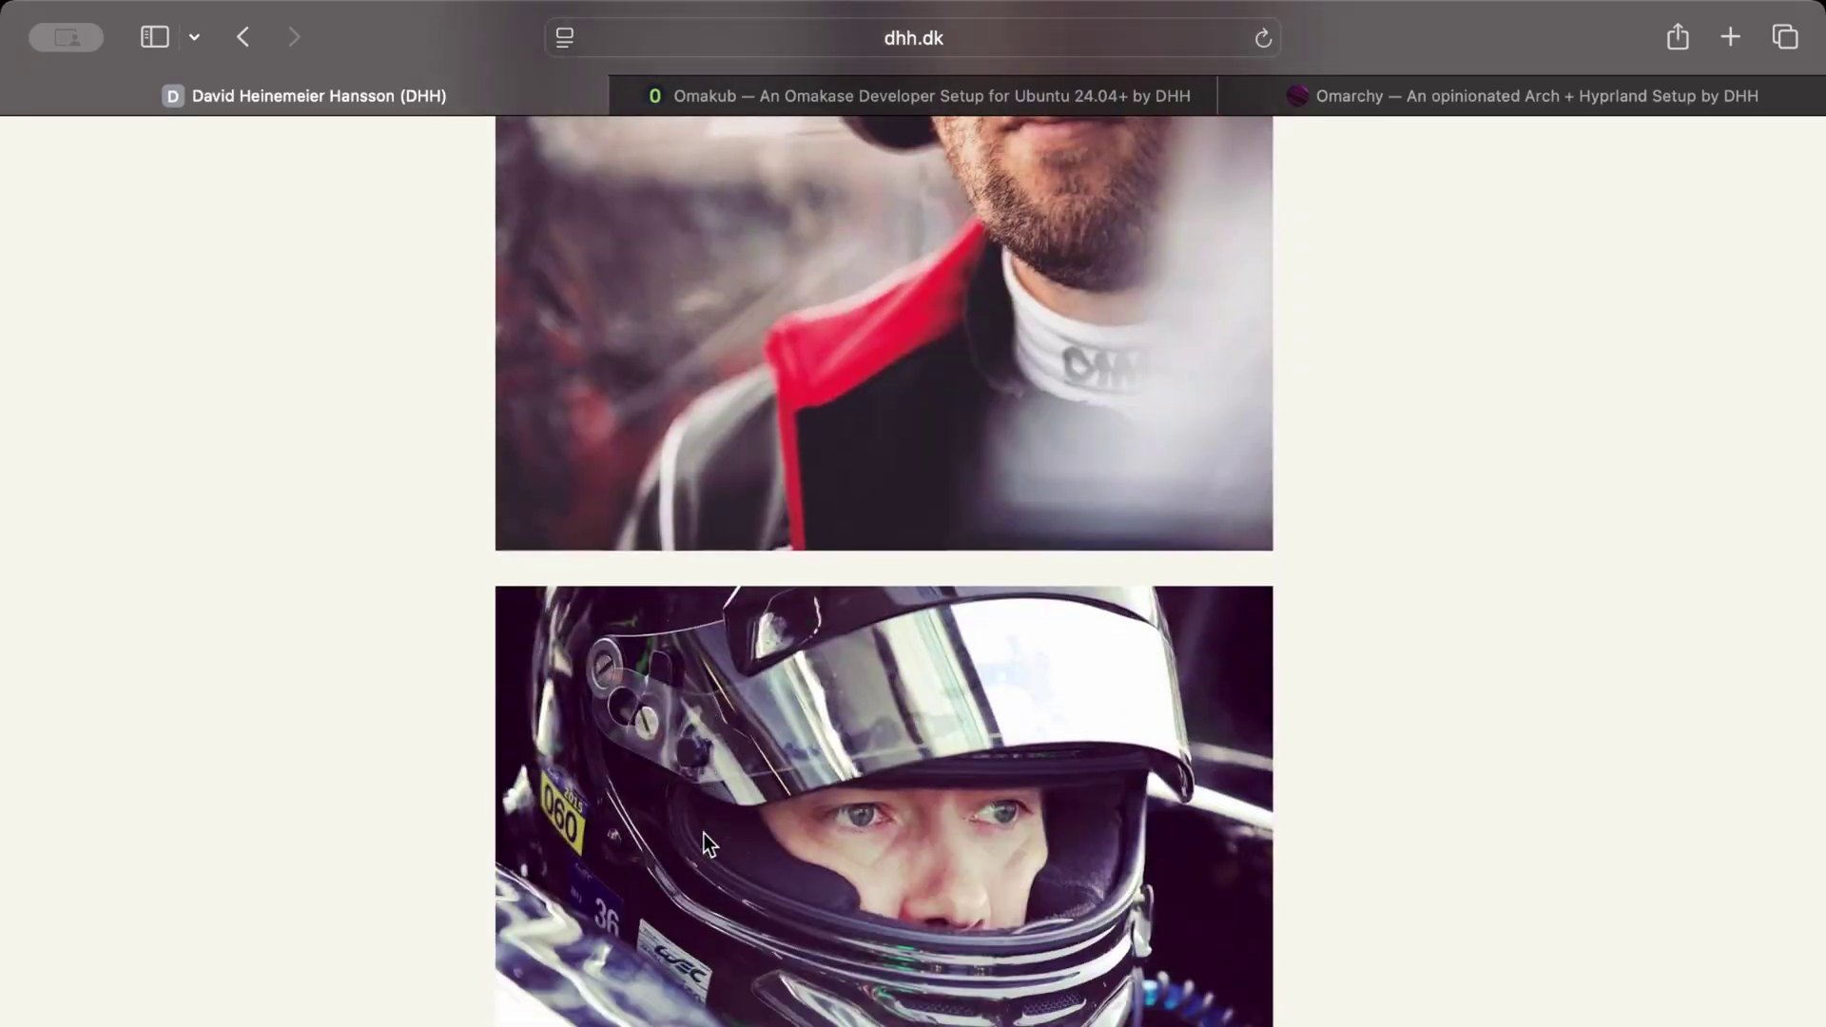
scroll(705, 842, "up", 1)
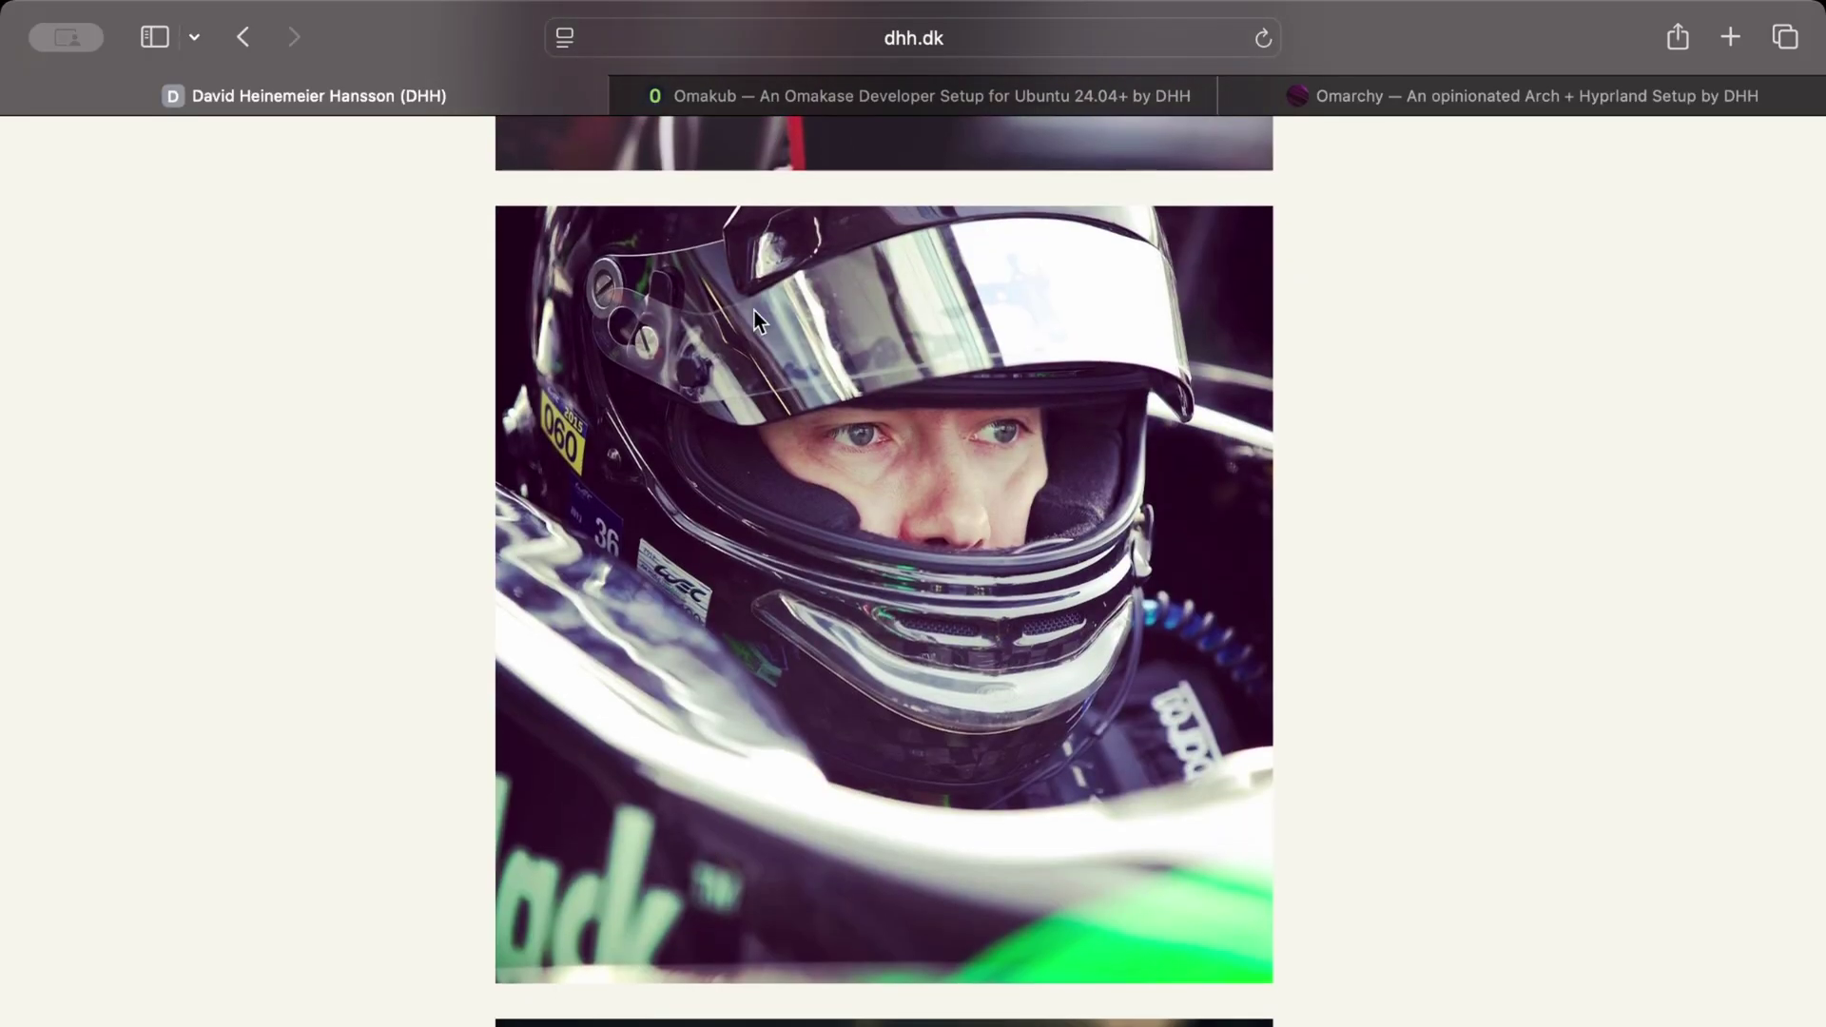
- Switch to the Omakub site and scroll through its page
left_click(823, 98)
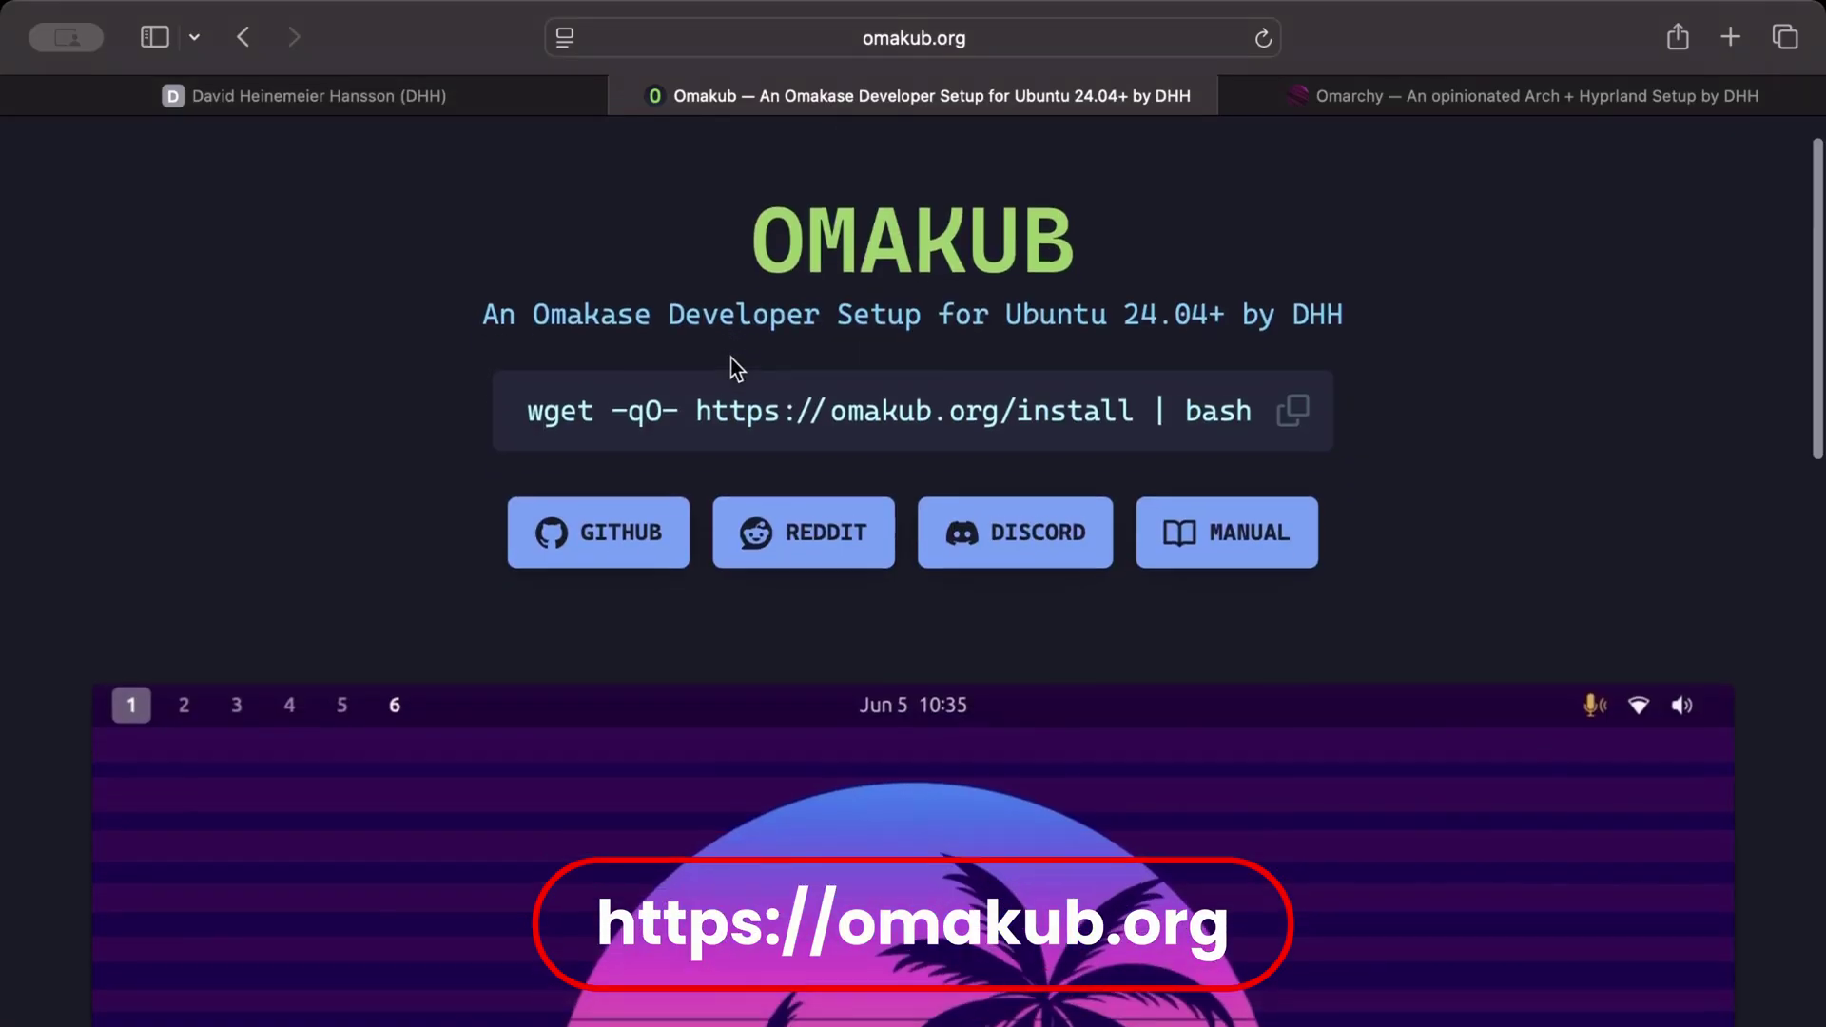
scroll(737, 369, "down", 1)
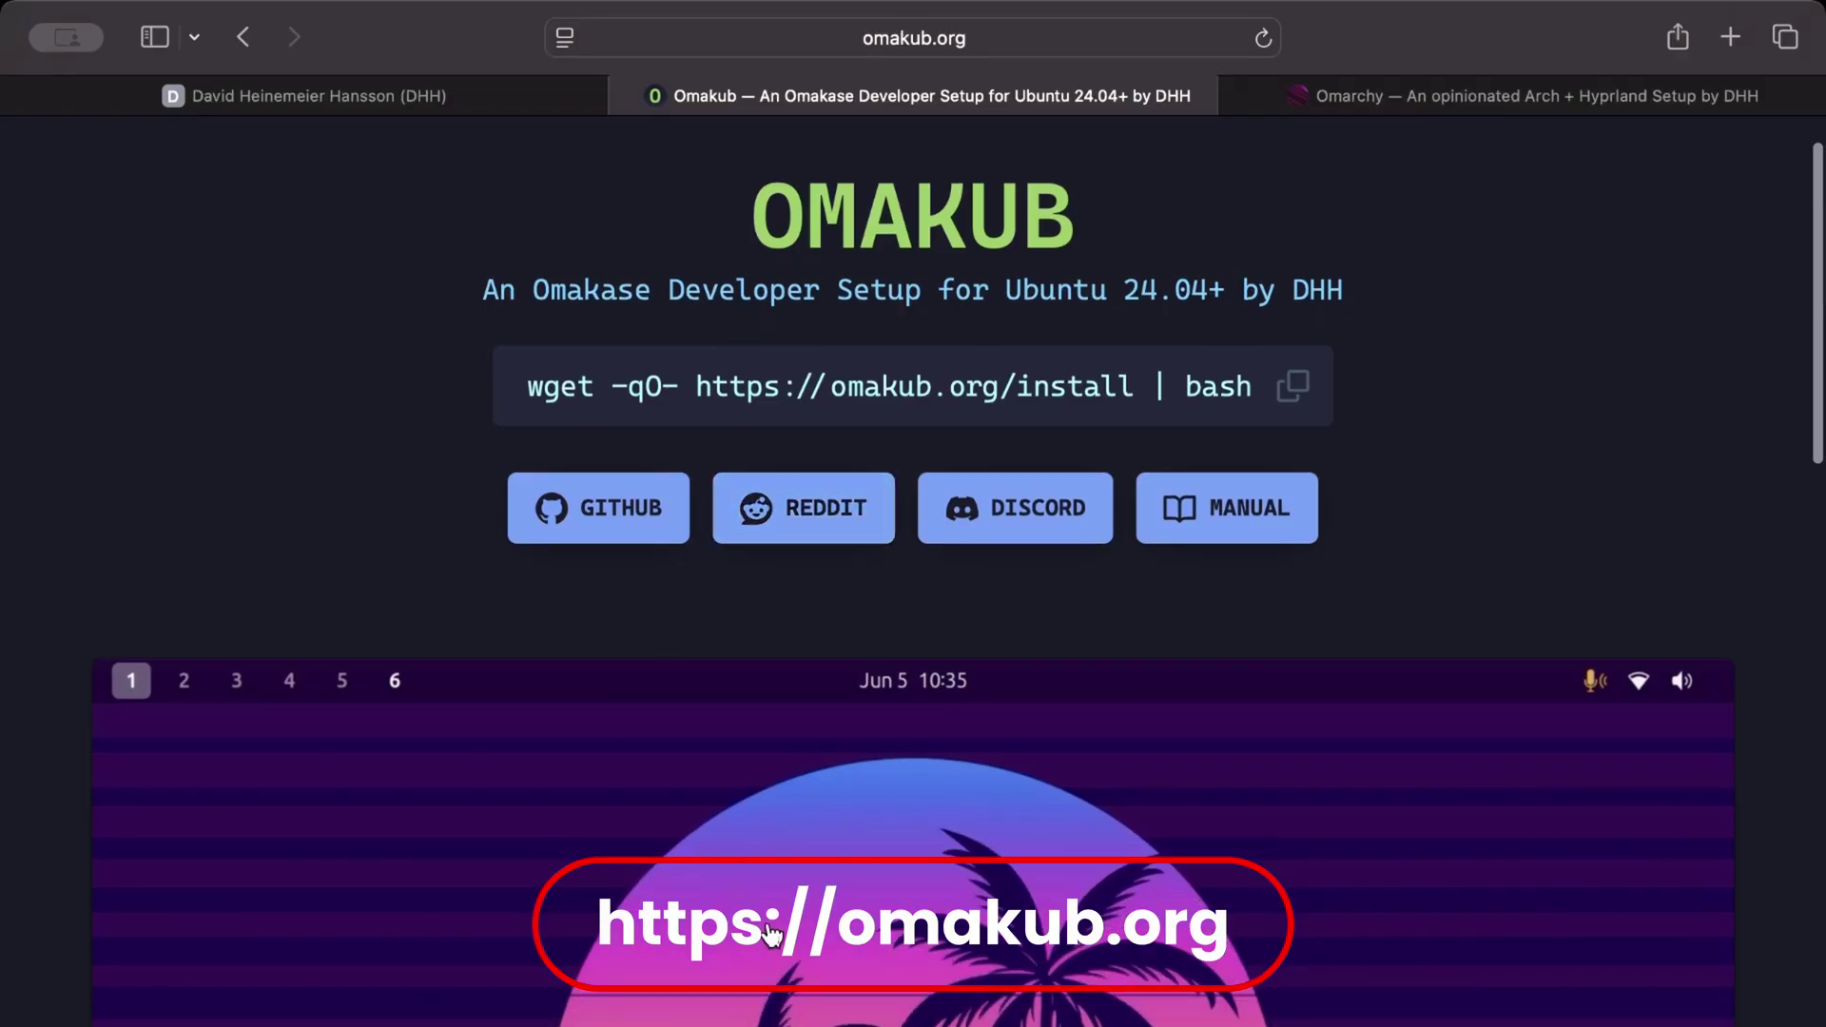
scroll(718, 789, "down", 6)
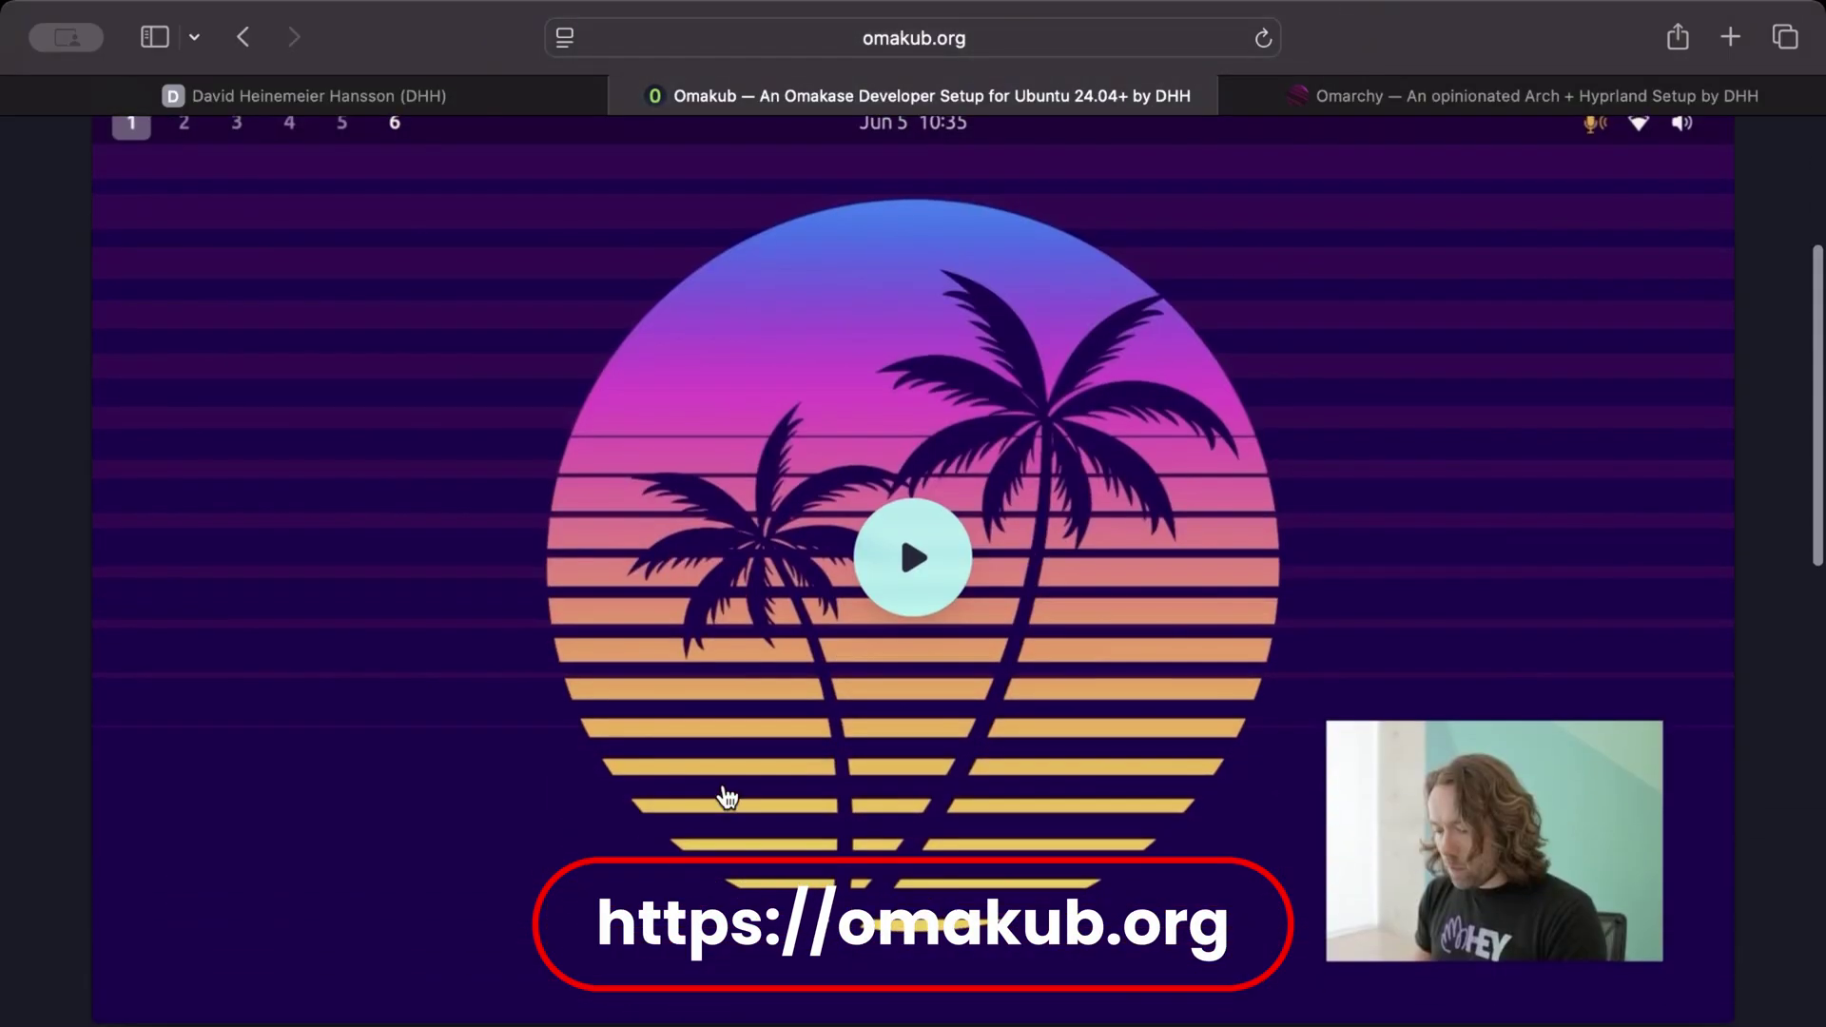
scroll(727, 797, "up", 7)
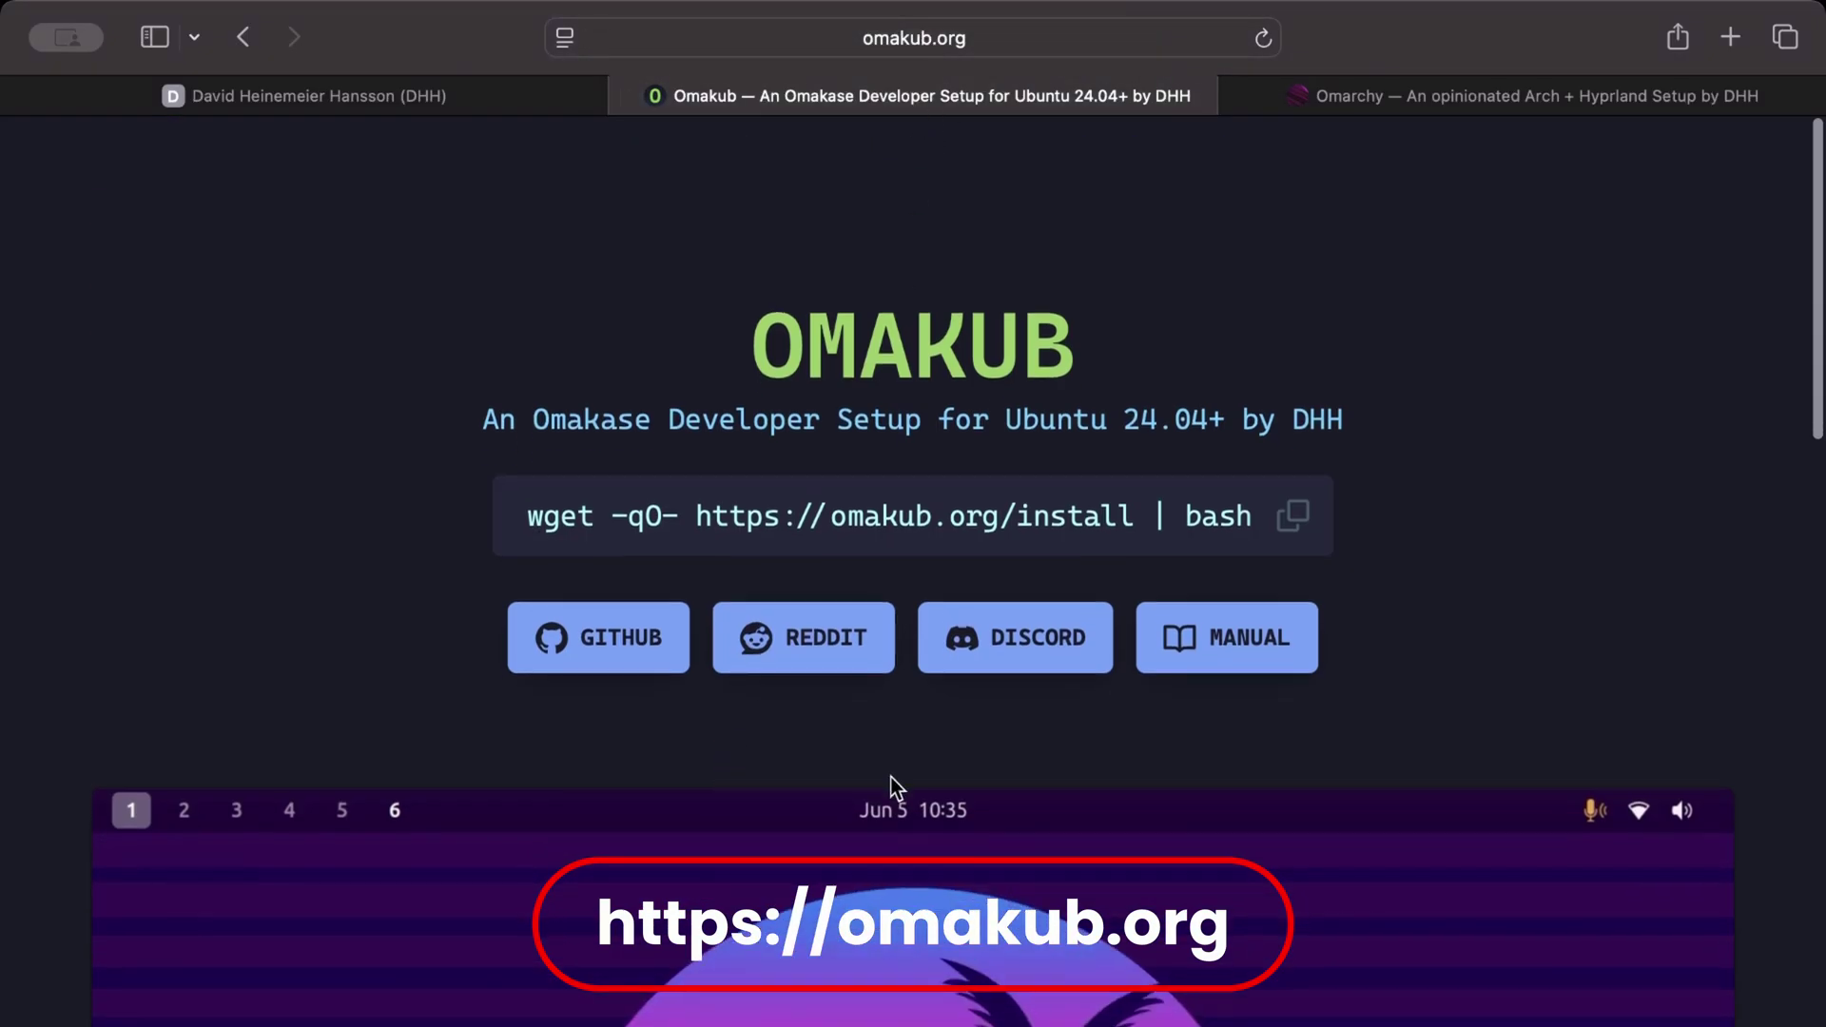
scroll(890, 778, "down", 6)
scroll(892, 785, "down", 7)
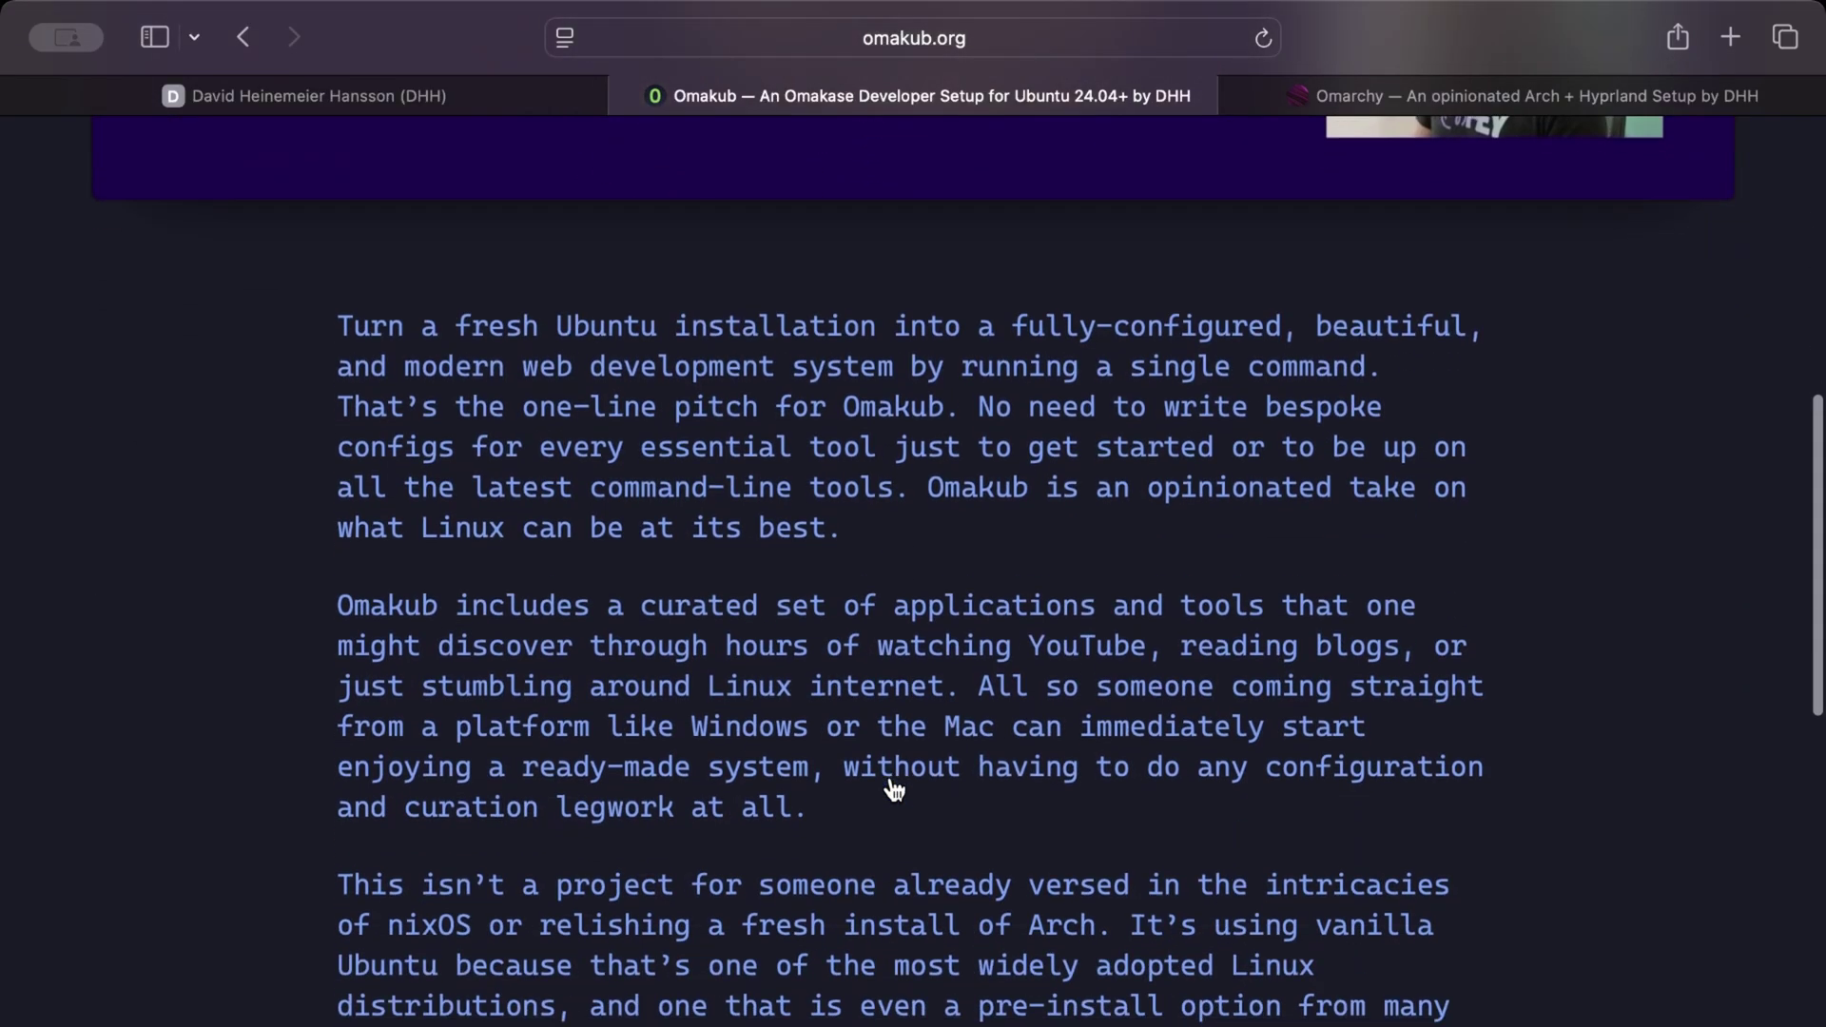
scroll(893, 789, "down", 15)
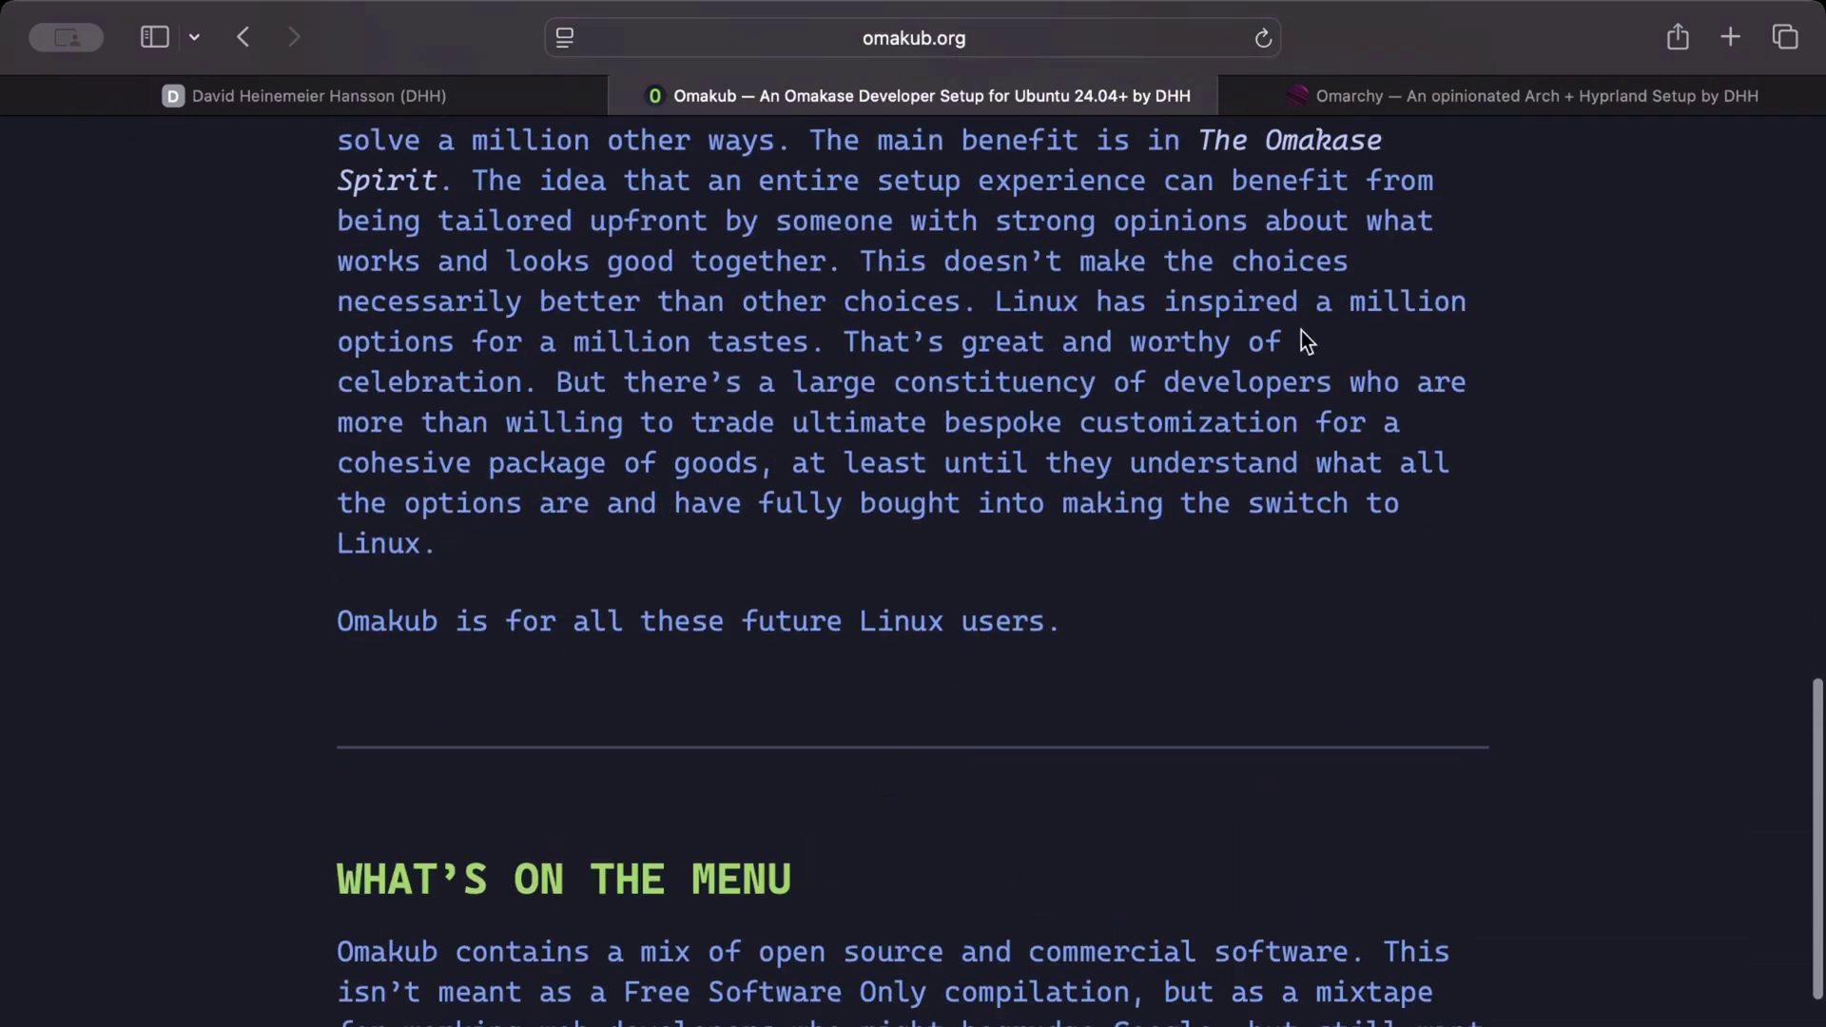
- On omarchy.org, select the full wget install command
left_click(1332, 99)
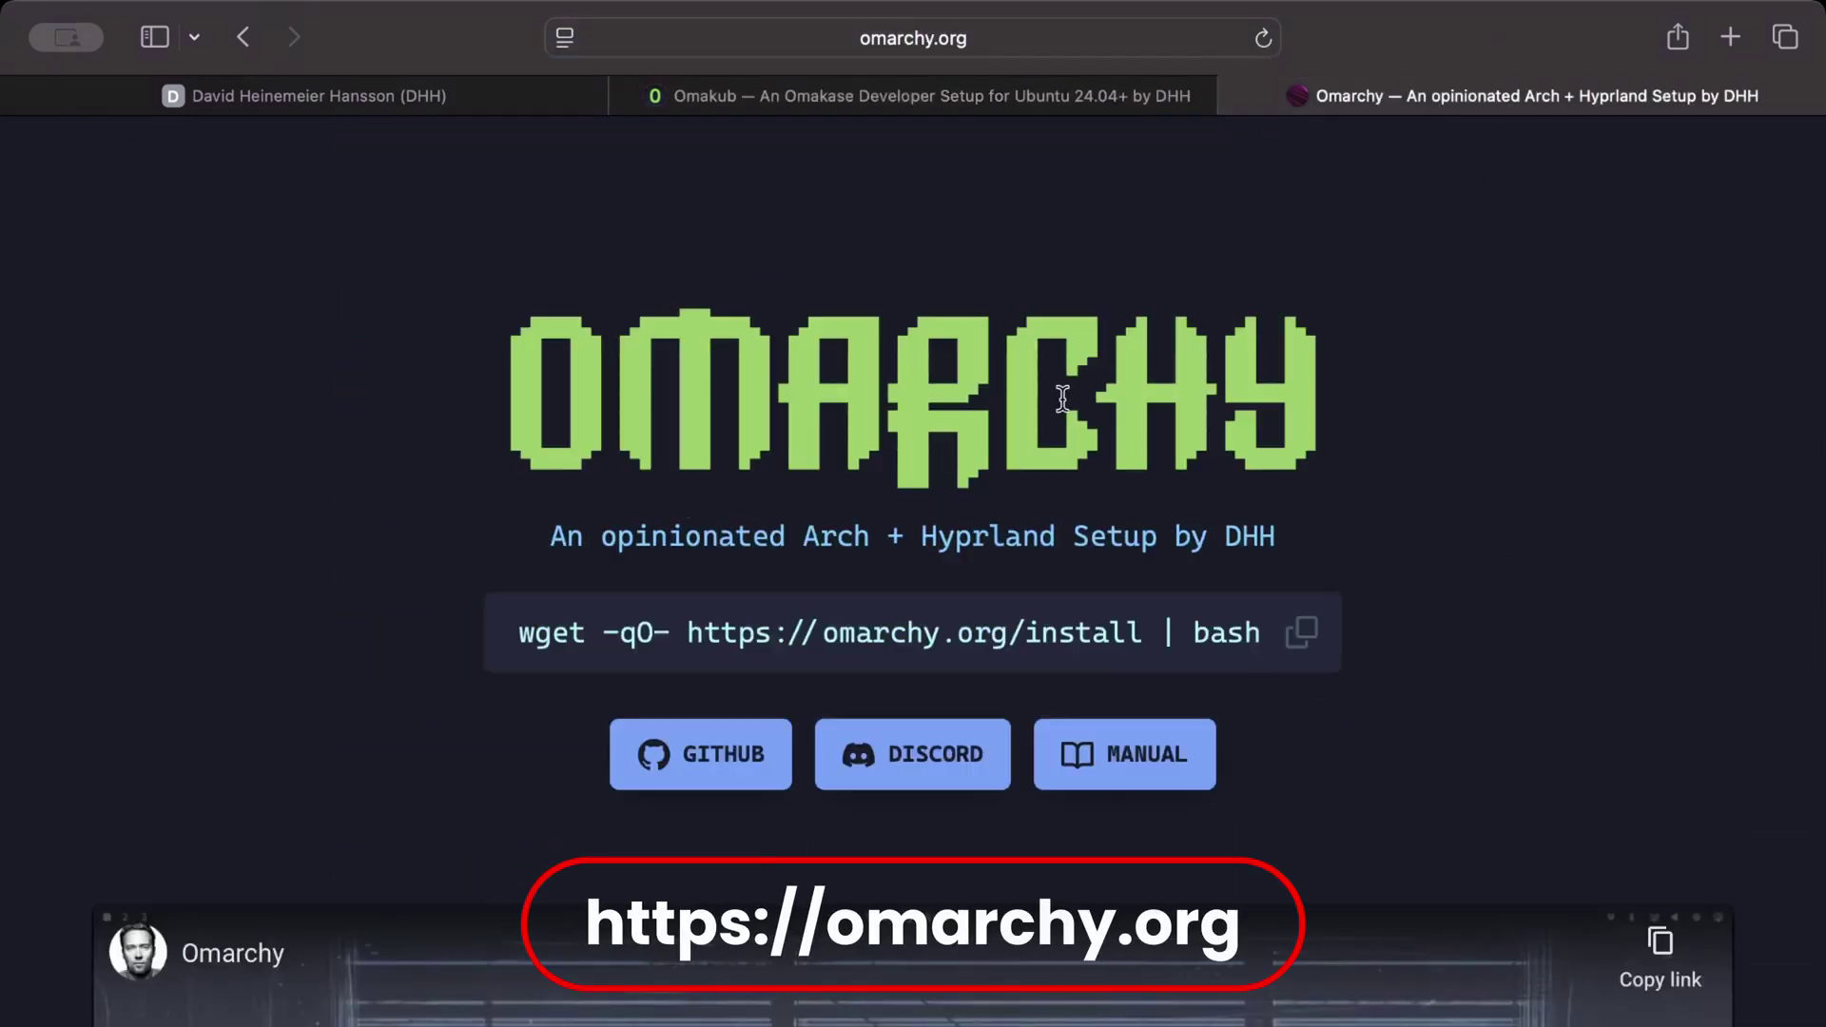
left_click_drag(522, 383, 1281, 454)
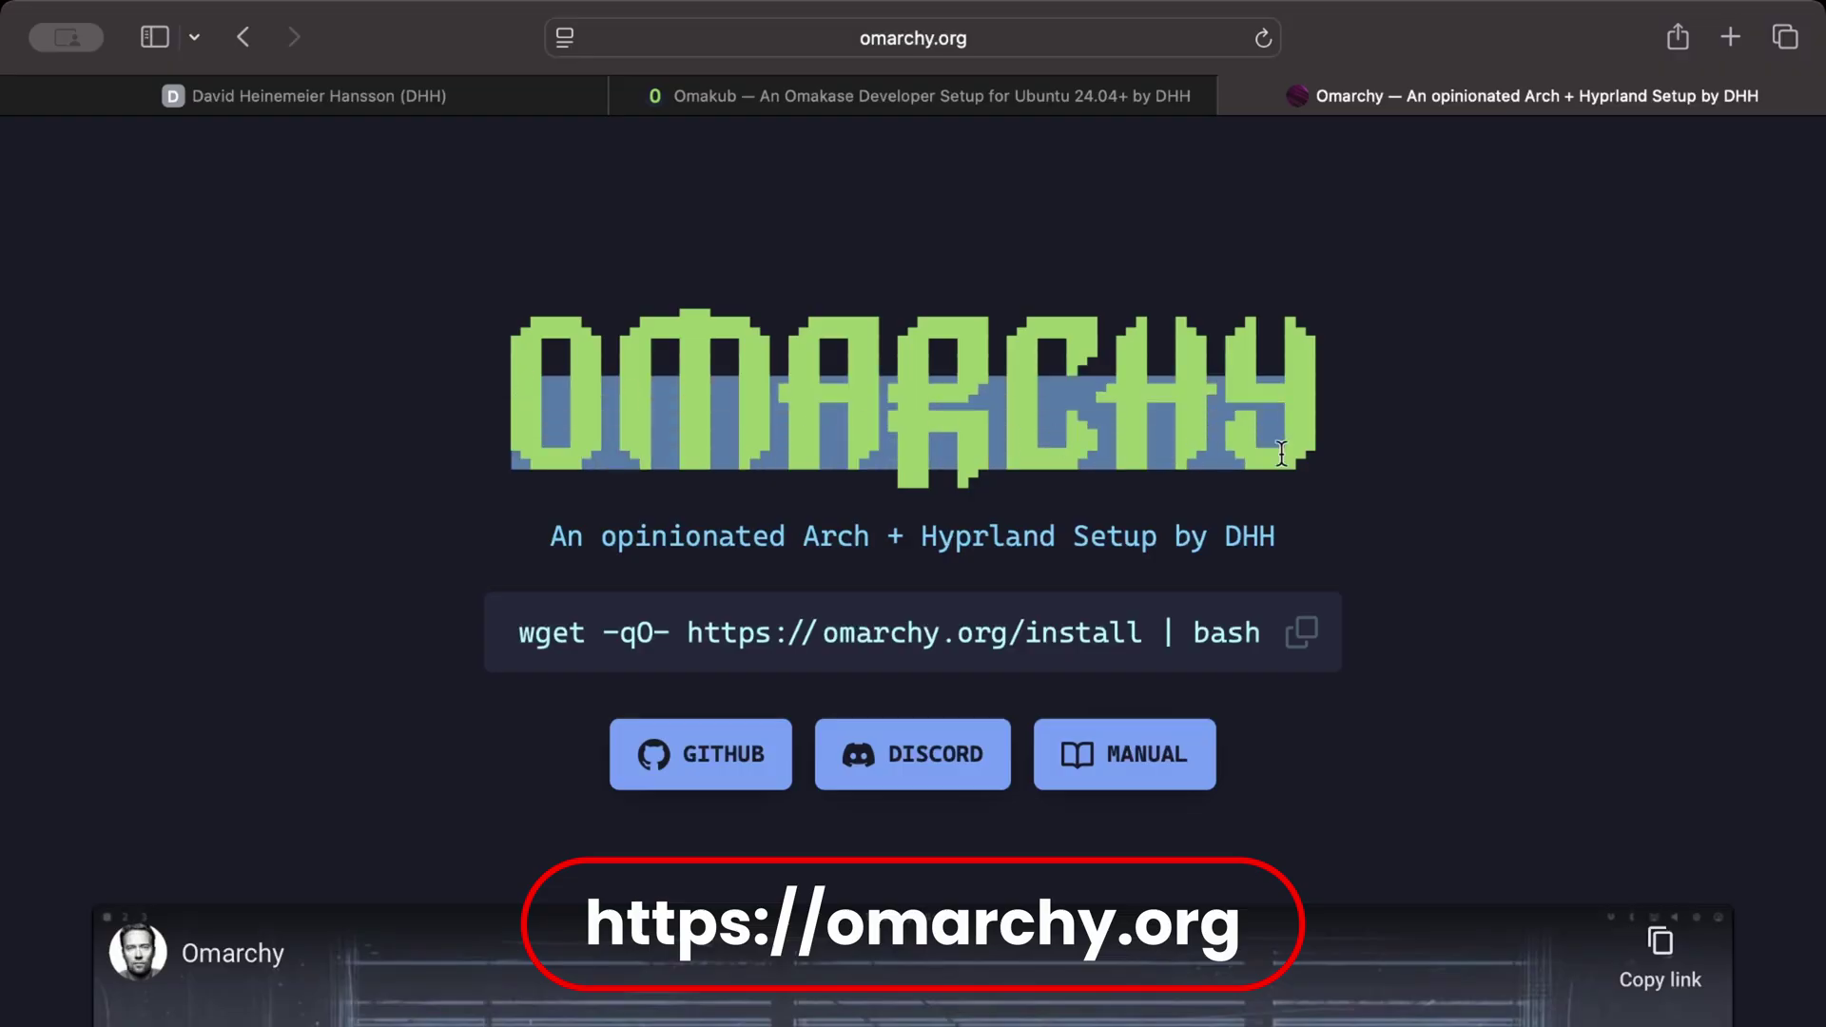
left_click(1332, 465)
scroll(1335, 470, "down", 5)
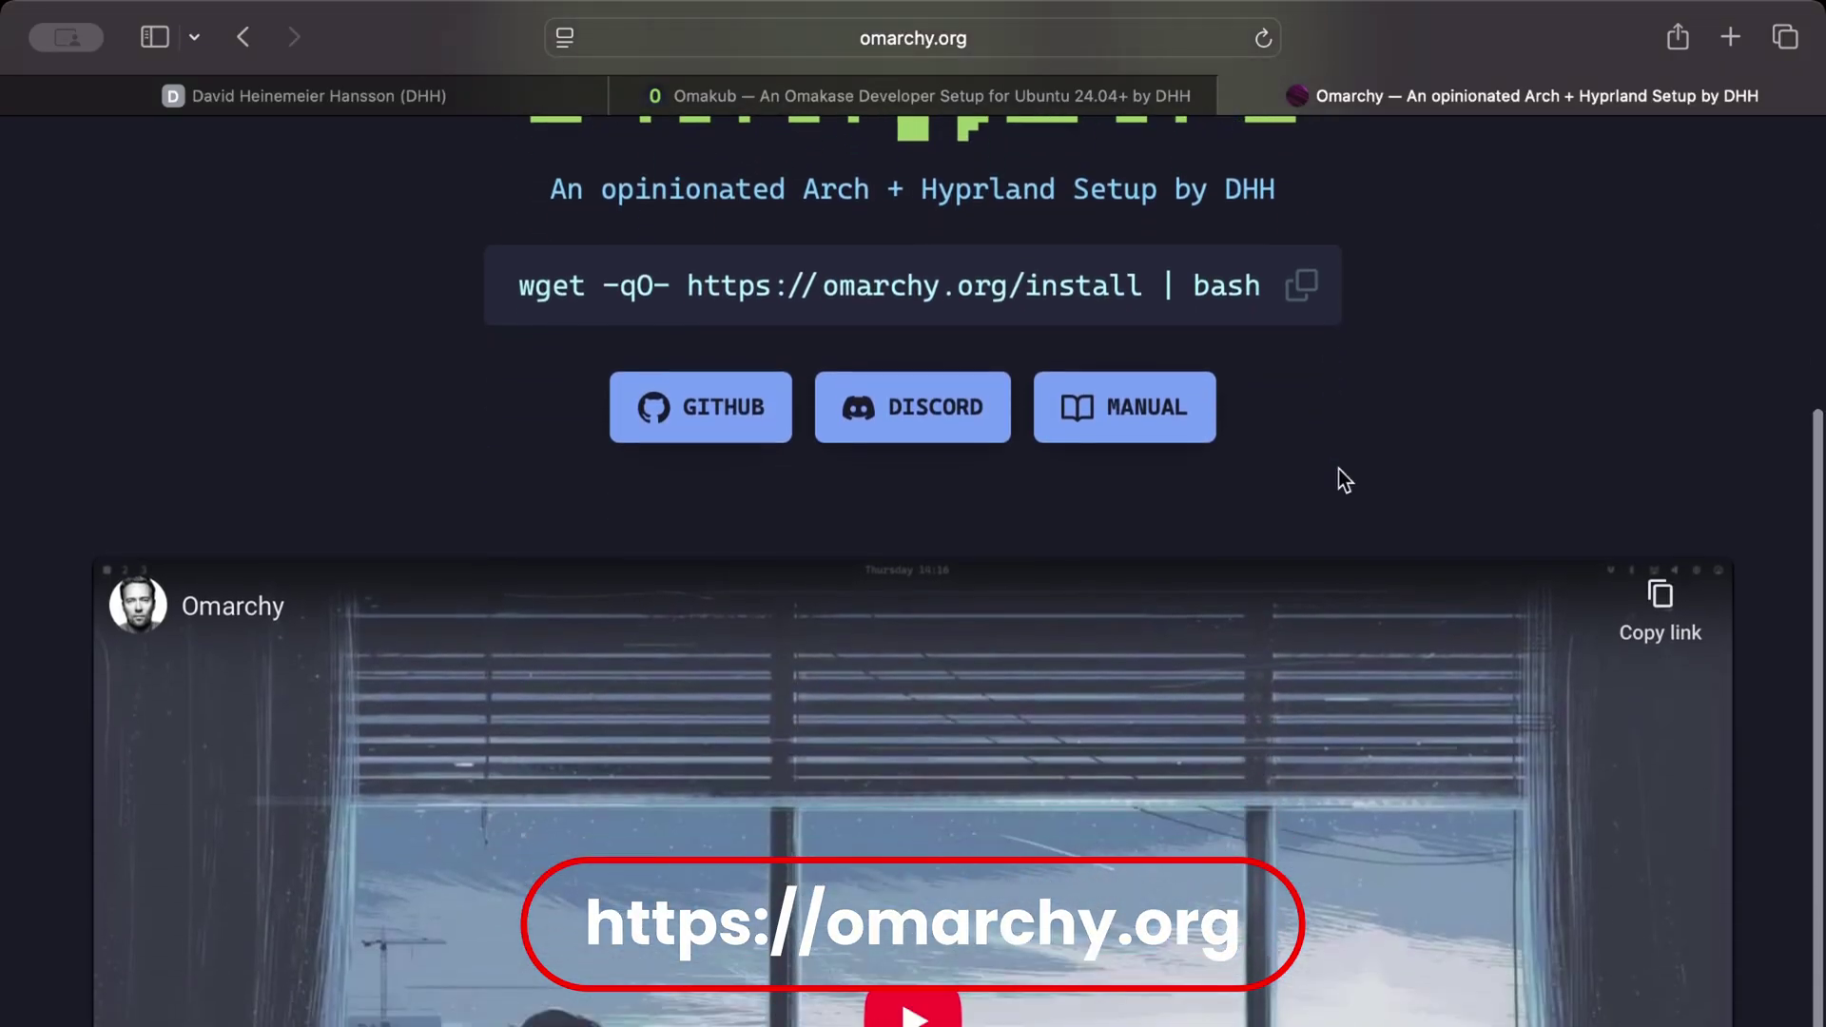
scroll(1338, 469, "up", 5)
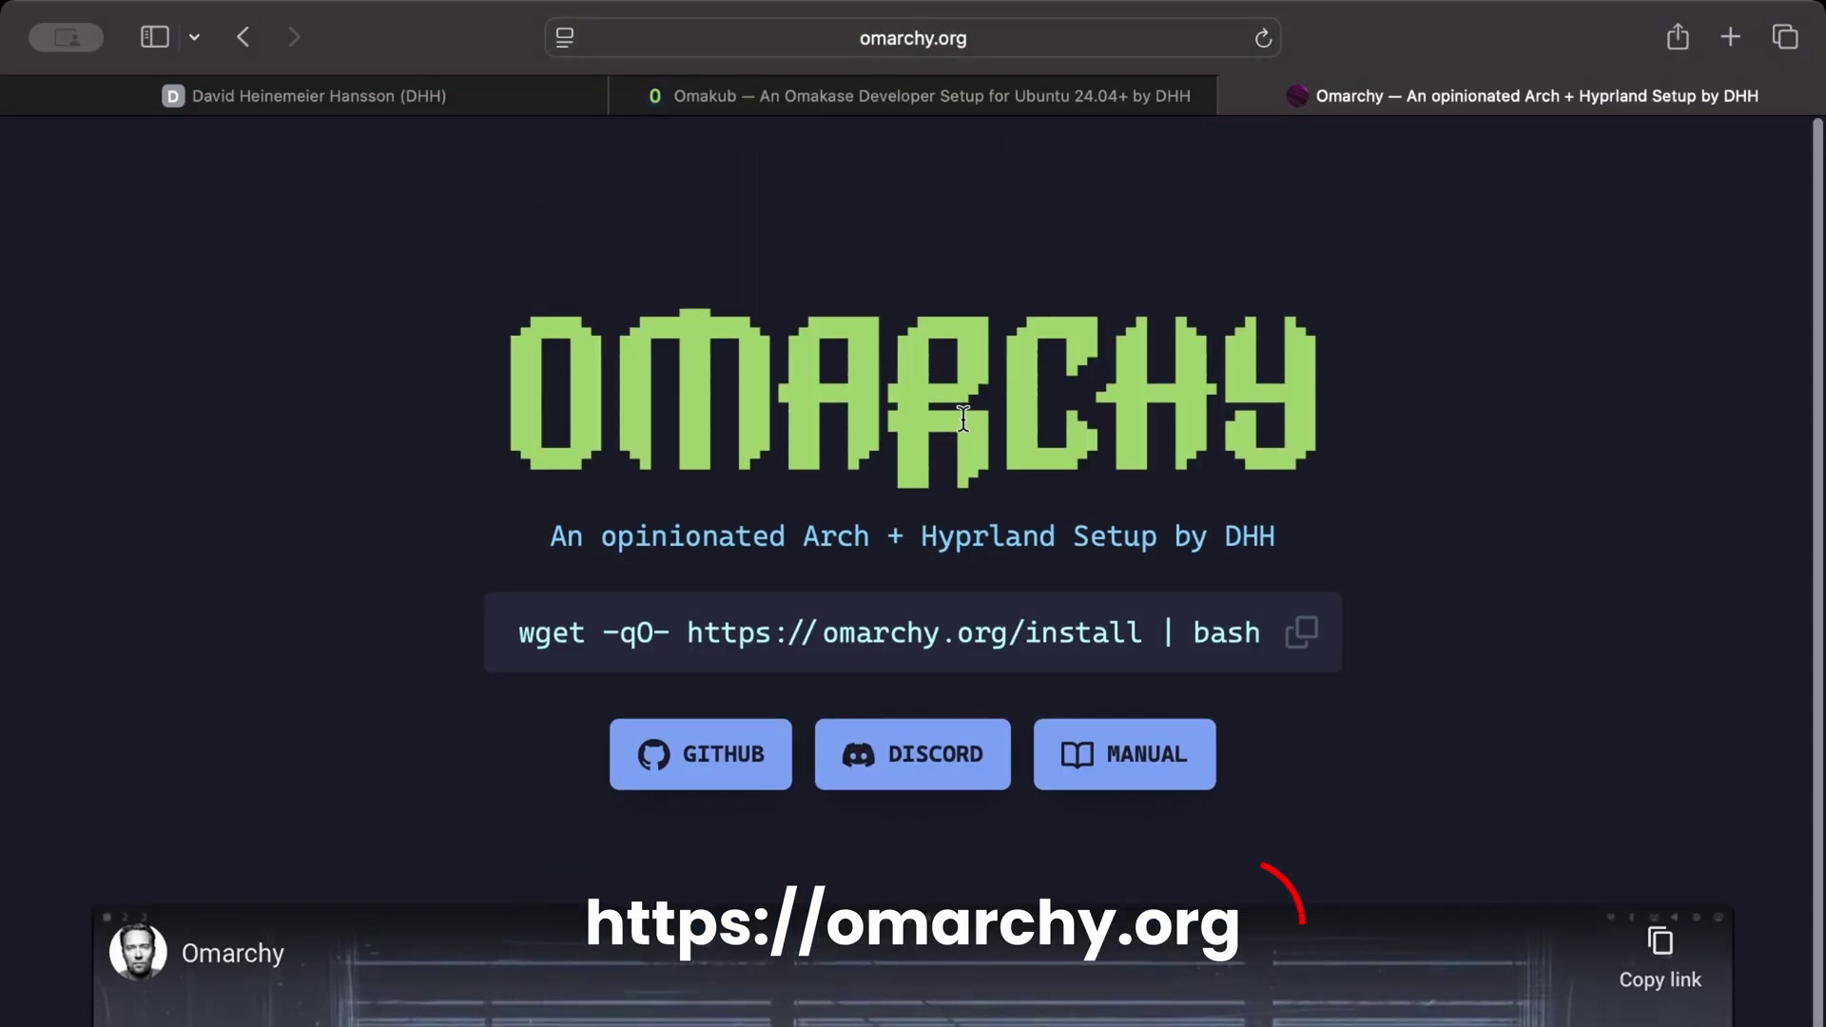
left_click_drag(509, 631, 1365, 729)
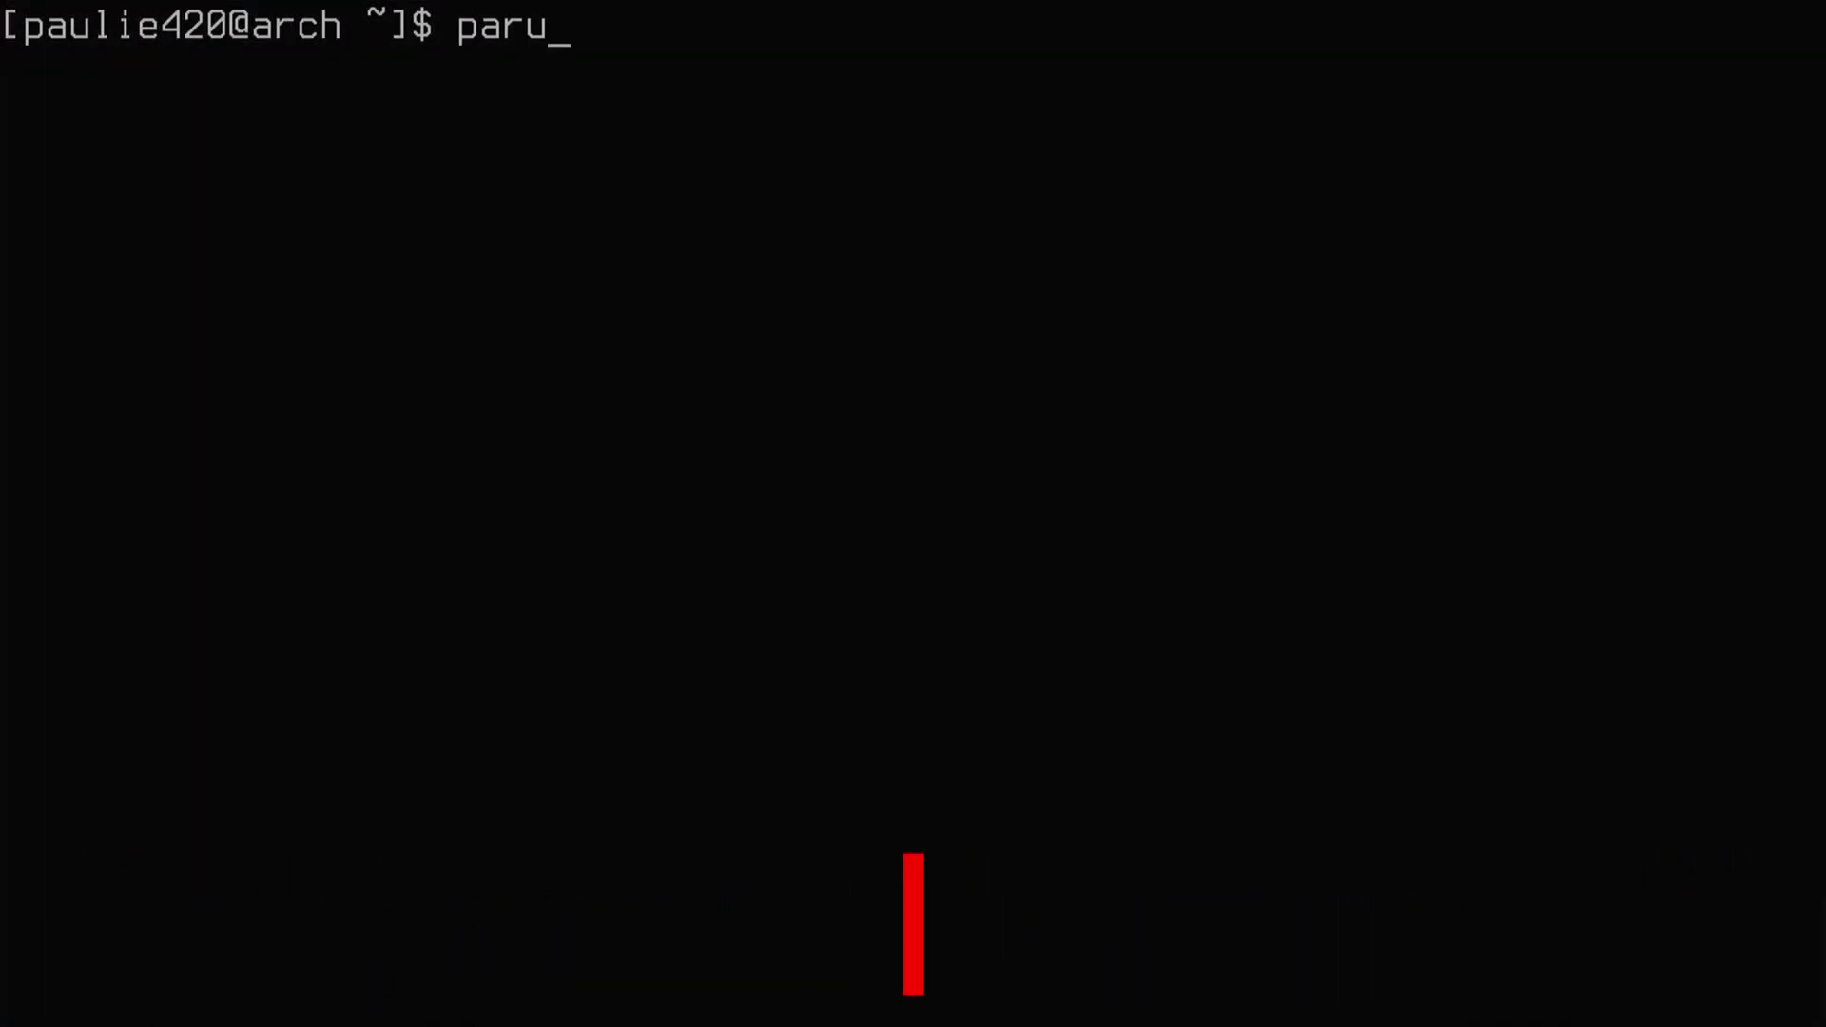
- Run paru with the sudo password for a full system upgrade, then clear the console
key("Return")
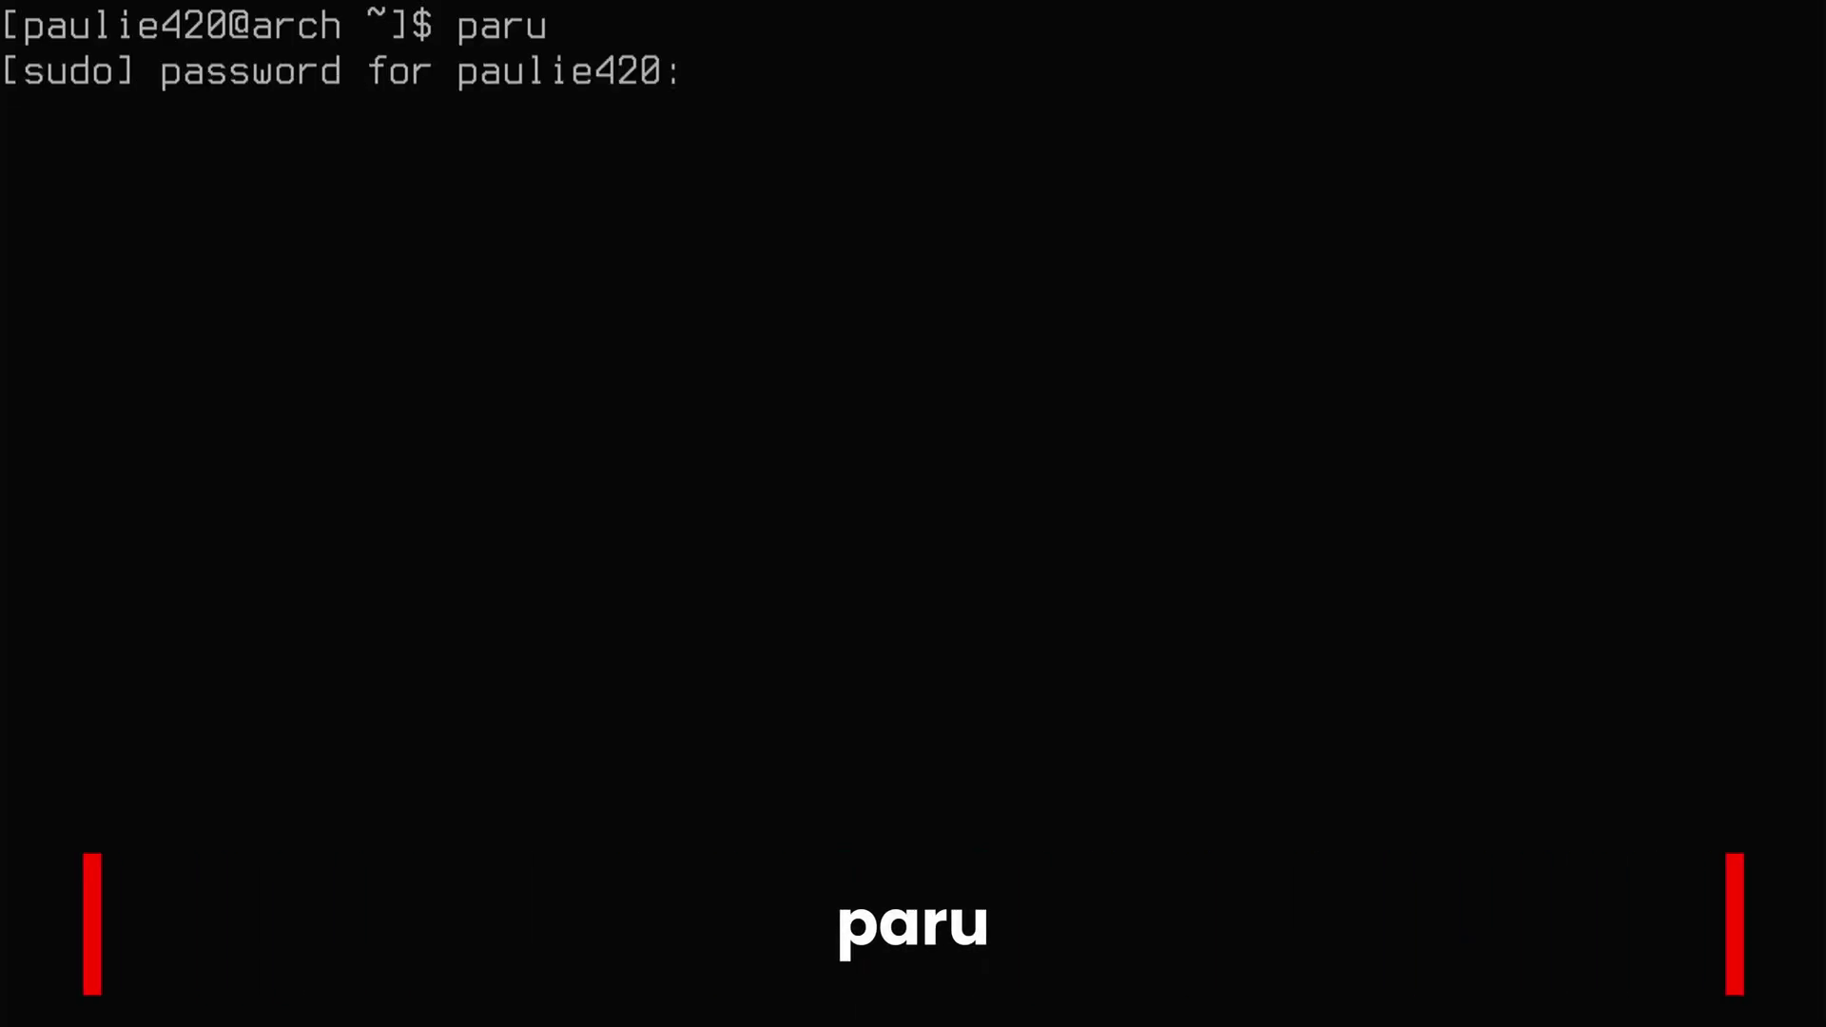
key("Return")
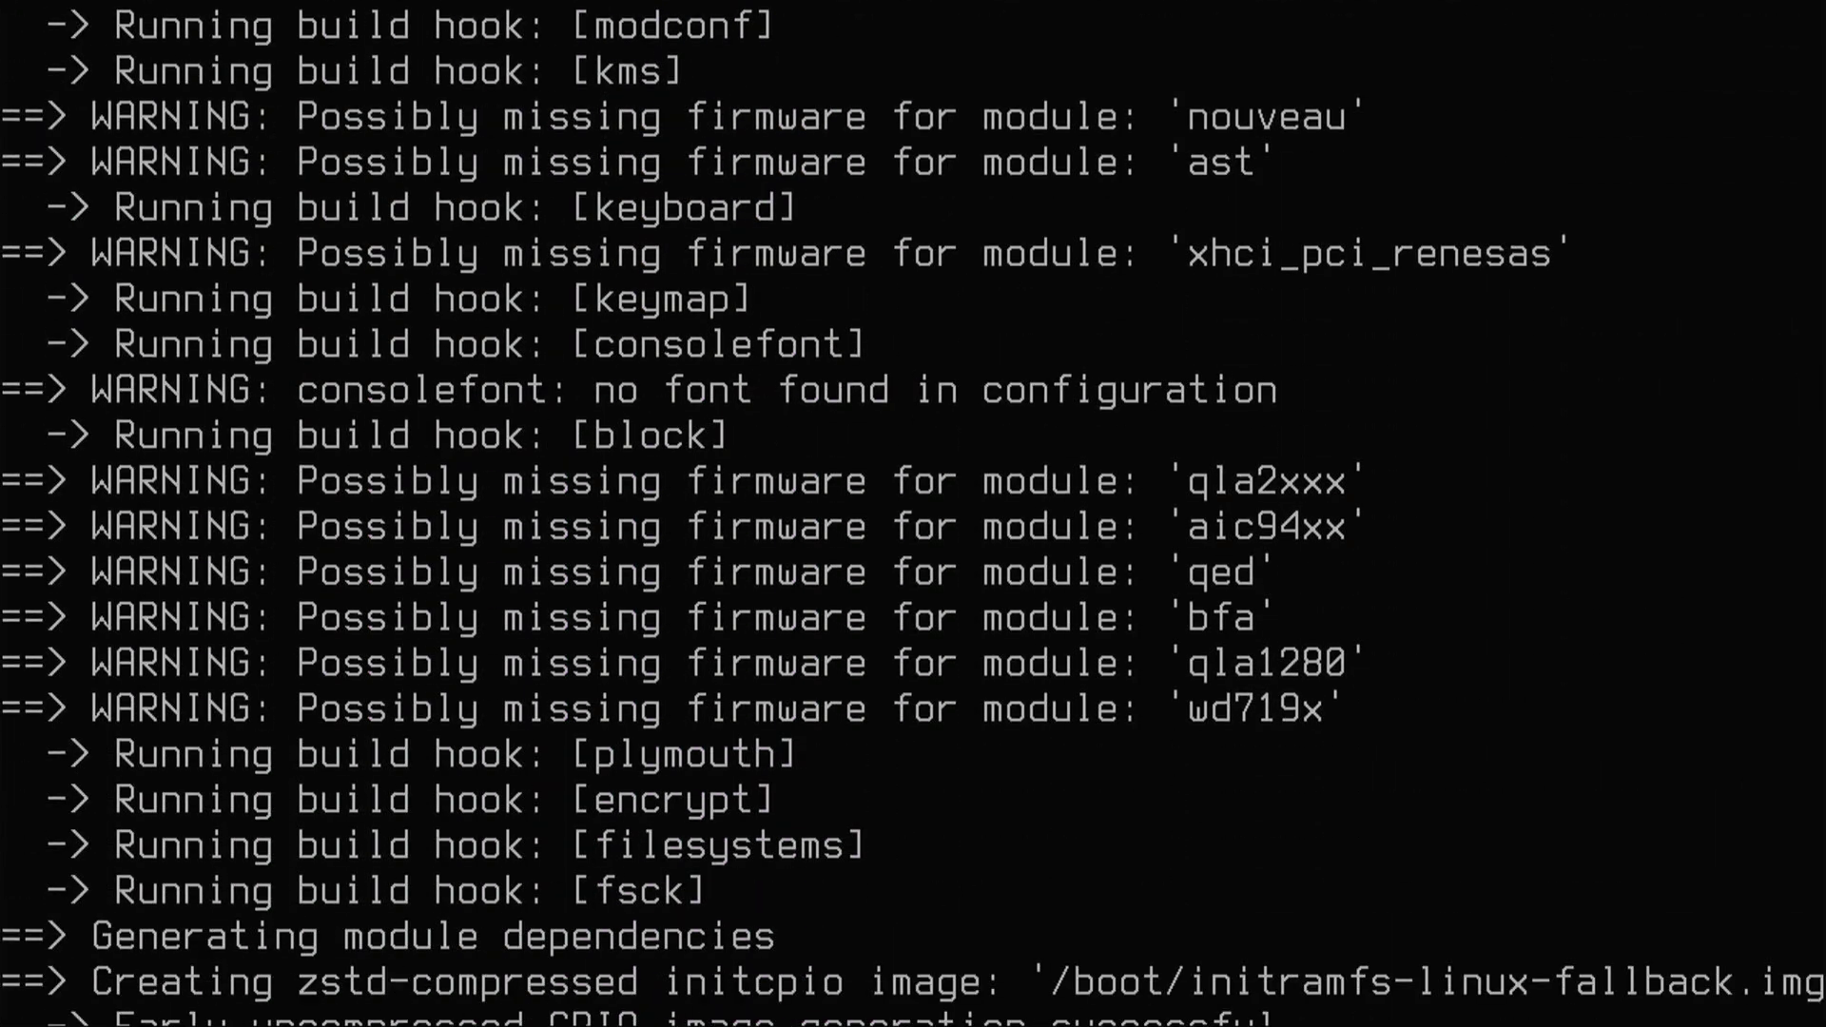
key("Return")
key("Return")
key("ctrl+l")
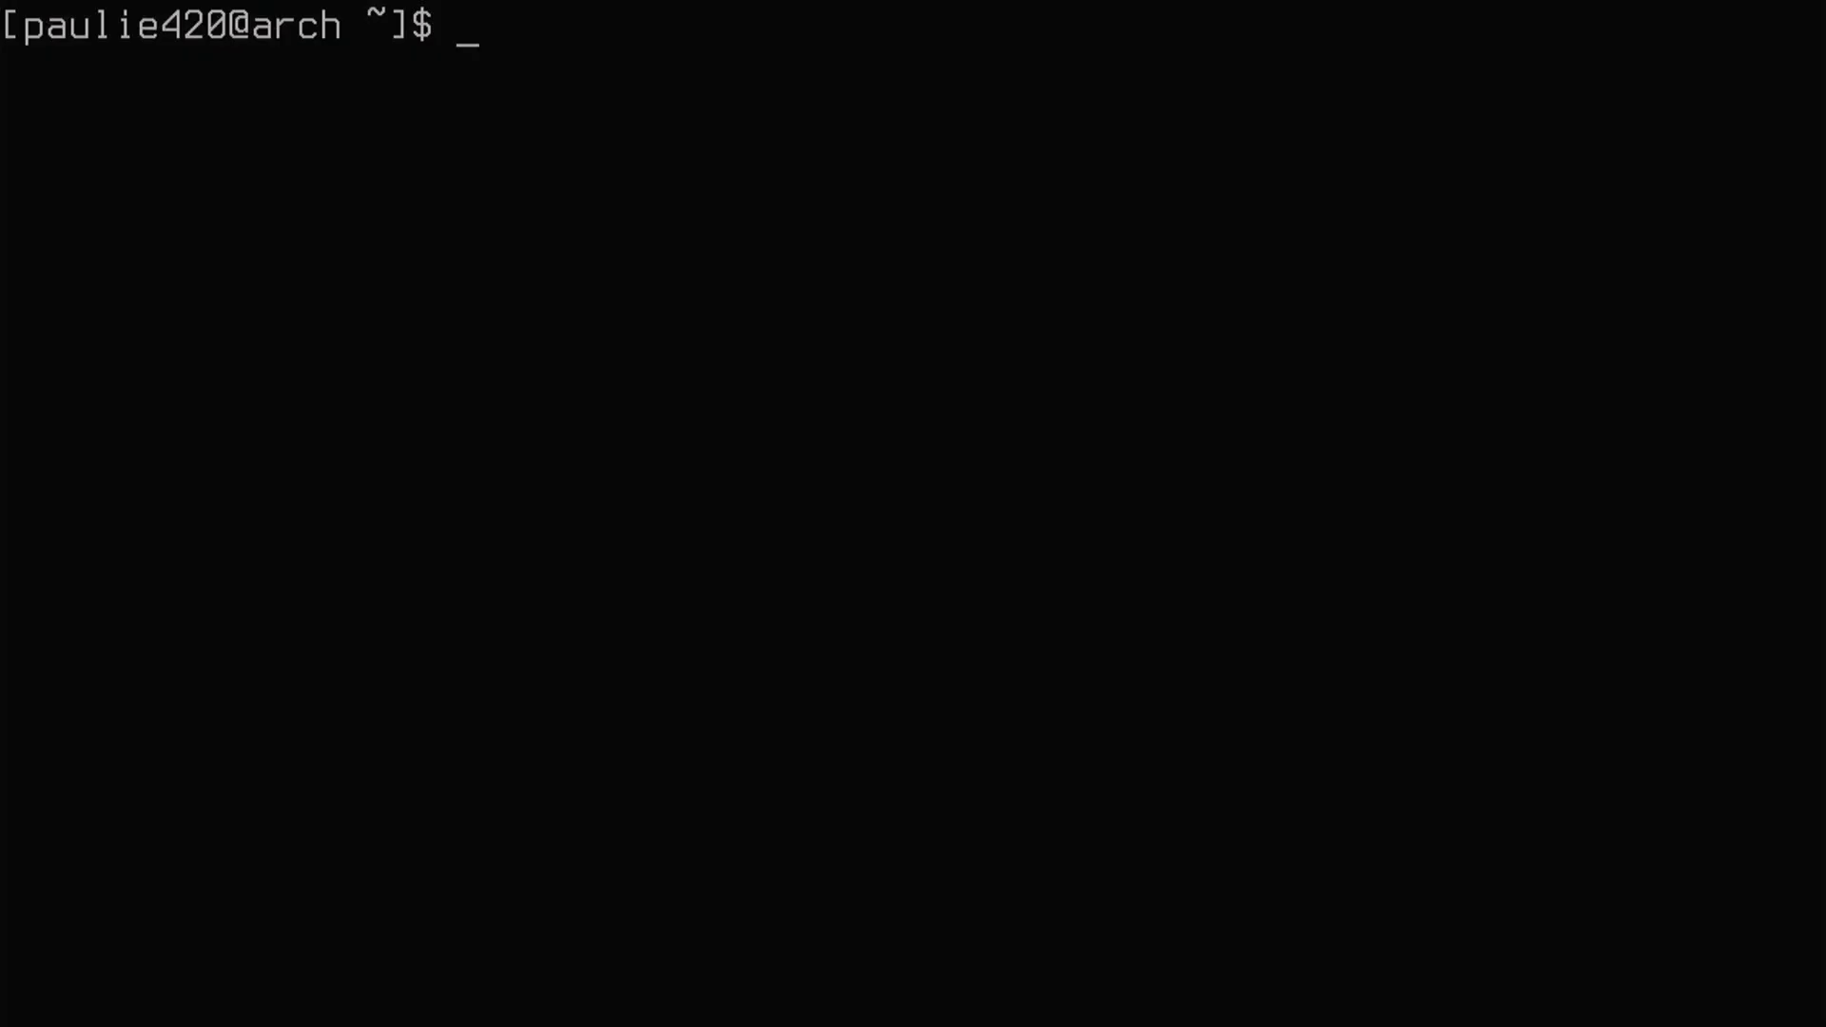
type("wget")
key("Return")
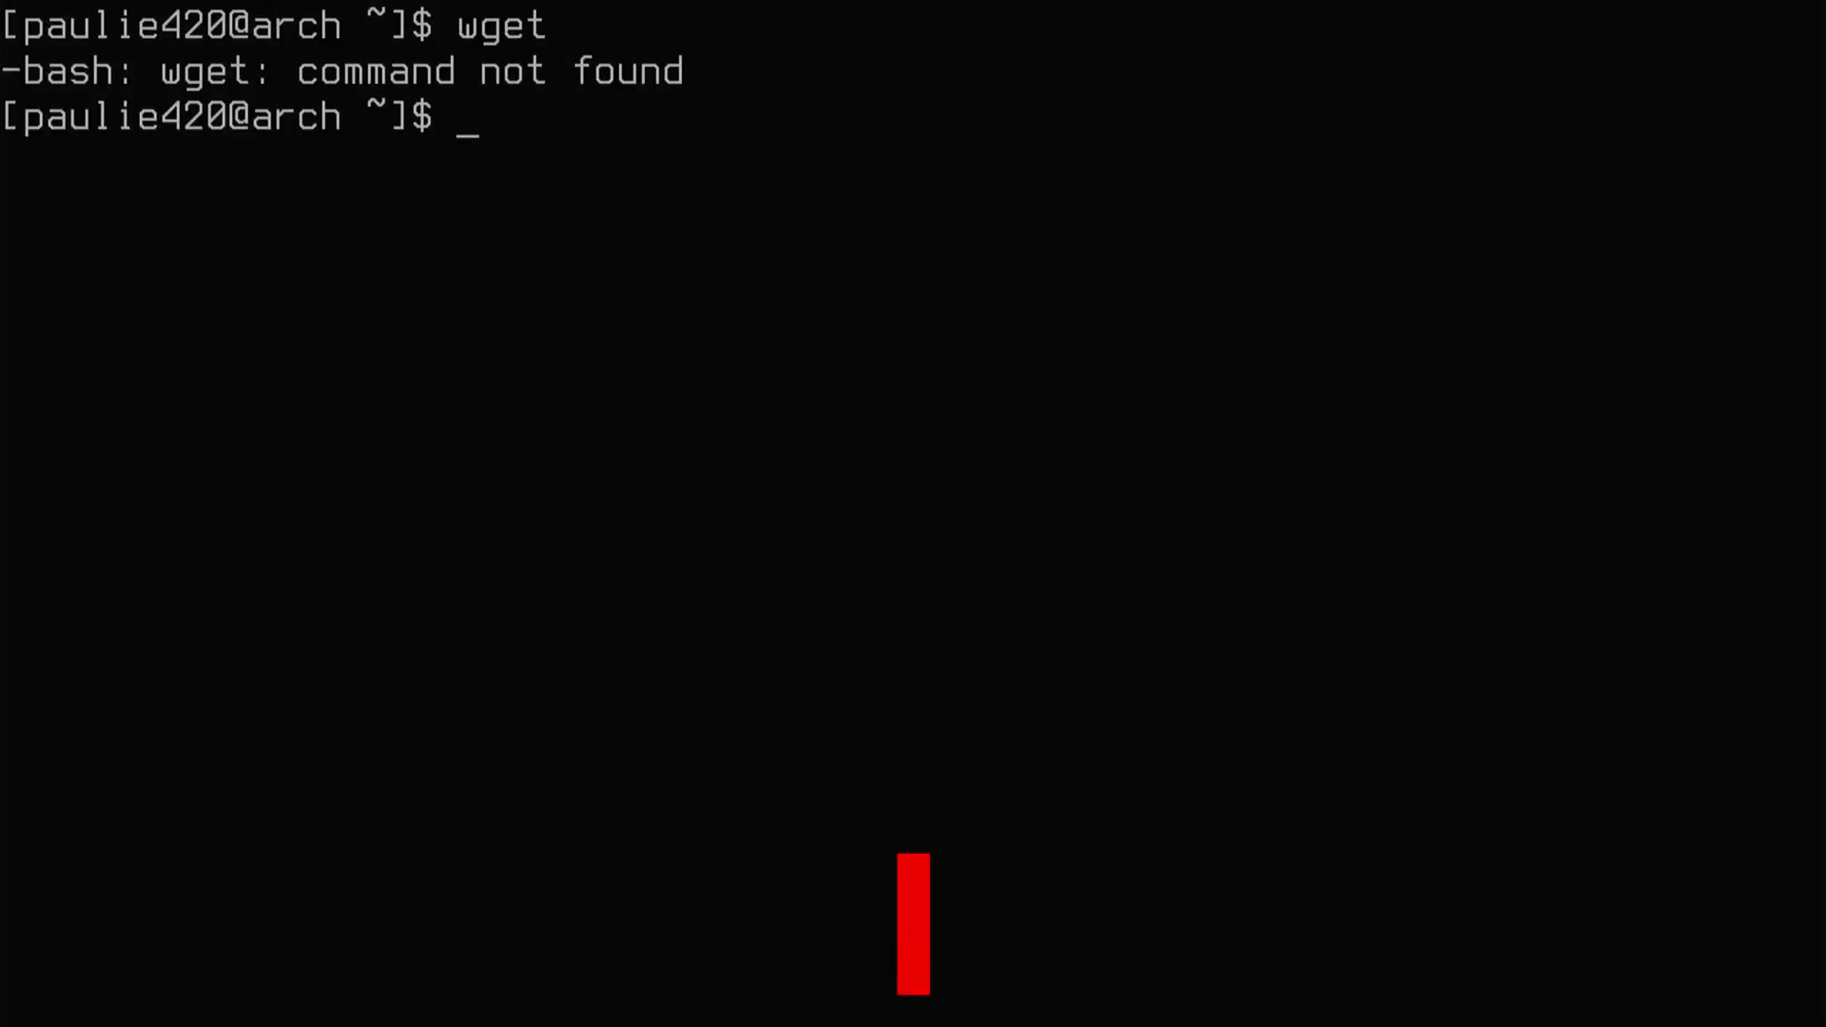
type("paru -S wget")
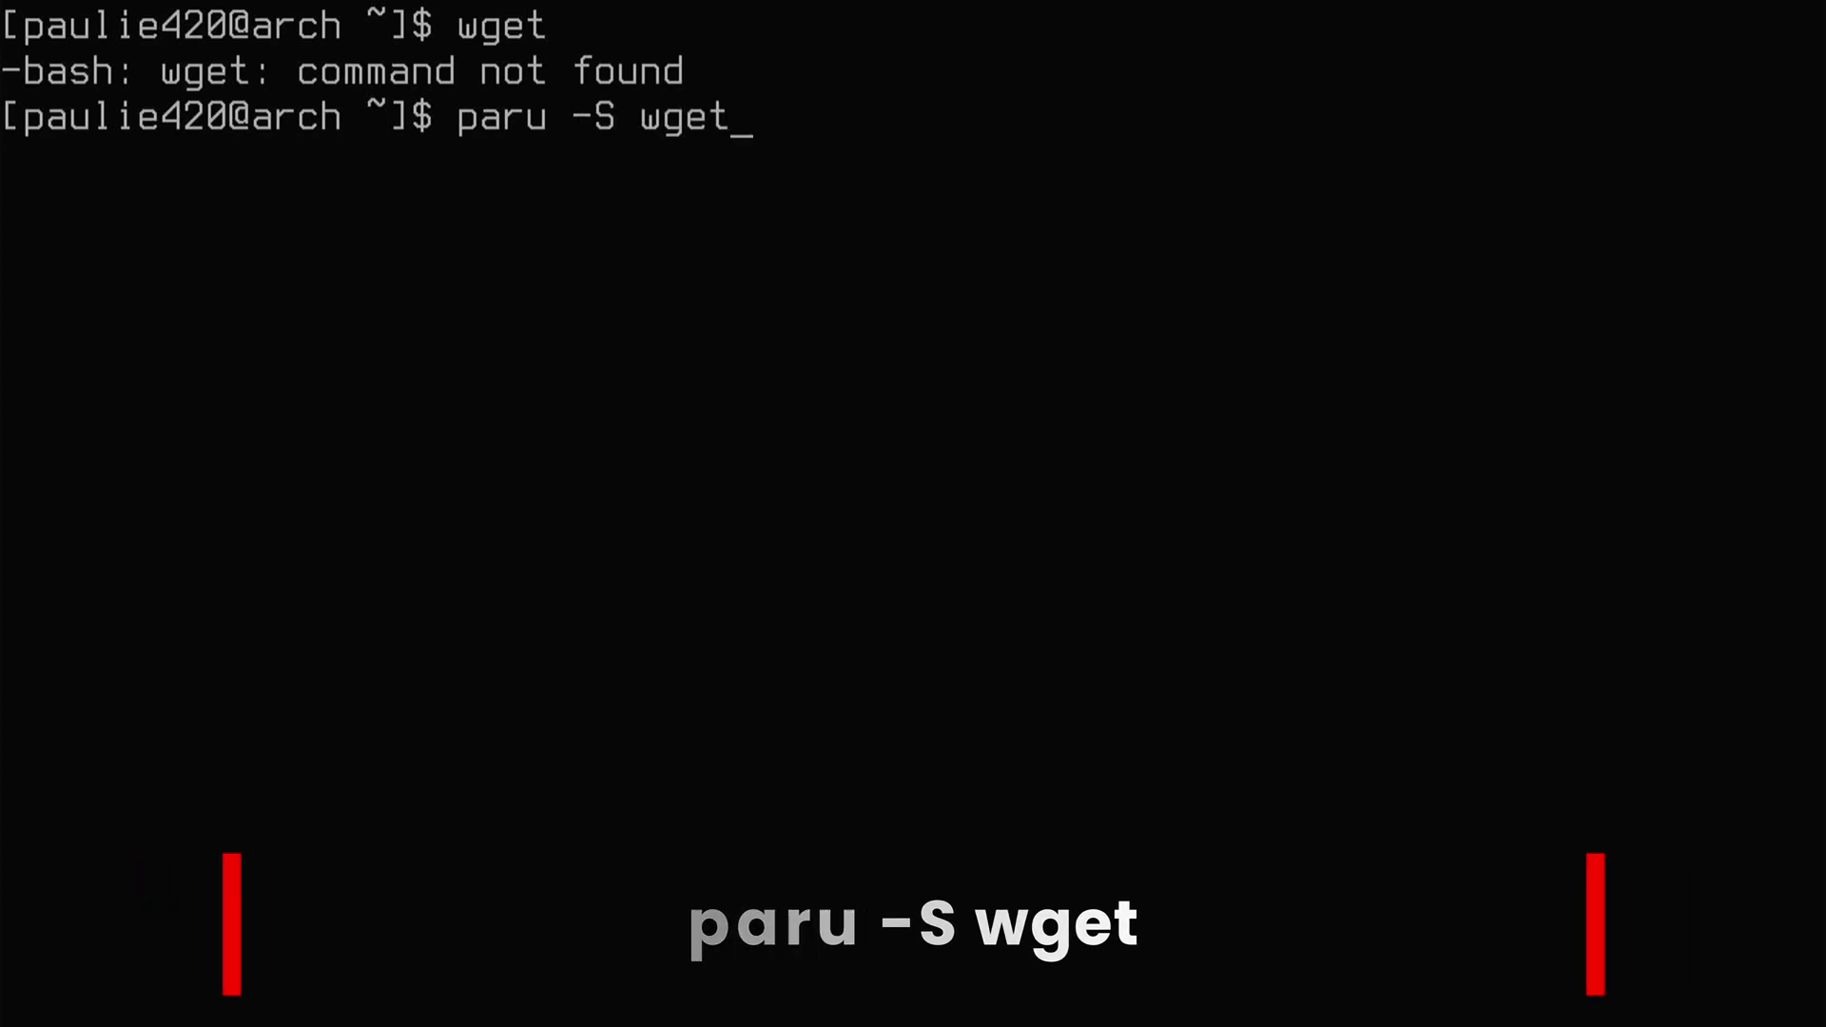
key("Return")
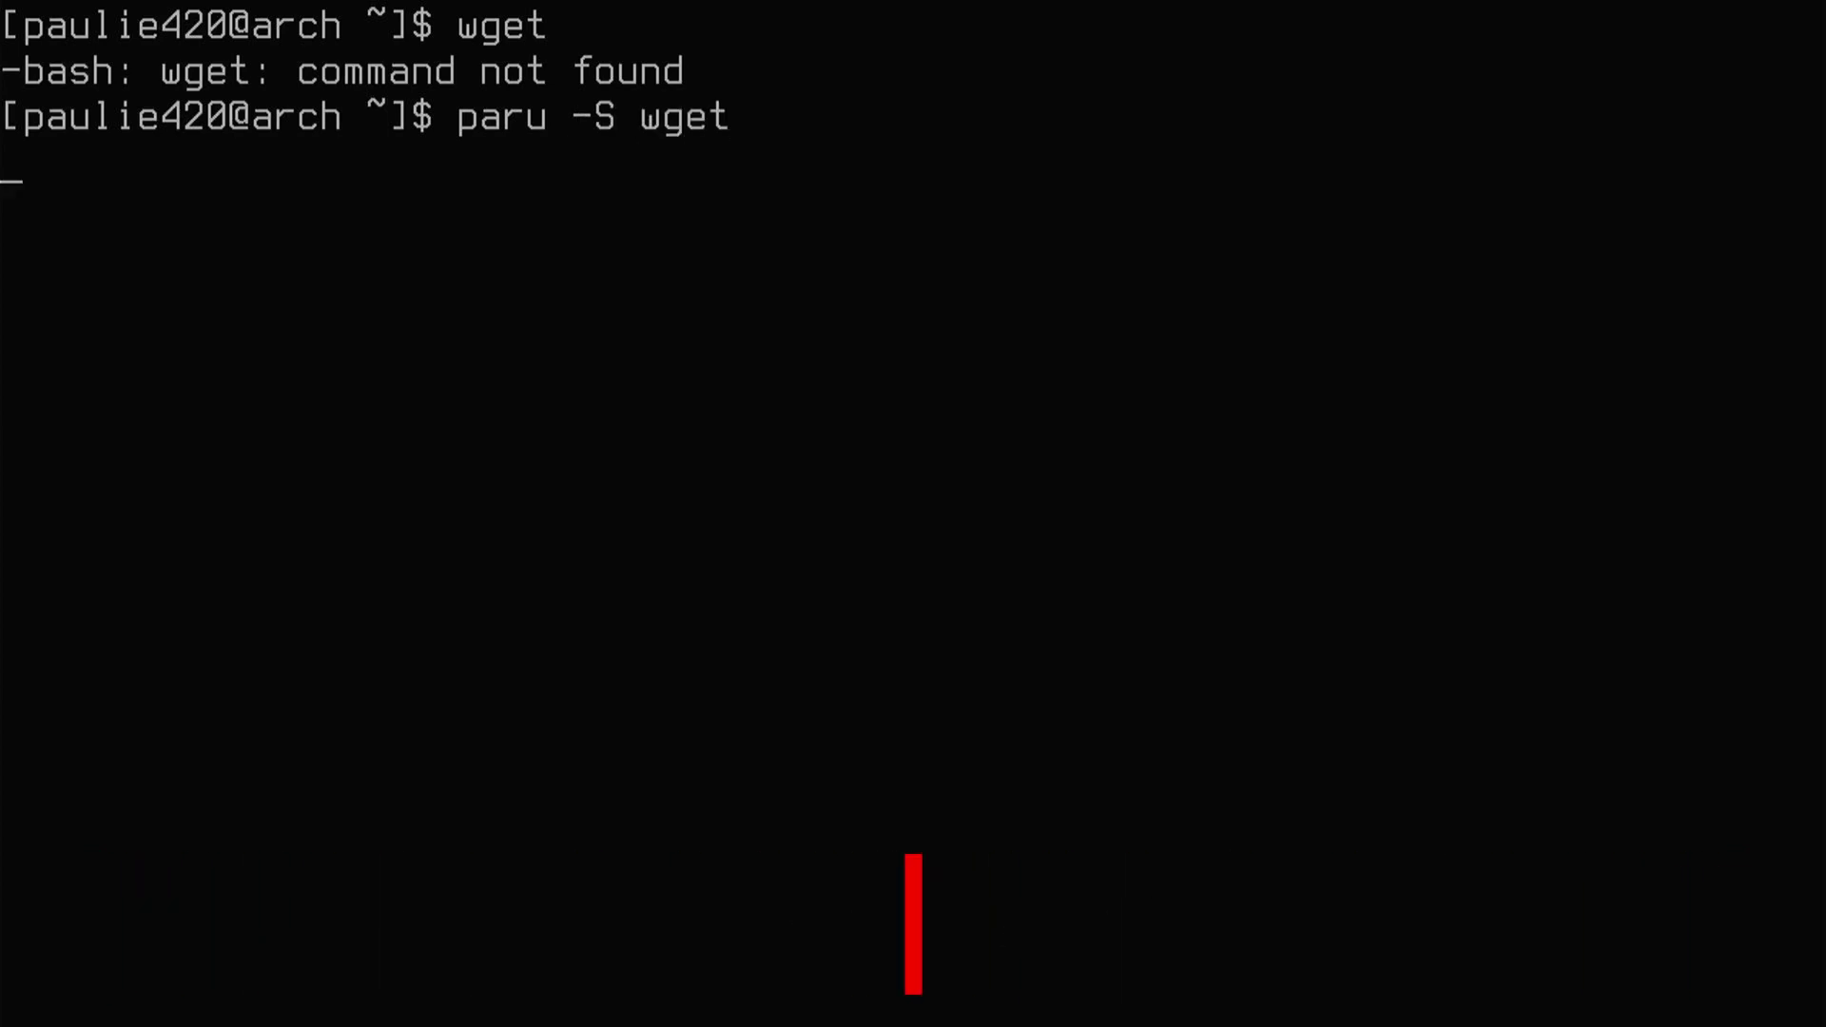
type("y")
key("Return")
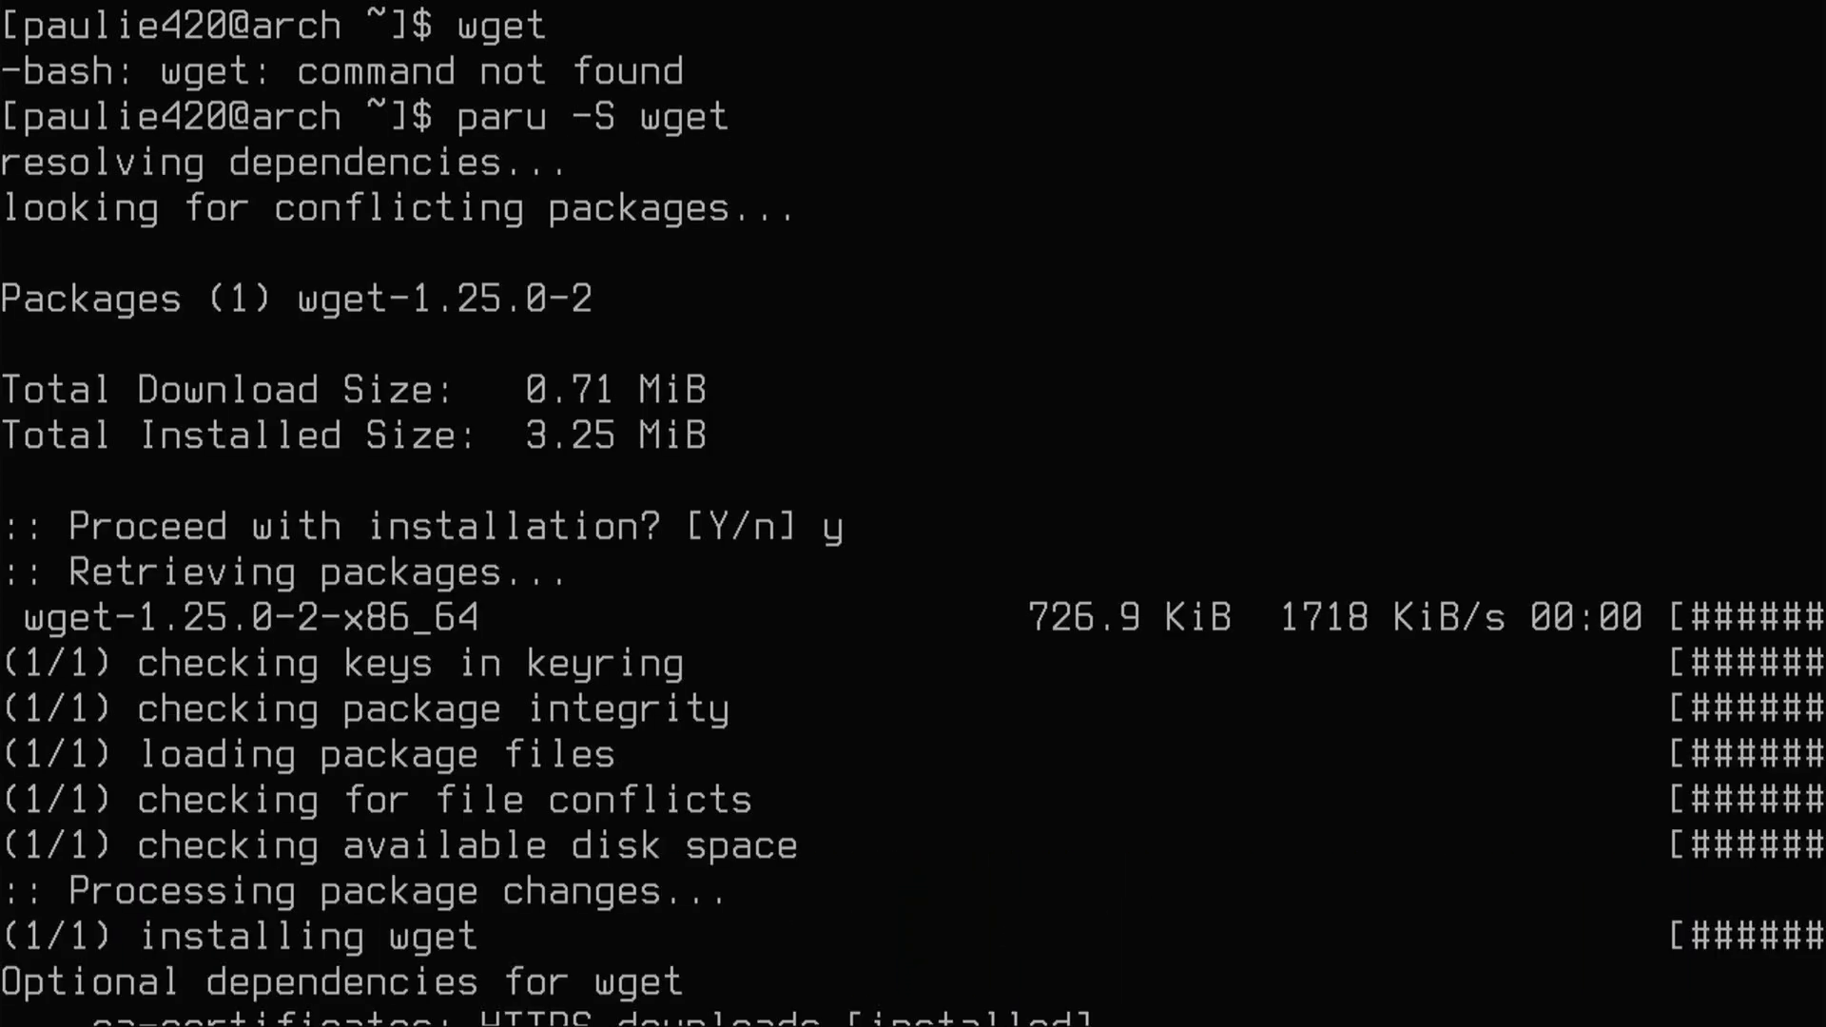
key("Return")
key("Return")
key("Return")
key("Return")
key("Return")
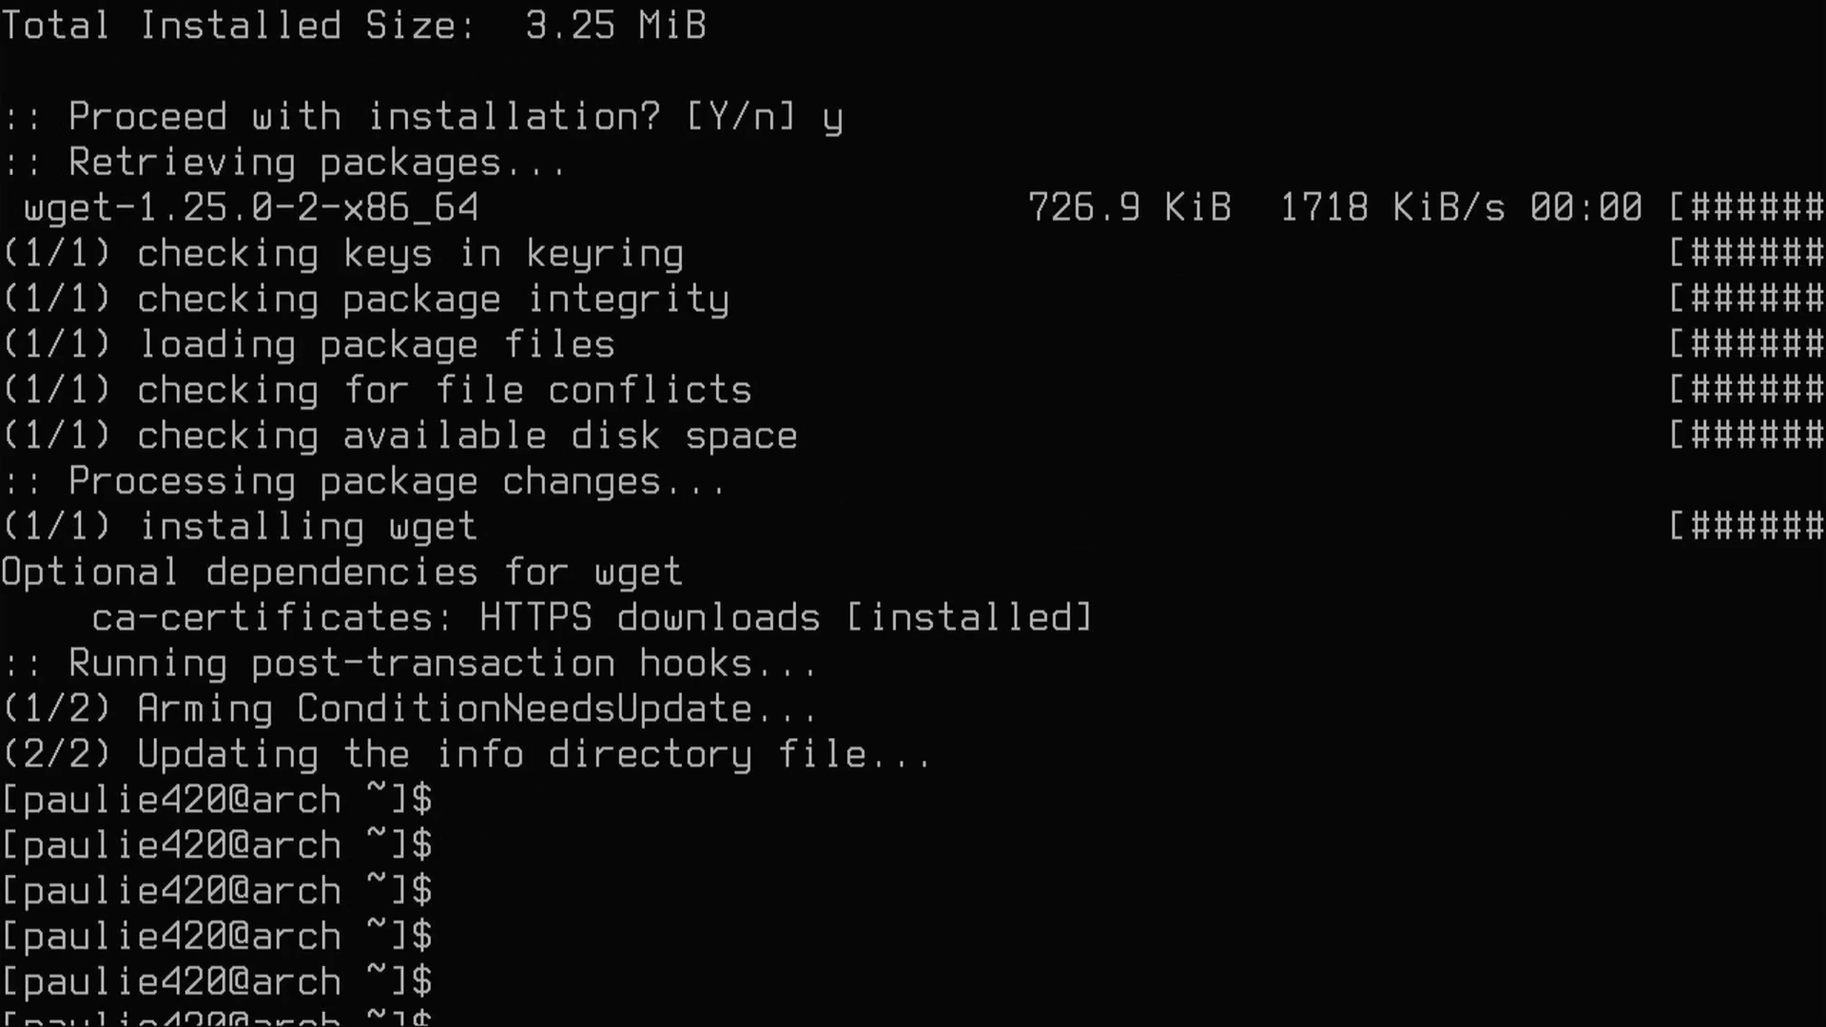
key("ctrl+l")
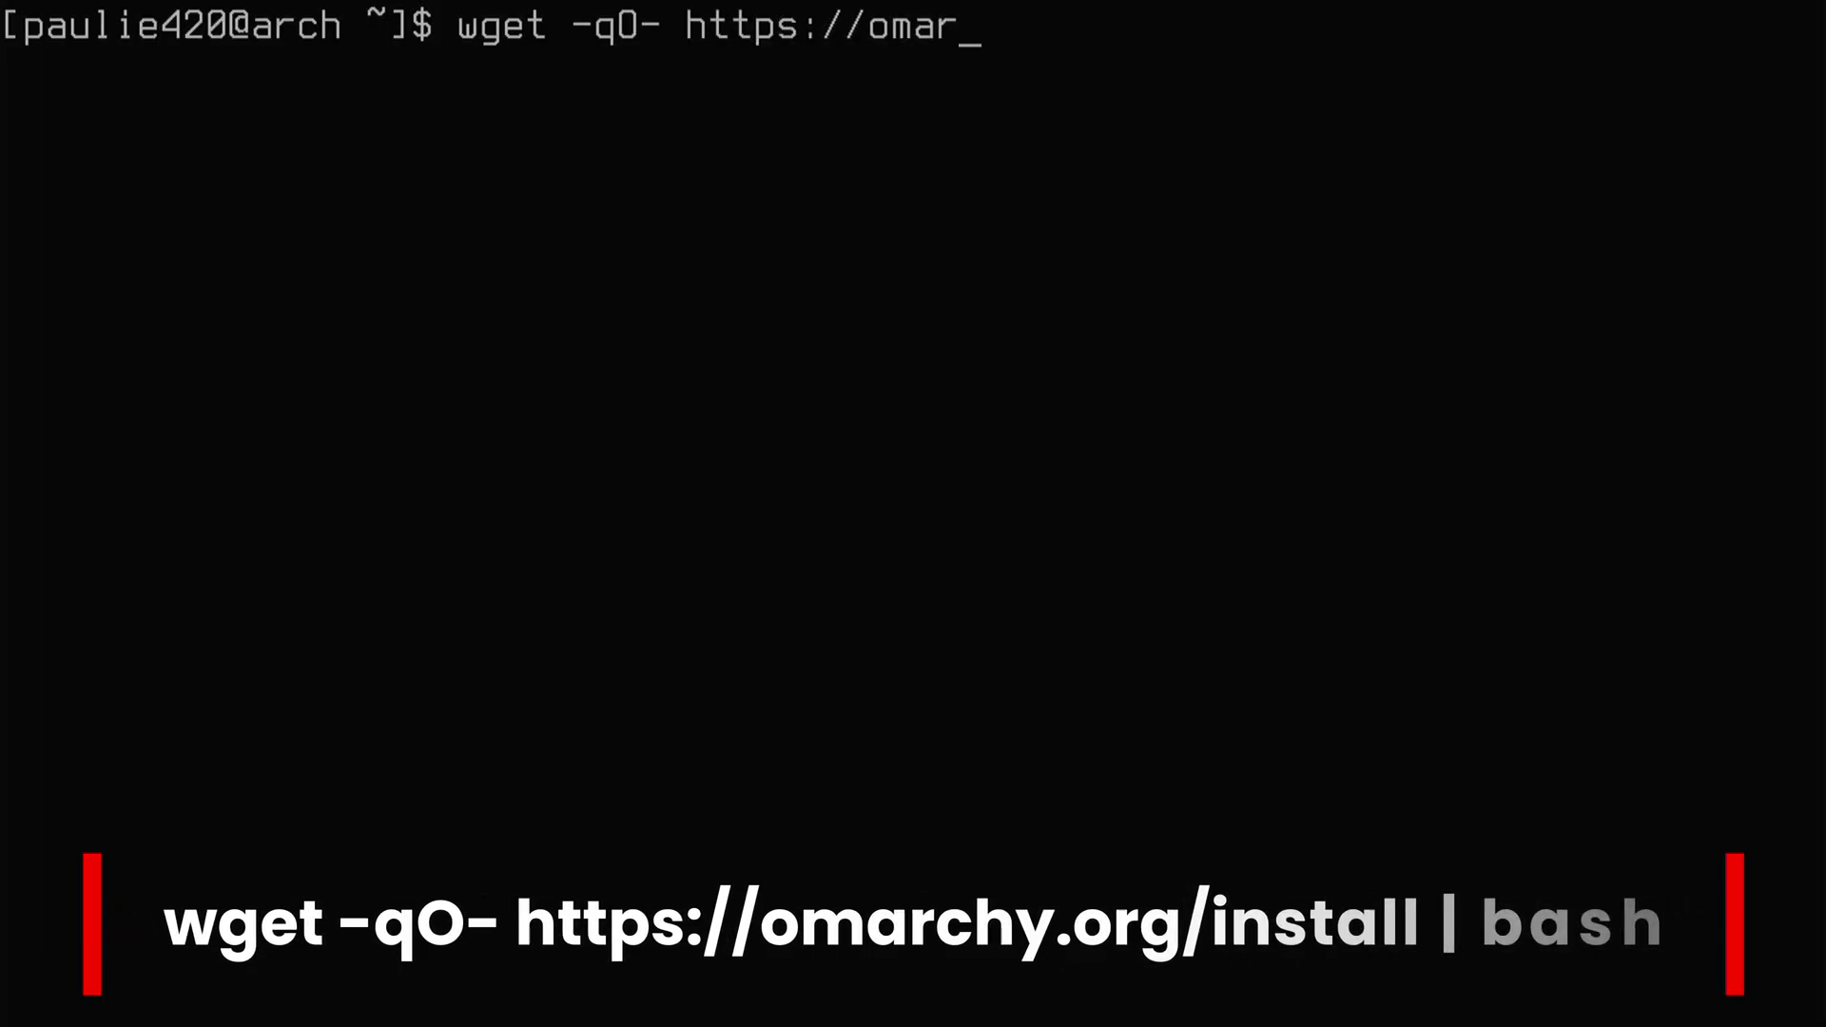
type("stall")
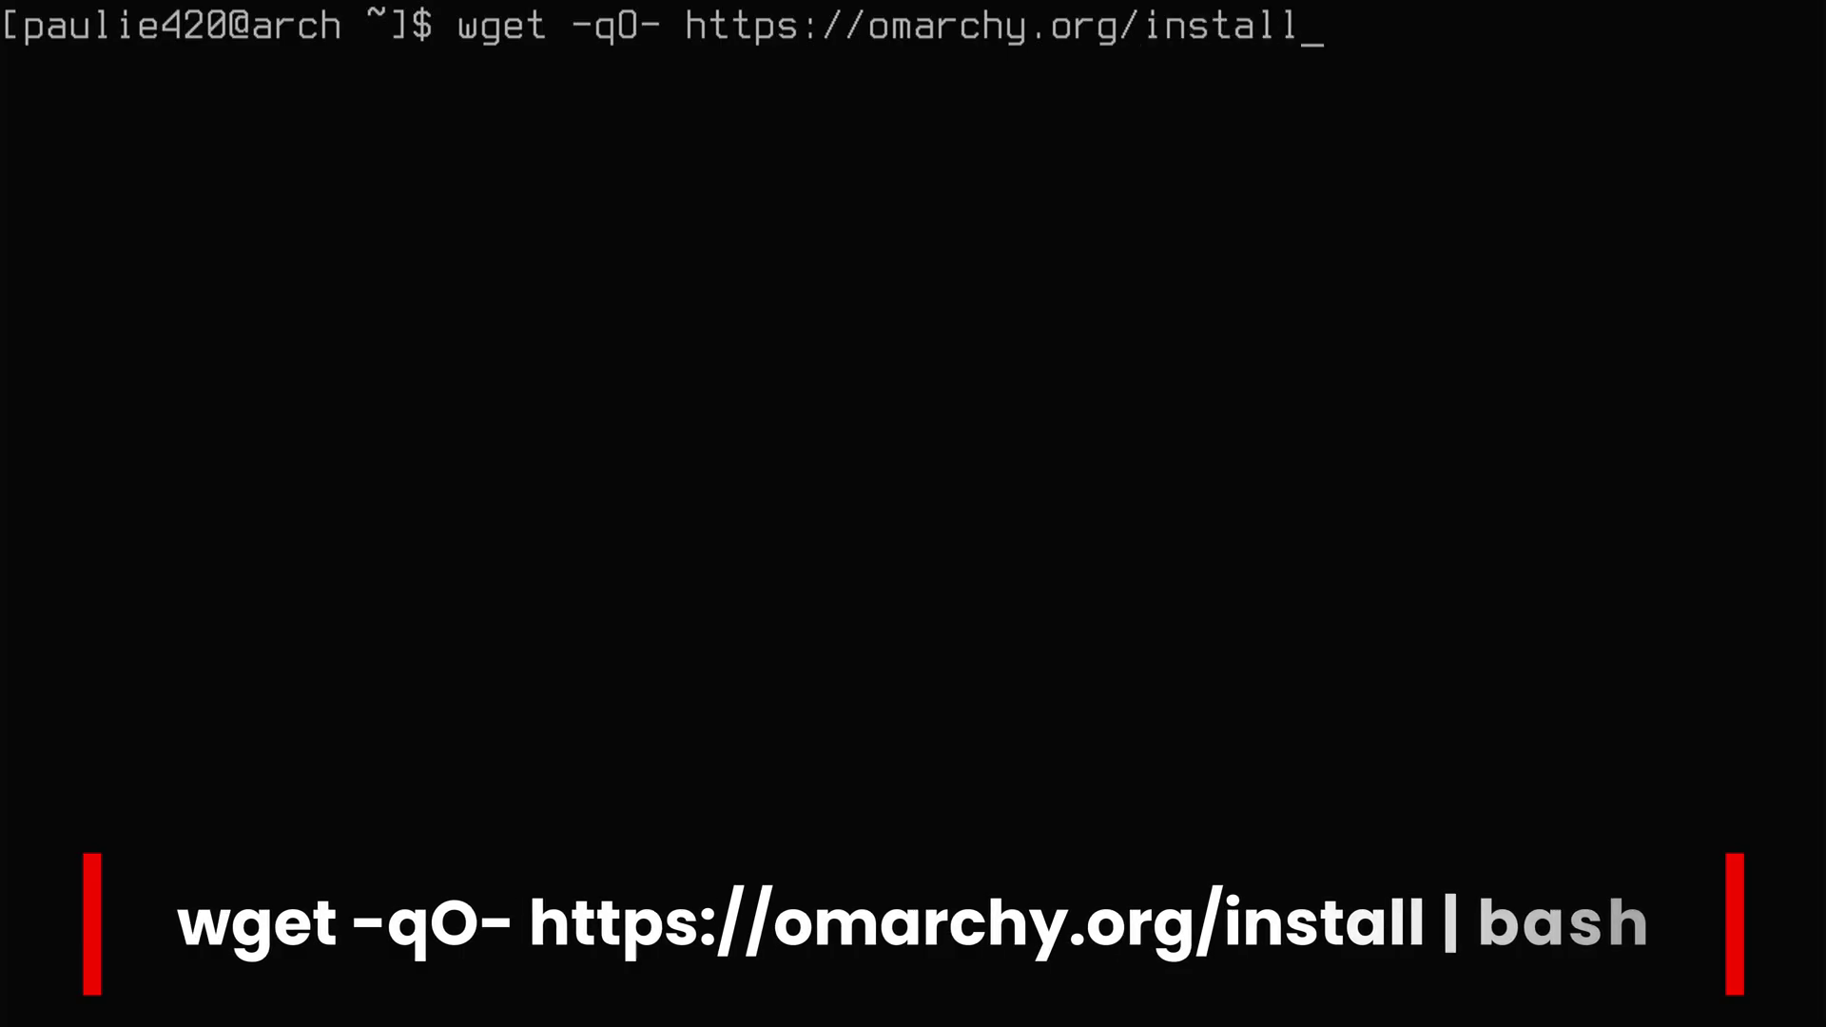
type(" | bash")
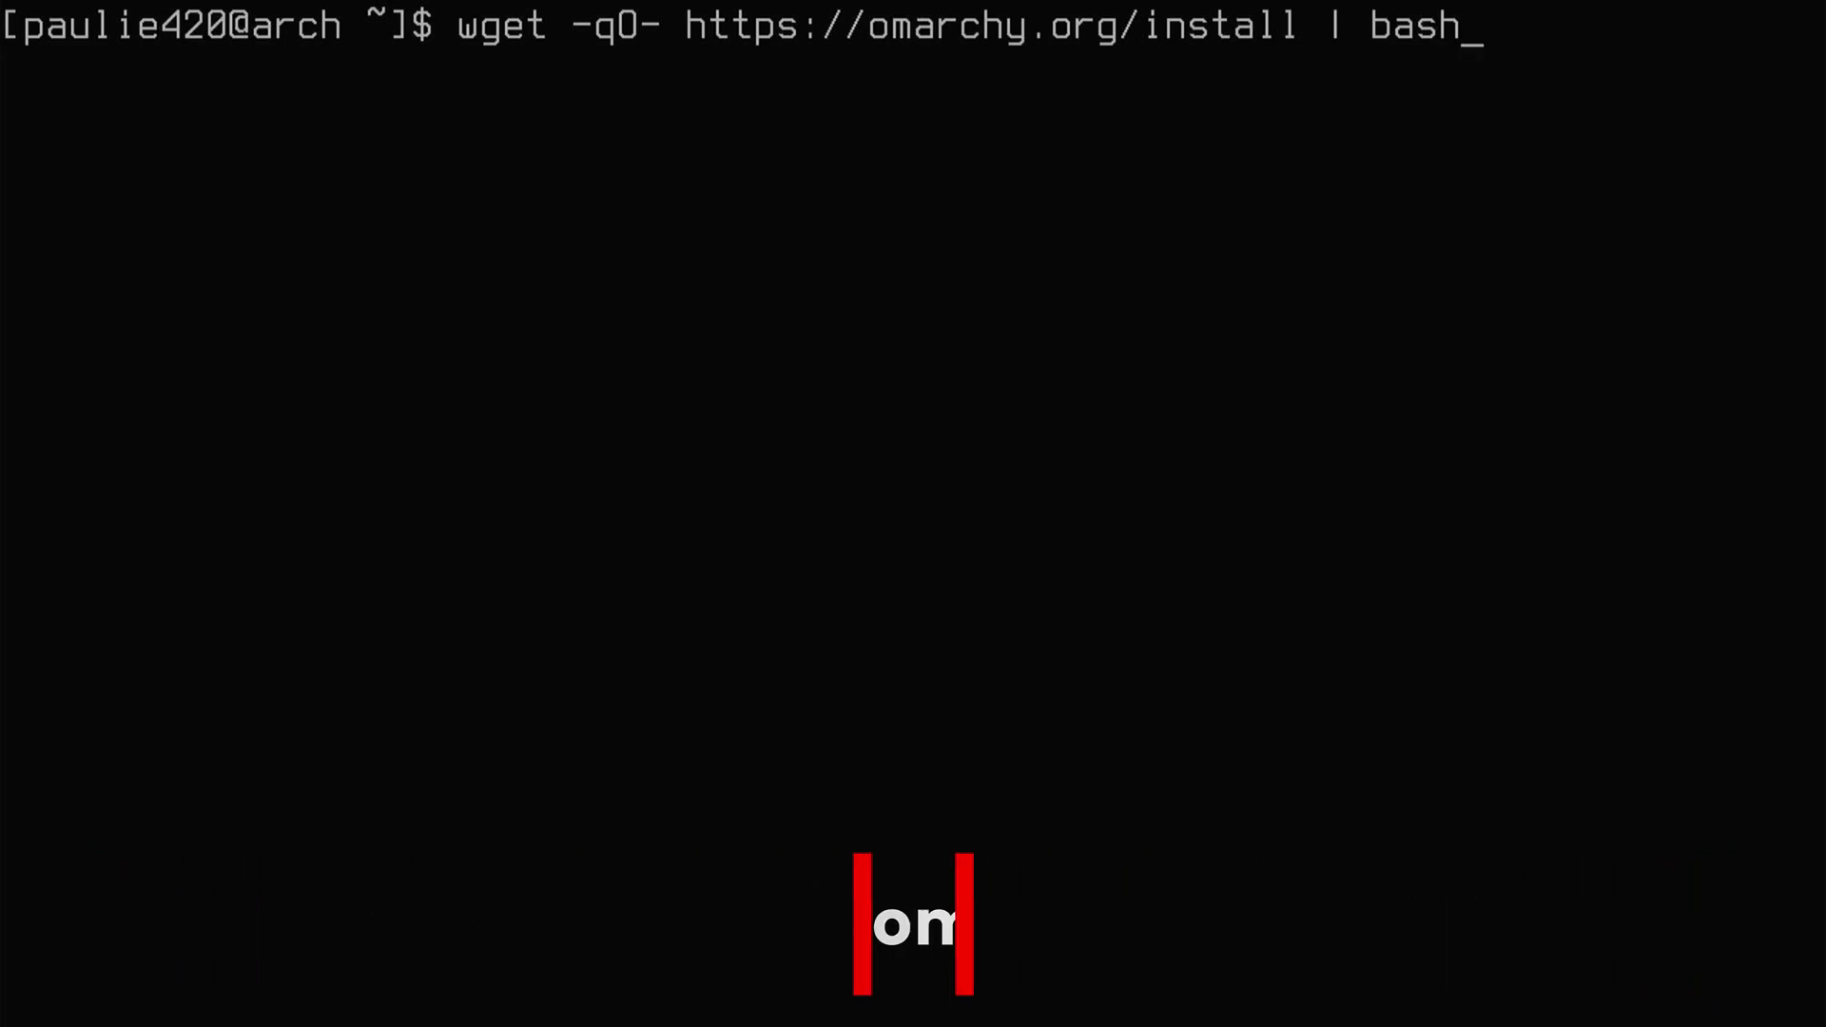
- Run the Omarchy installer with the user's full name and e-mail; it fails starting iwd.service
key("Return")
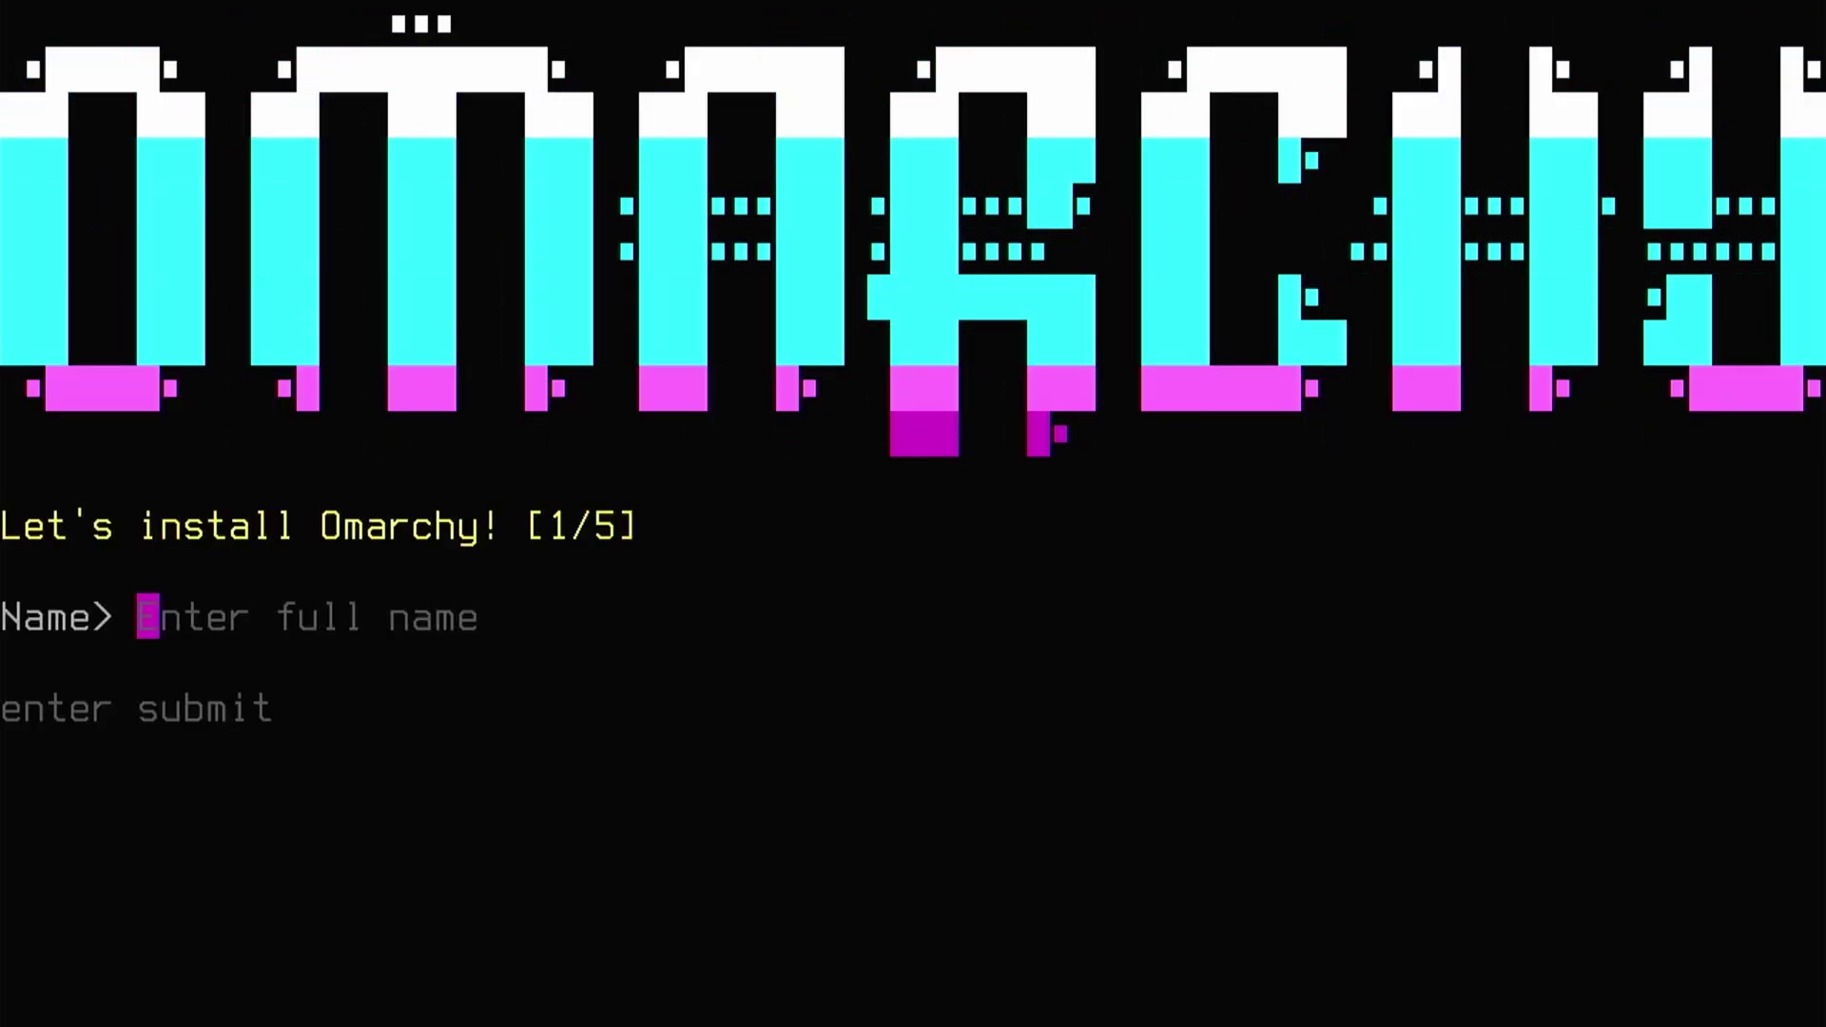
type("Te")
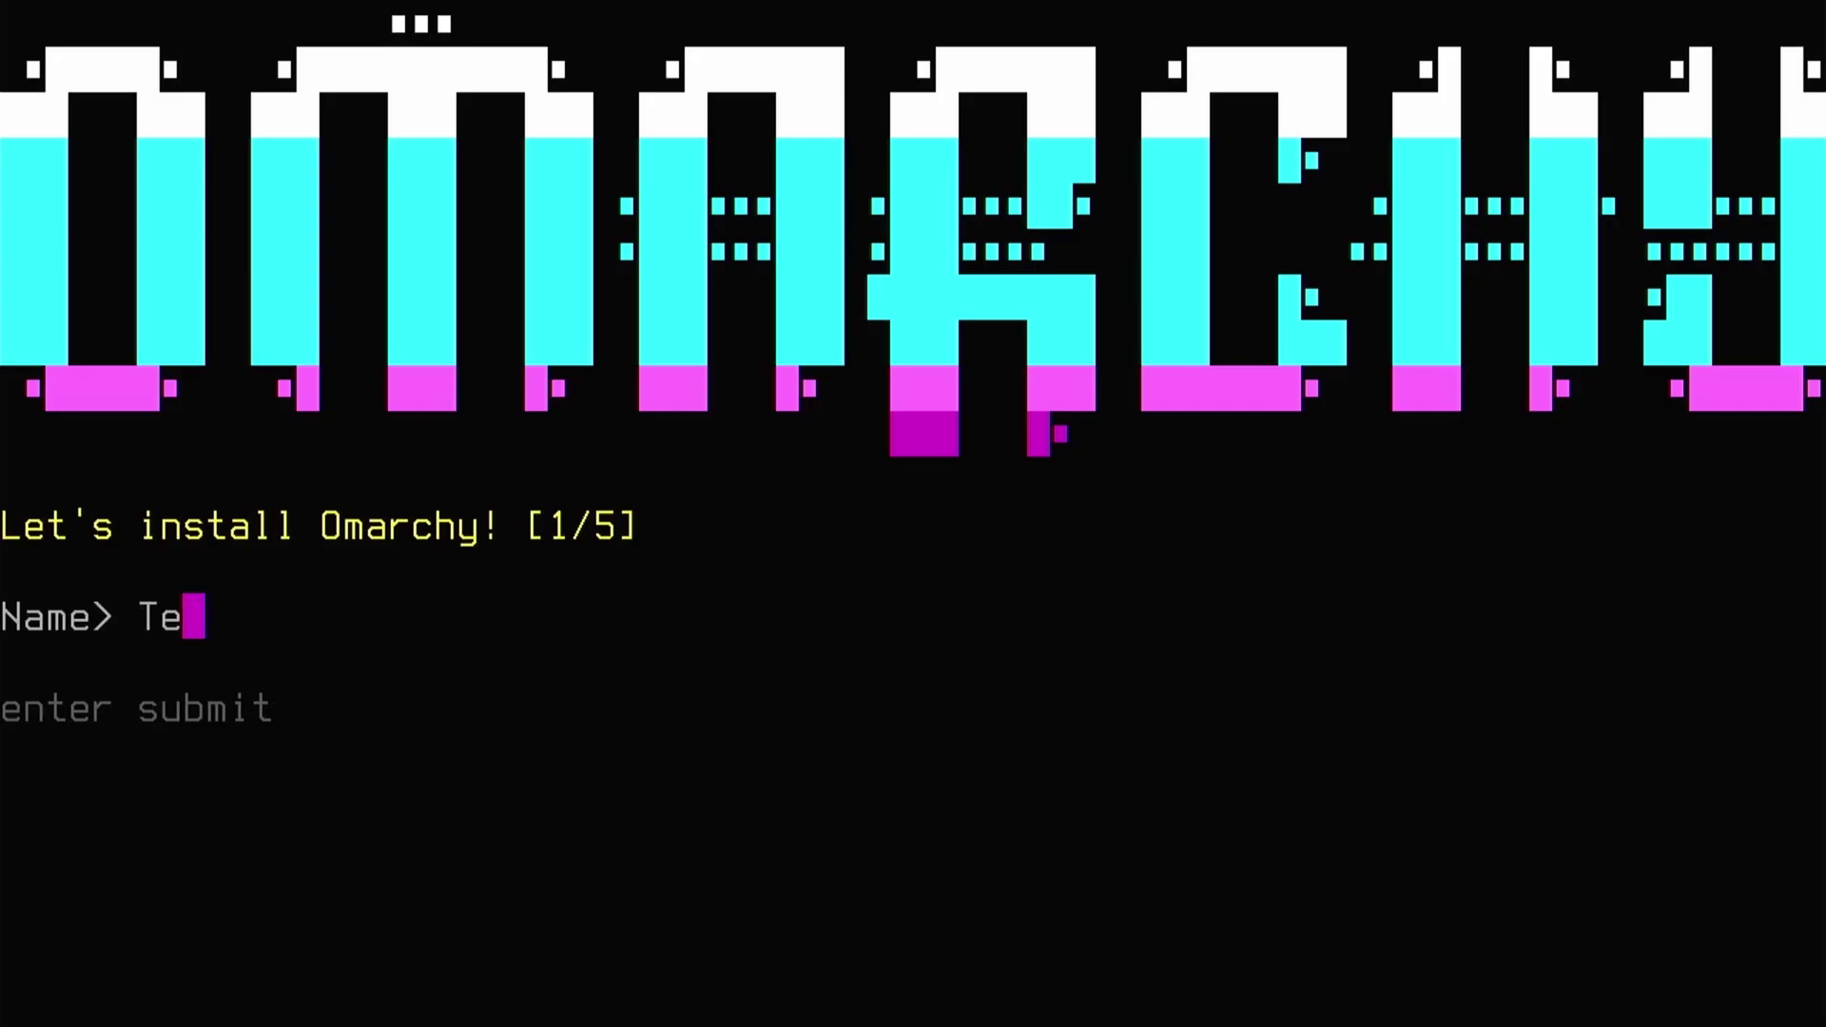
type("ch Heart")
key("Return")
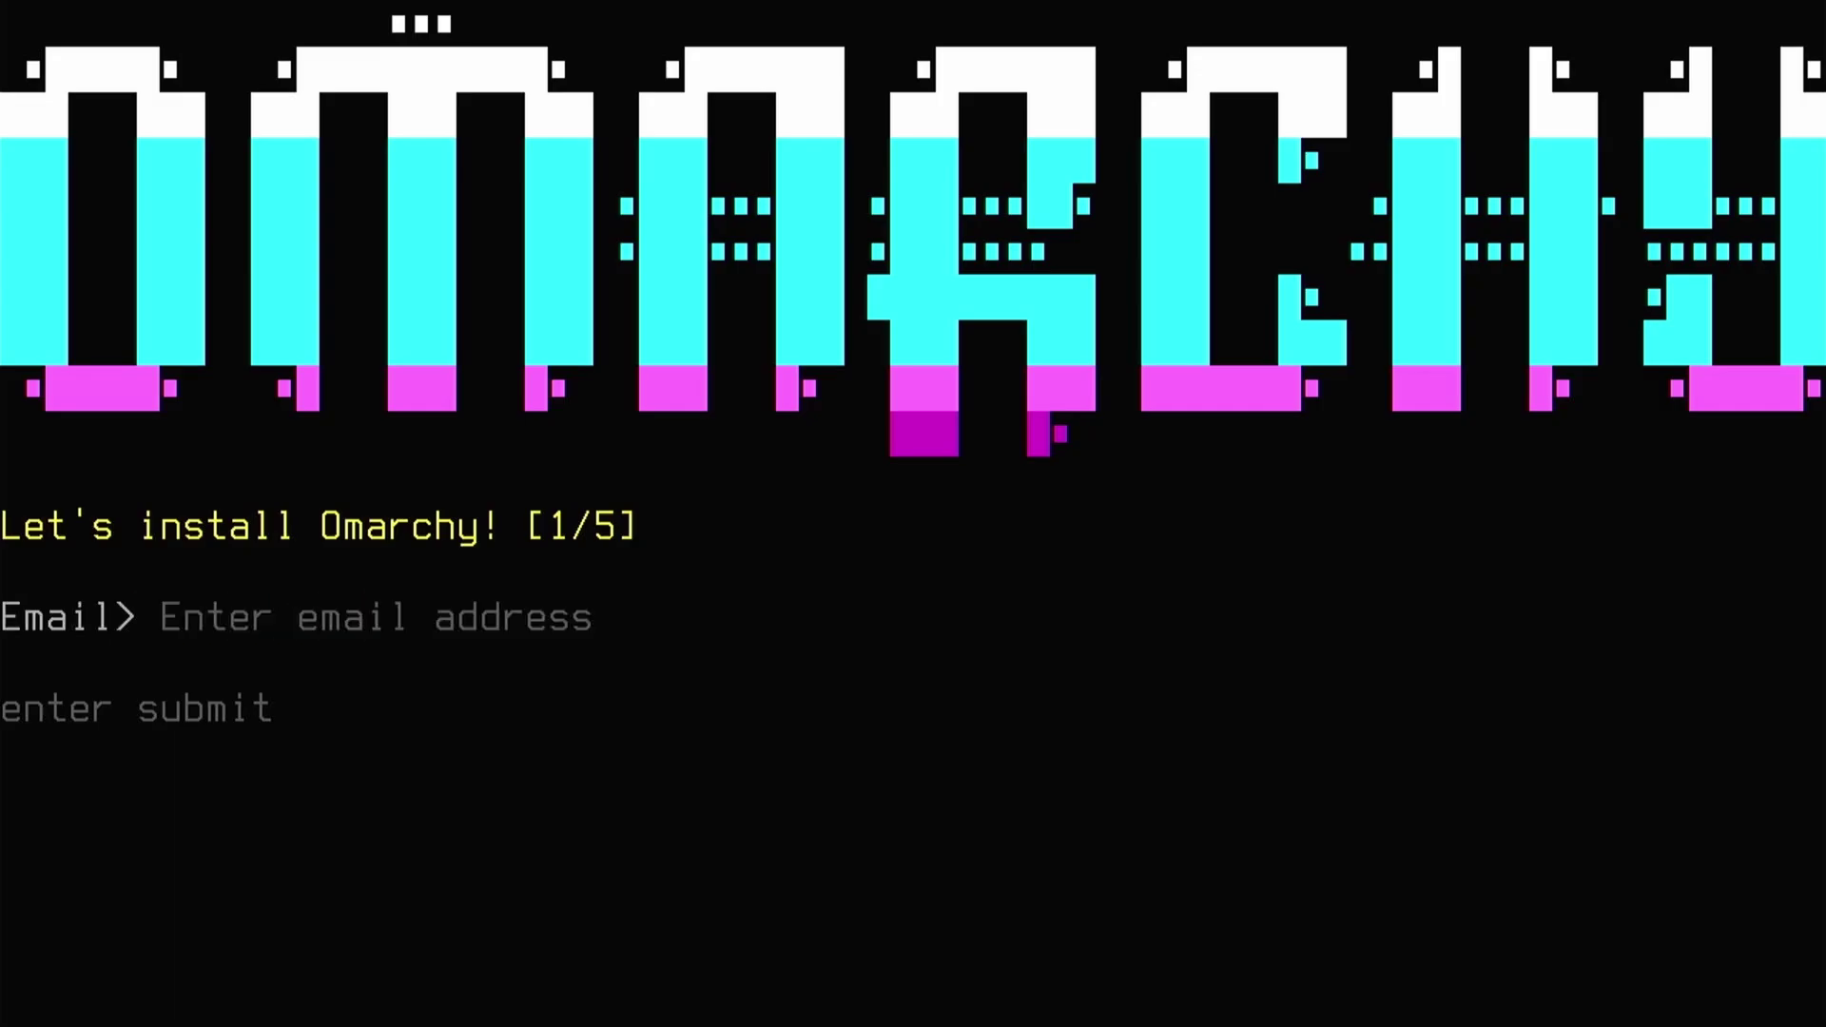
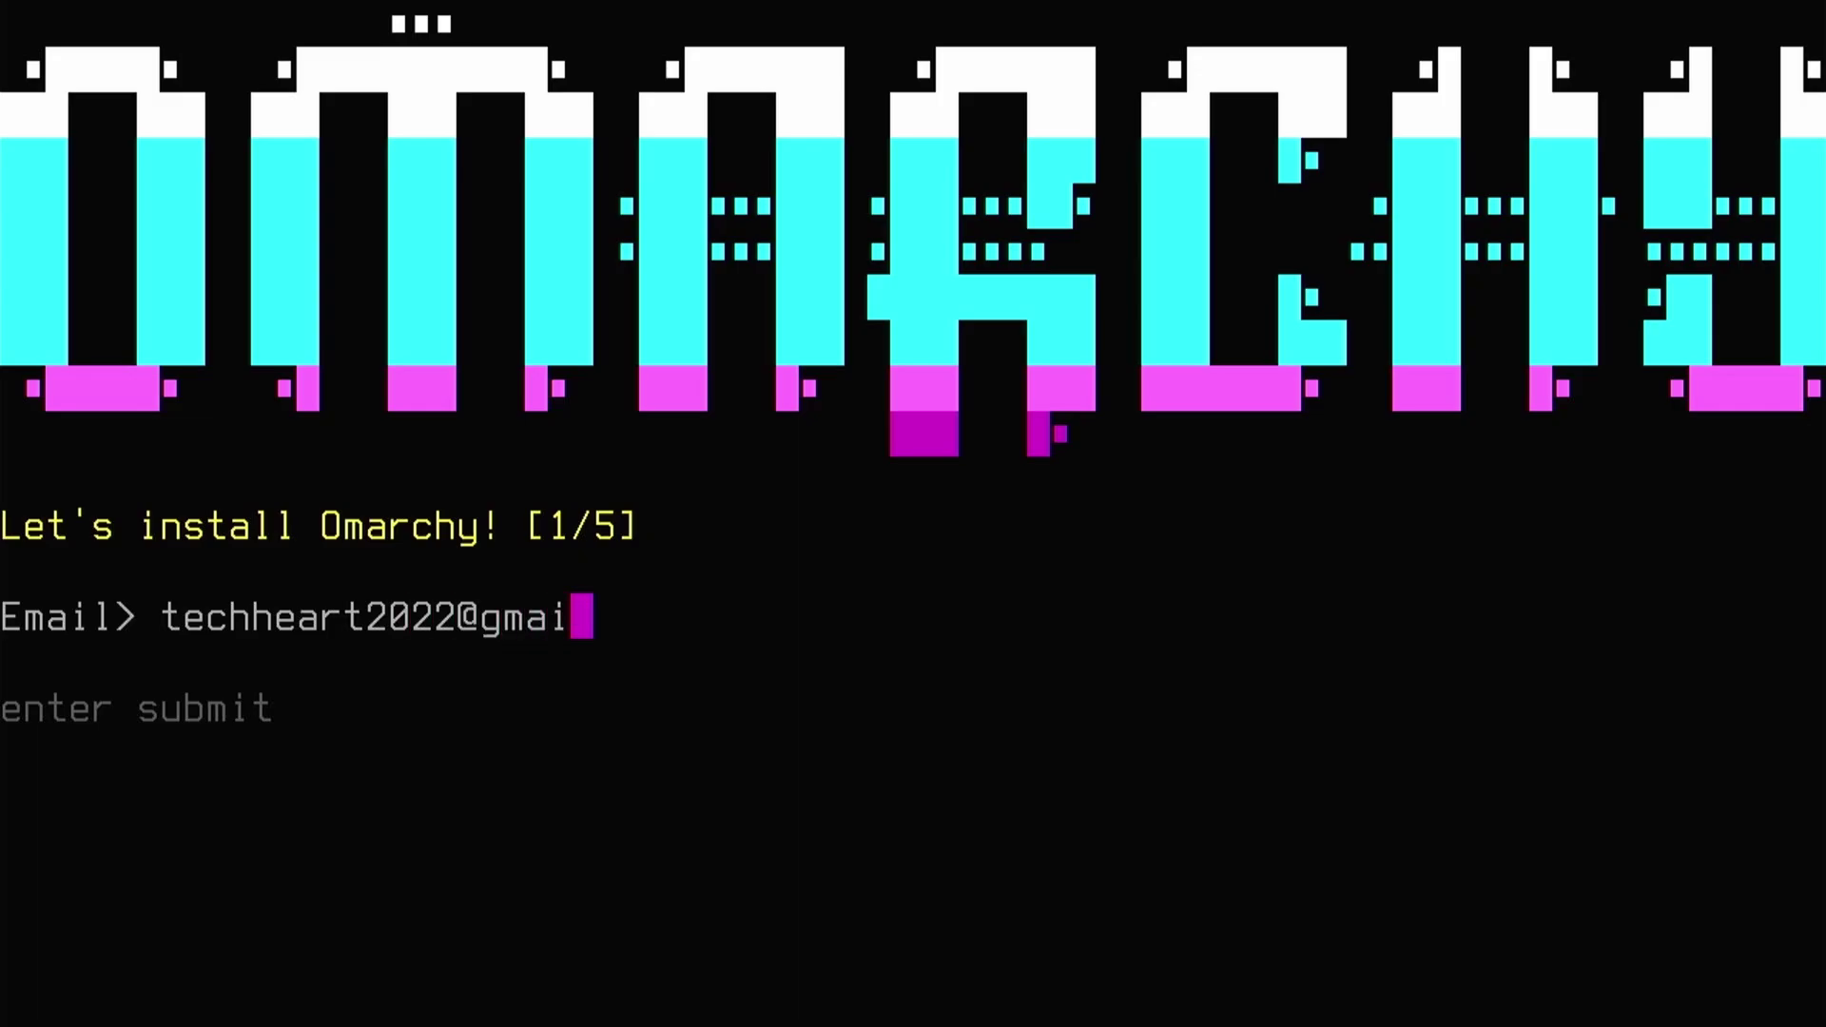
key("Return")
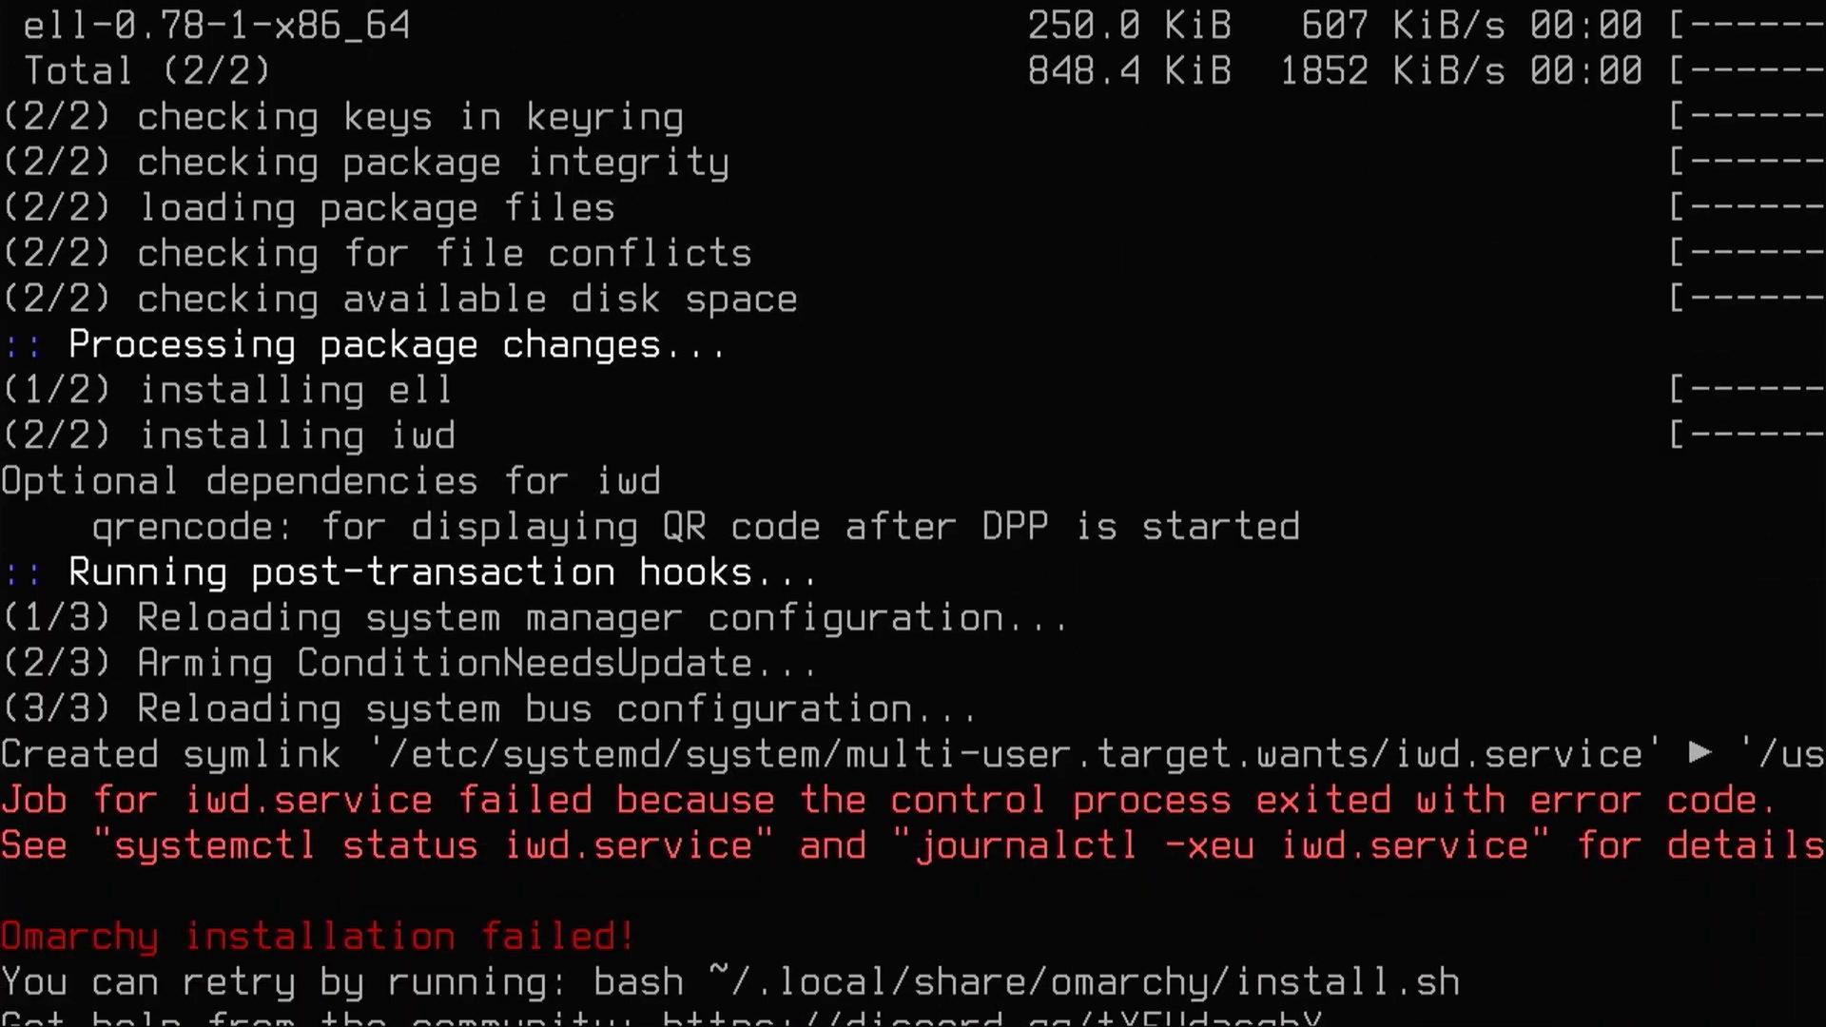
key("Return")
key("Return")
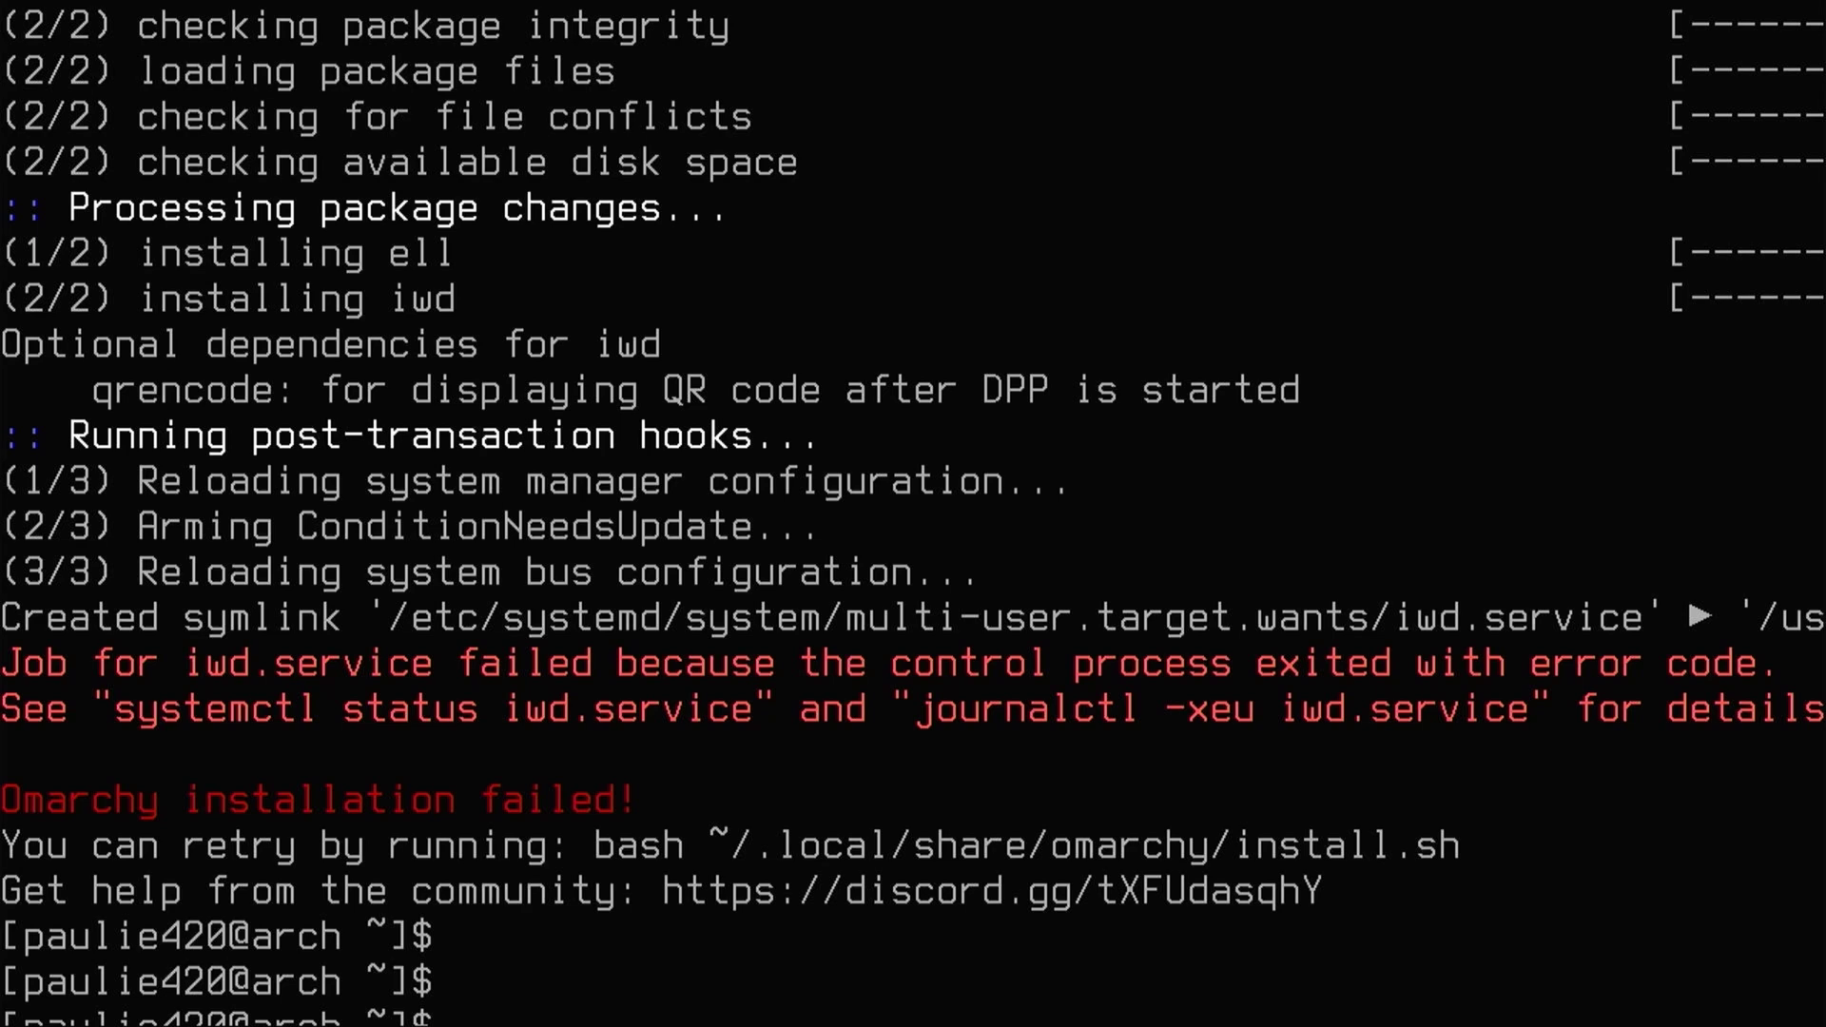
- Clear the console and rerun bash ~/.local/share/omarchy/install.sh, starting to enter the name again
key("Return")
key("ctrl+l")
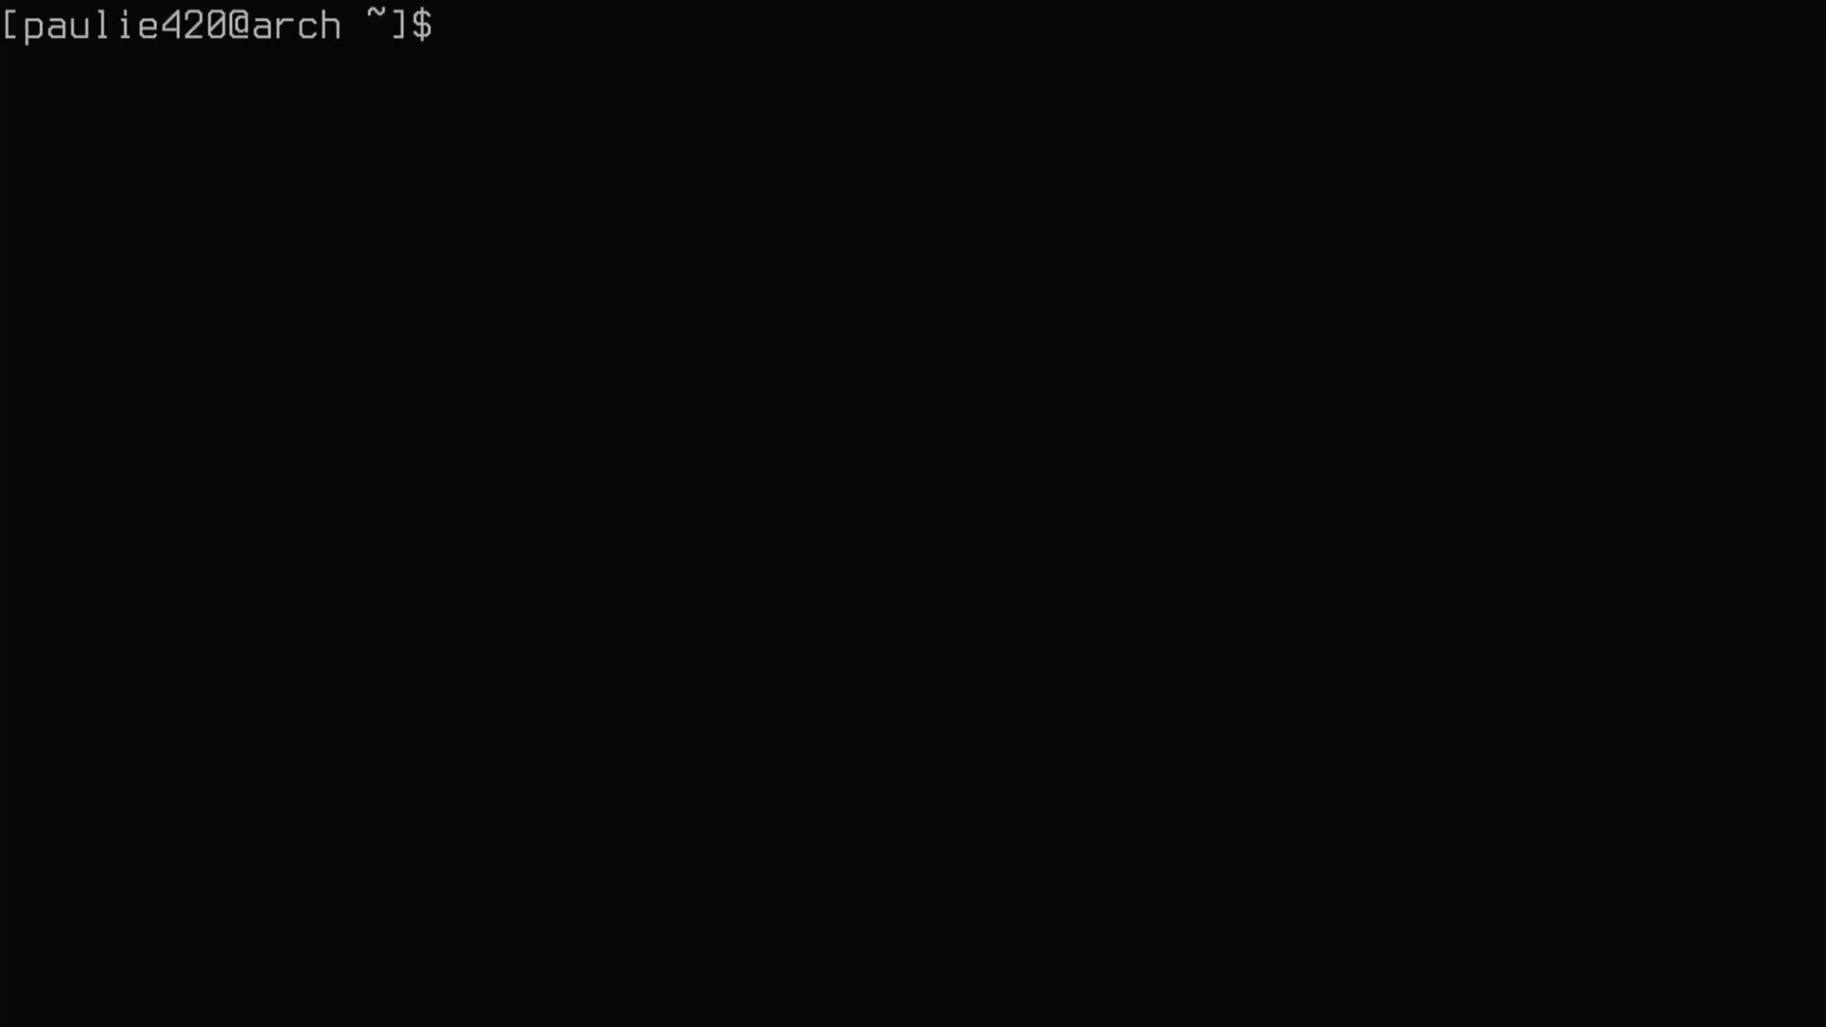
type("~/.local/")
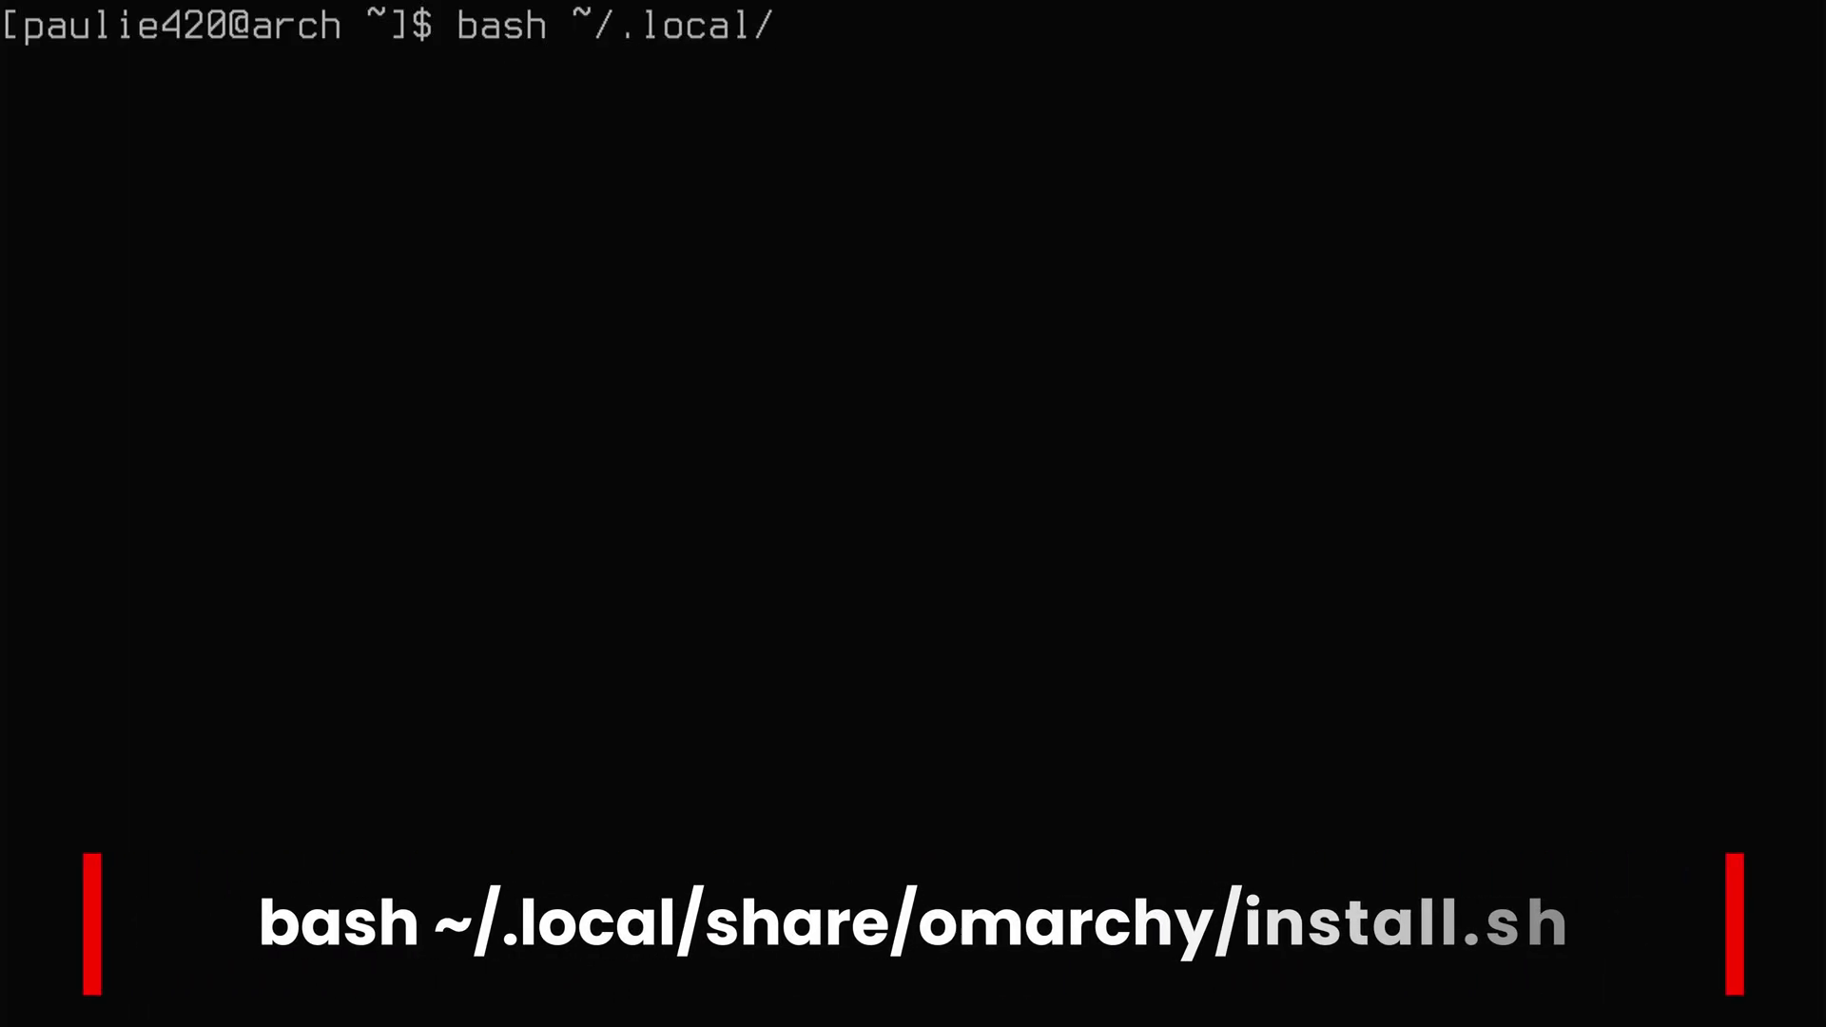
type("install.sh")
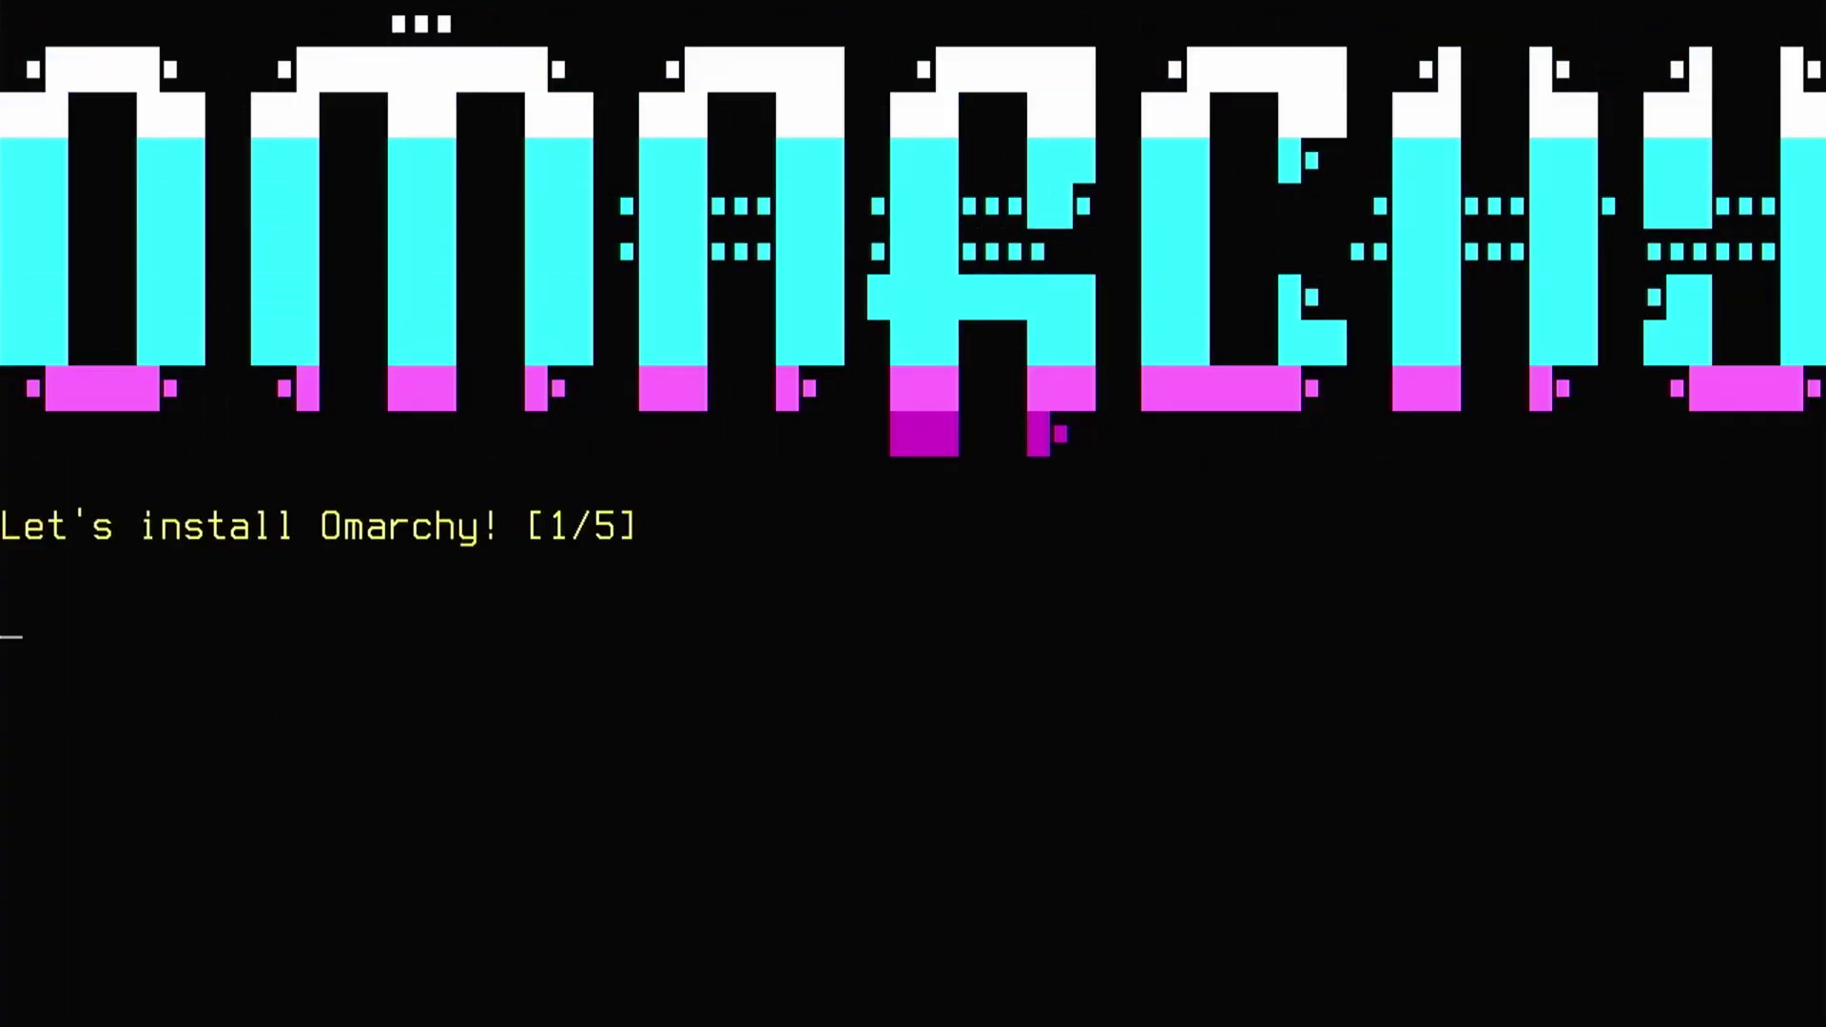
type("te")
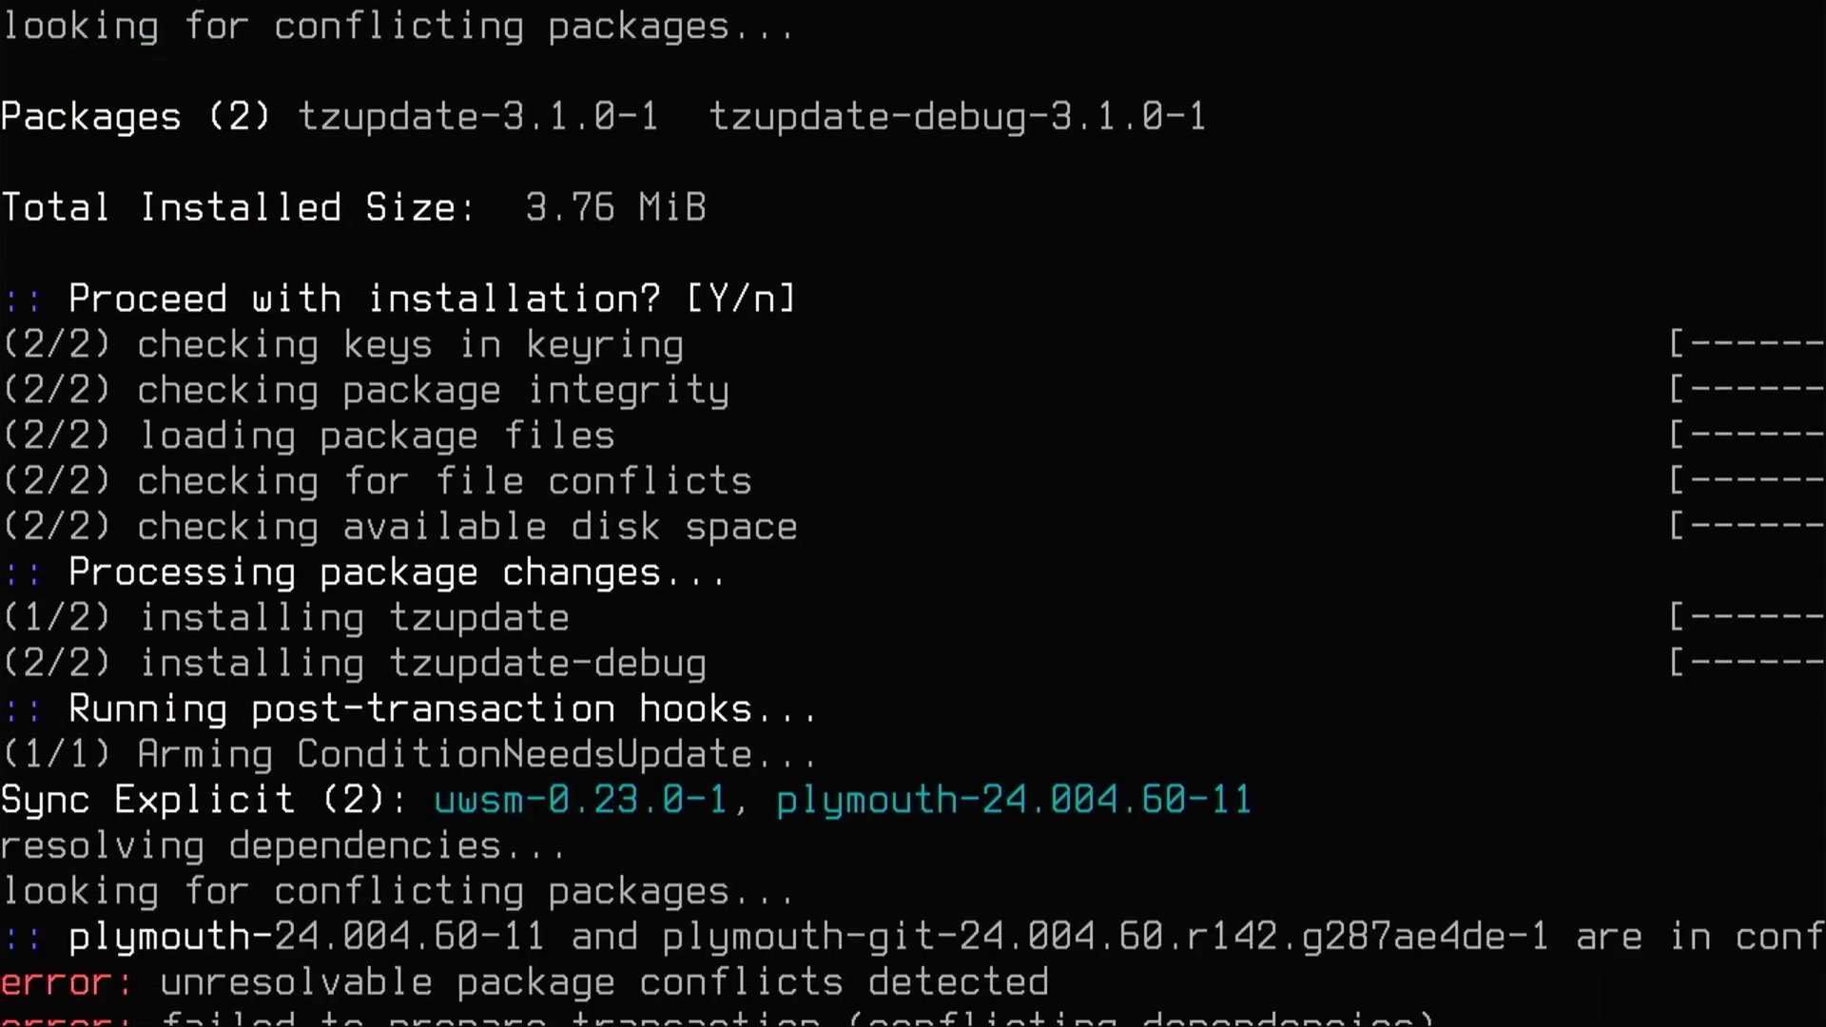
- Clear the console and try removing plymouth-git, mistyped as paru -R plymouth-iit
key("Return")
key("Return")
key("Return")
key("Return")
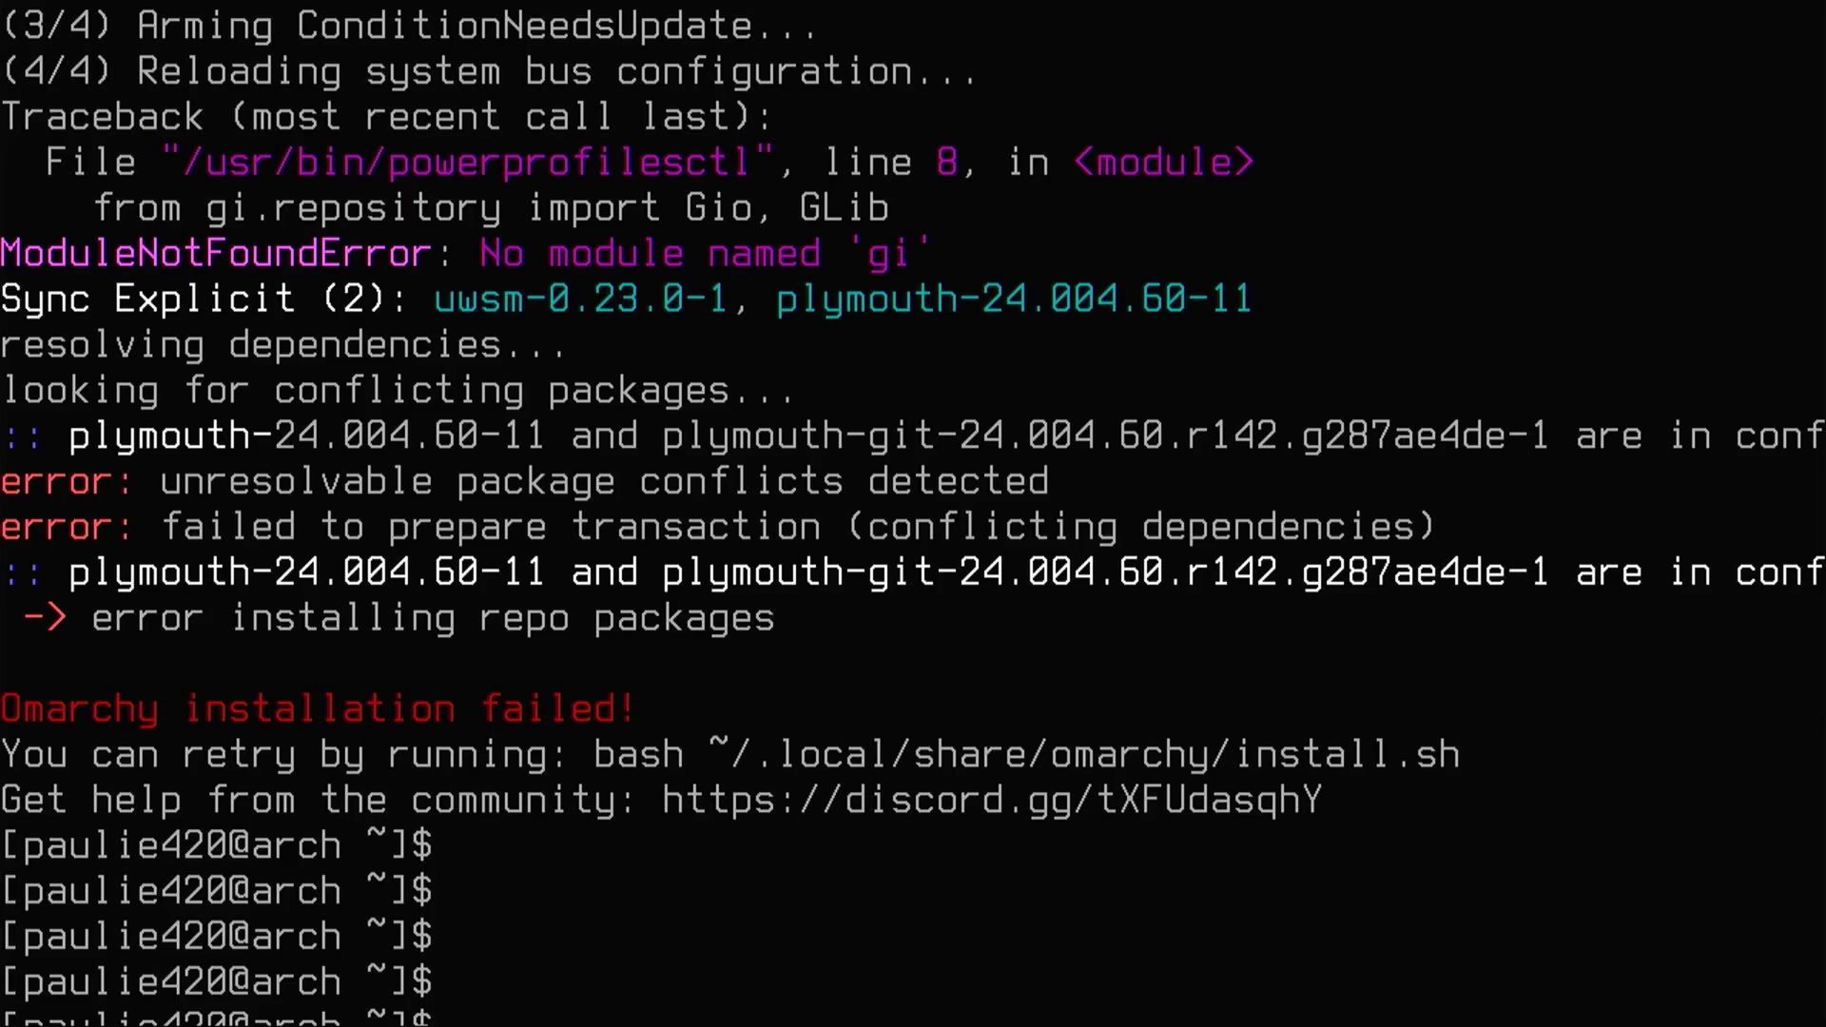
key("Return")
key("ctrl+l")
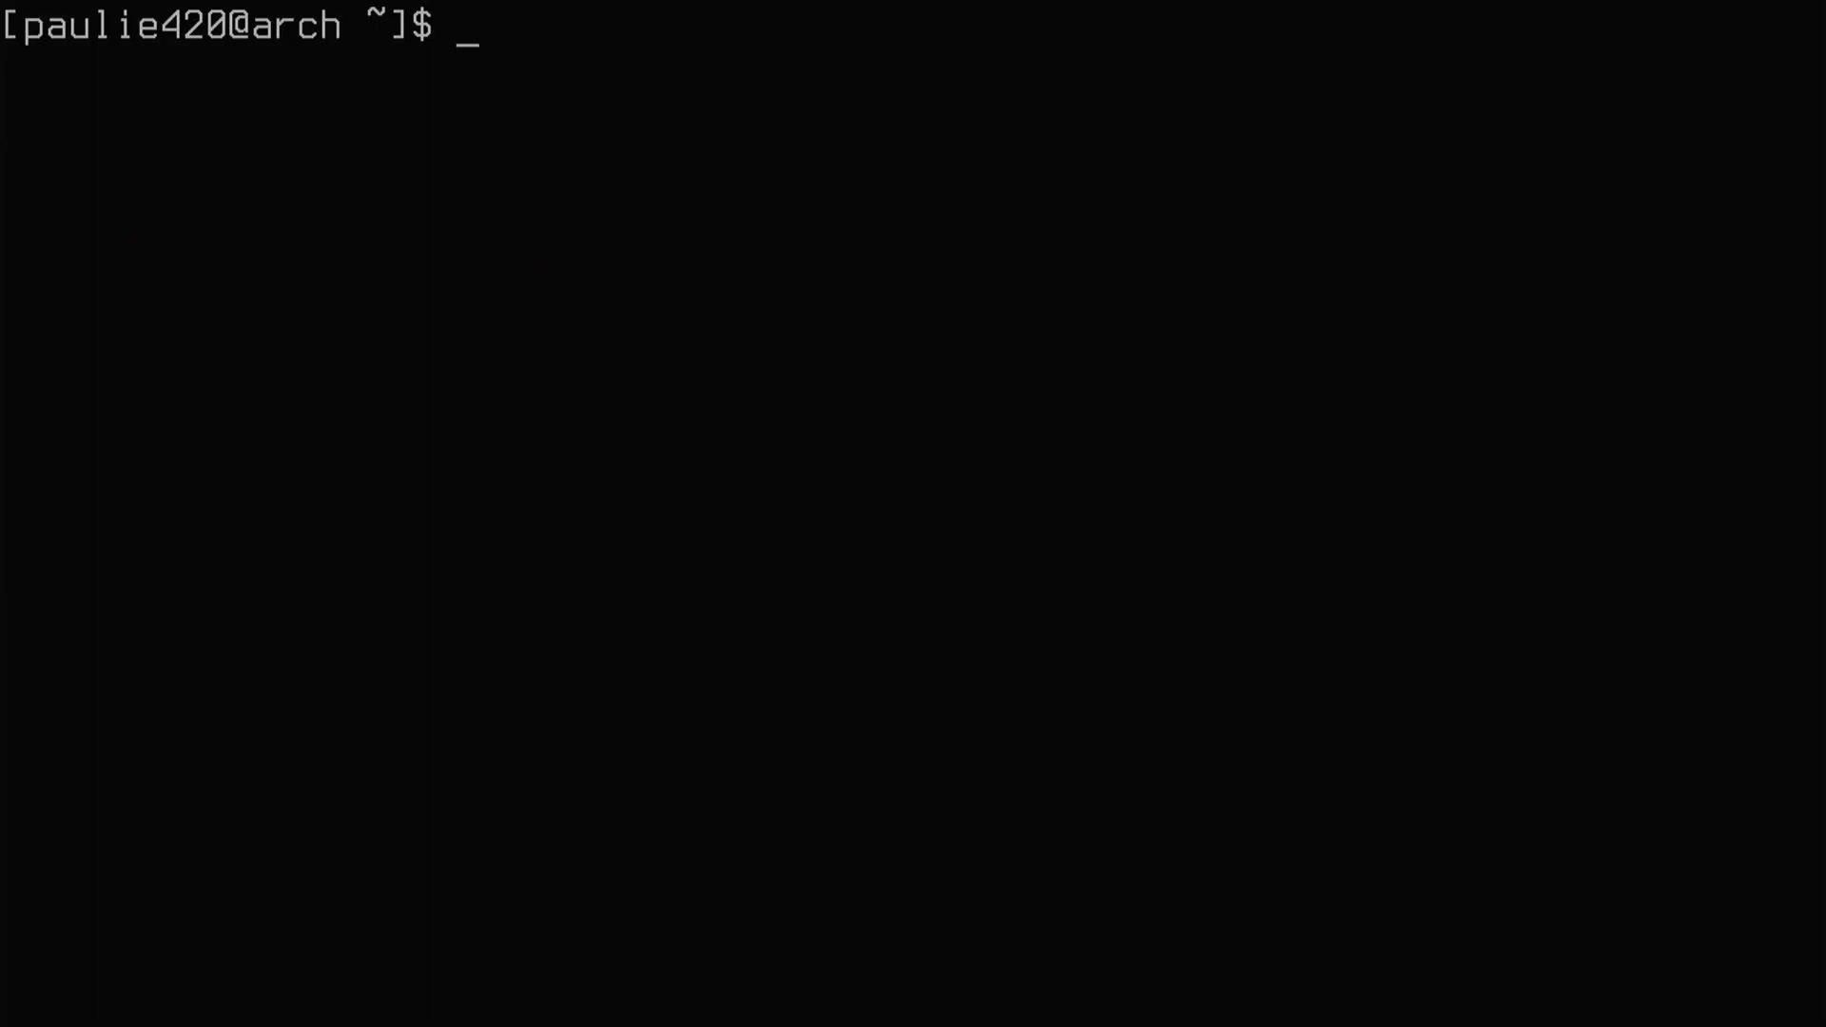
type("paru -R ply")
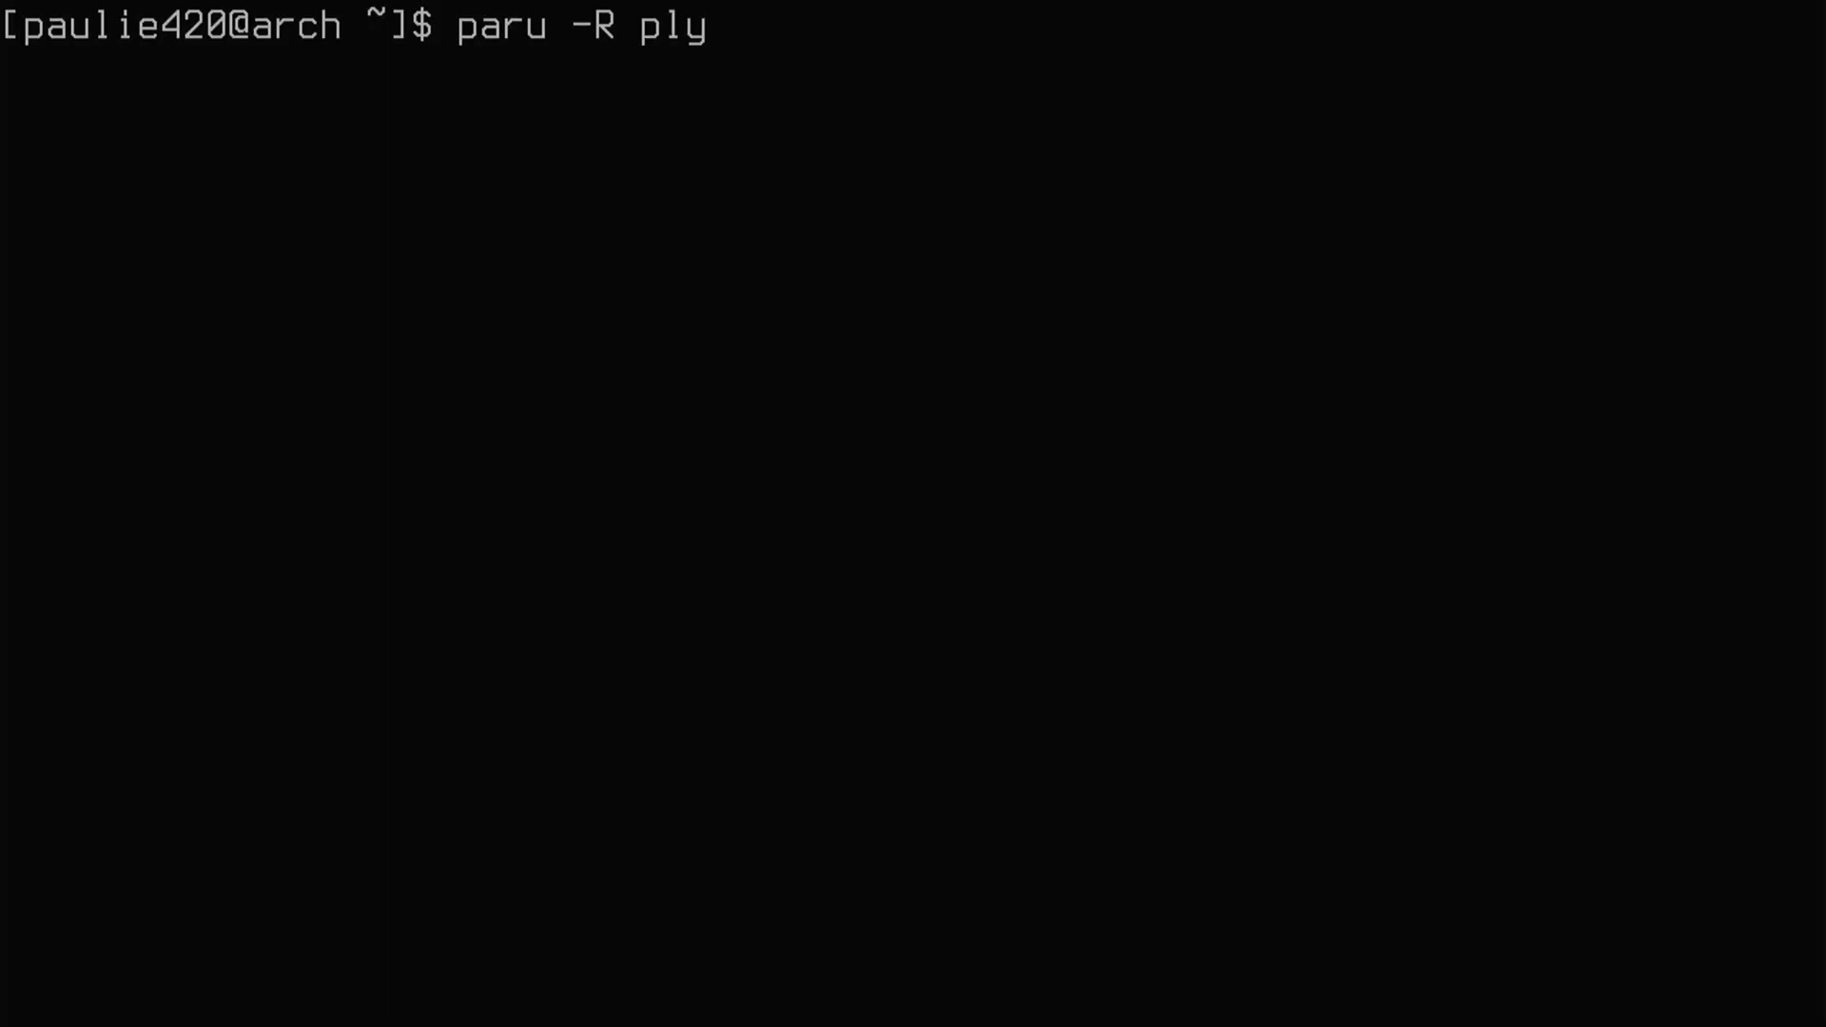
type("mouth-iit")
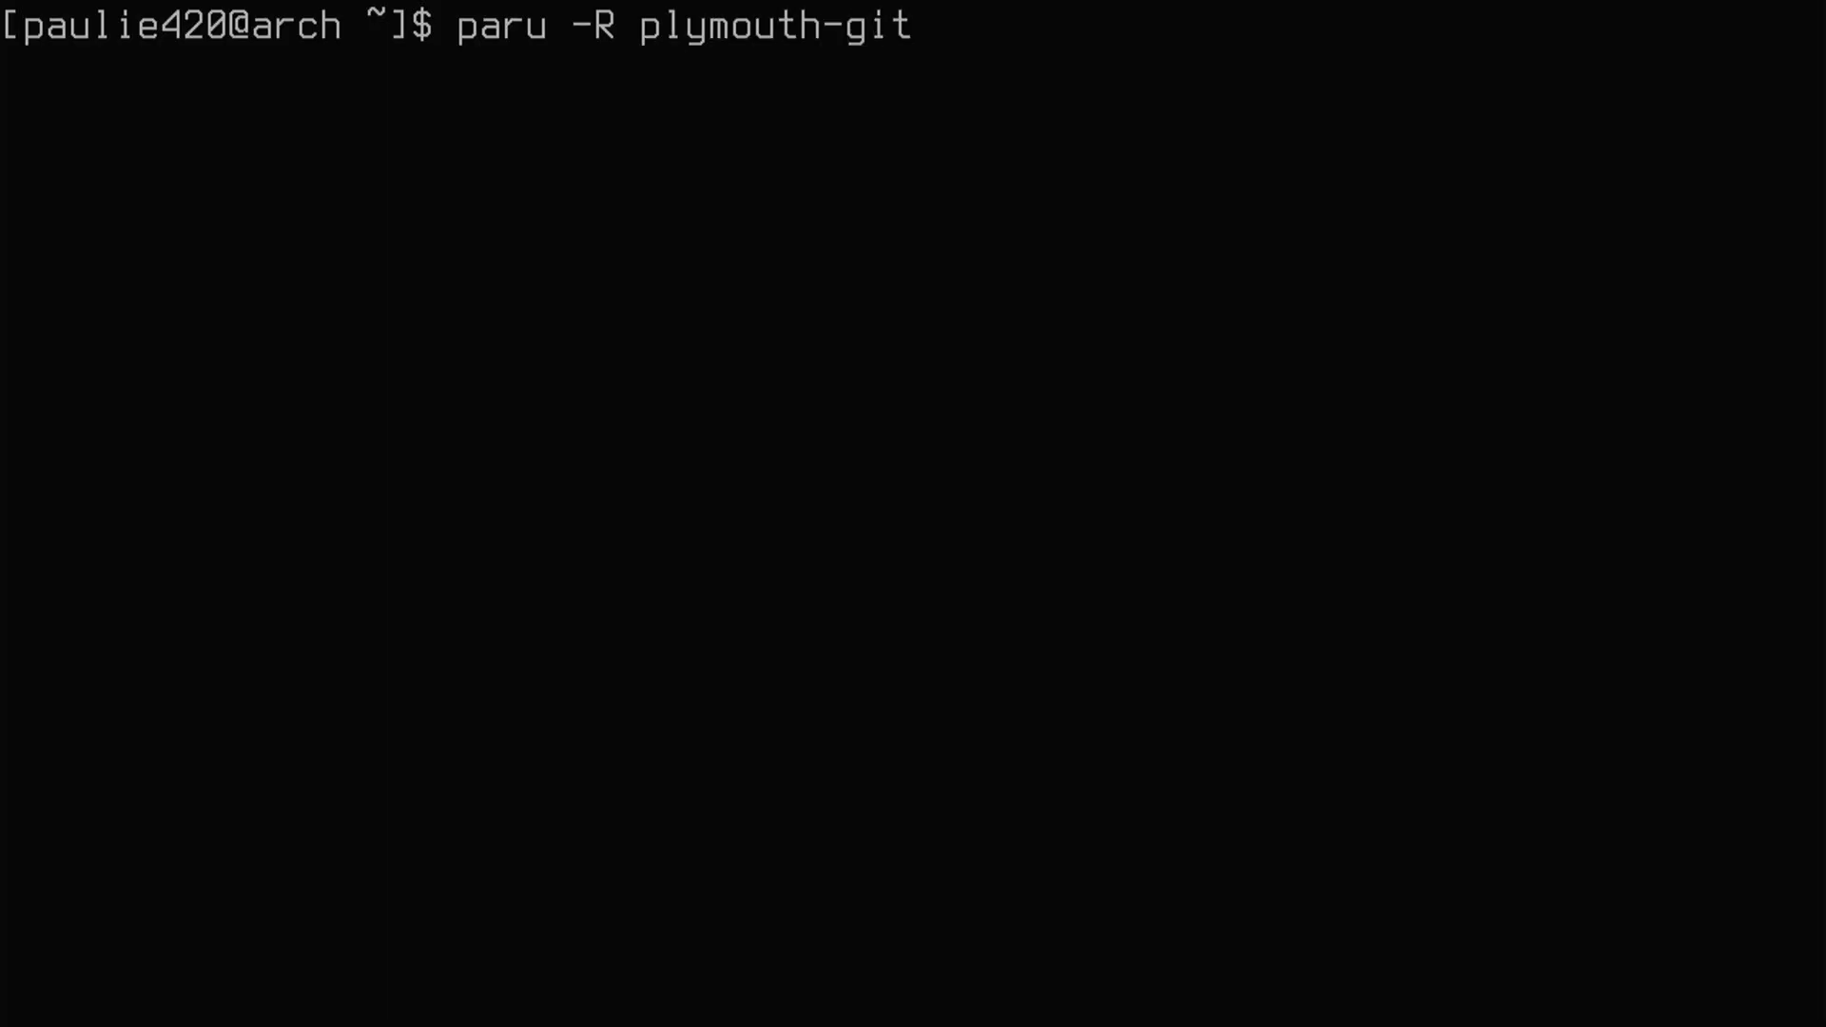
key("Return")
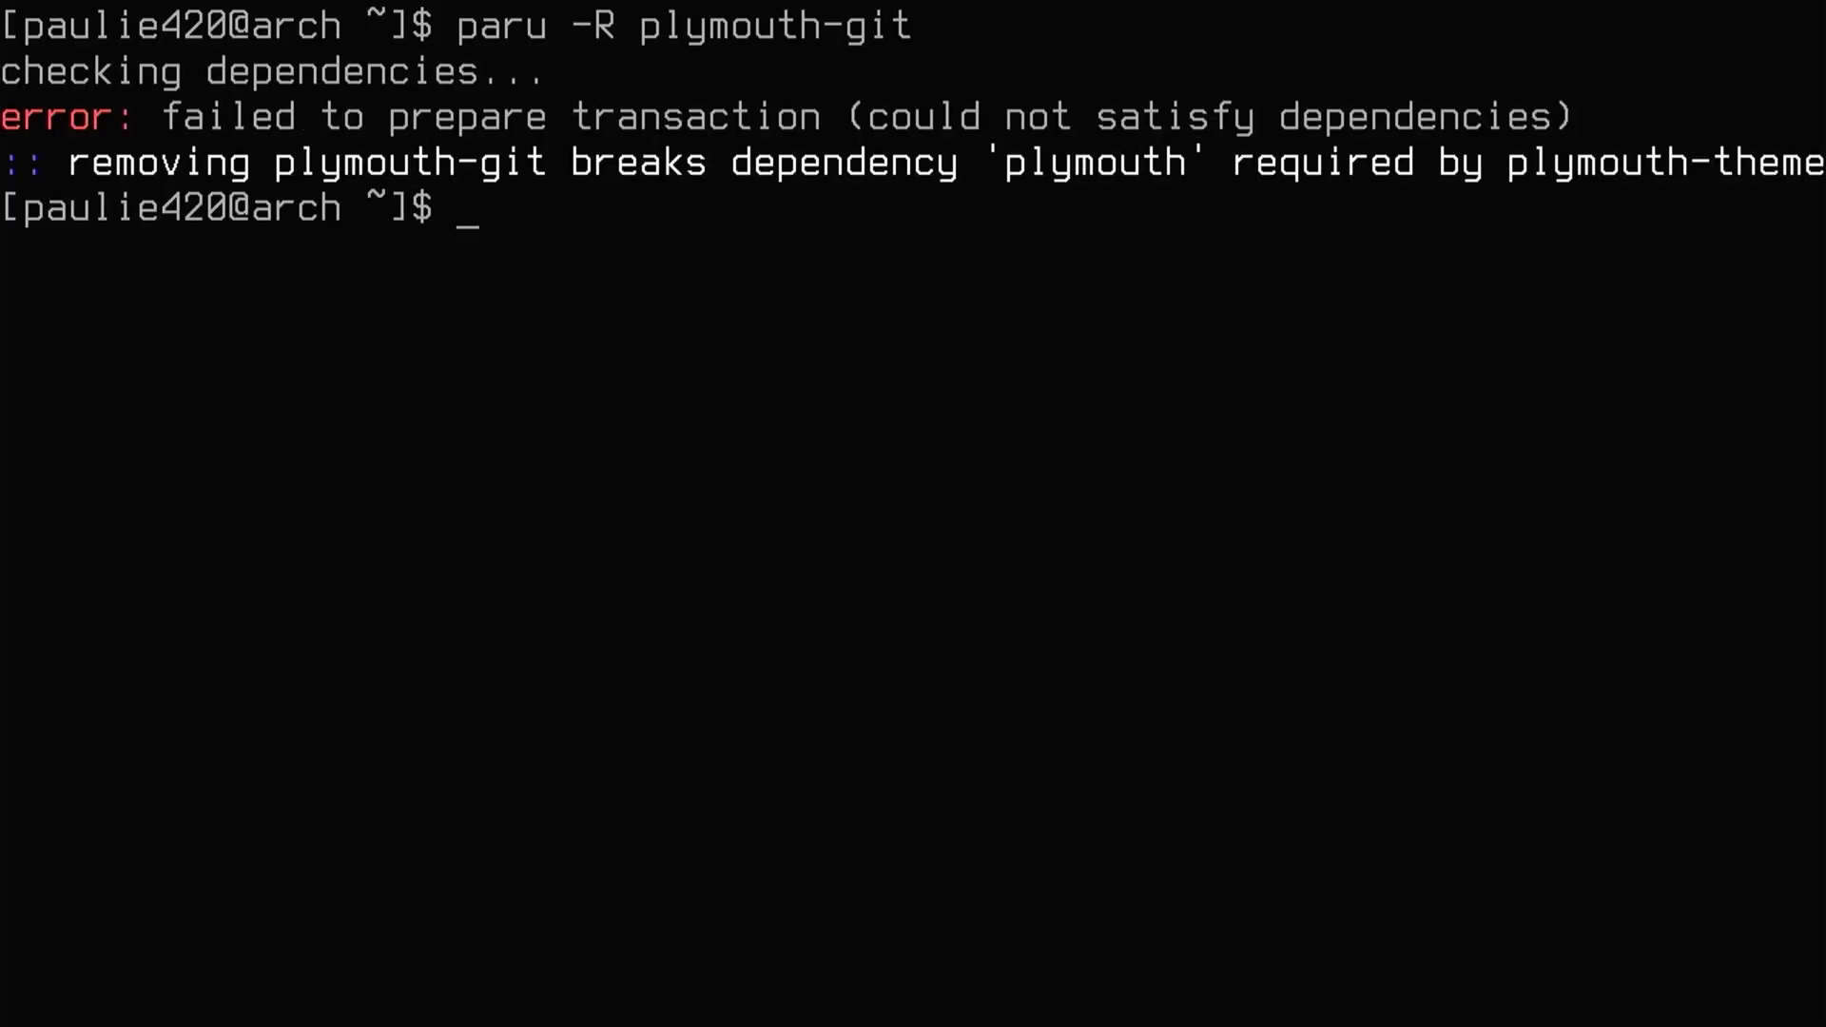
- Remove plymouth-theme-optimus-git and then plymouth-git, confirming each removal with y
type("paru -R ")
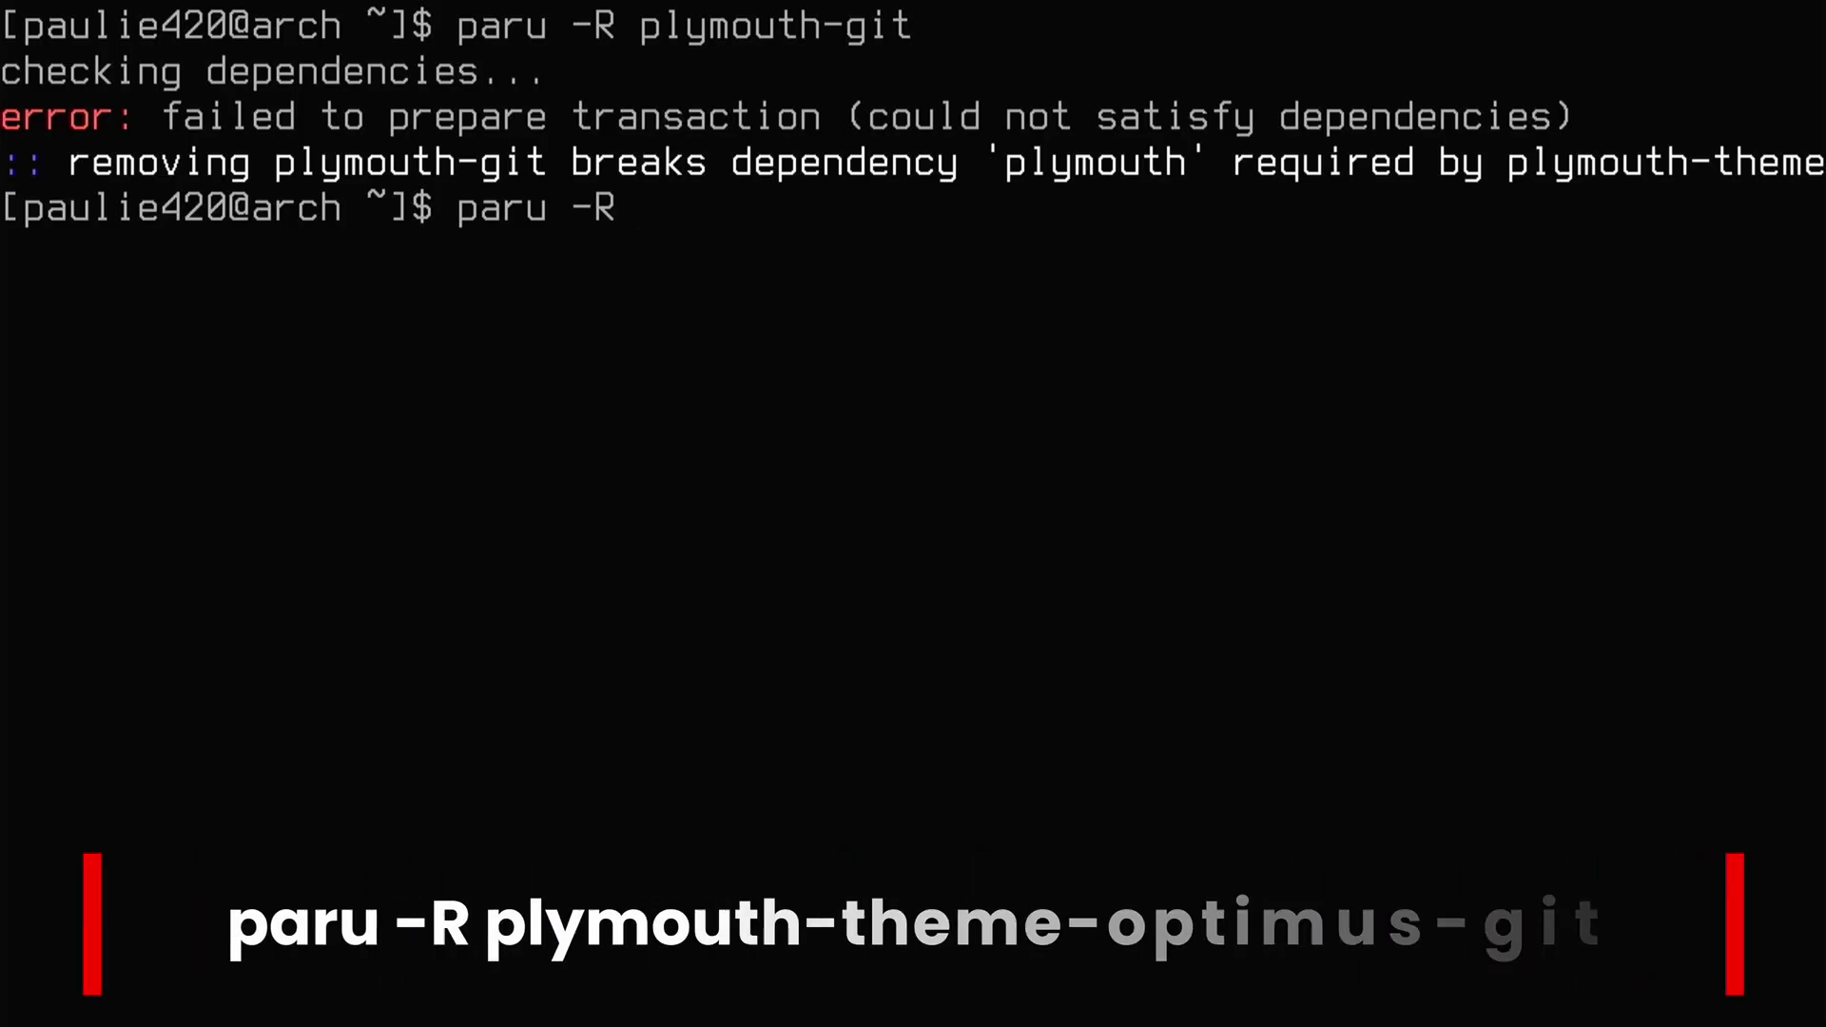
type("plymouth-th")
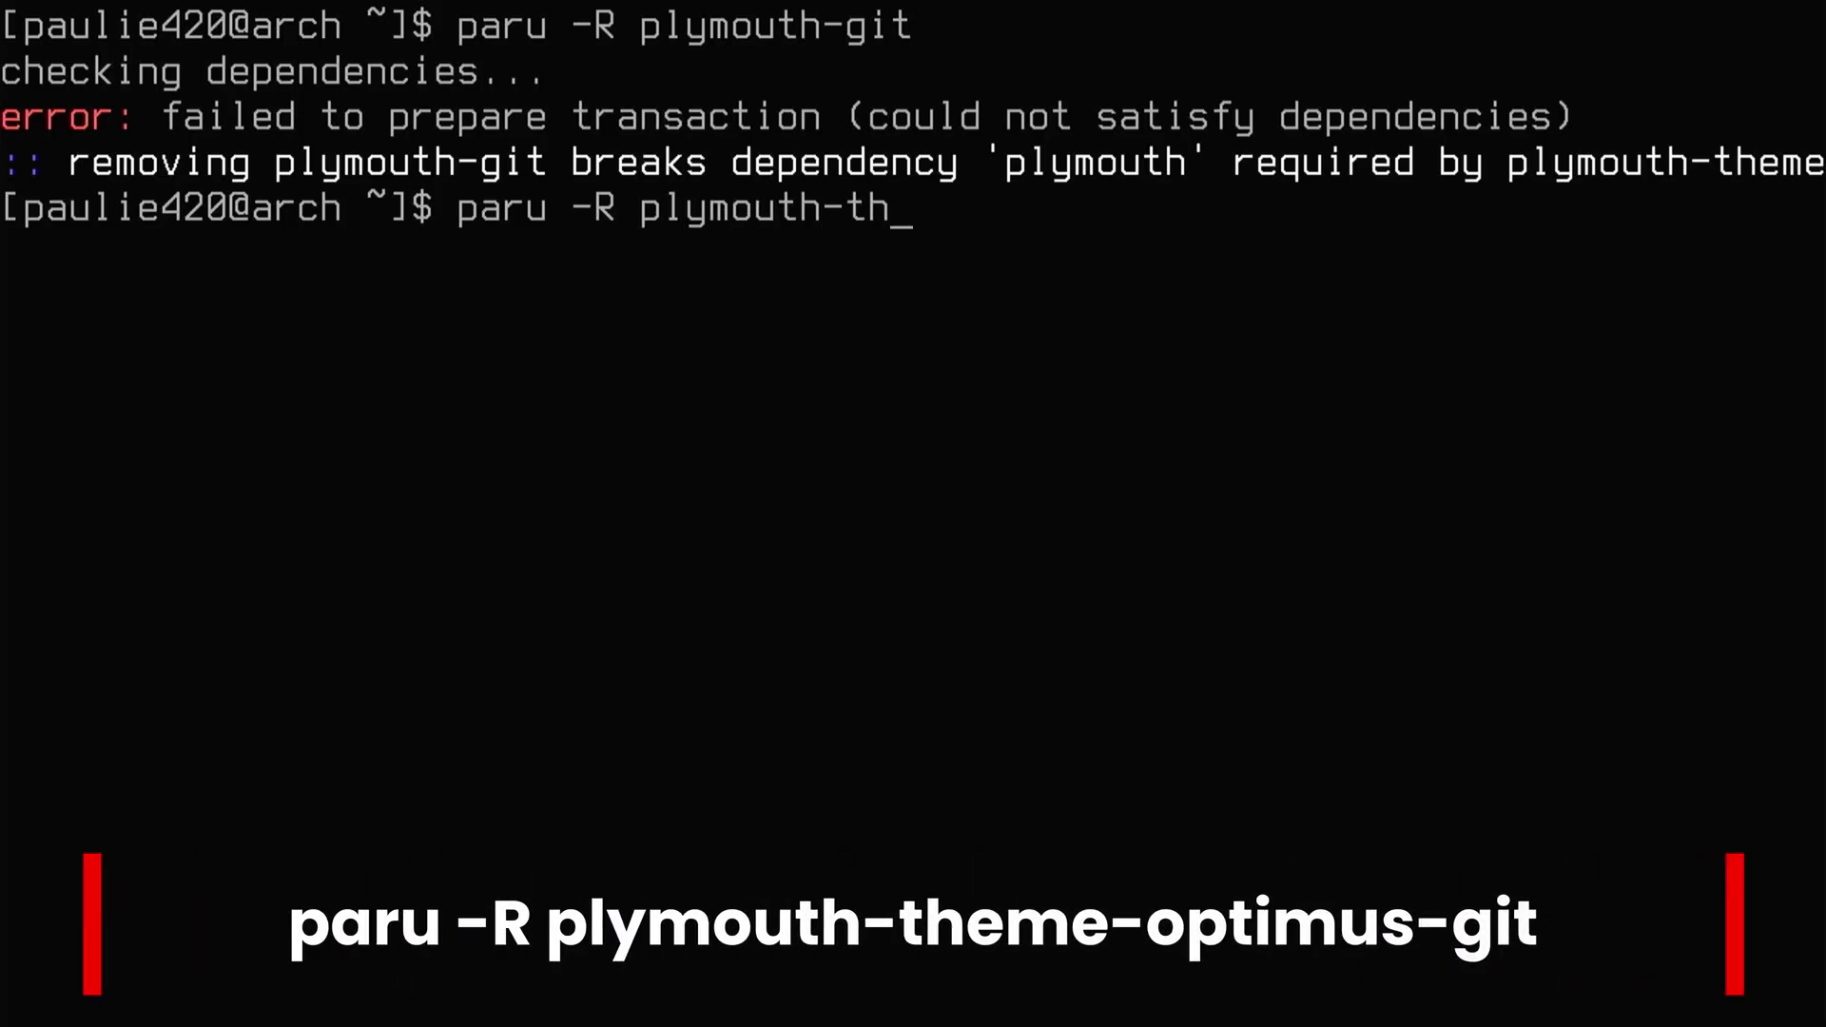
type("eme-optimus-git")
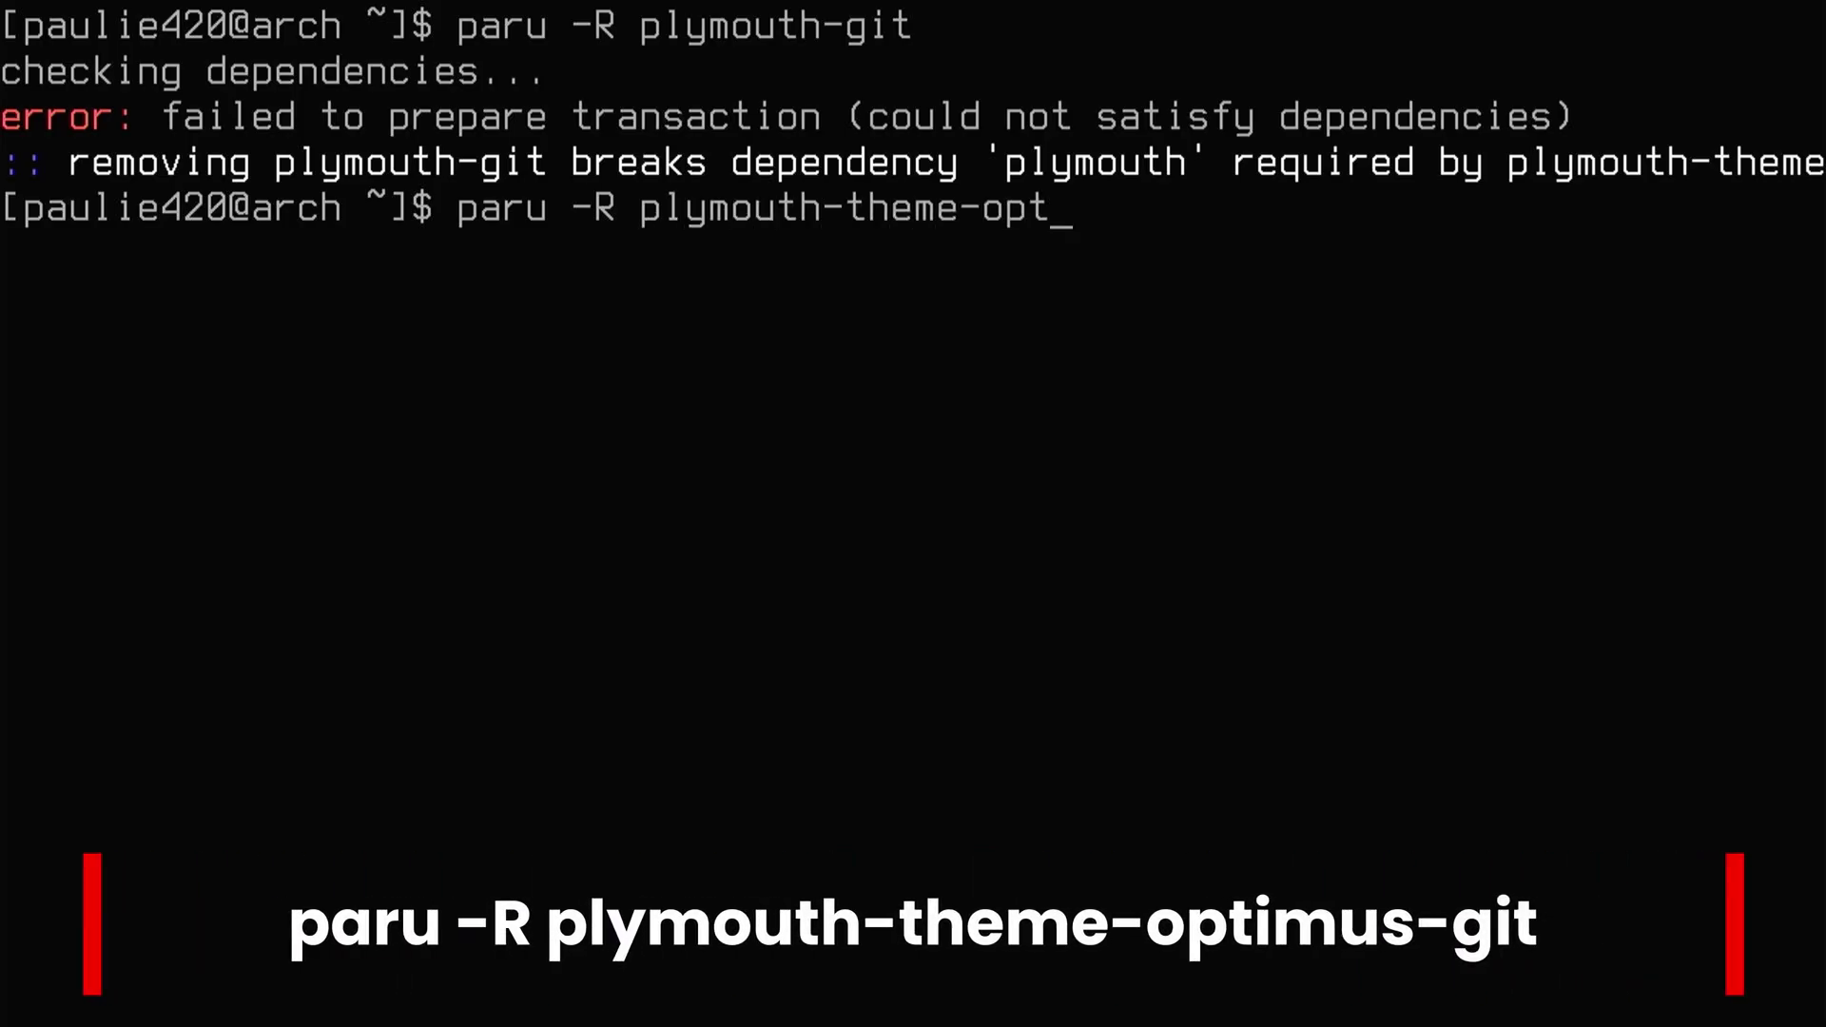
key("Return")
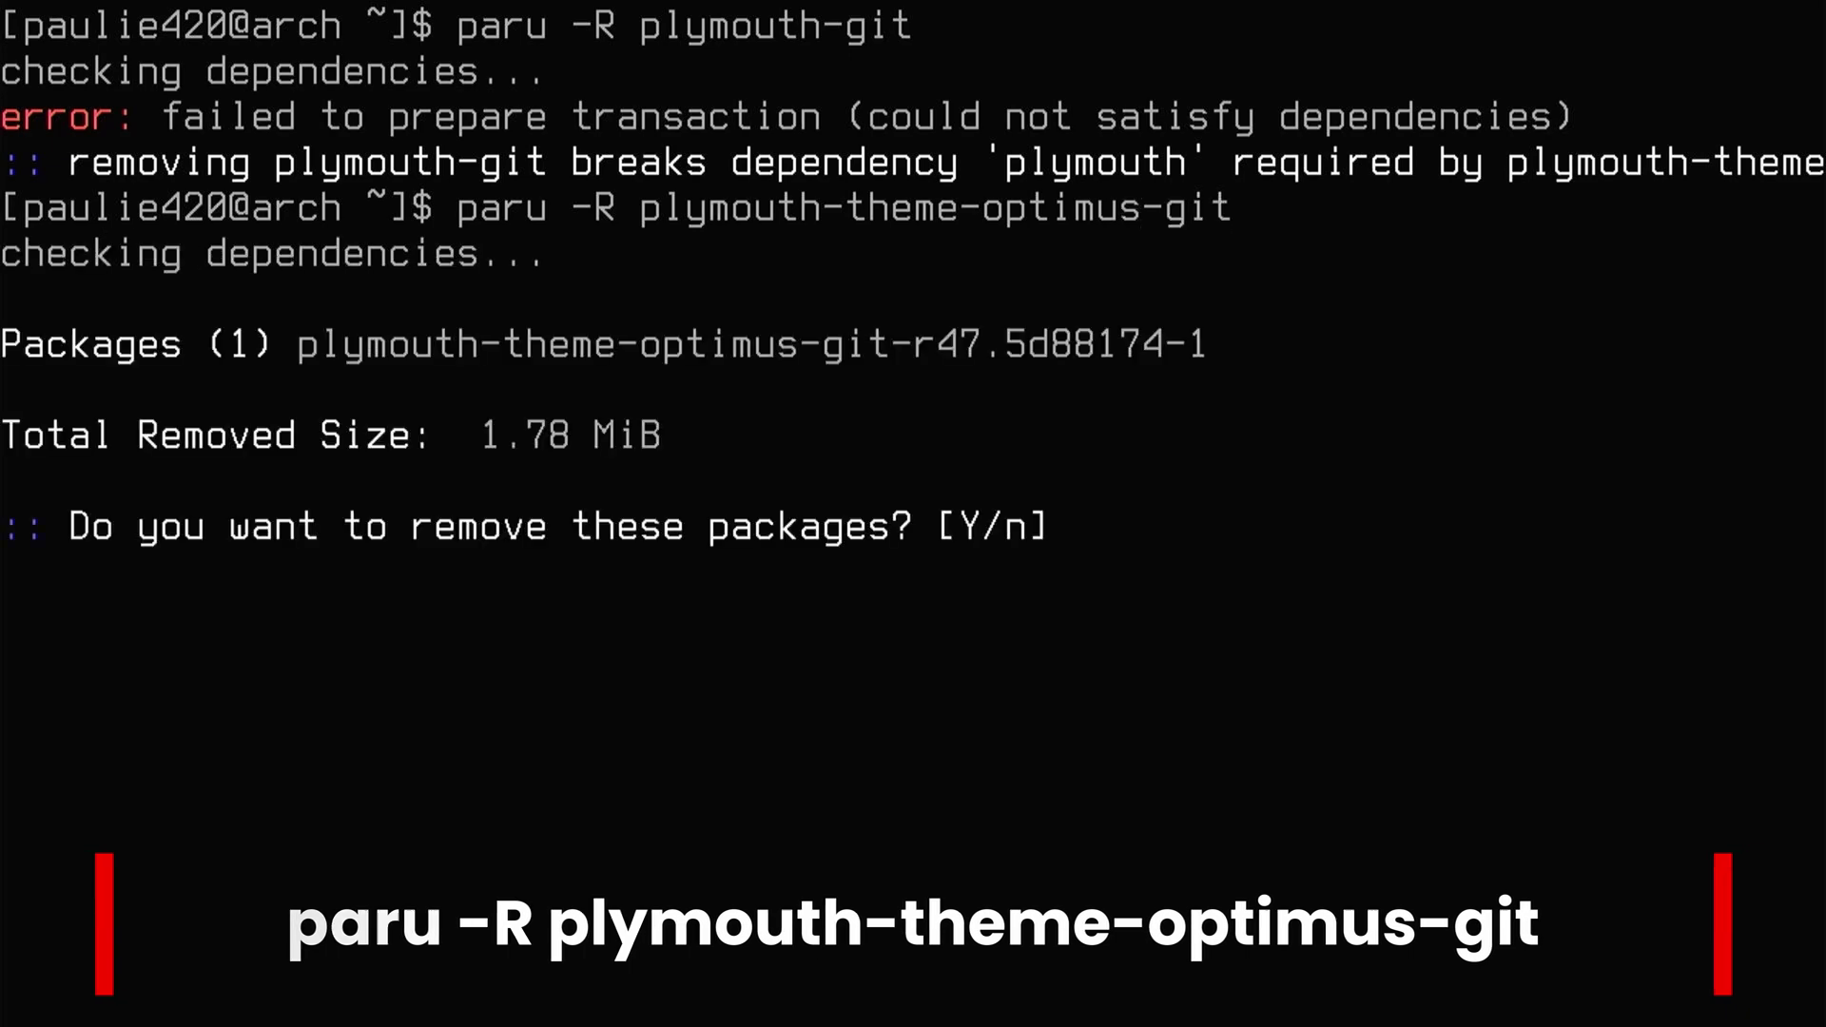
type("y")
key("Return")
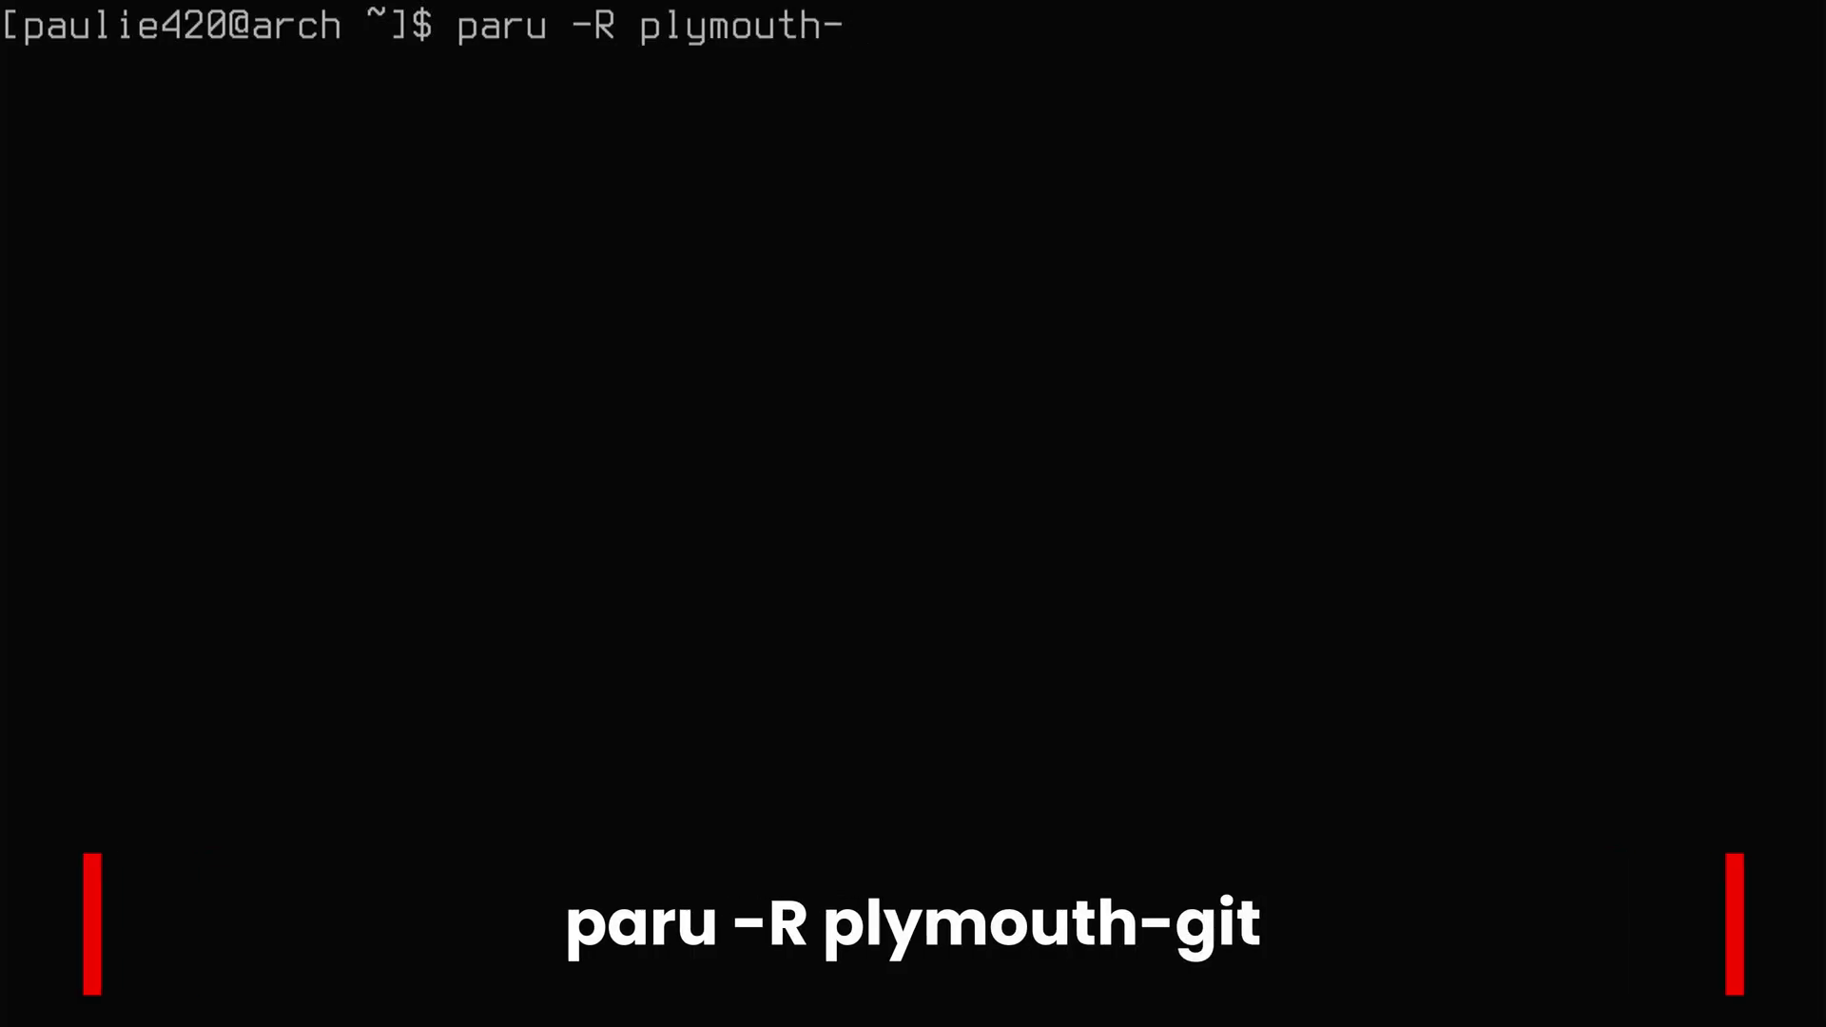
type("git")
key("Return")
type("y")
key("Return")
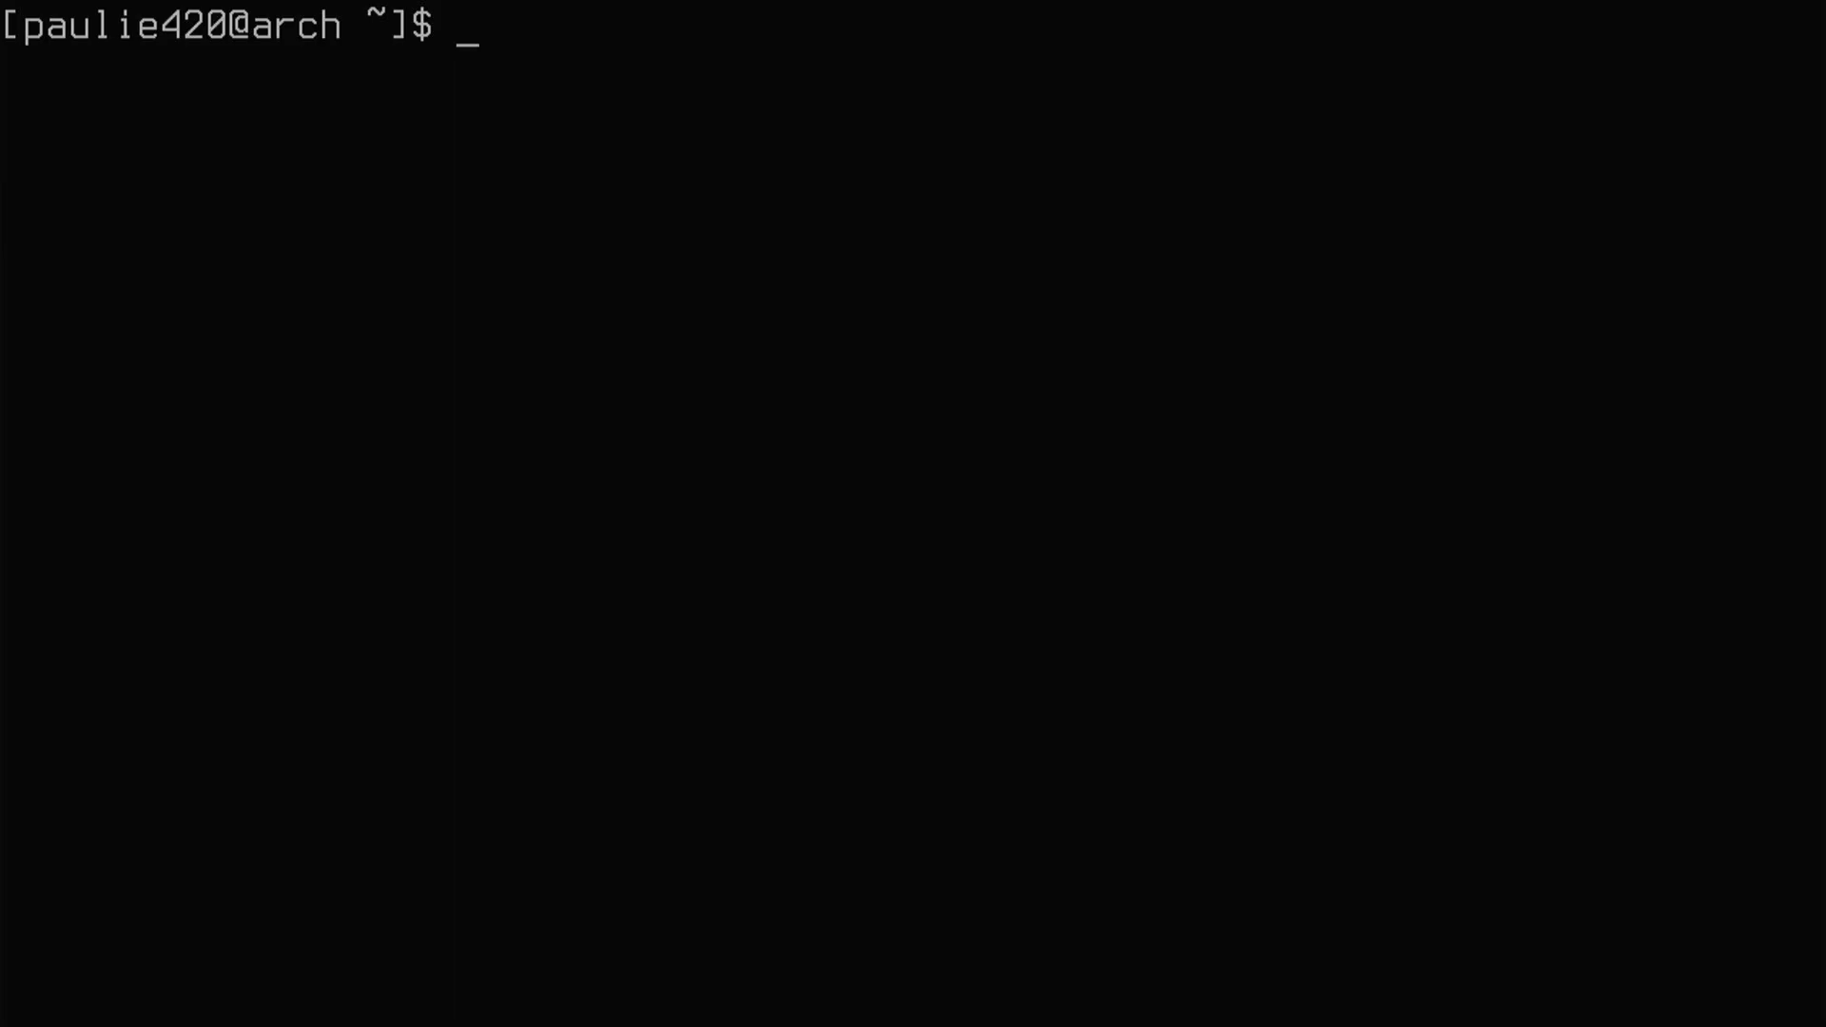
type("paru -S")
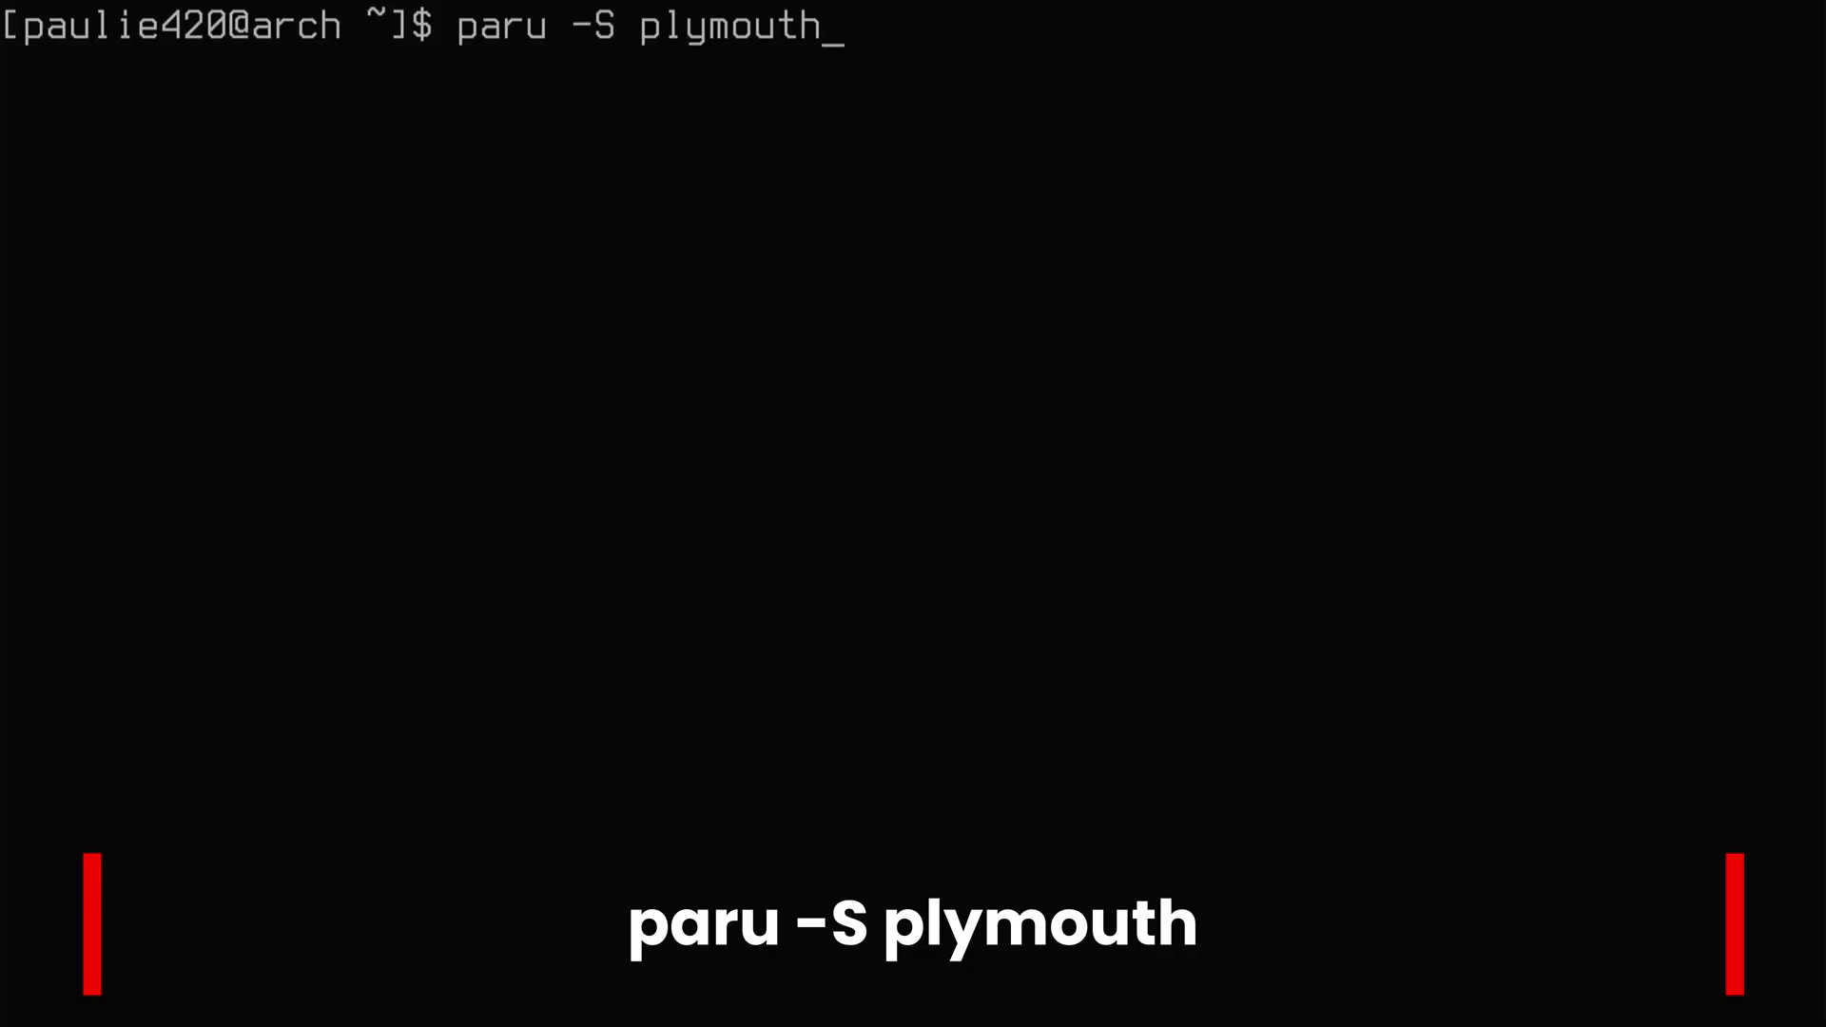
- Install the plymouth package with paru, clear, and recall the Omarchy install.sh command
key("Return")
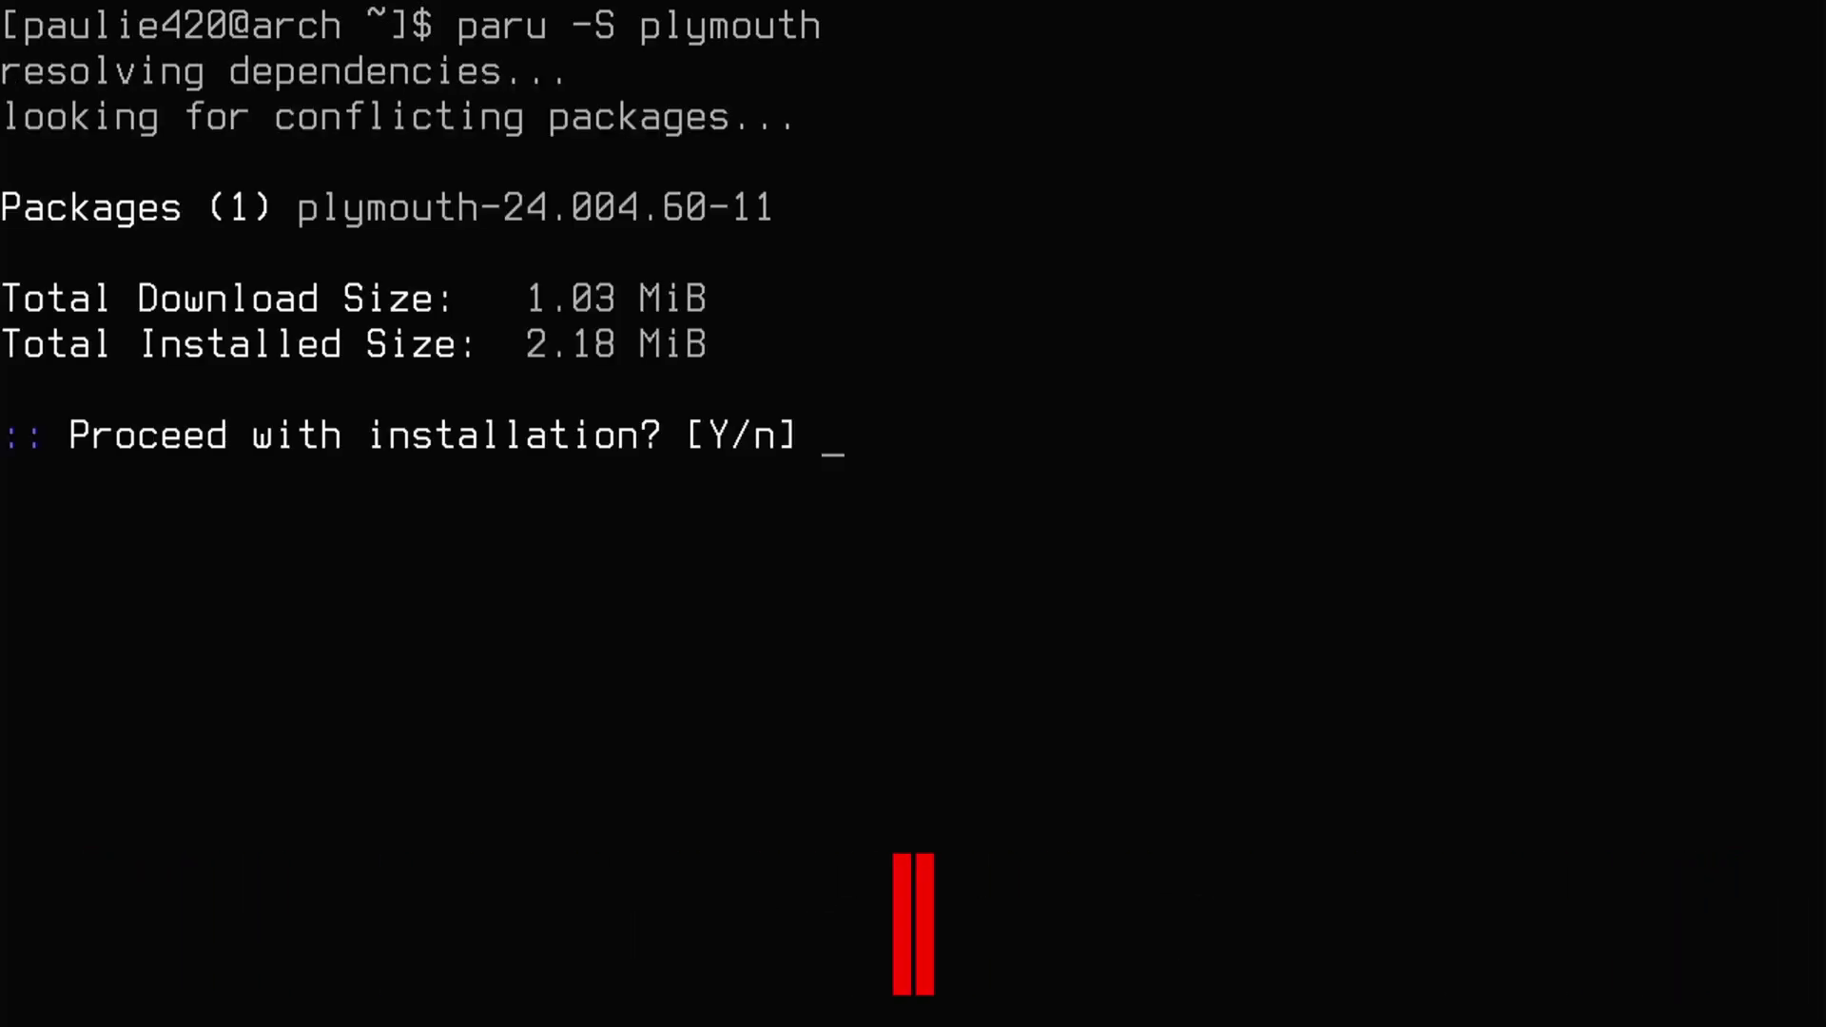
type("y")
key("Return")
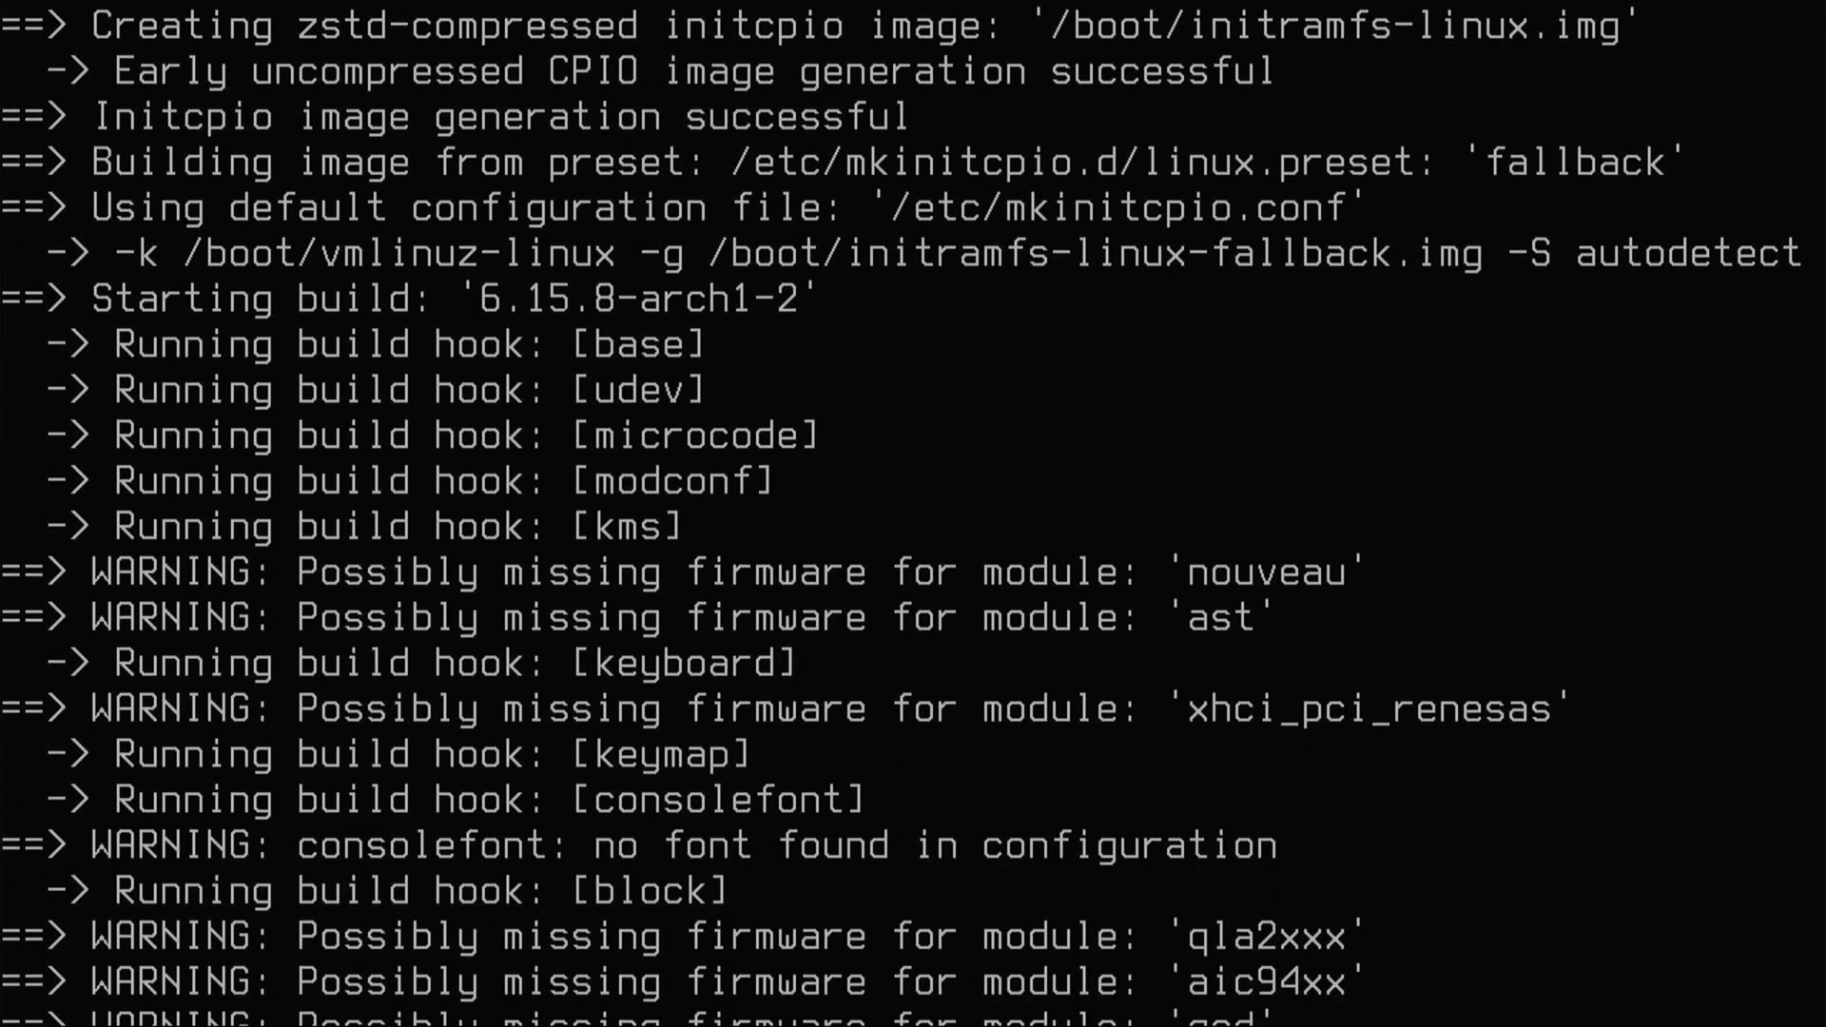
key("Return")
key("Return")
key("Return")
key("Return")
key("Return")
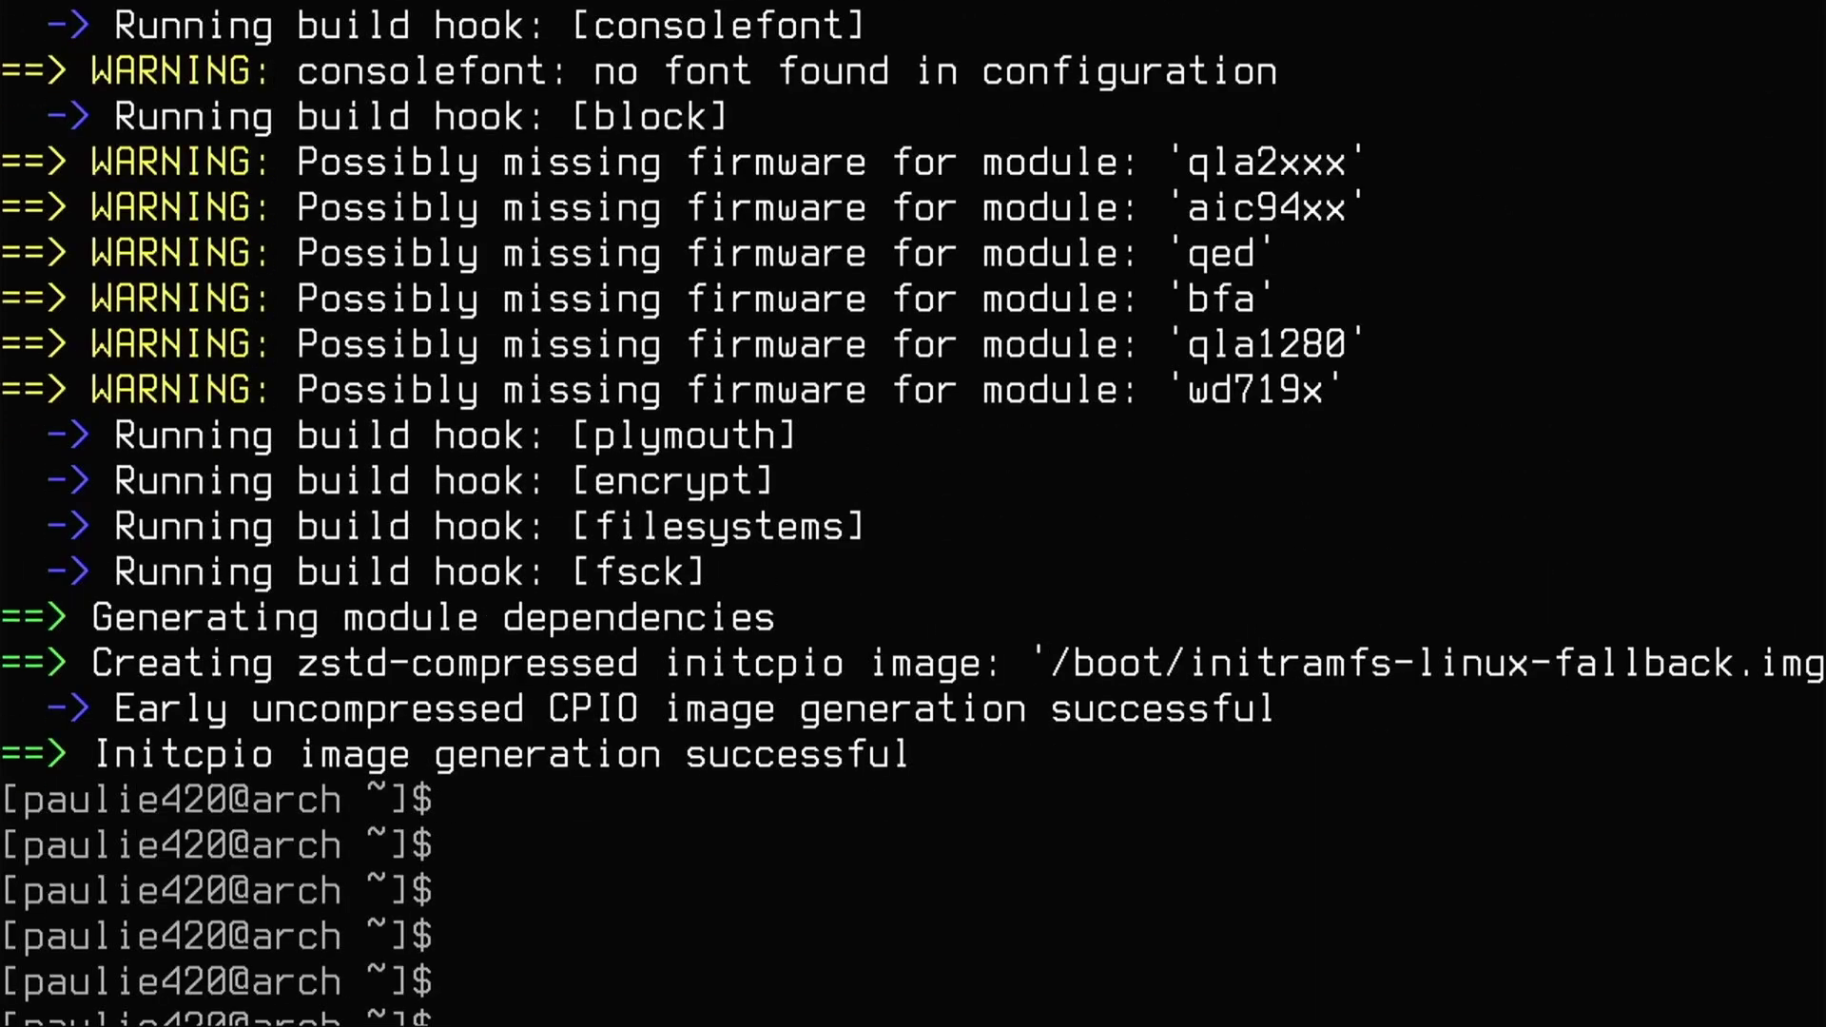
key("ctrl+l")
key("Up")
key("Up")
key("Up")
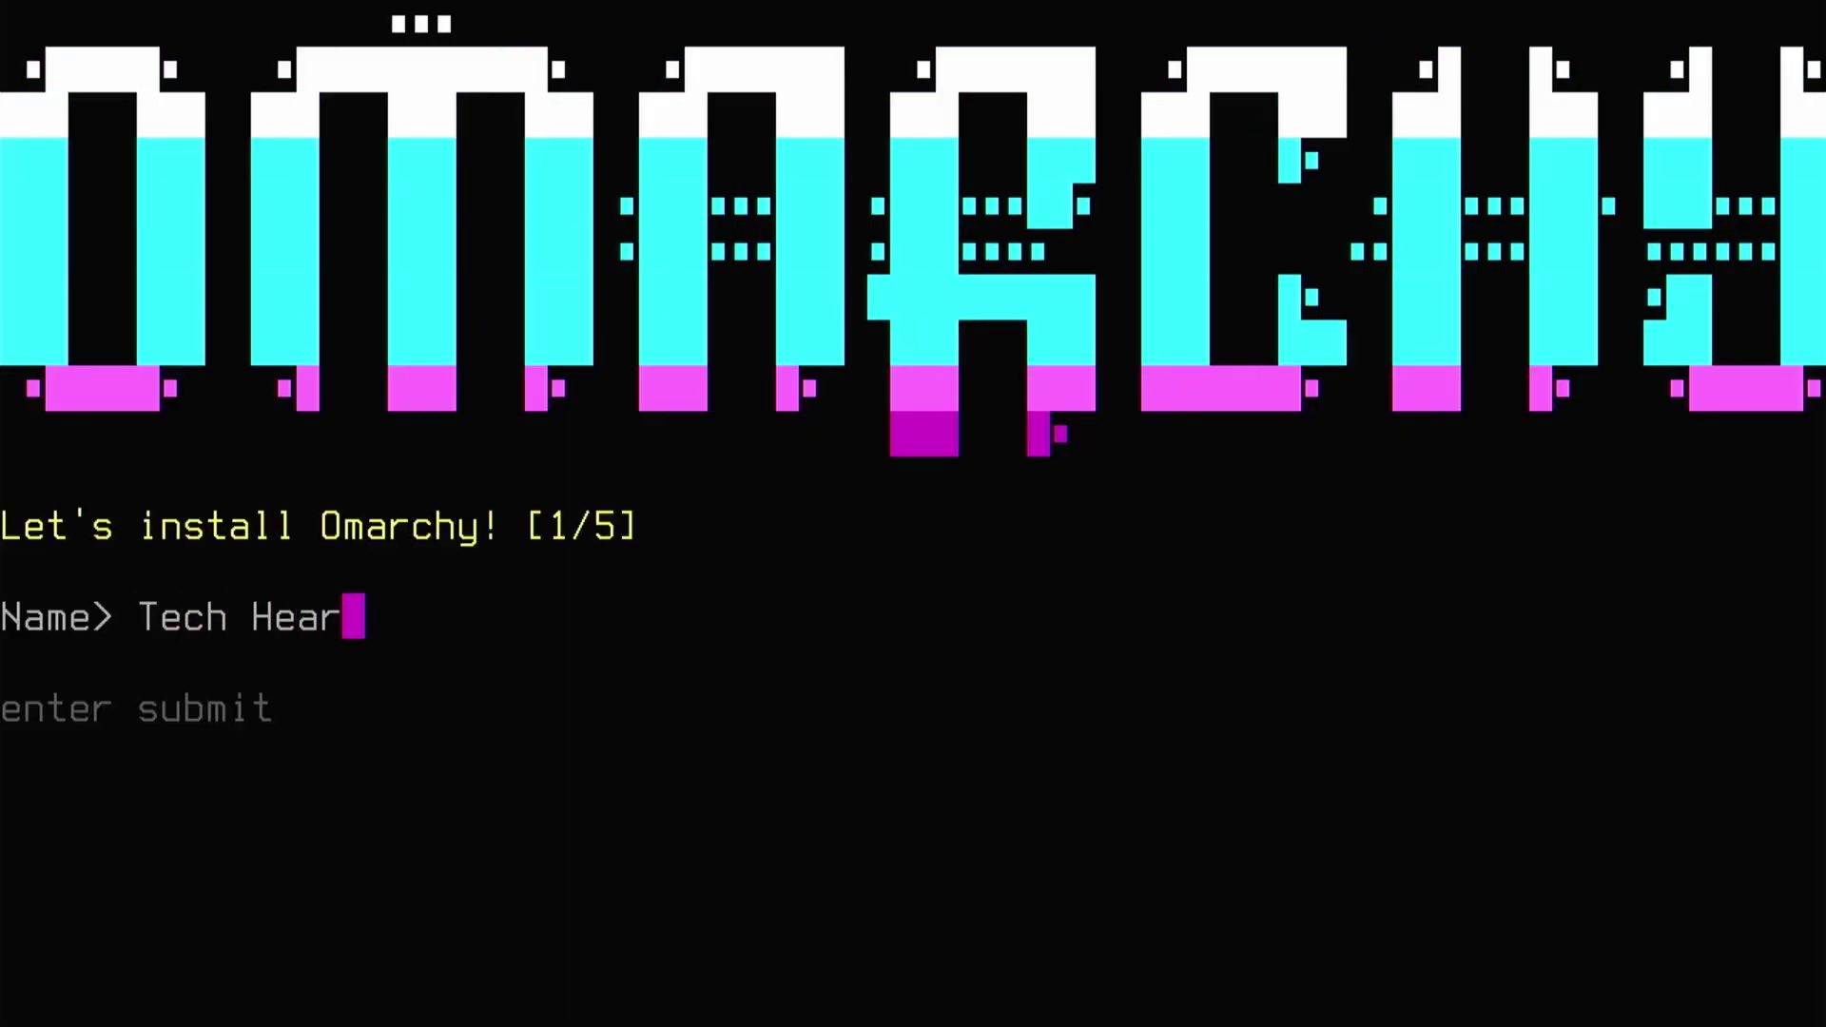
- Enter the user's full name and e-mail at the installer prompts
type("t")
key("Return")
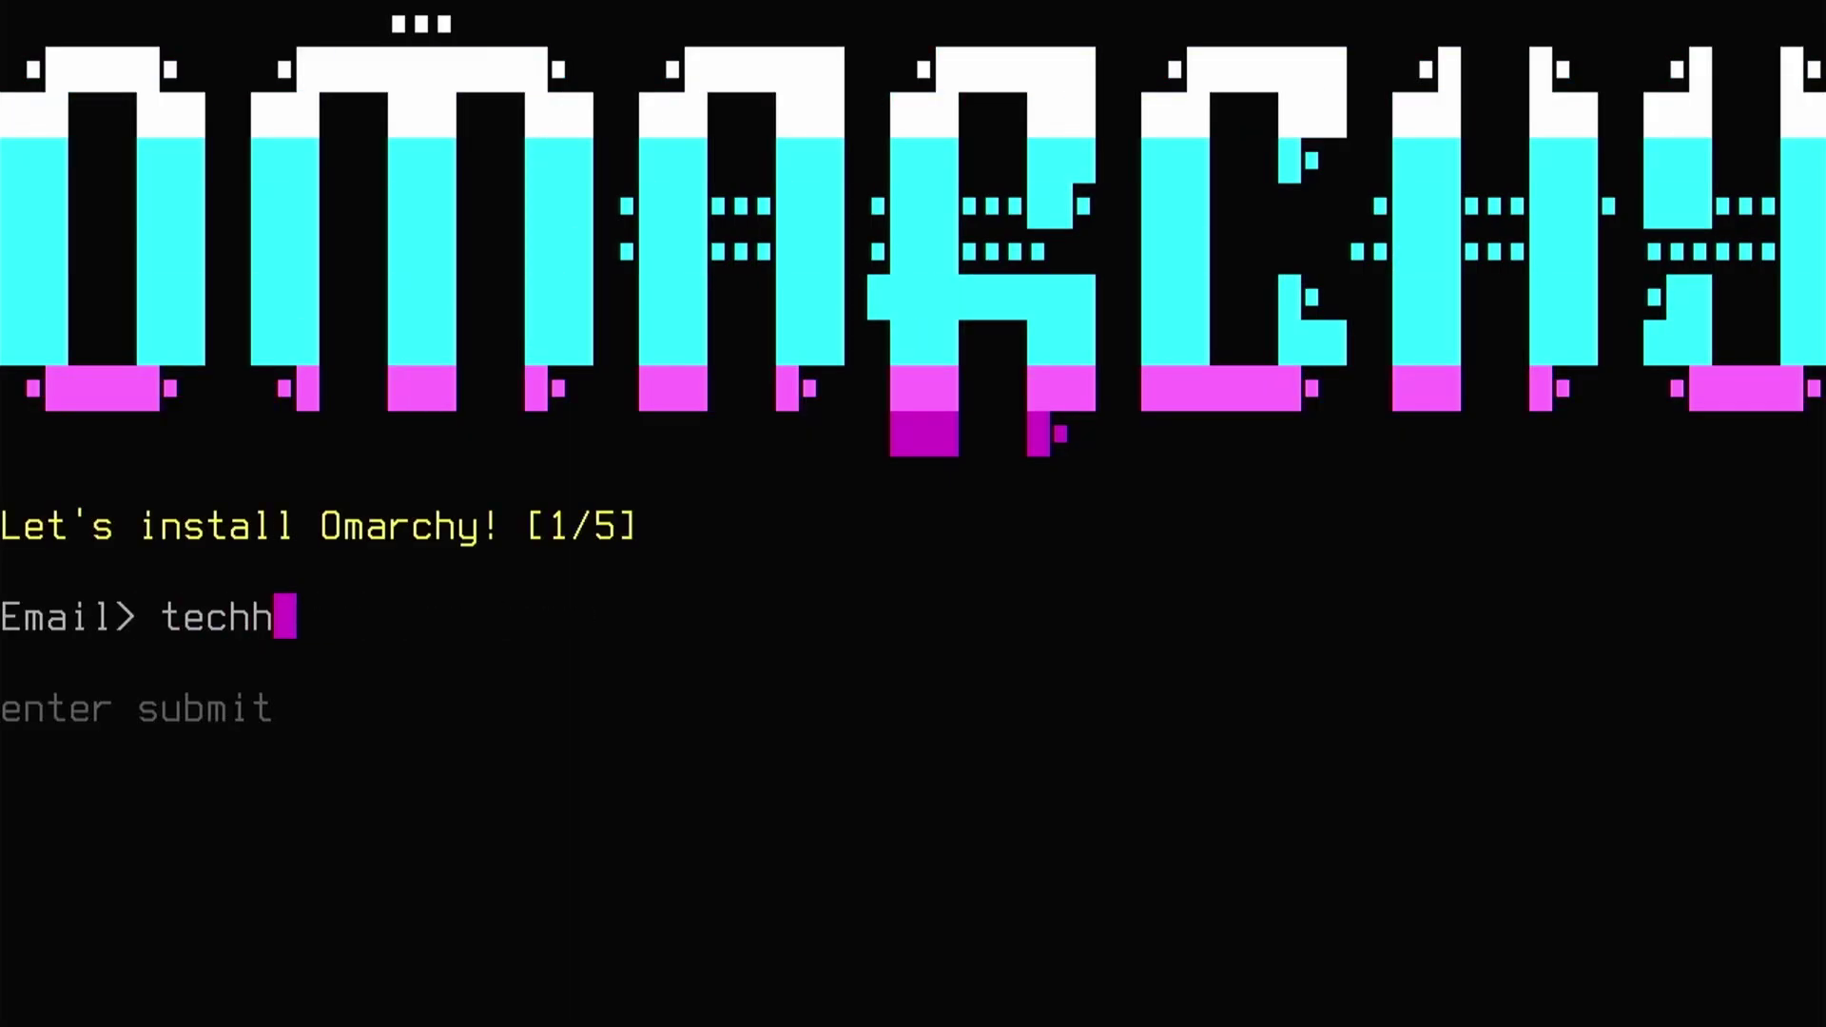
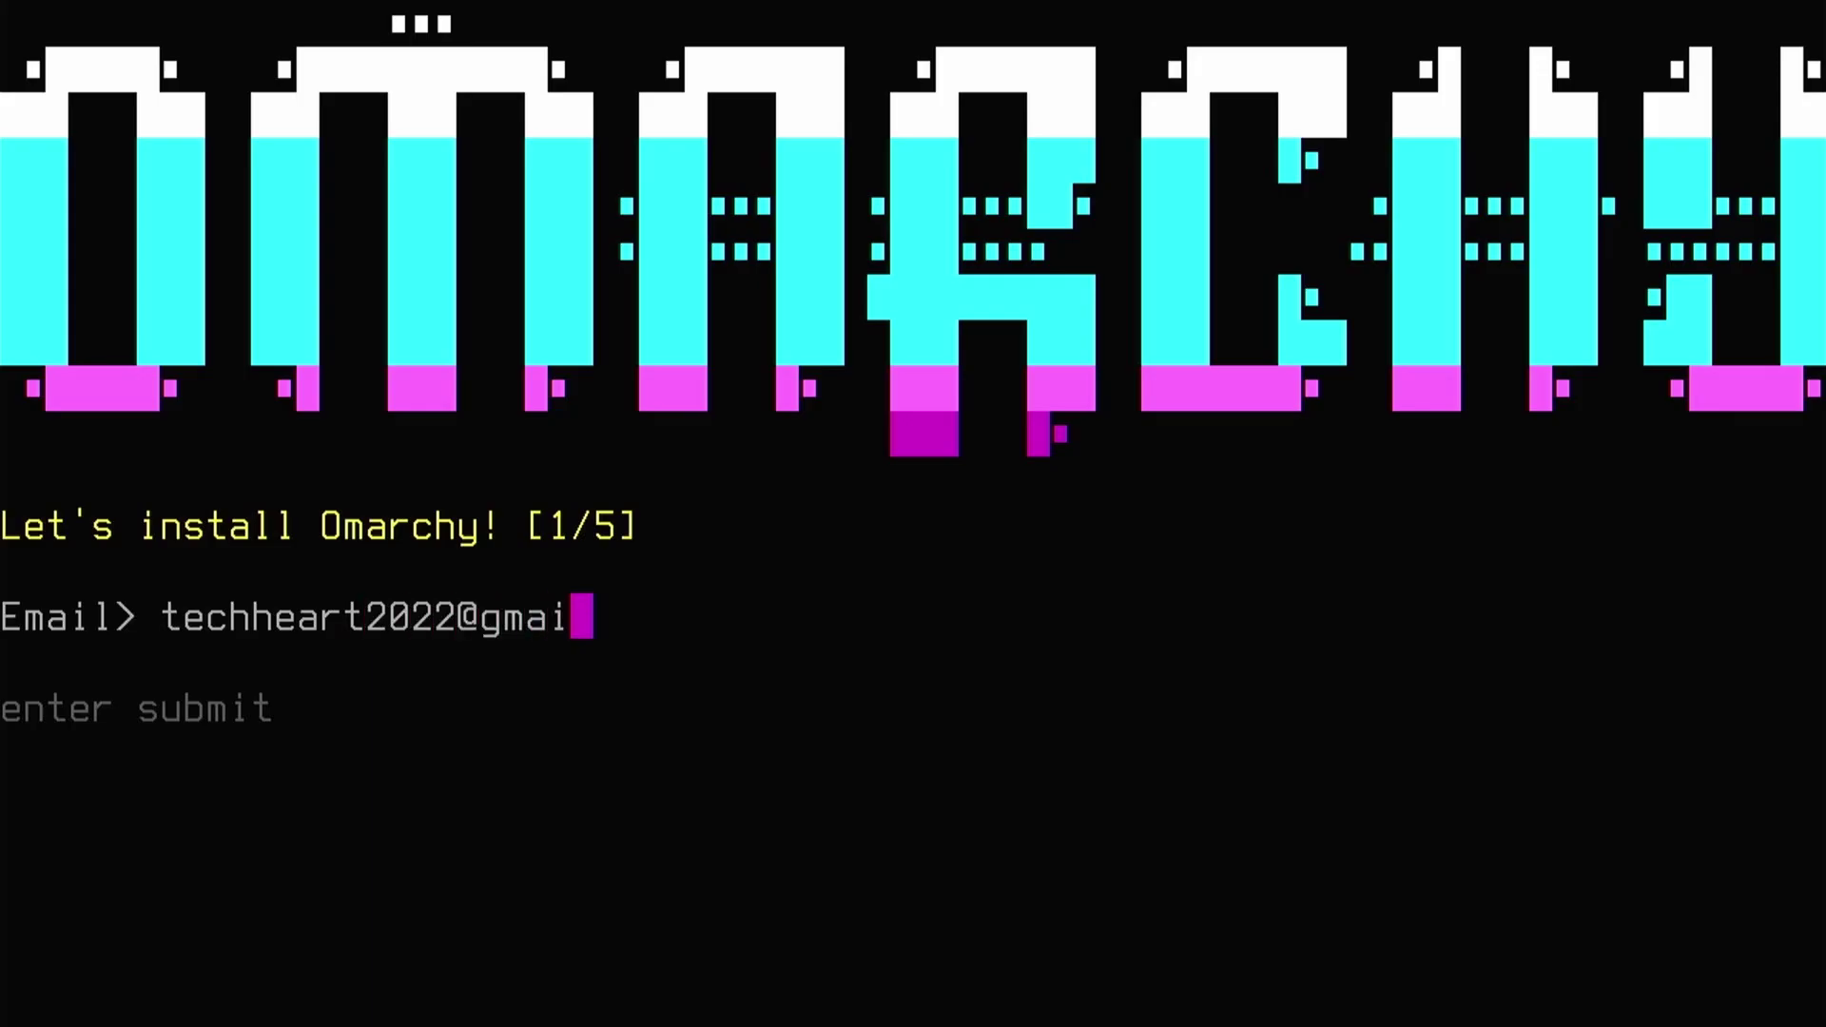
key("Return")
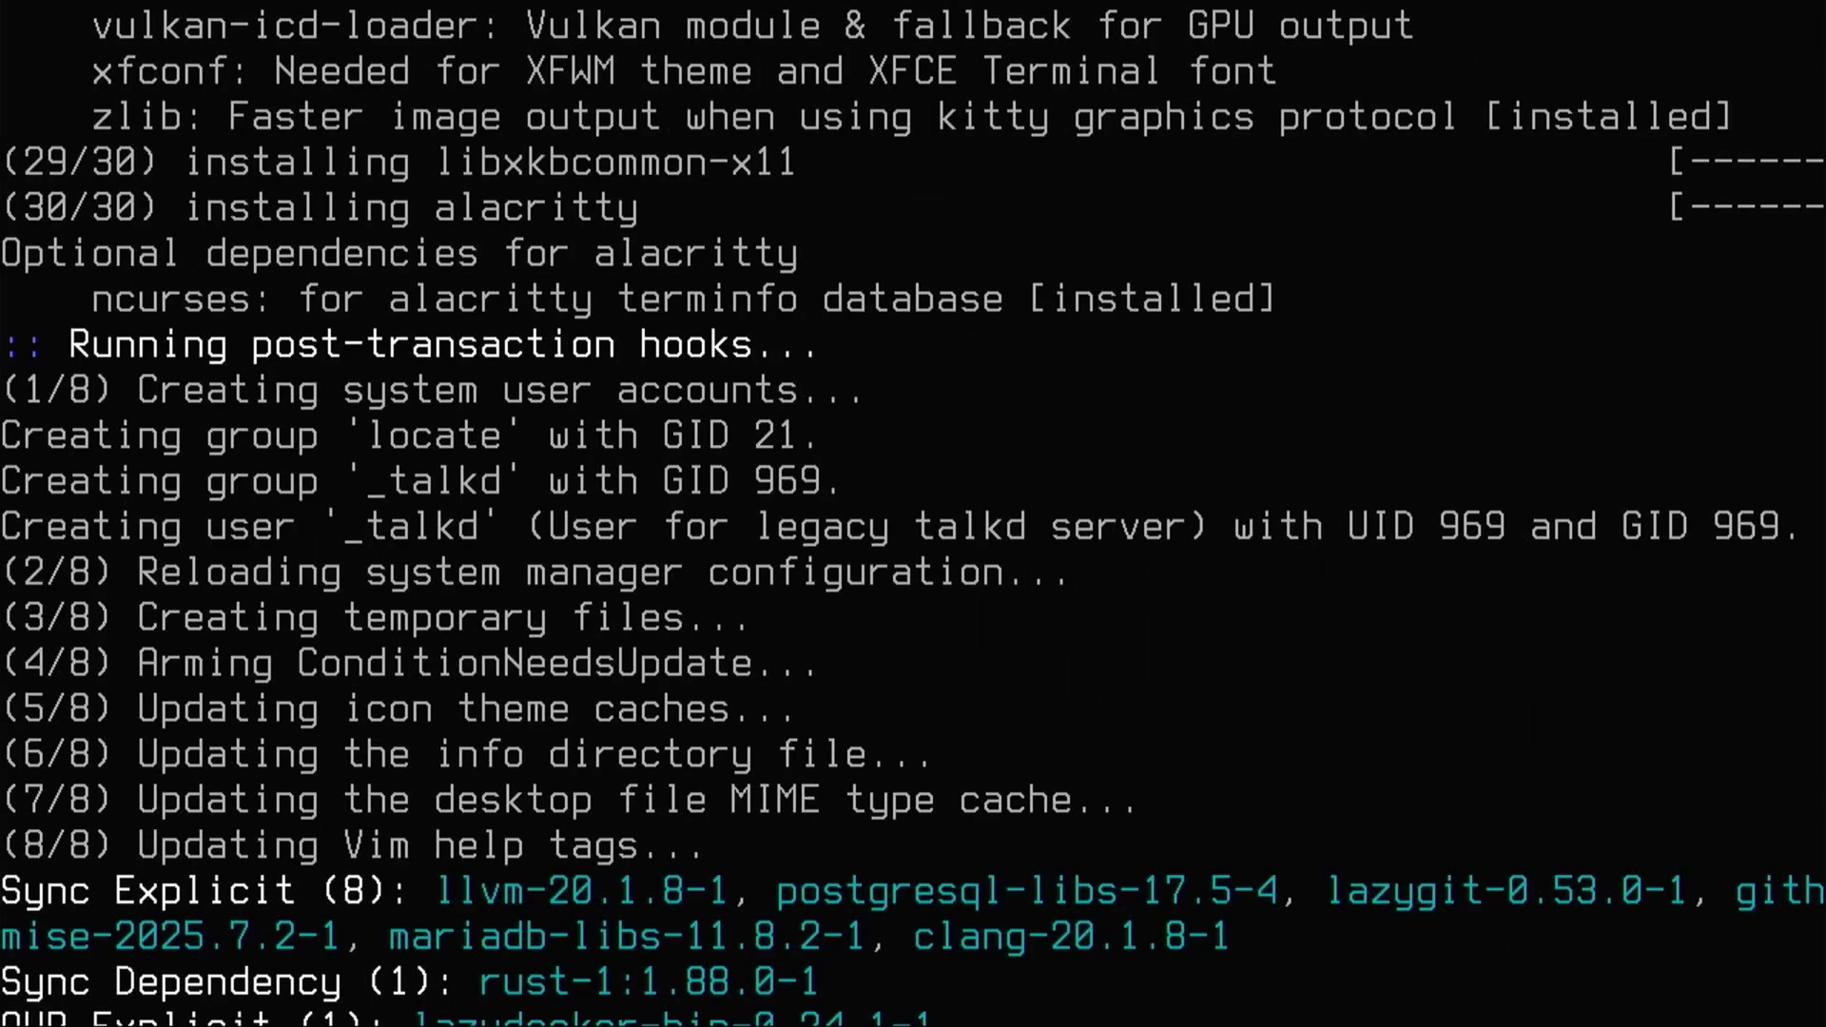
- Accept yay's cleanBuild and Diffs defaults for lazydocker, then clear after the ufw failure
key("Return")
key("Return")
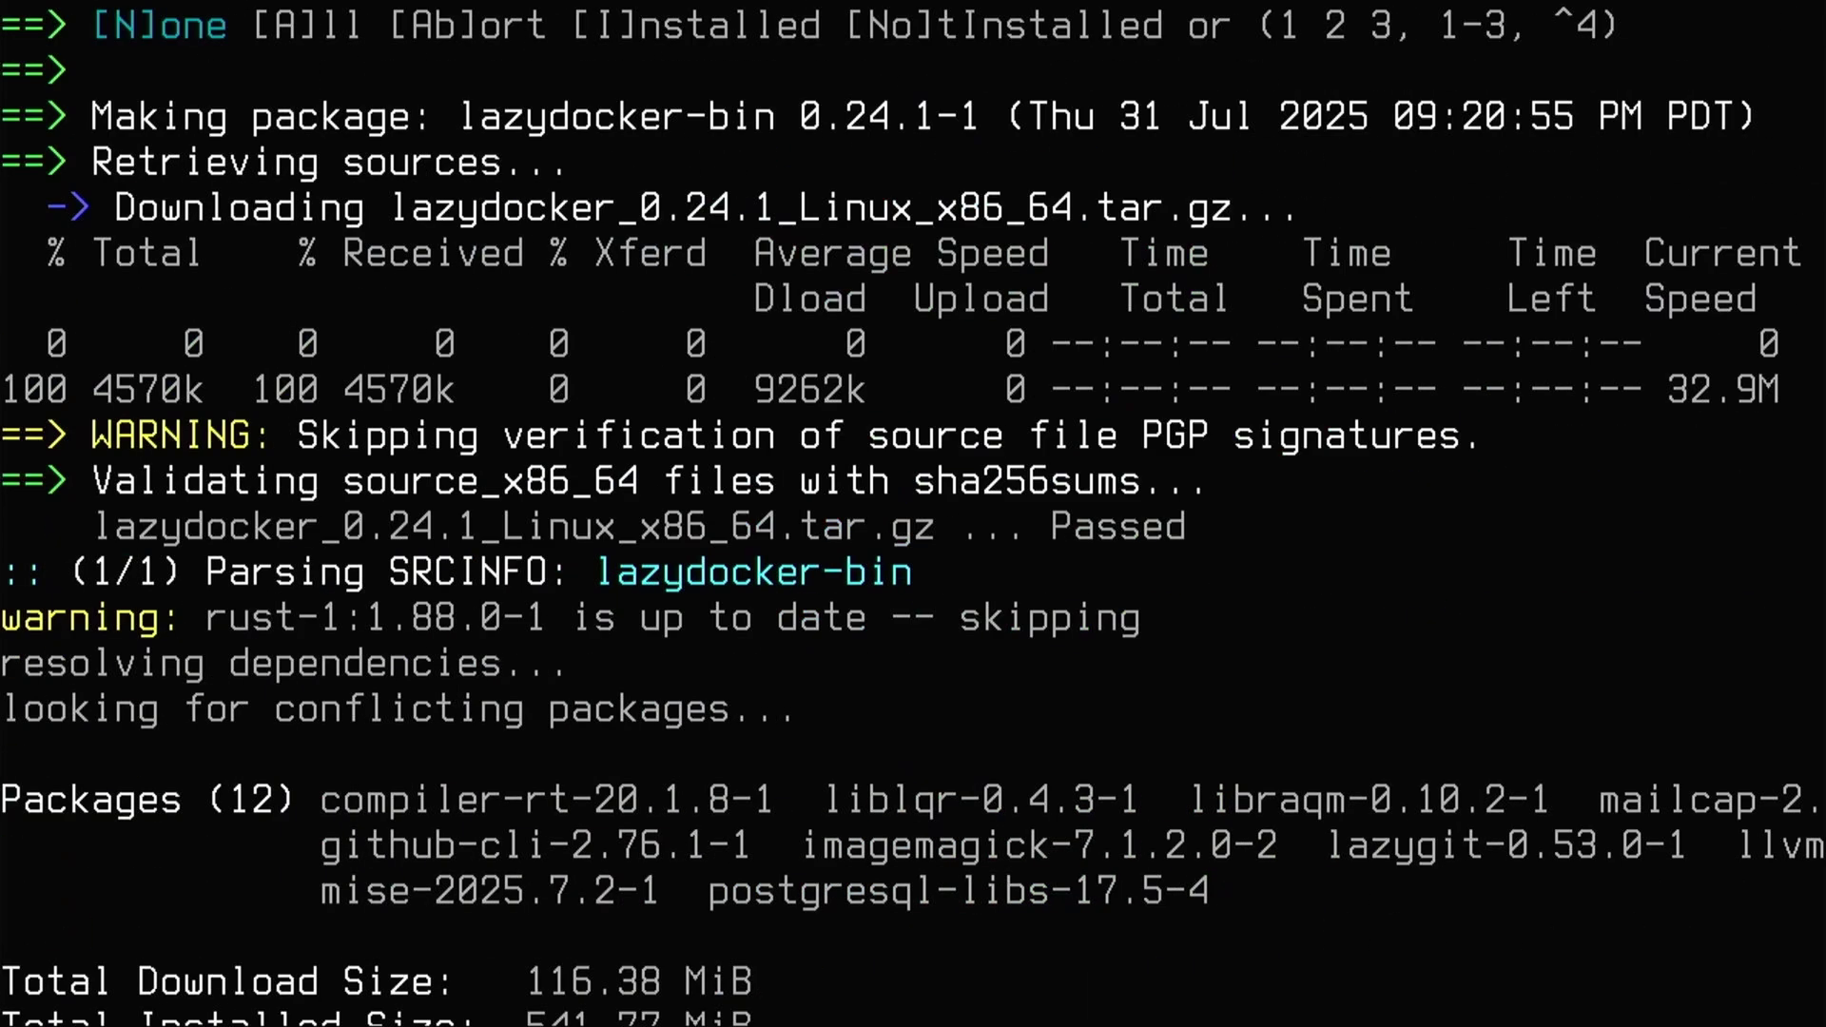
key("Return")
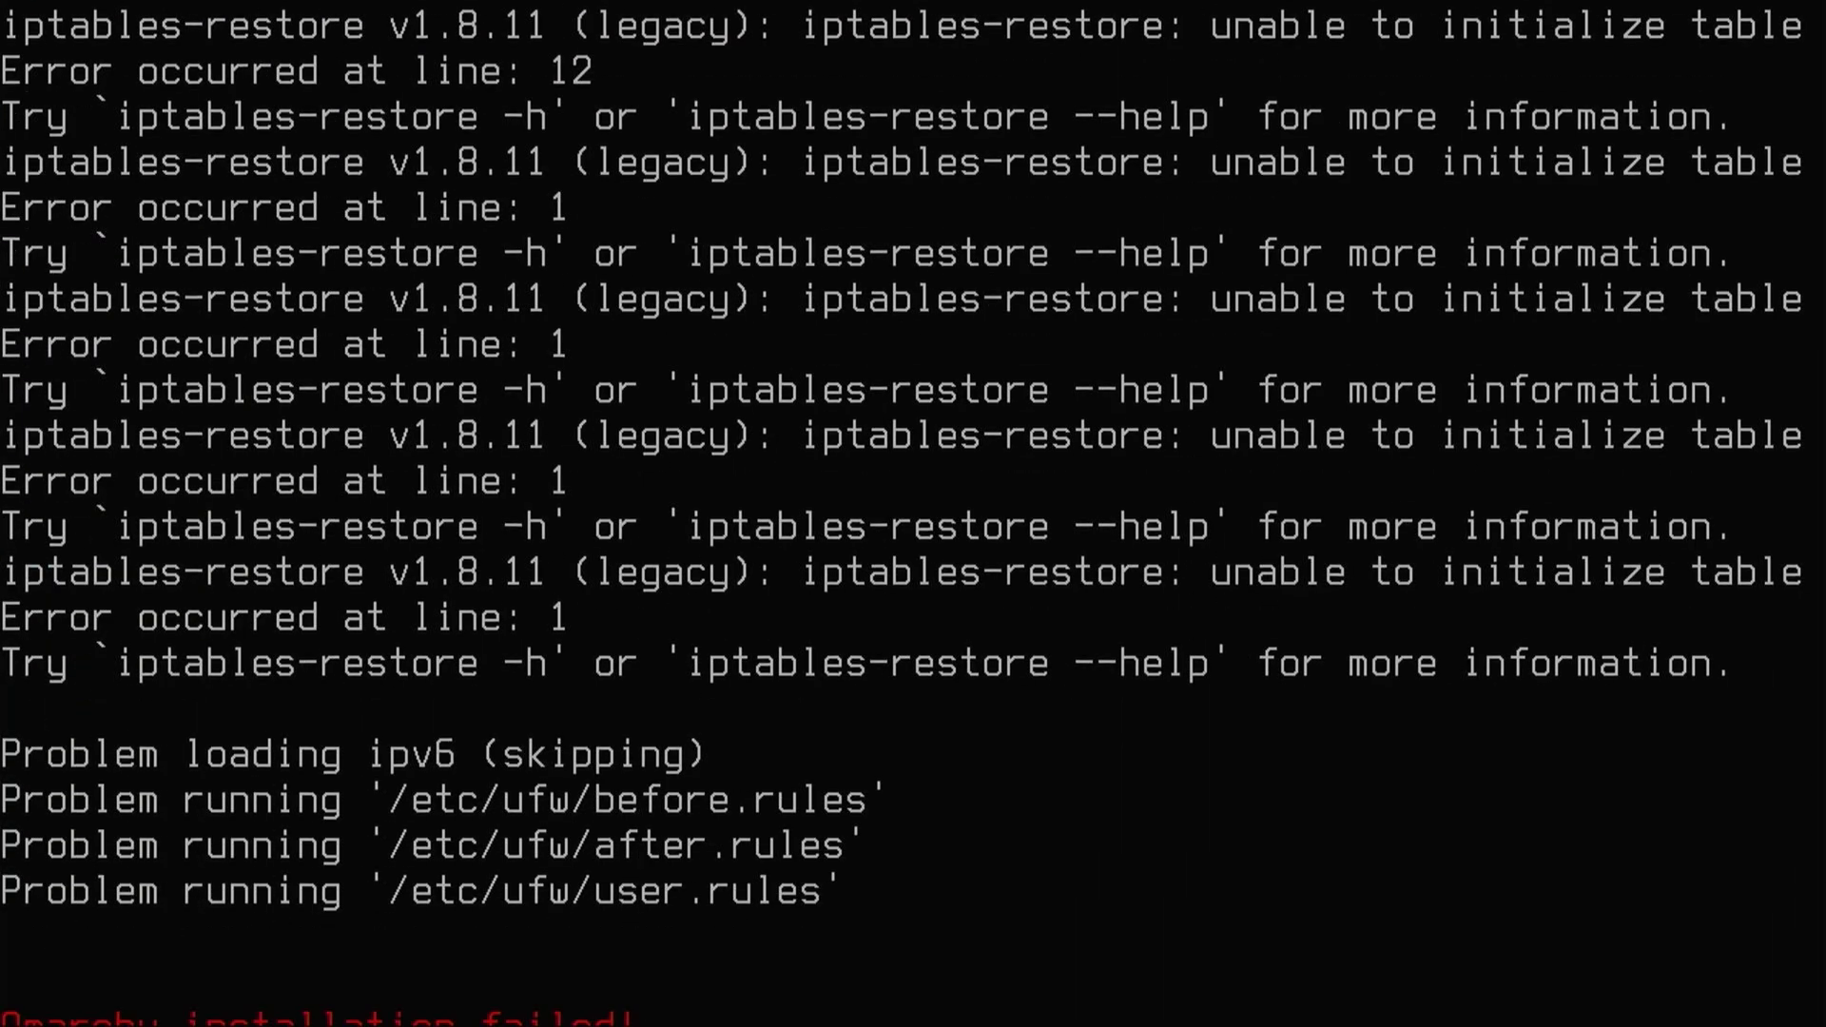
key("Return")
key("Return")
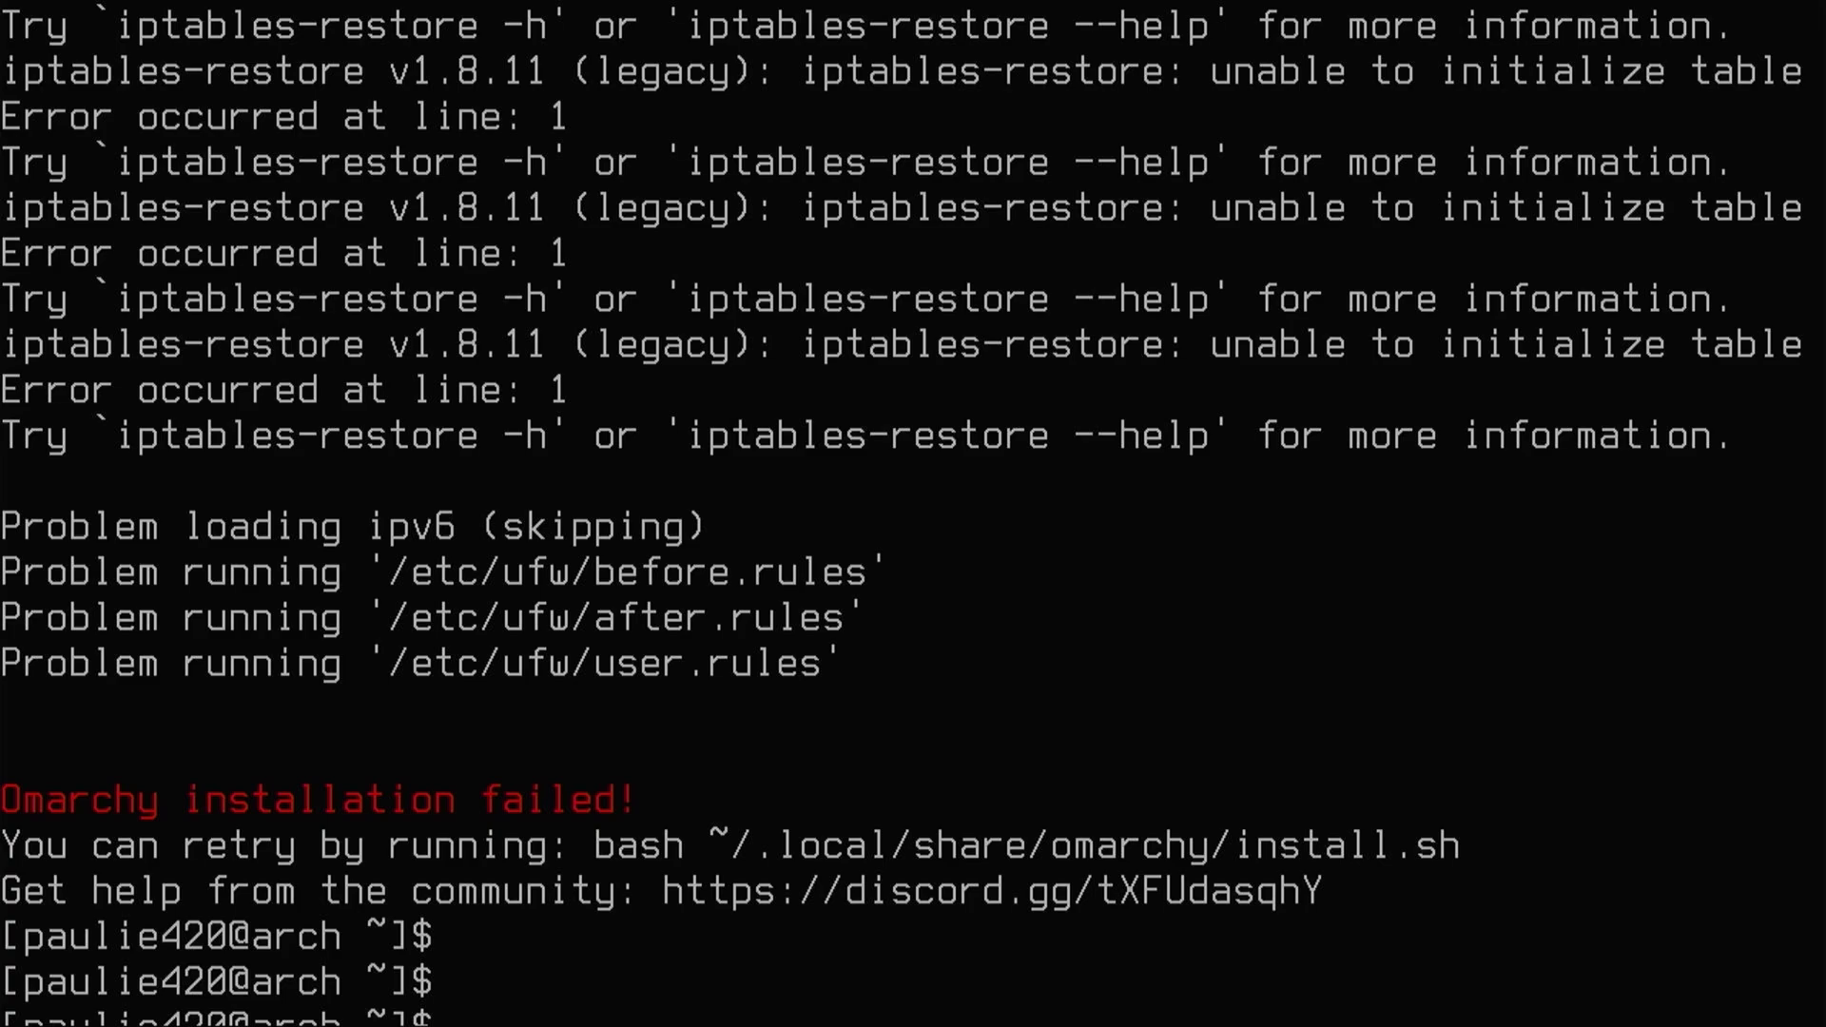
key("ctrl+l")
- Recall and rerun bash ~/.local/share/omarchy/install.sh, submitting the user's full name
key("Up")
key("Up")
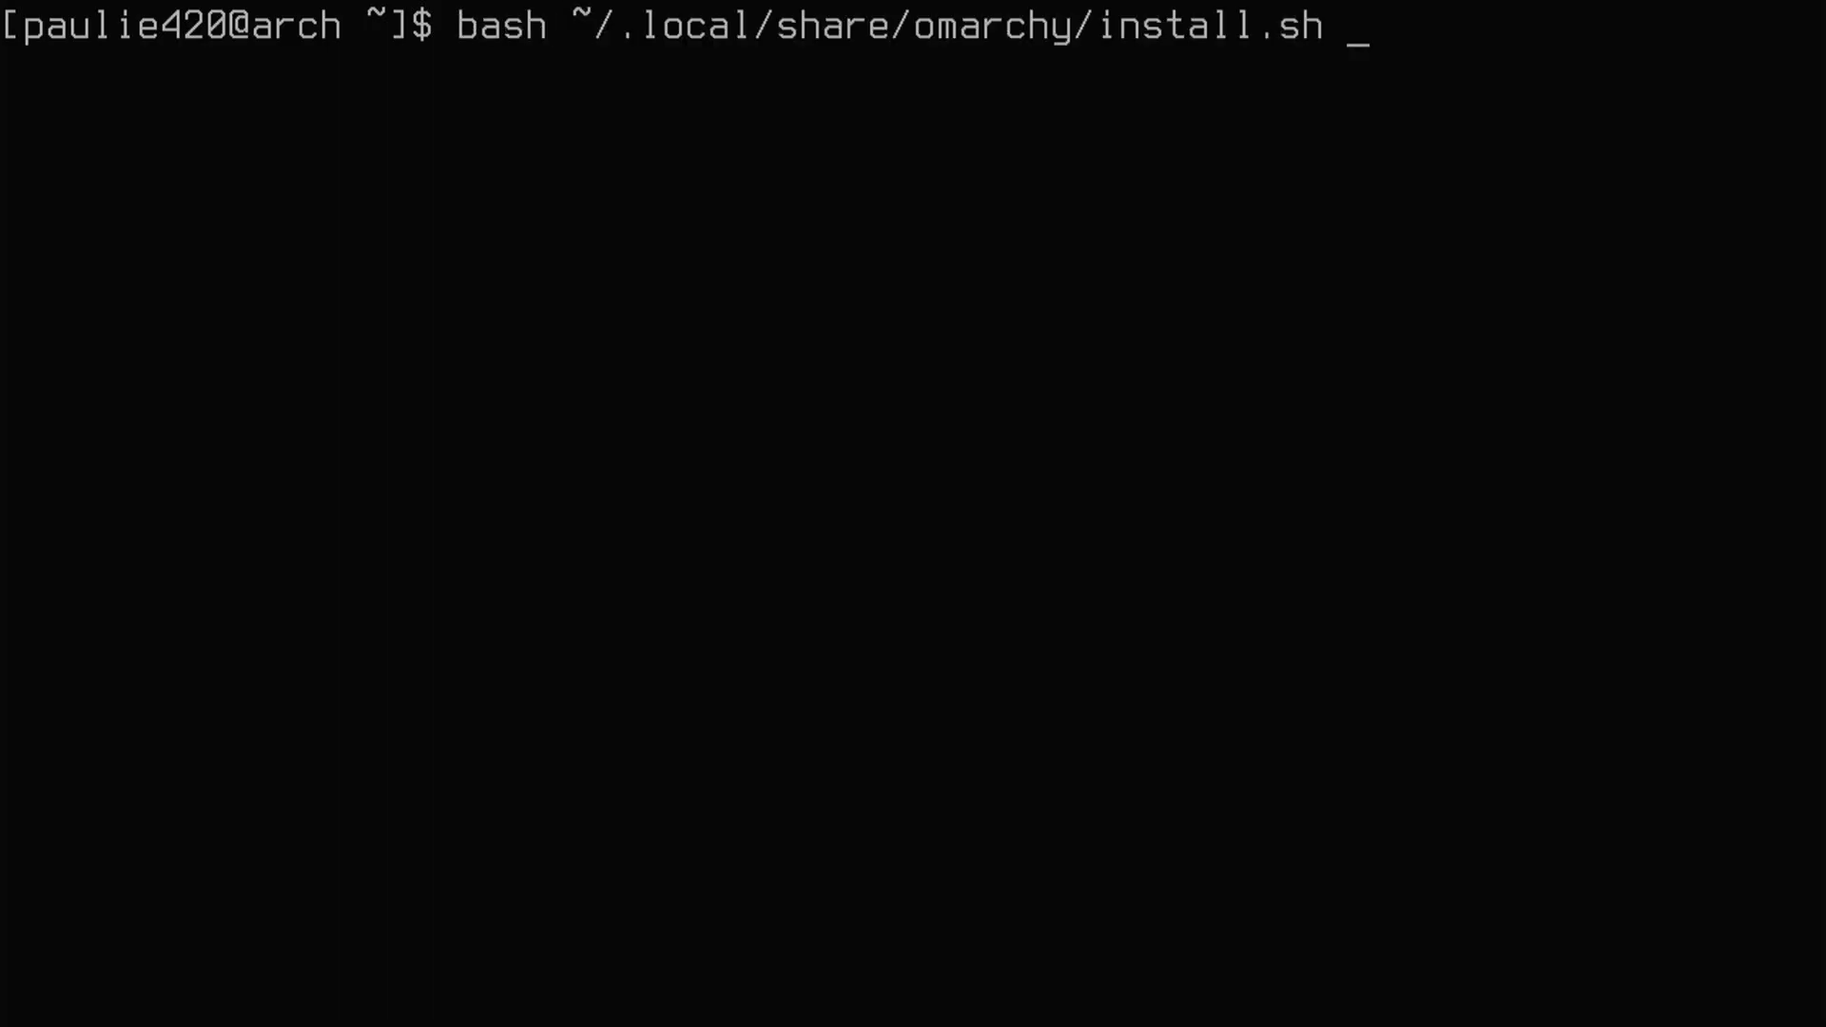
key("Return")
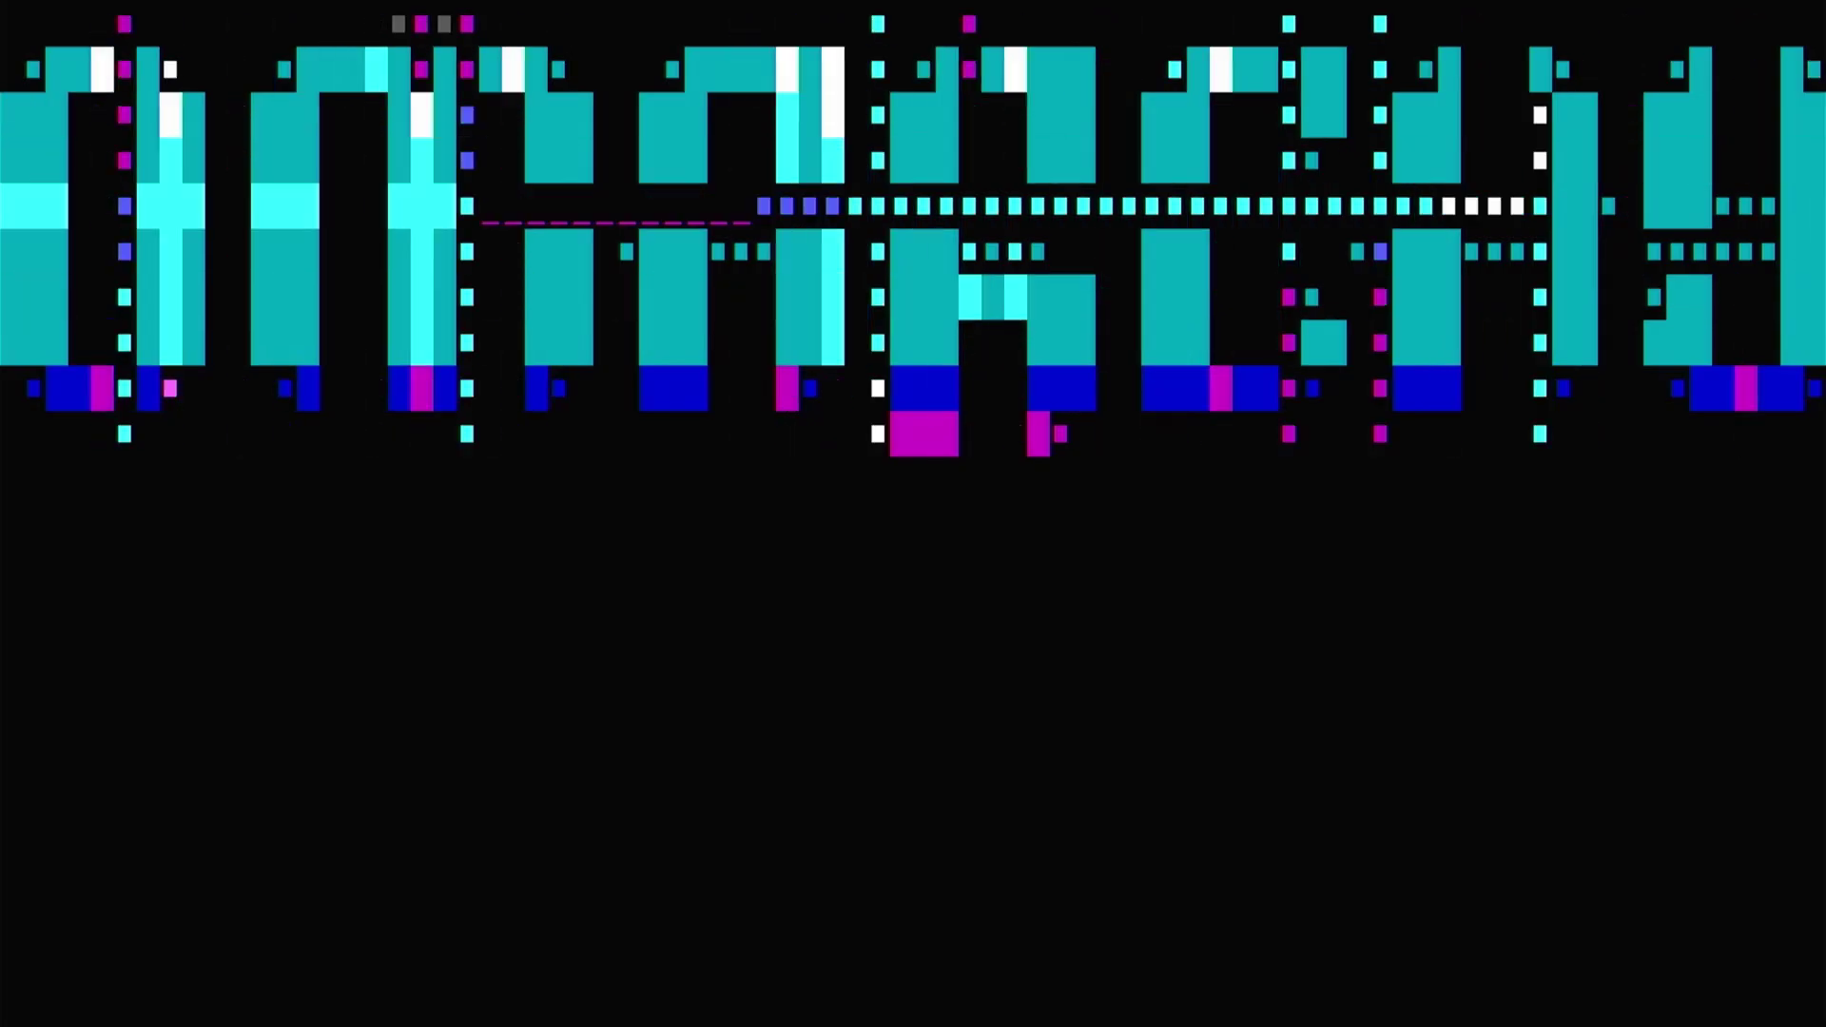
type("T")
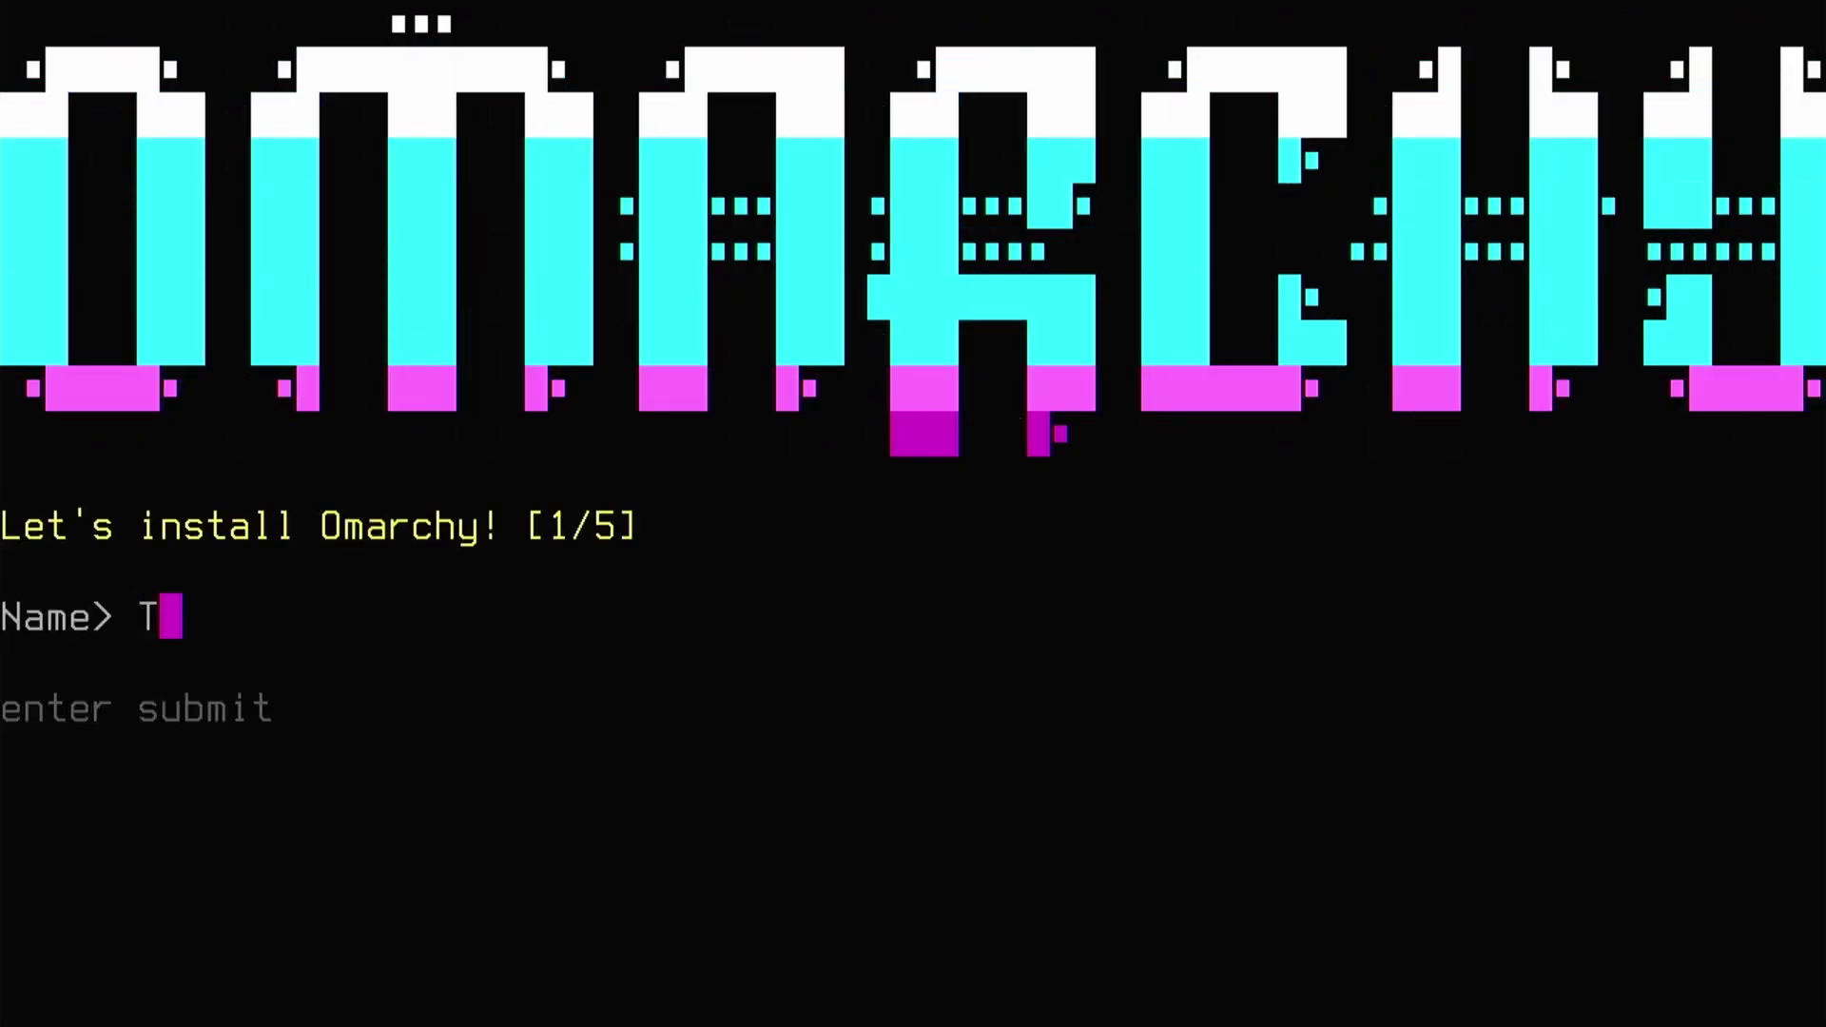
type("ech Heart")
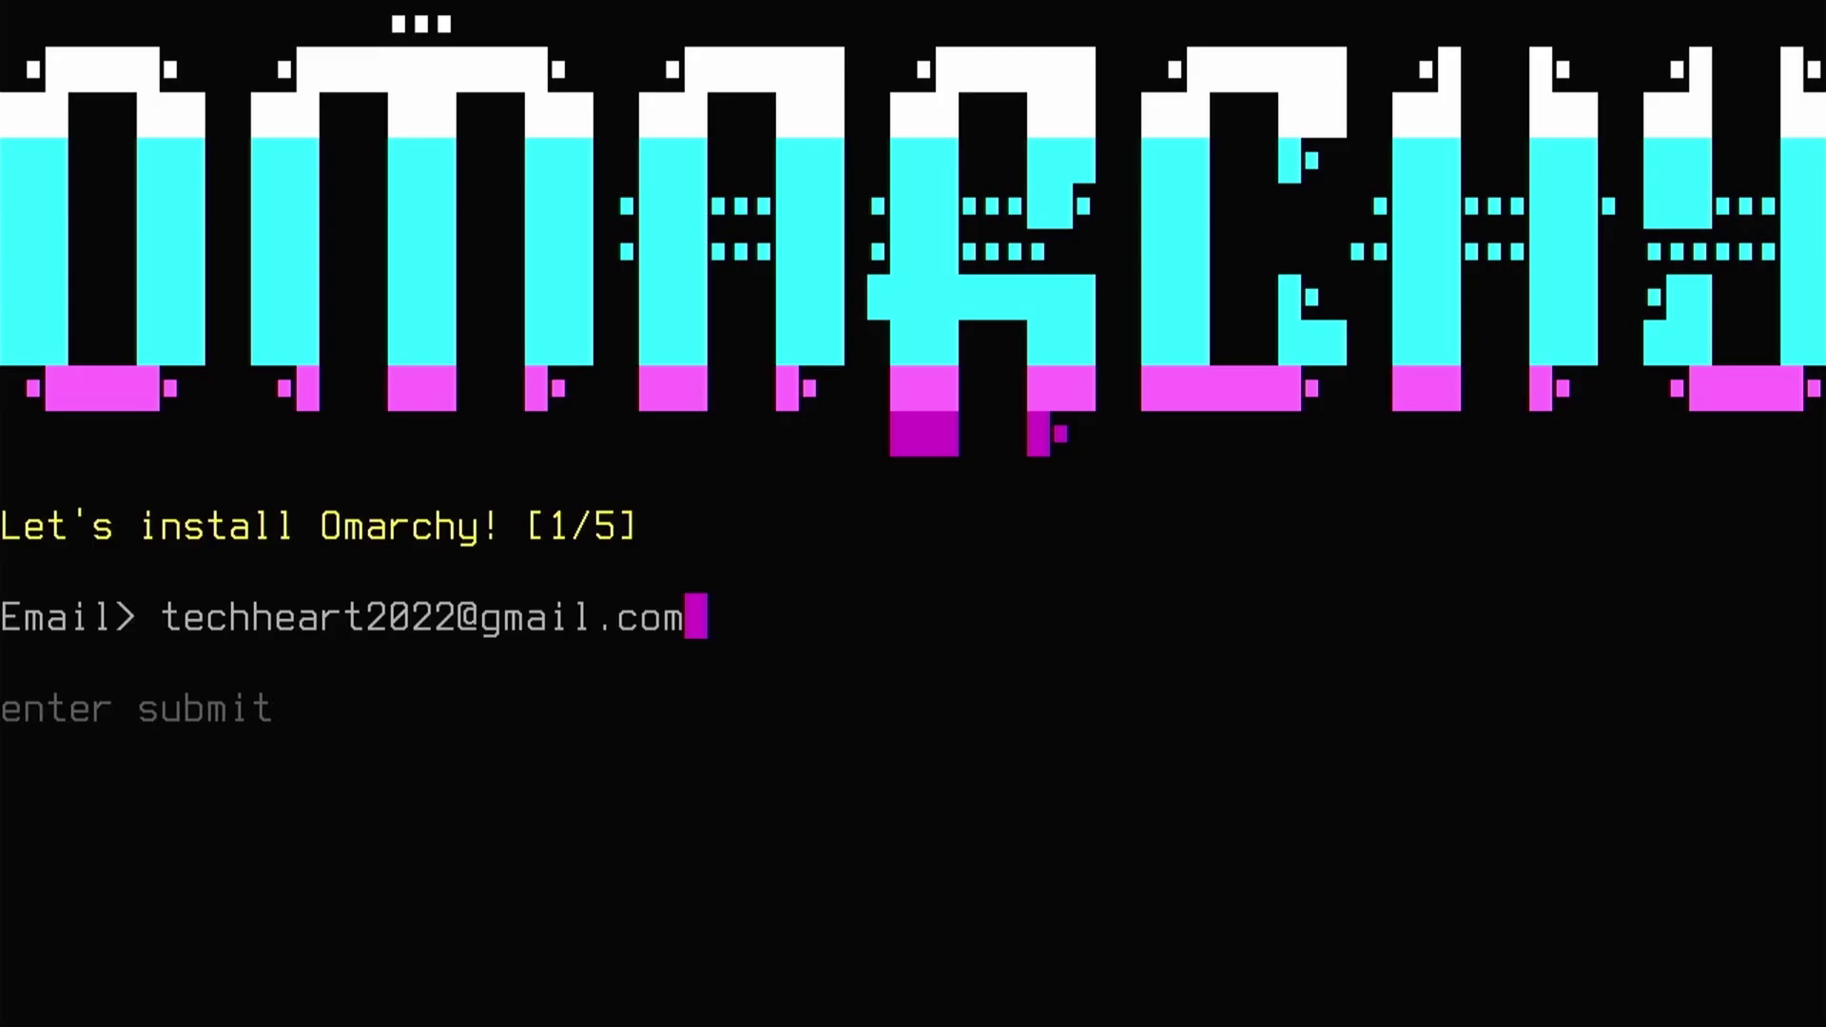
key("Return")
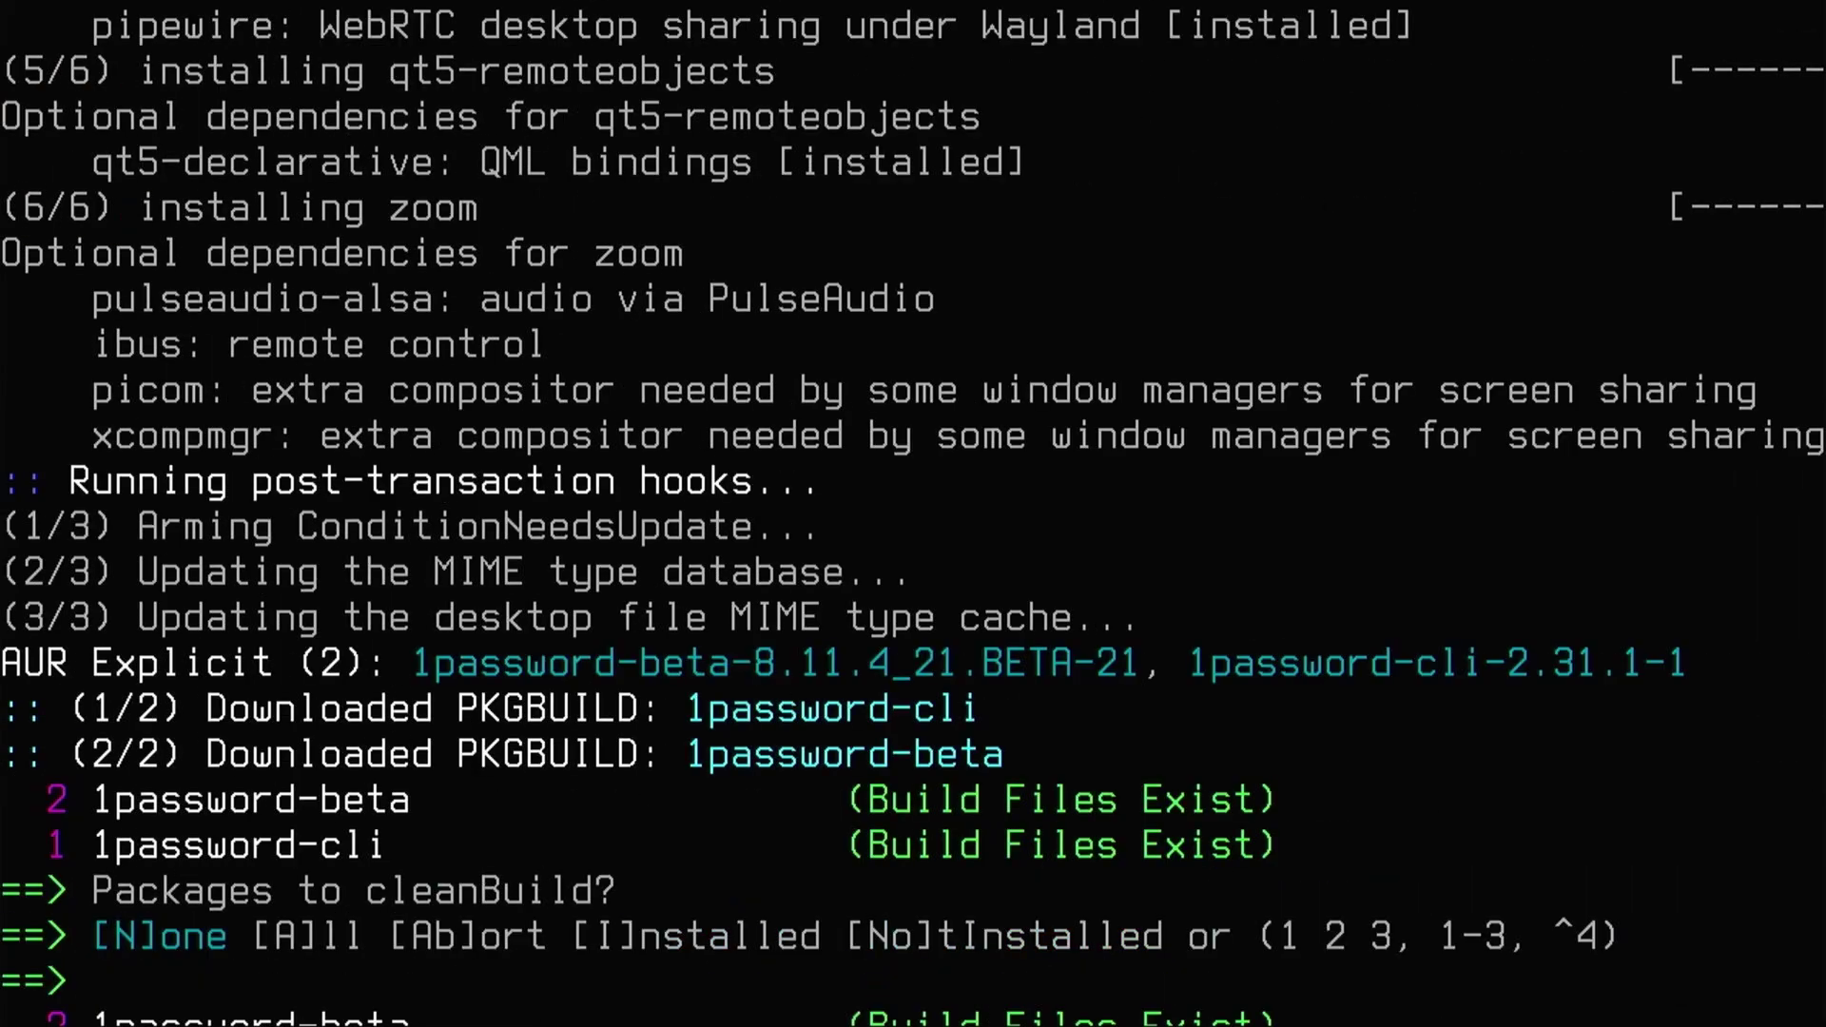
- Skip the yay diffs to build 1password-beta, then let the installer finish and reboot
key("Return")
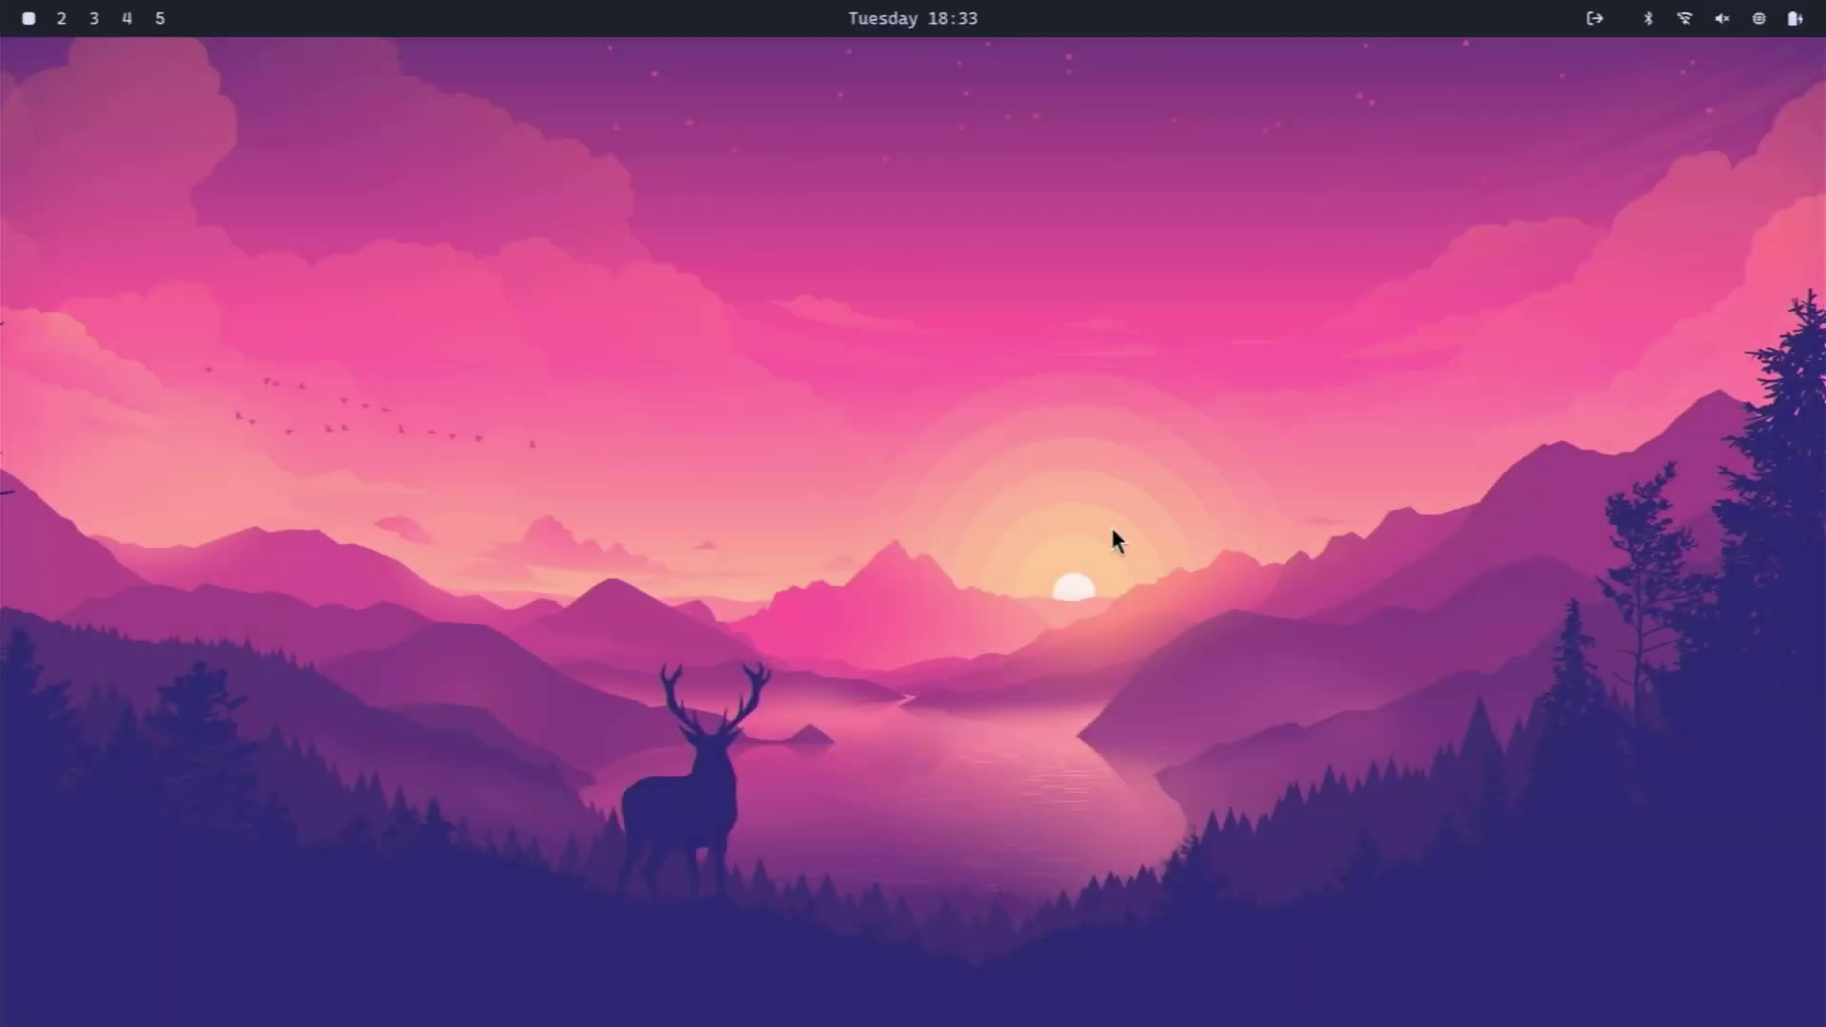
key("super+Return")
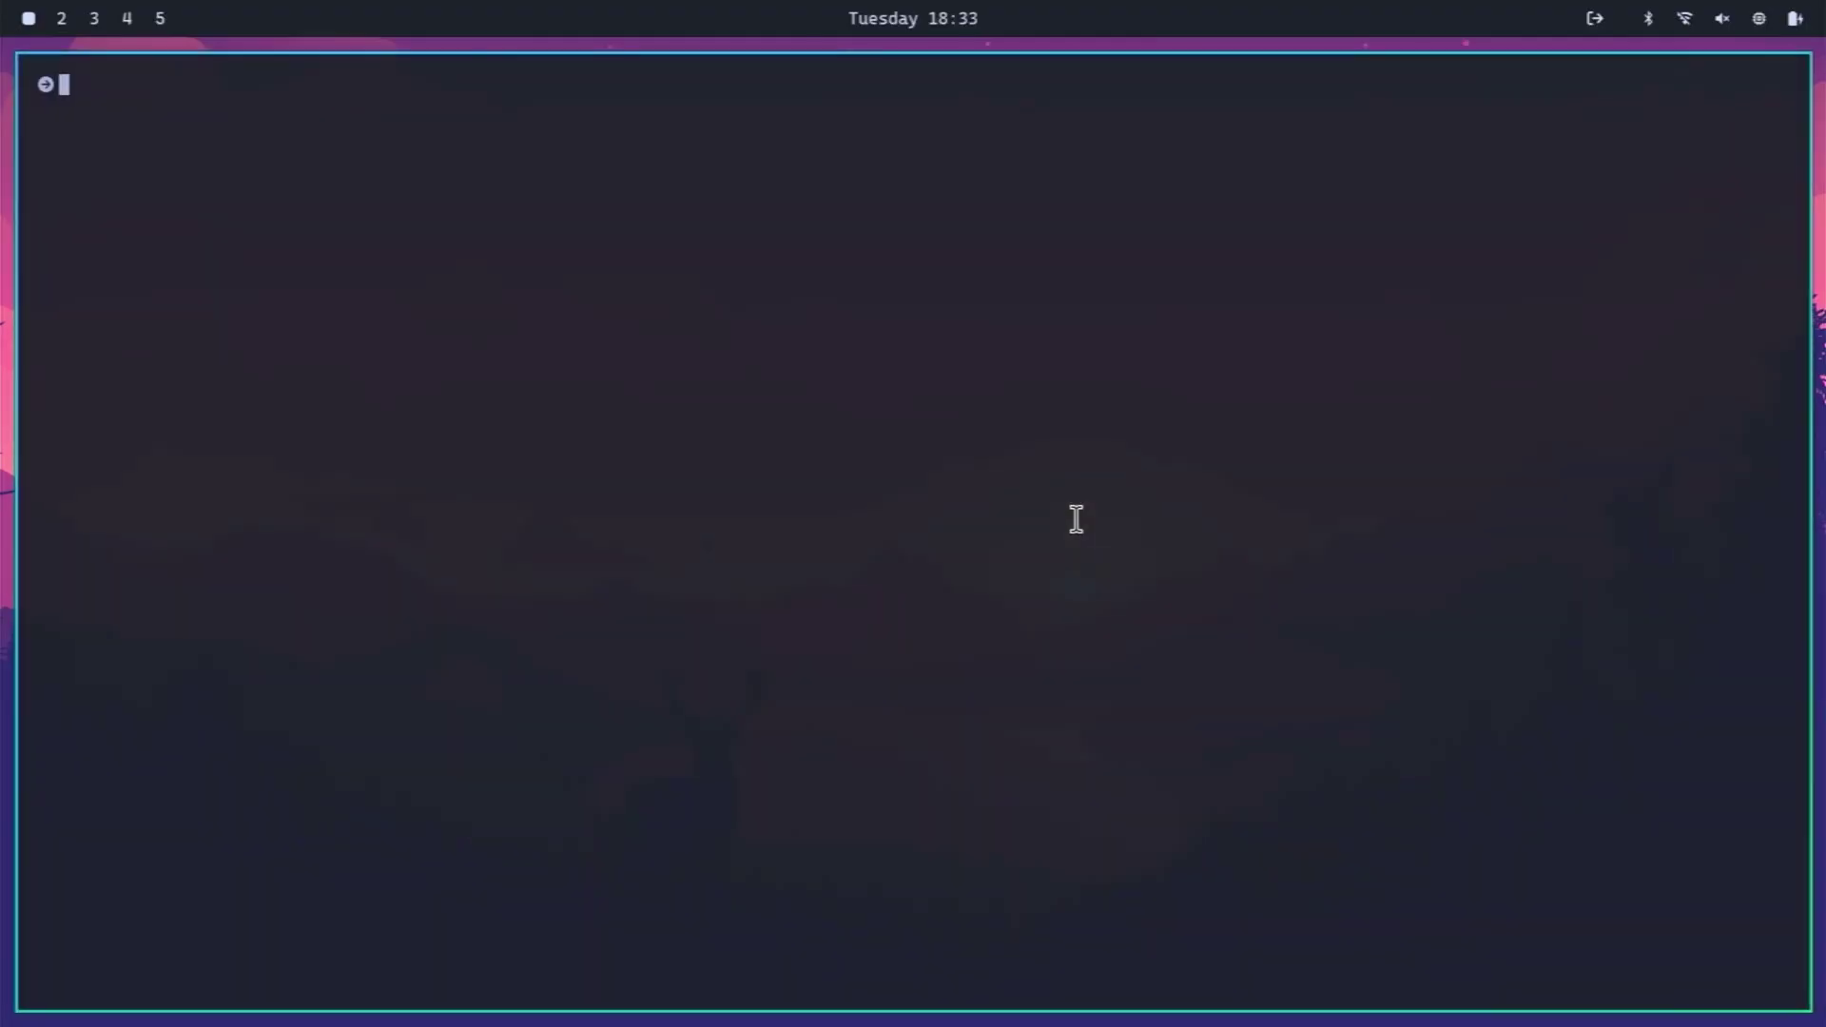
key("super+Return")
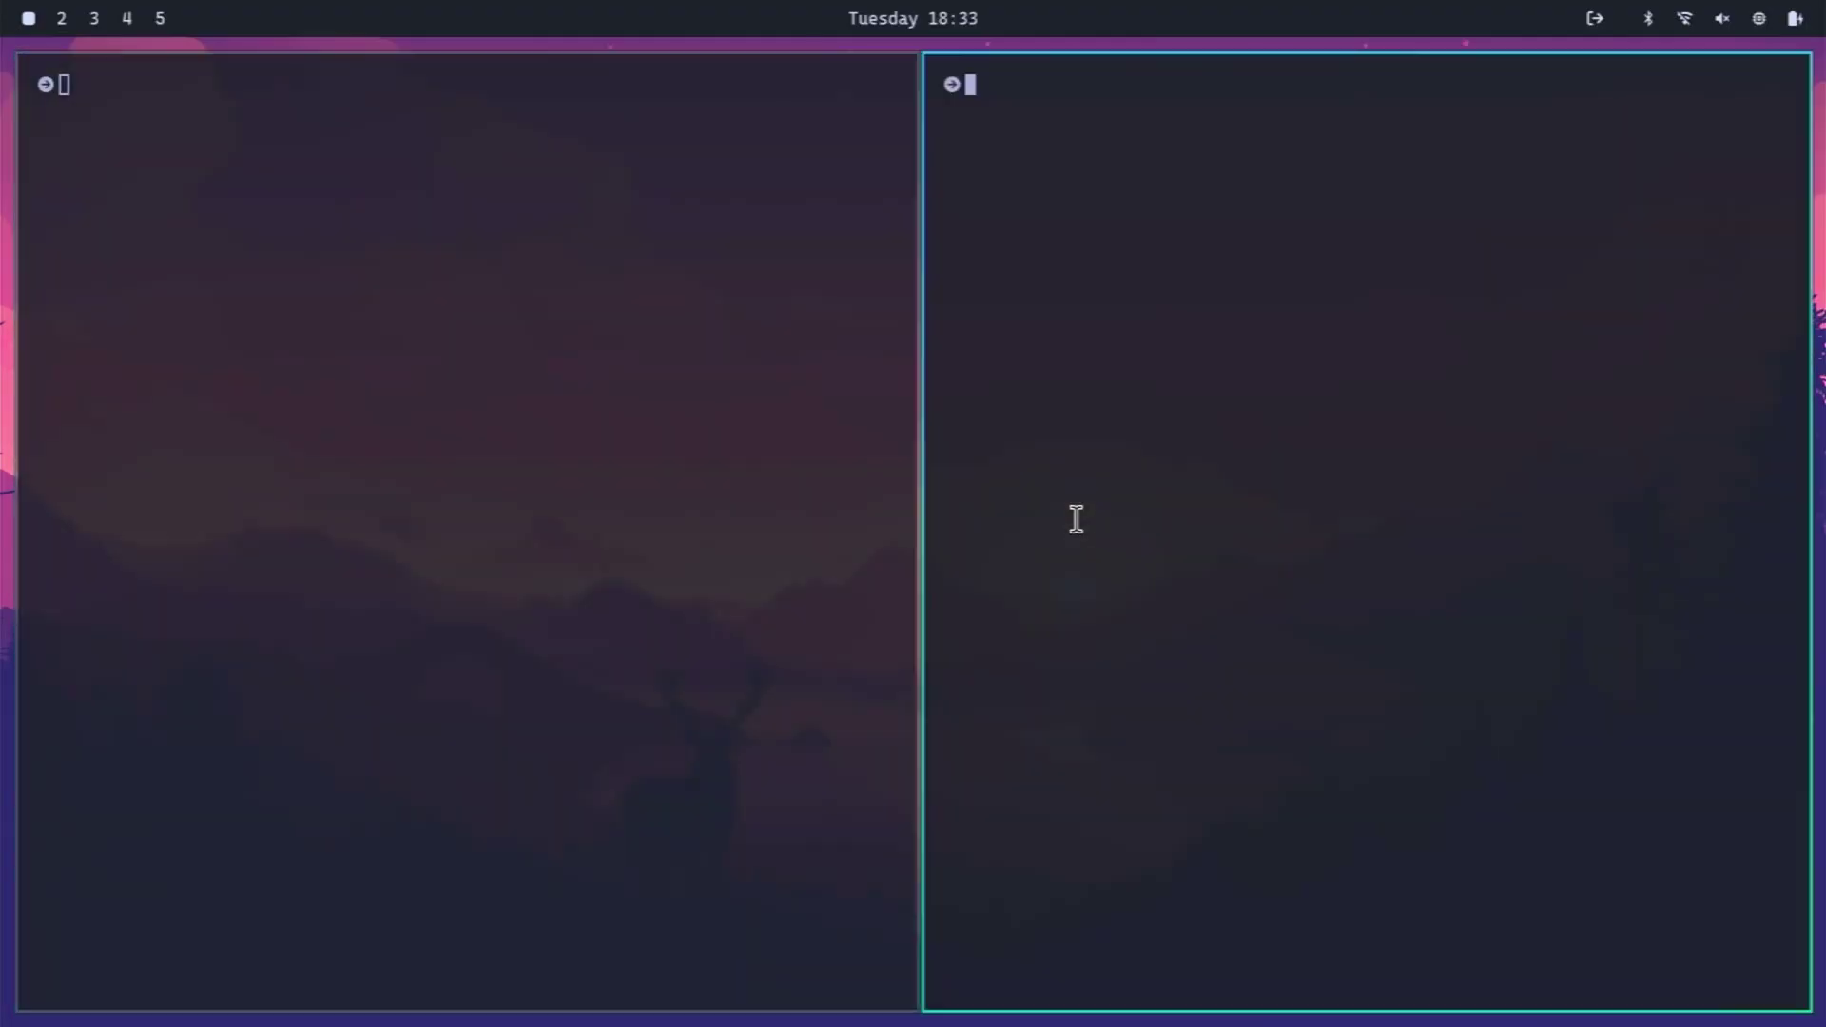
type("exit")
key("Return")
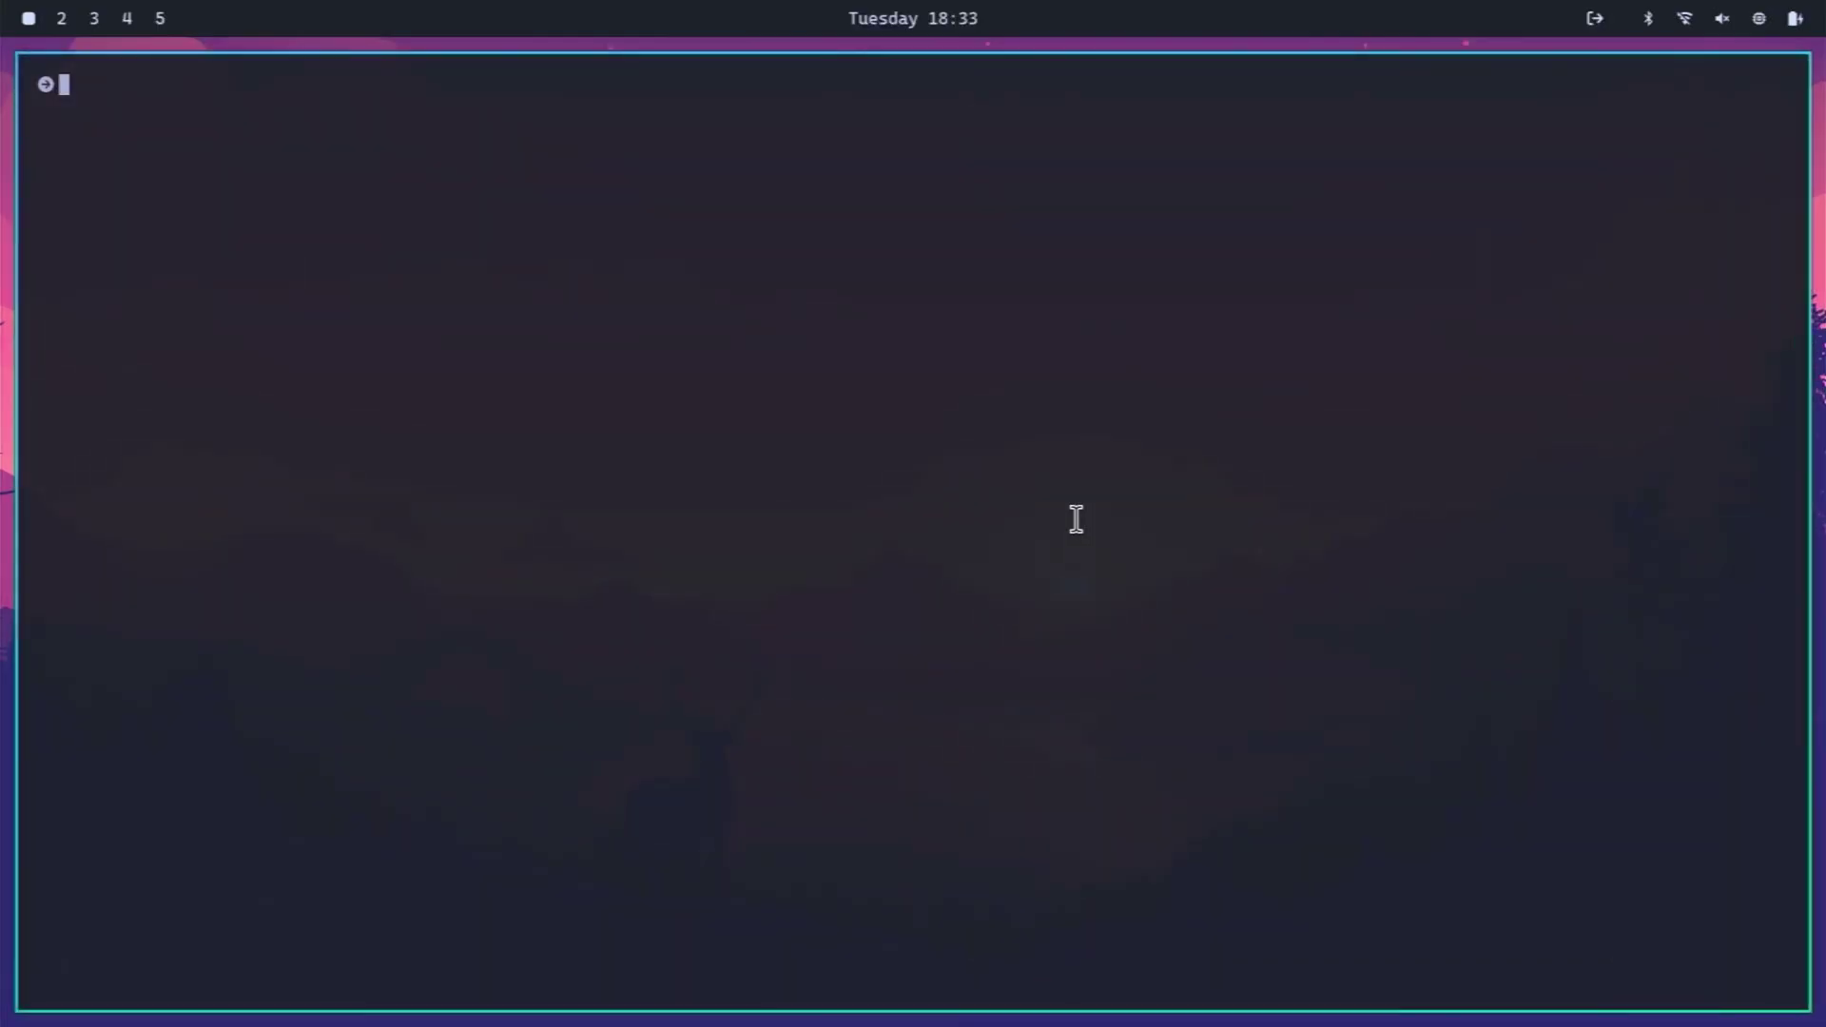
type("e")
key("BackSpace")
type("exit")
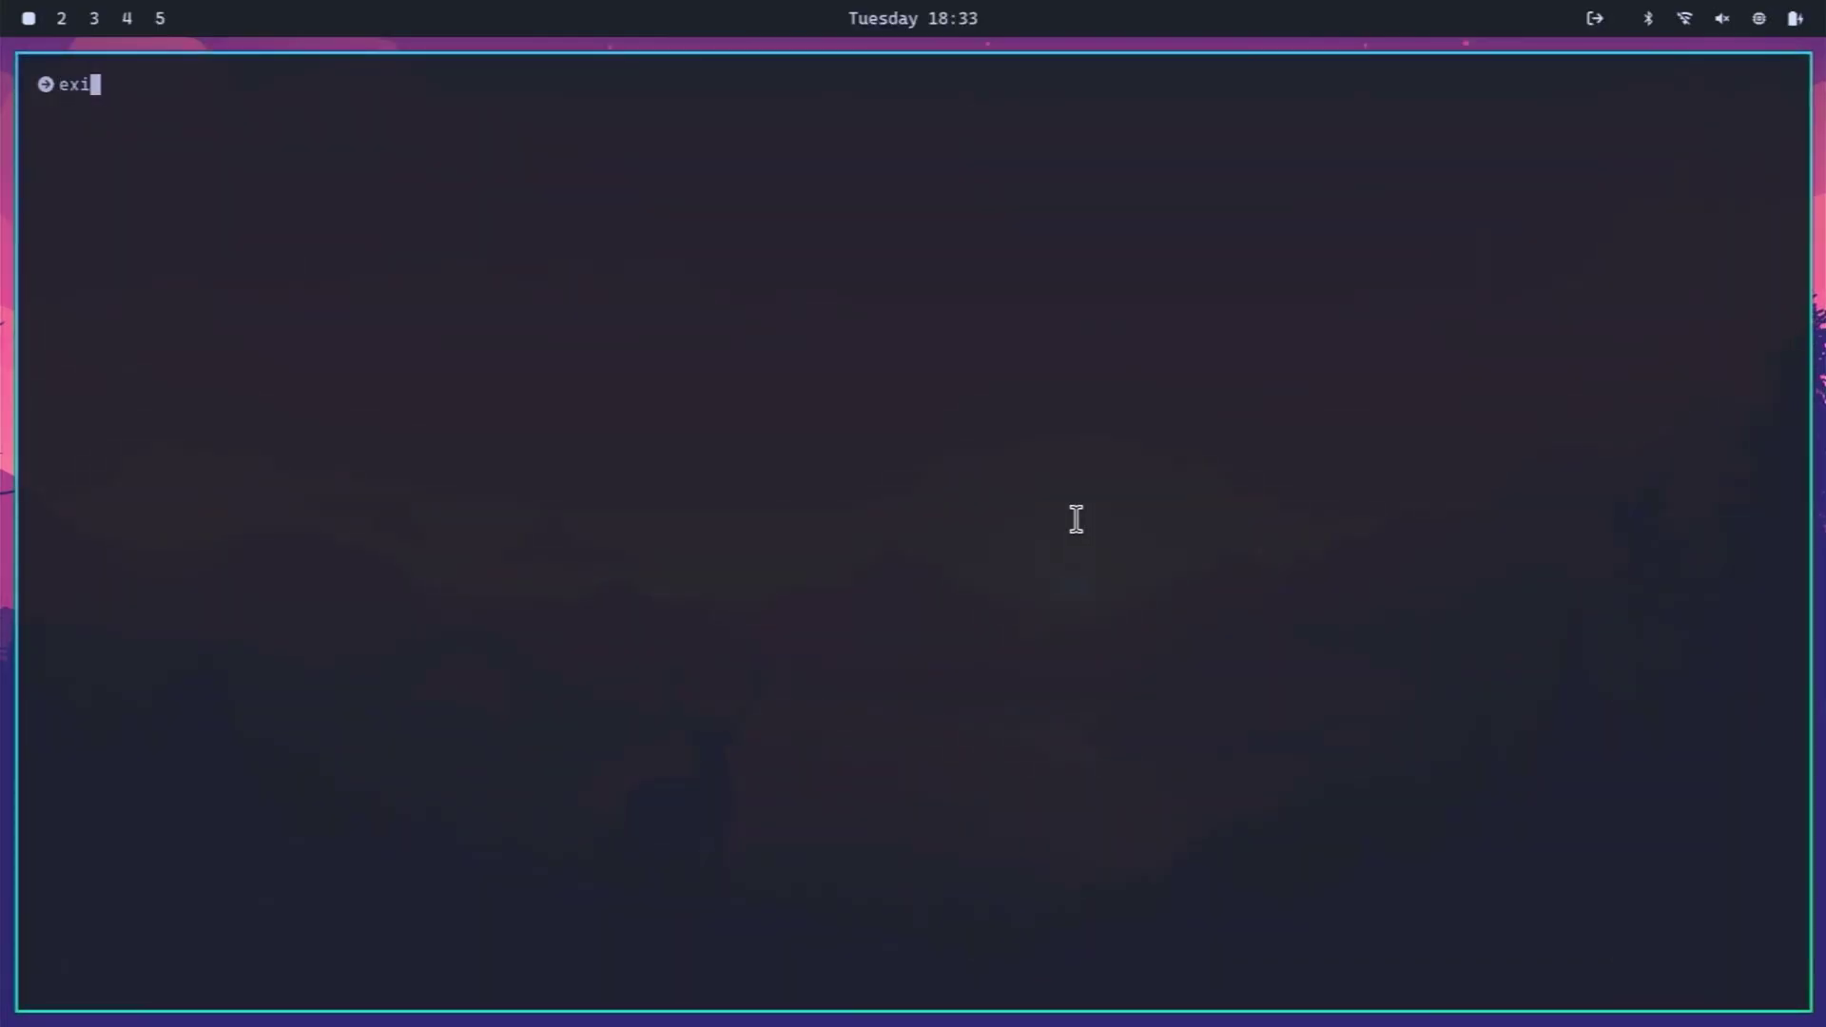
key("Return")
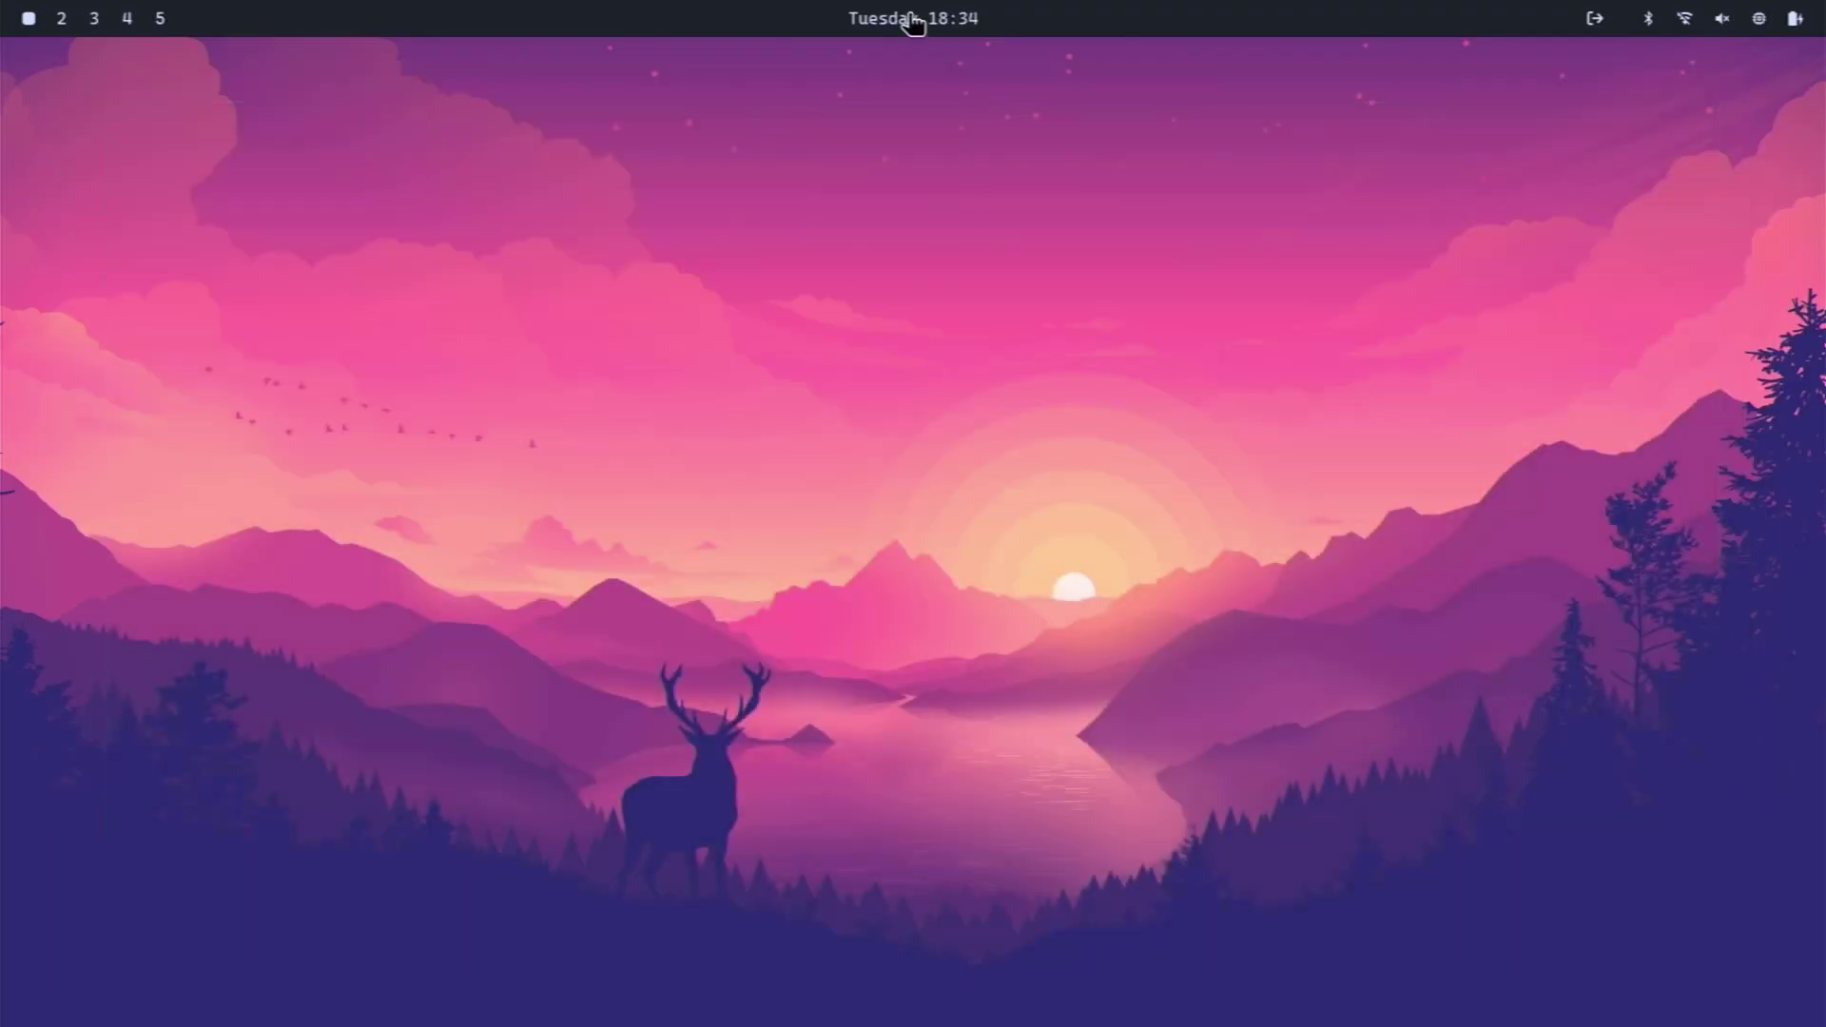
left_click(910, 19)
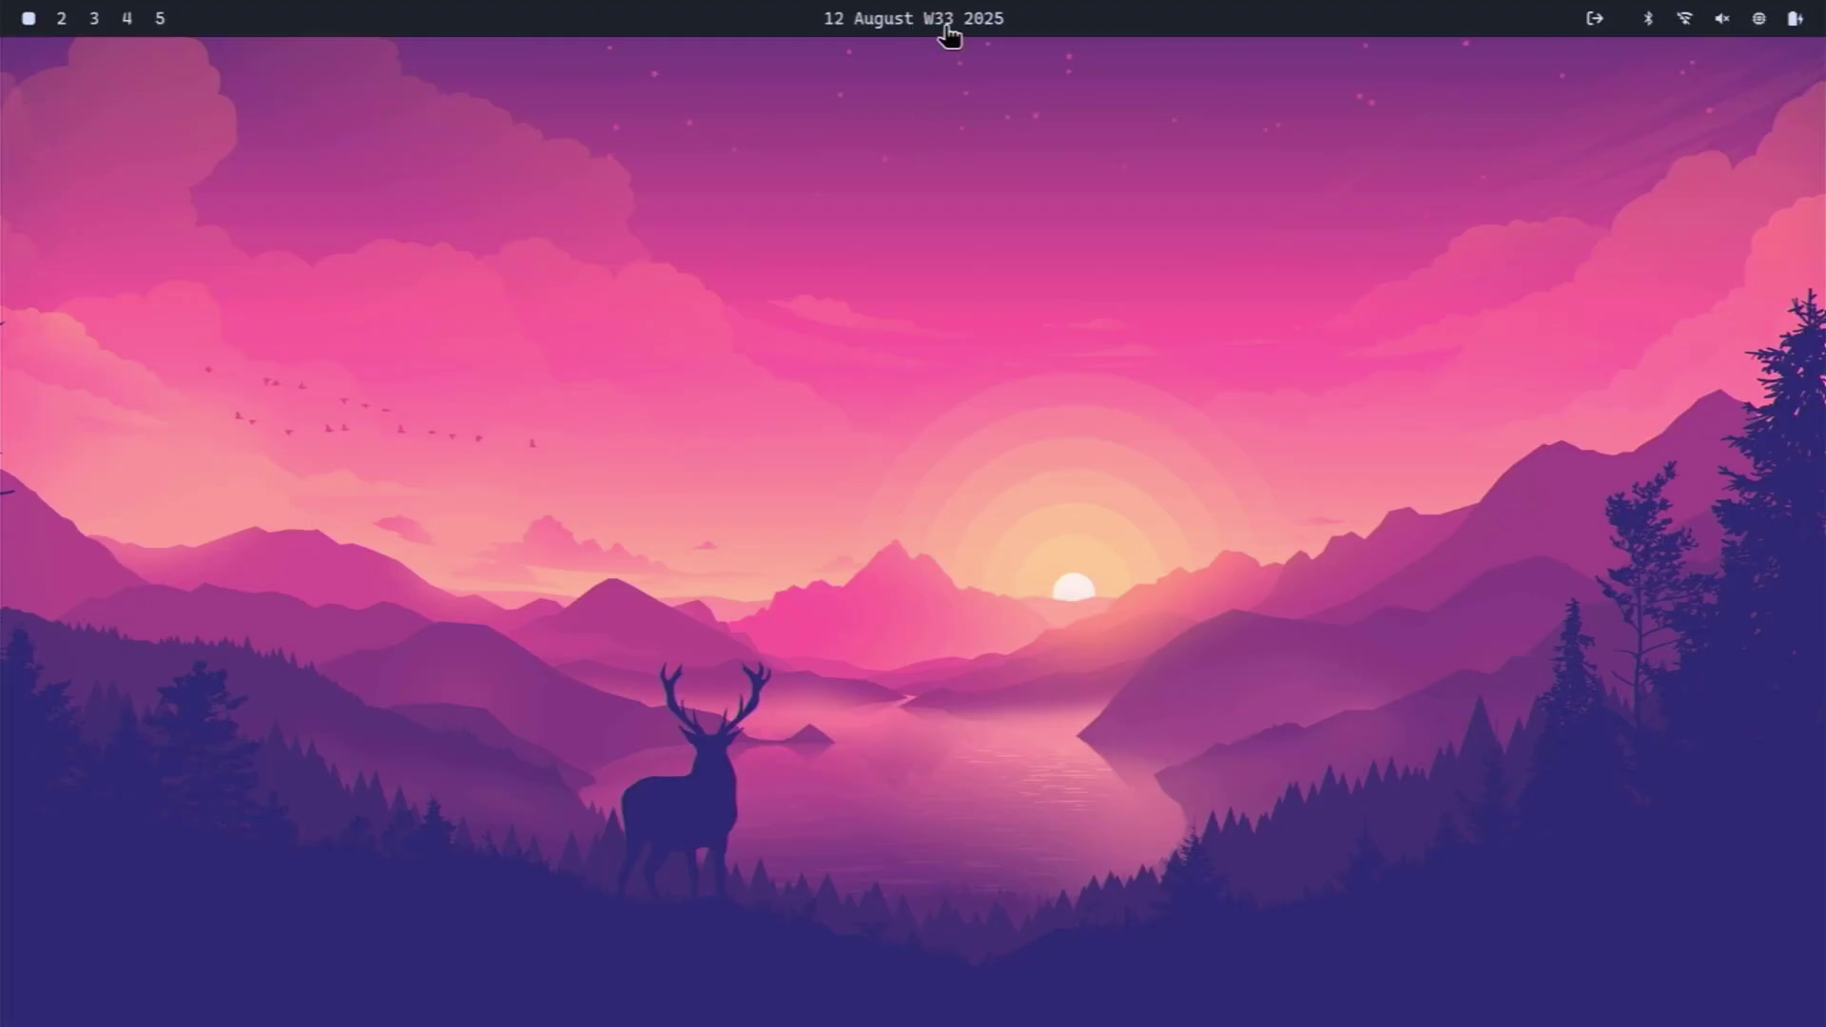
left_click(947, 28)
mouse_move(1541, 36)
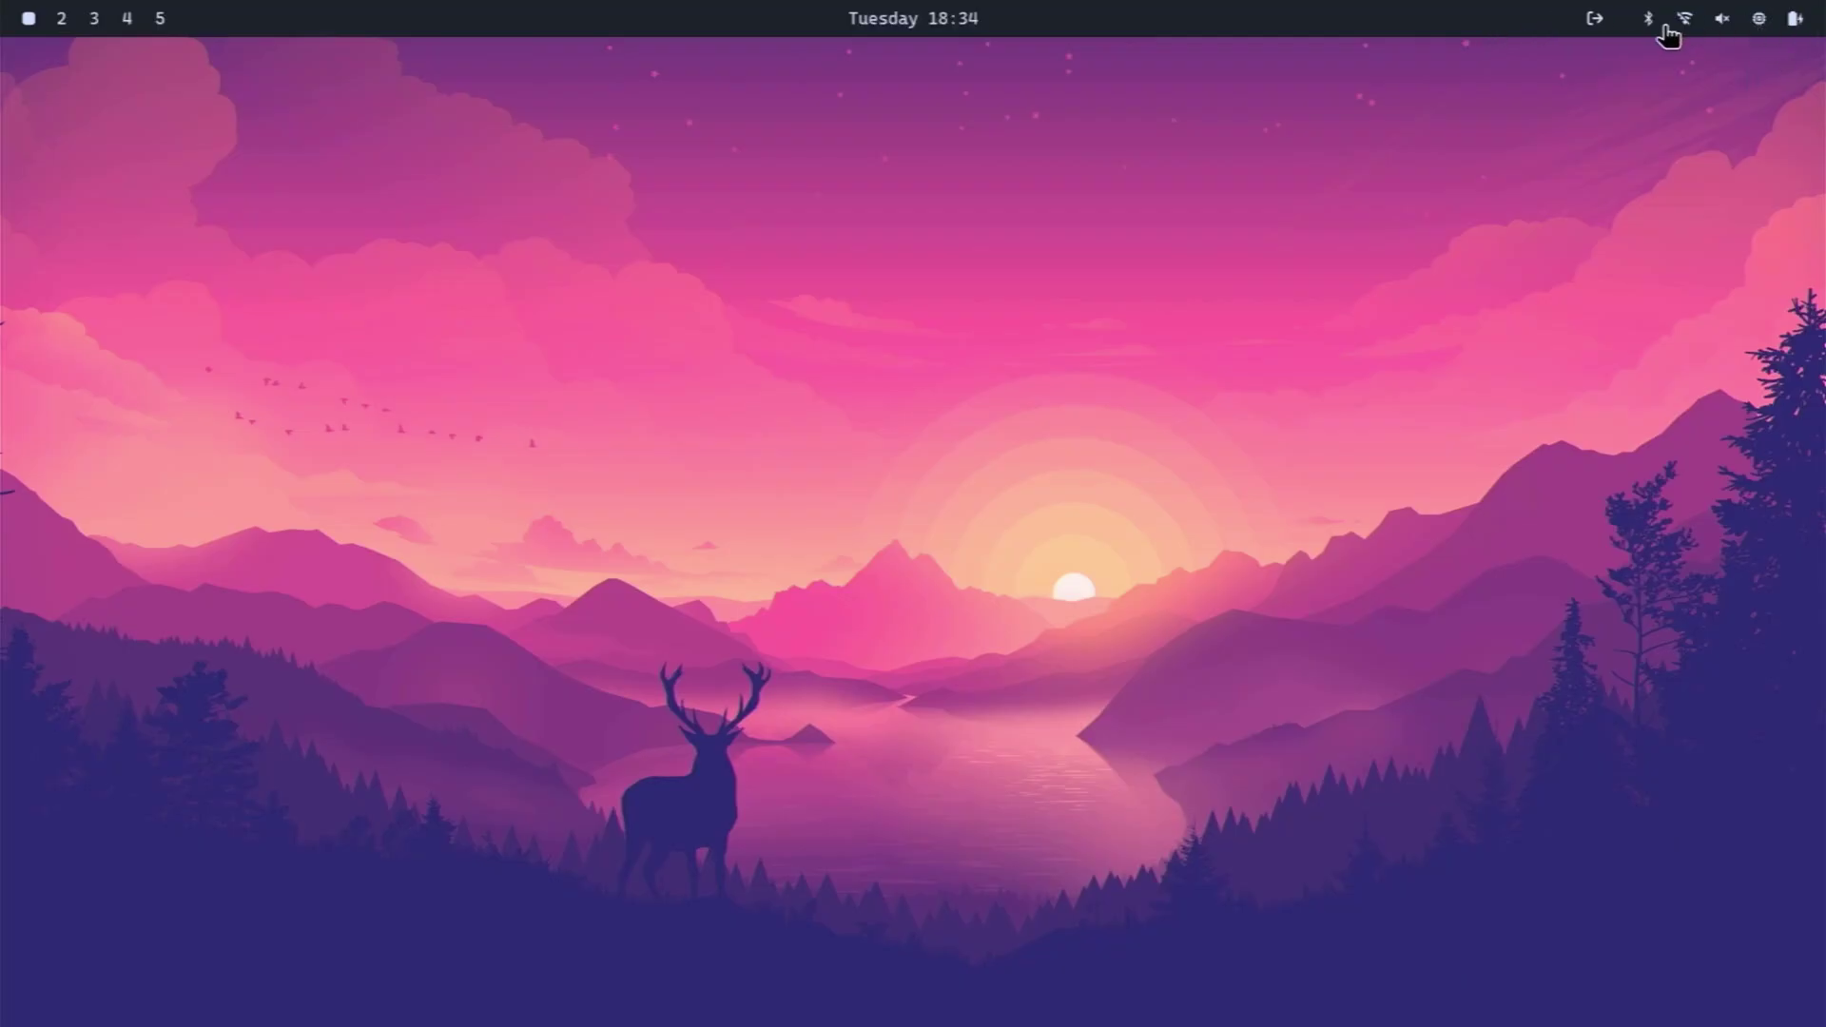
- Join the BigJohn Wi-Fi network from the tray menu, entering its password
mouse_move(1624, 33)
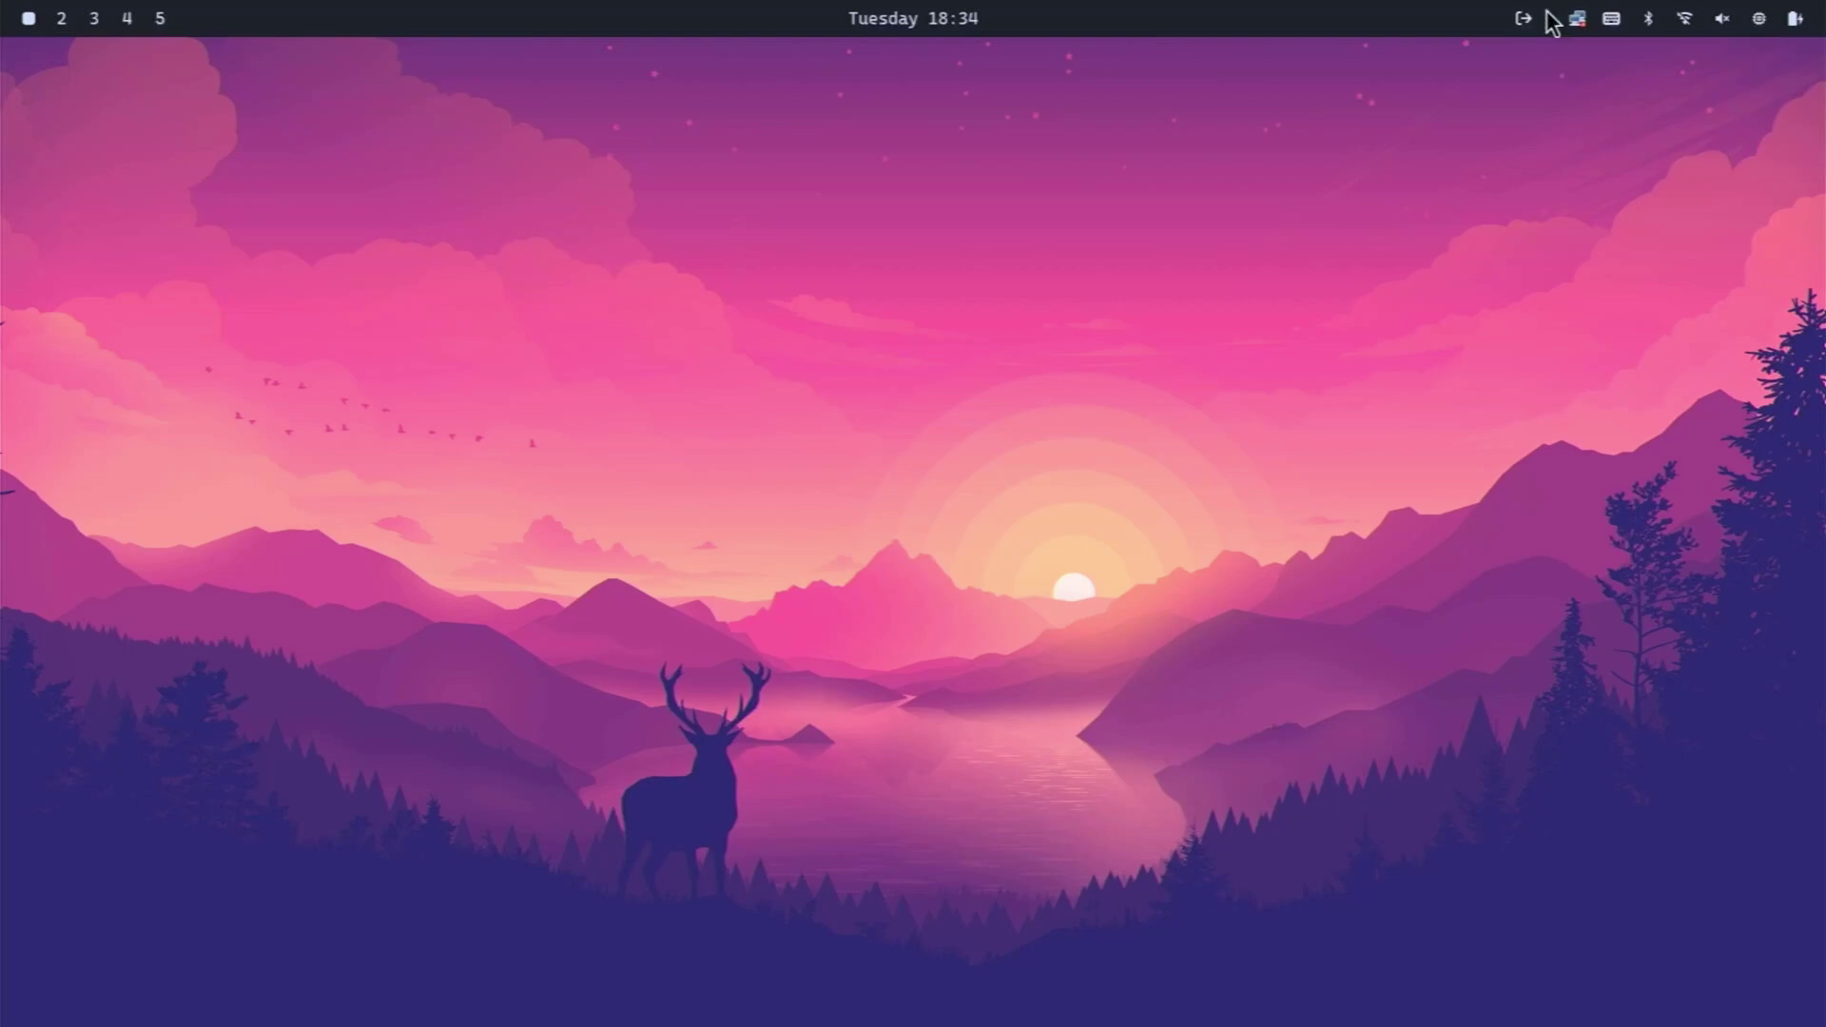
left_click(1578, 19)
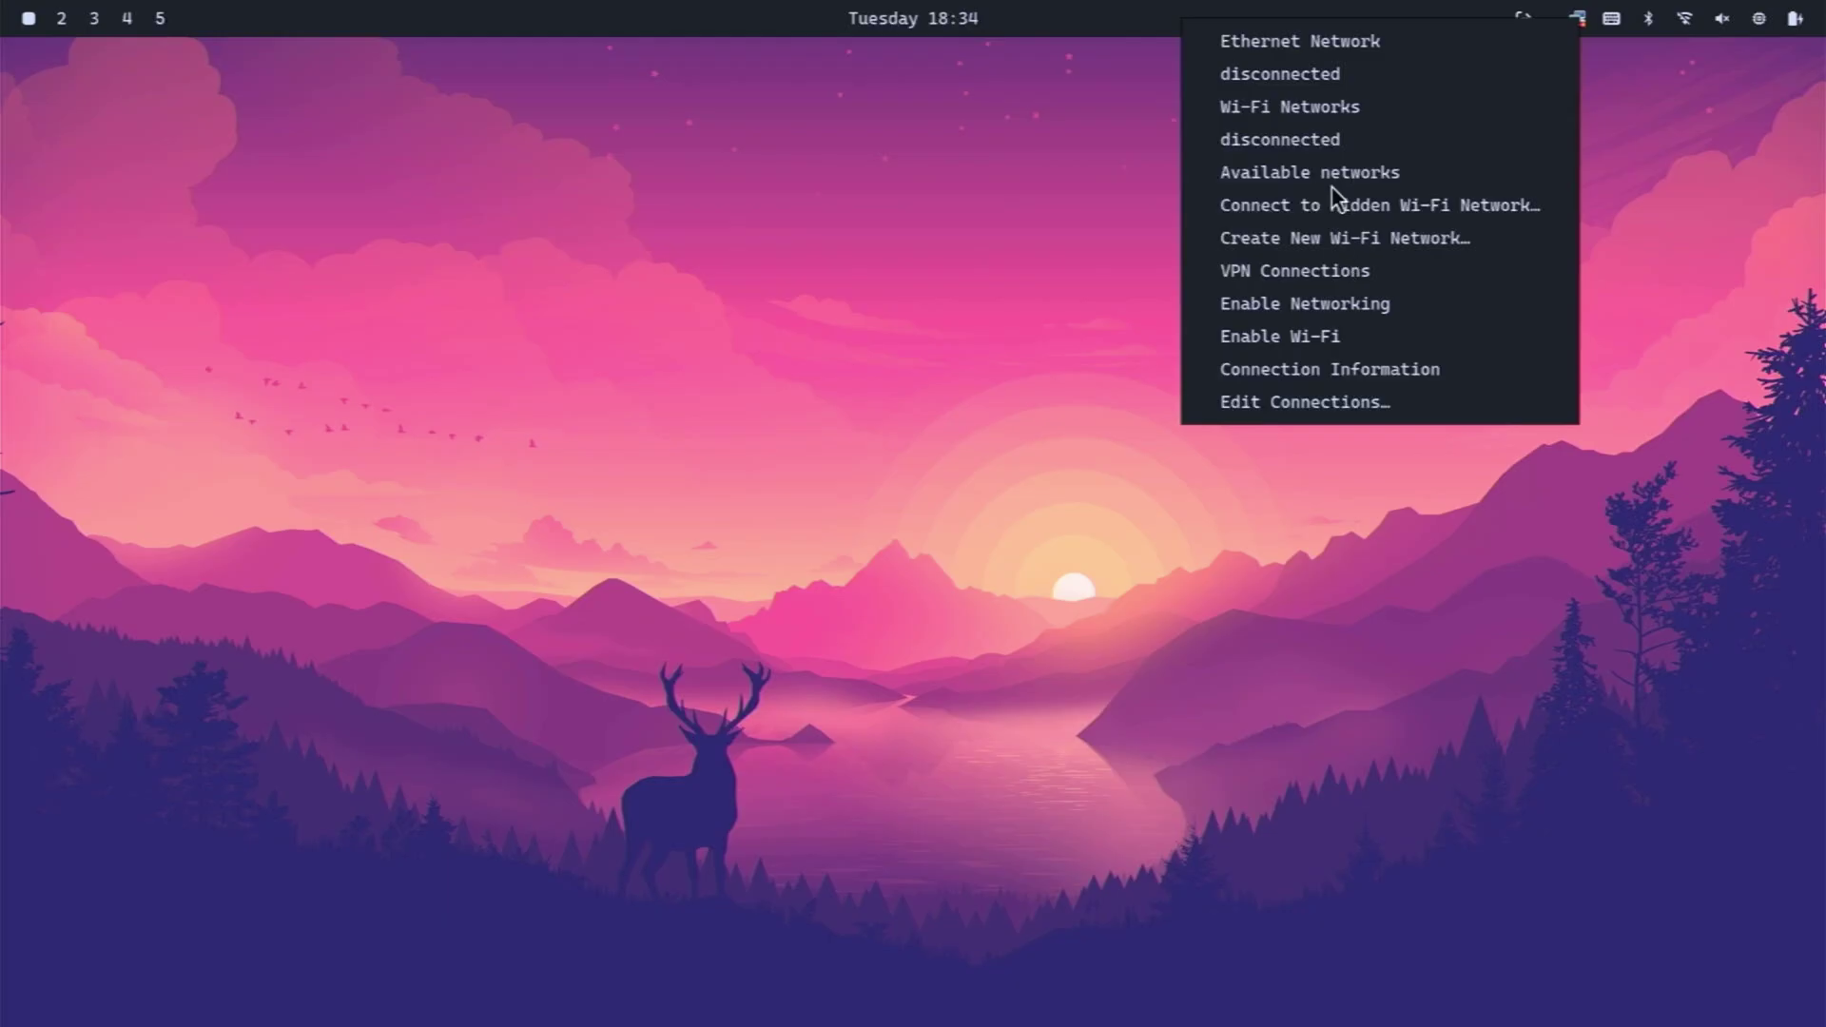
mouse_move(1331, 169)
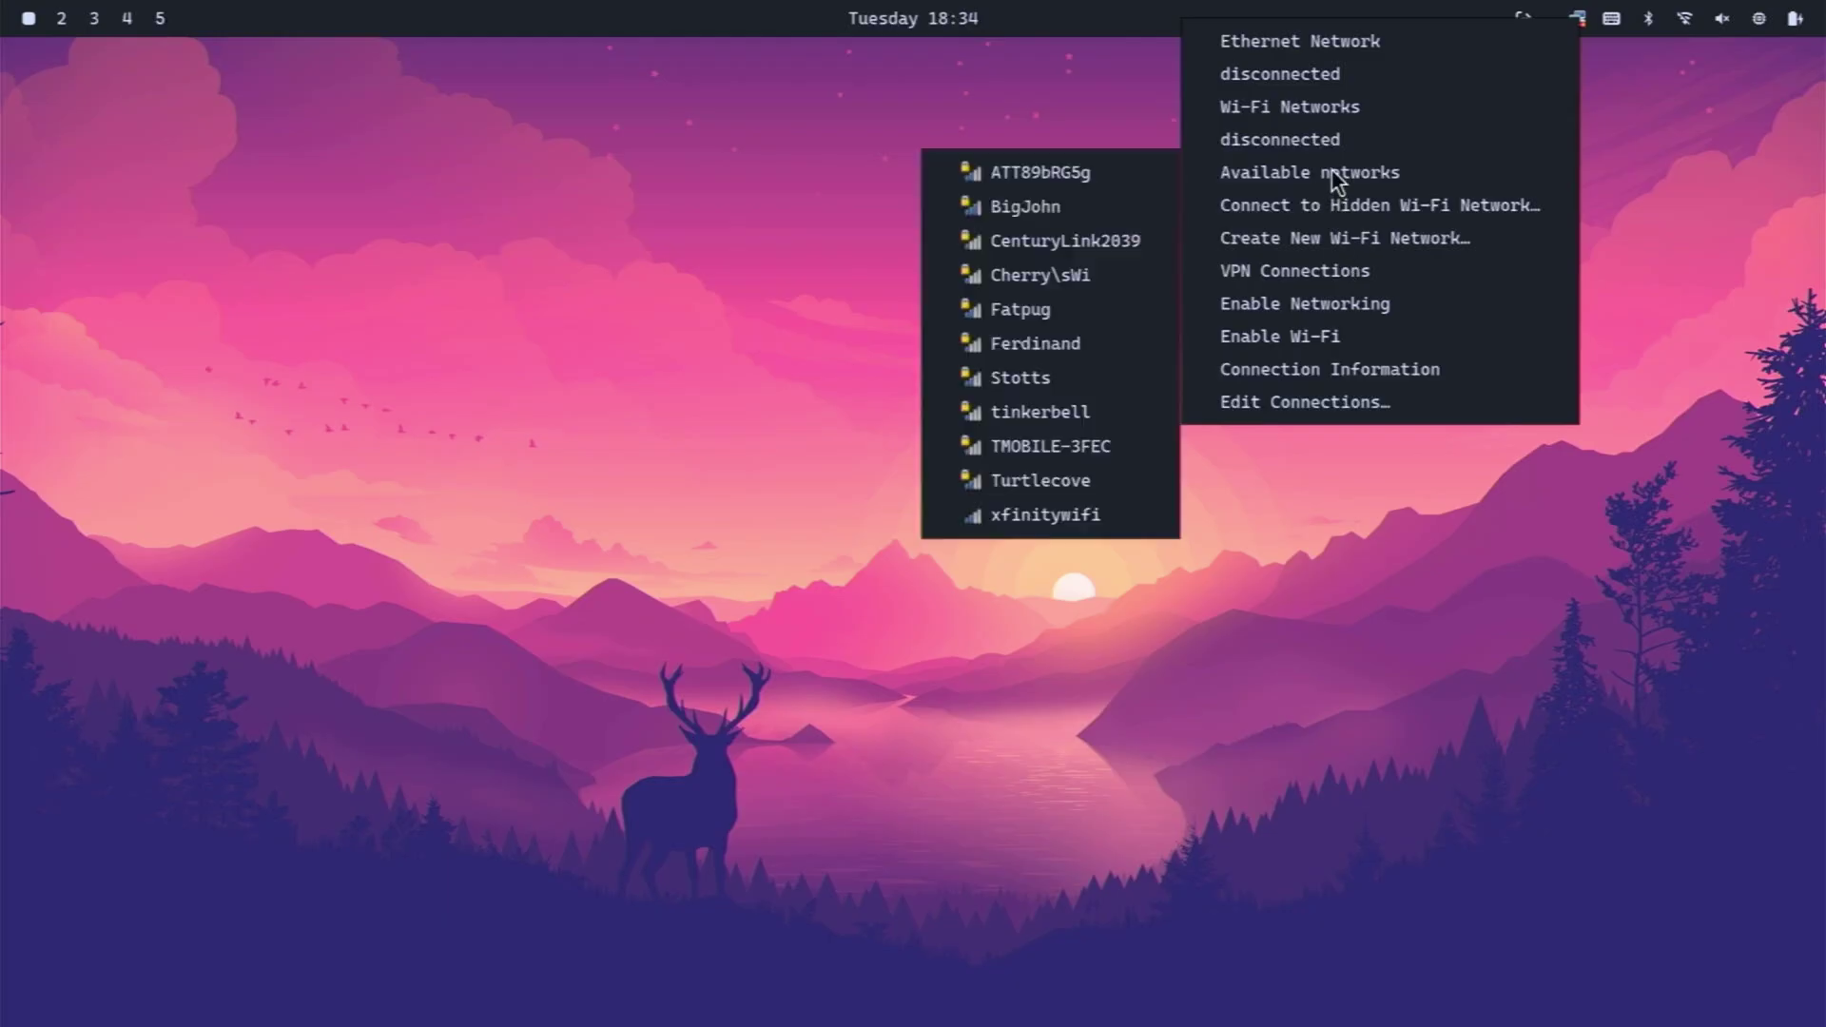
left_click(1029, 208)
left_click(1116, 558)
type("•••••")
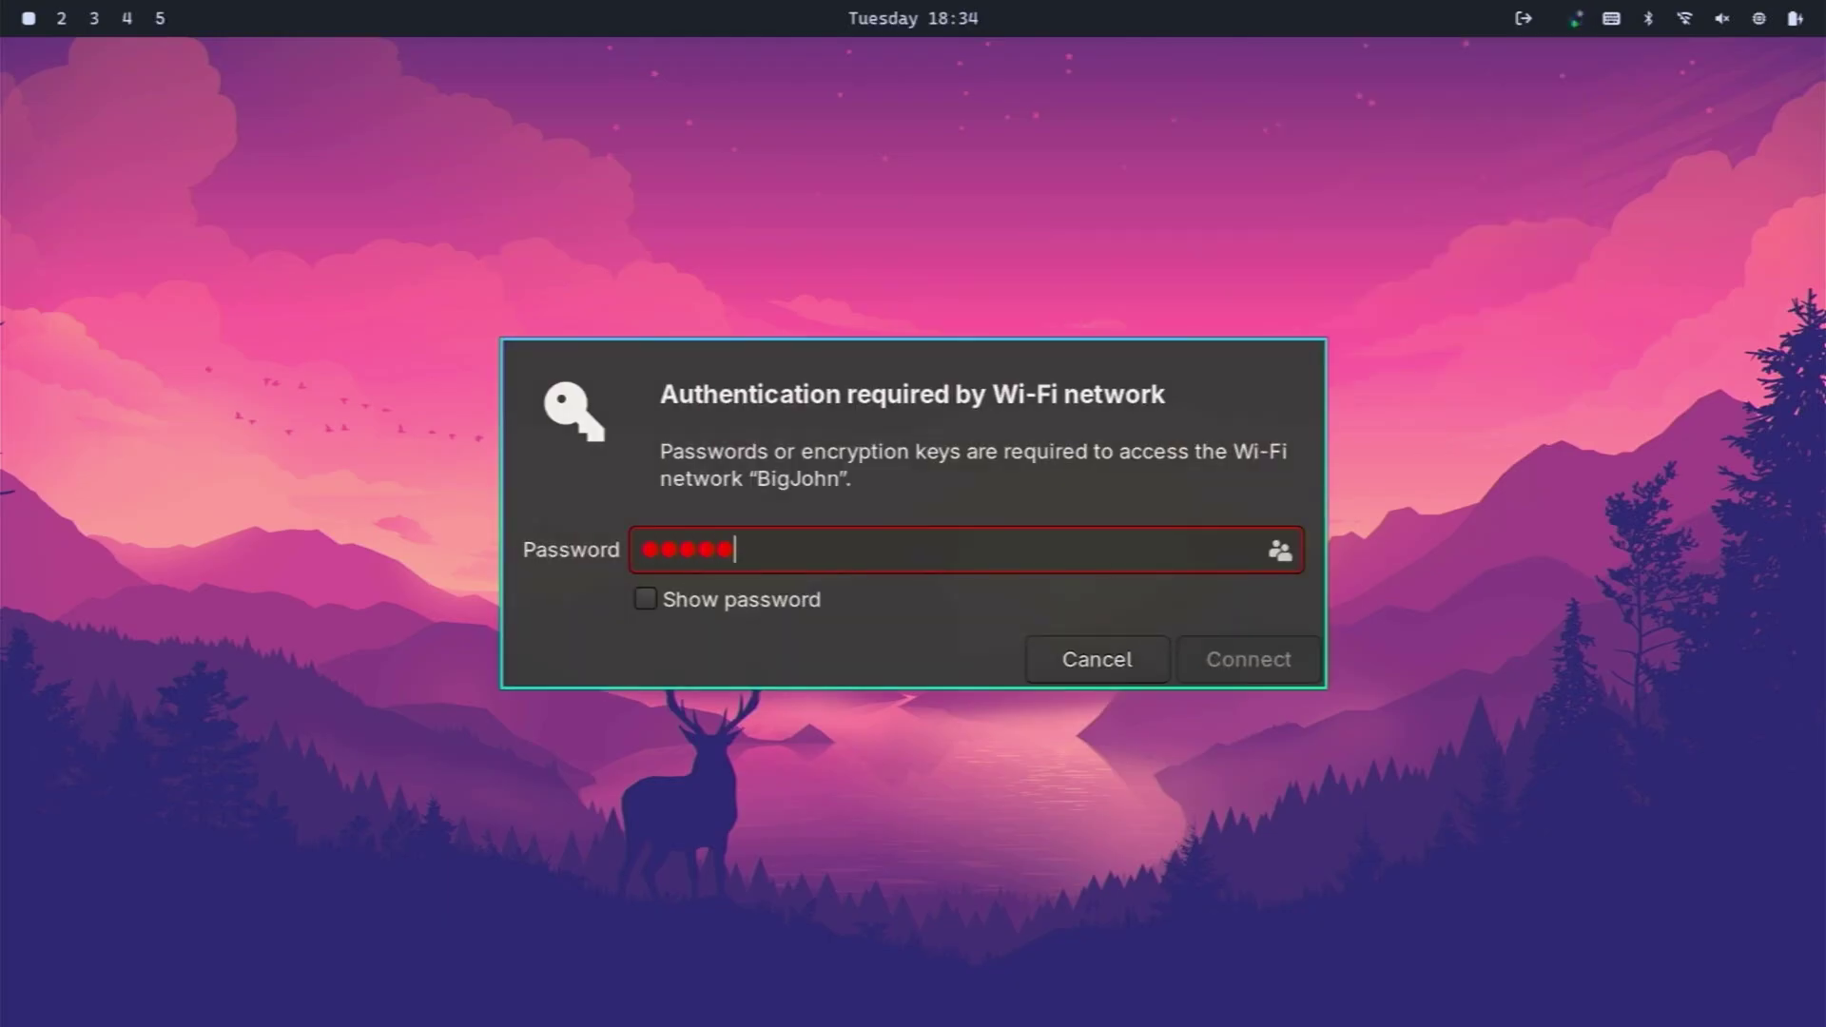
type("••••••")
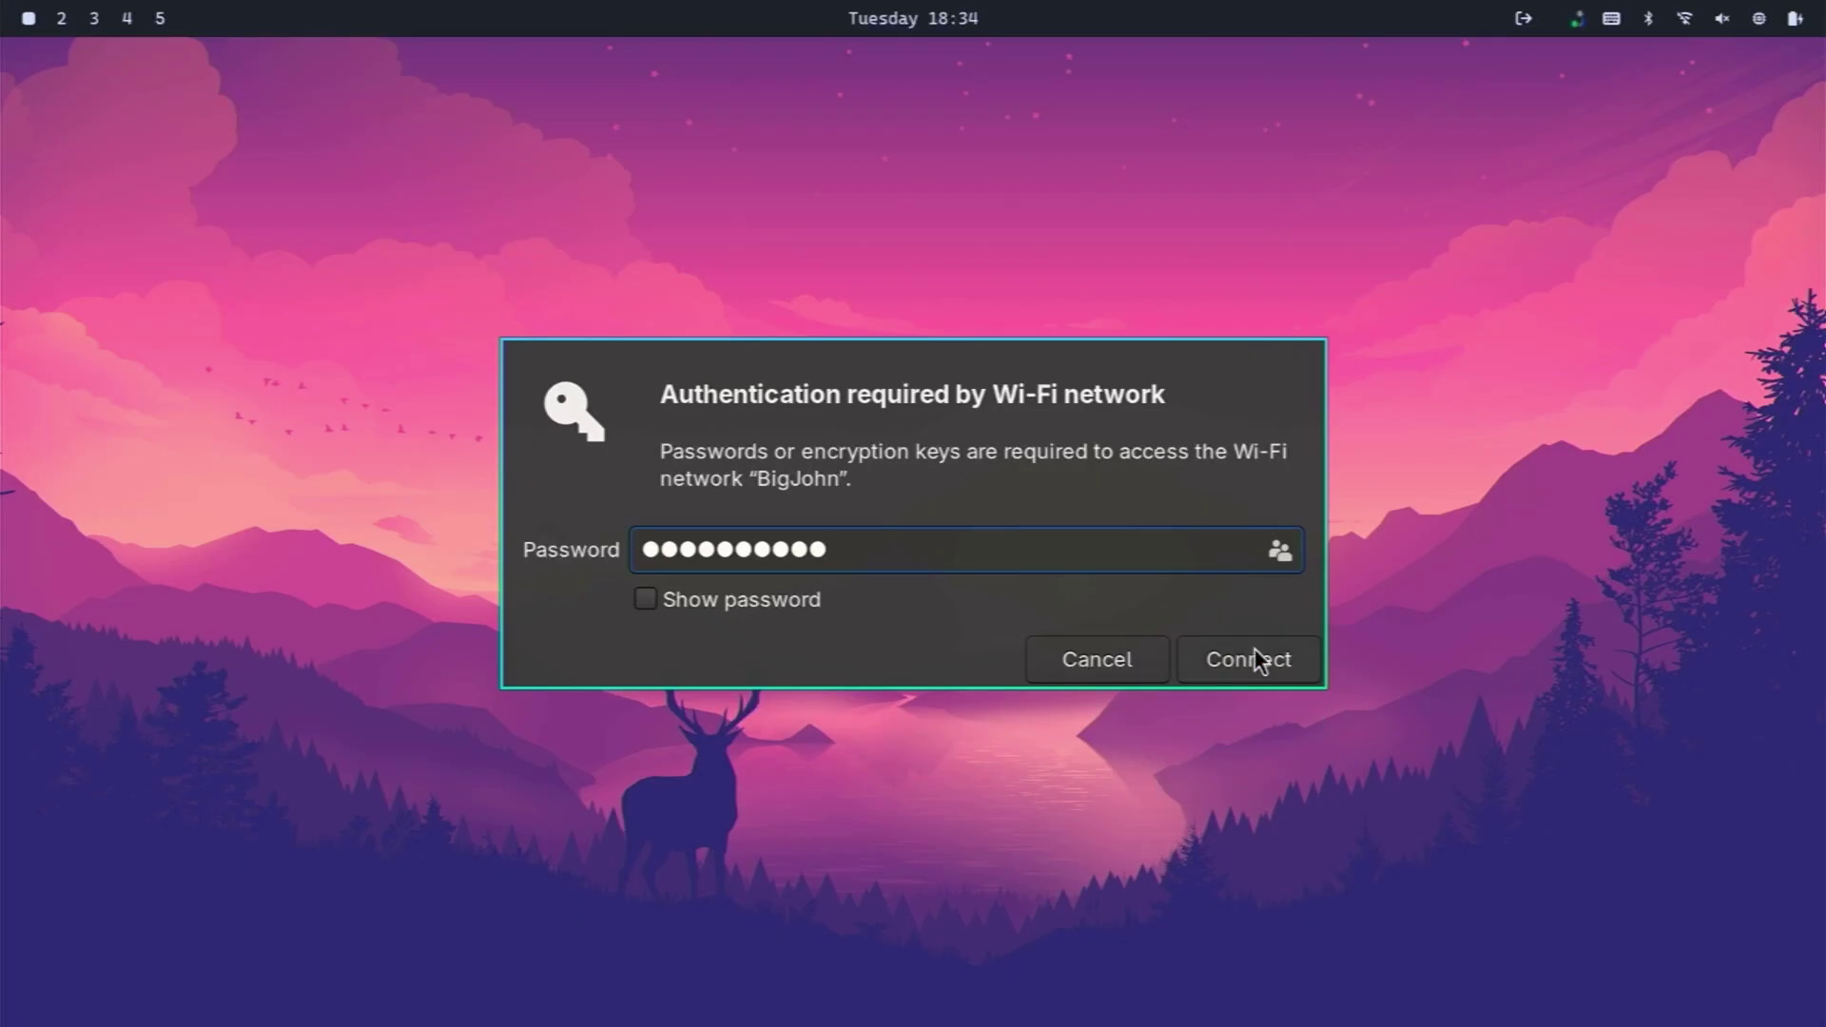
left_click(1251, 652)
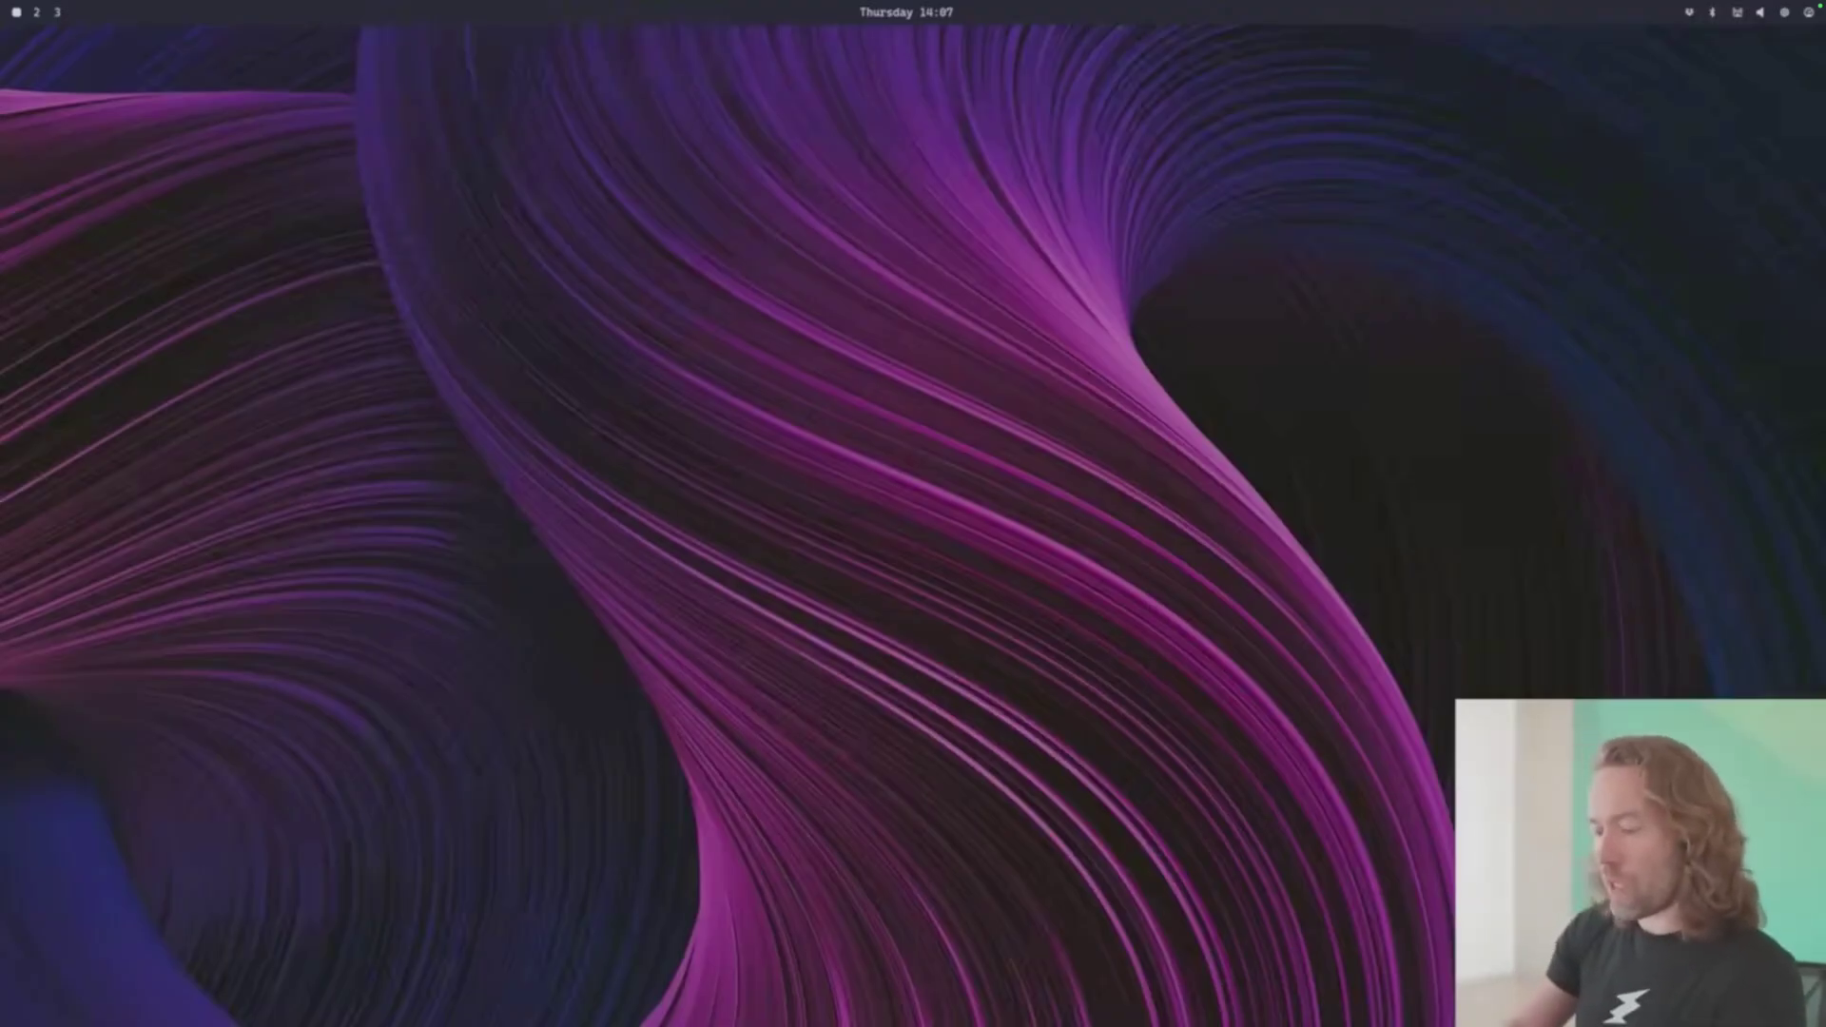
- Open a browser and a terminal tiled beside it, briefly opening and closing btop
key("super+b")
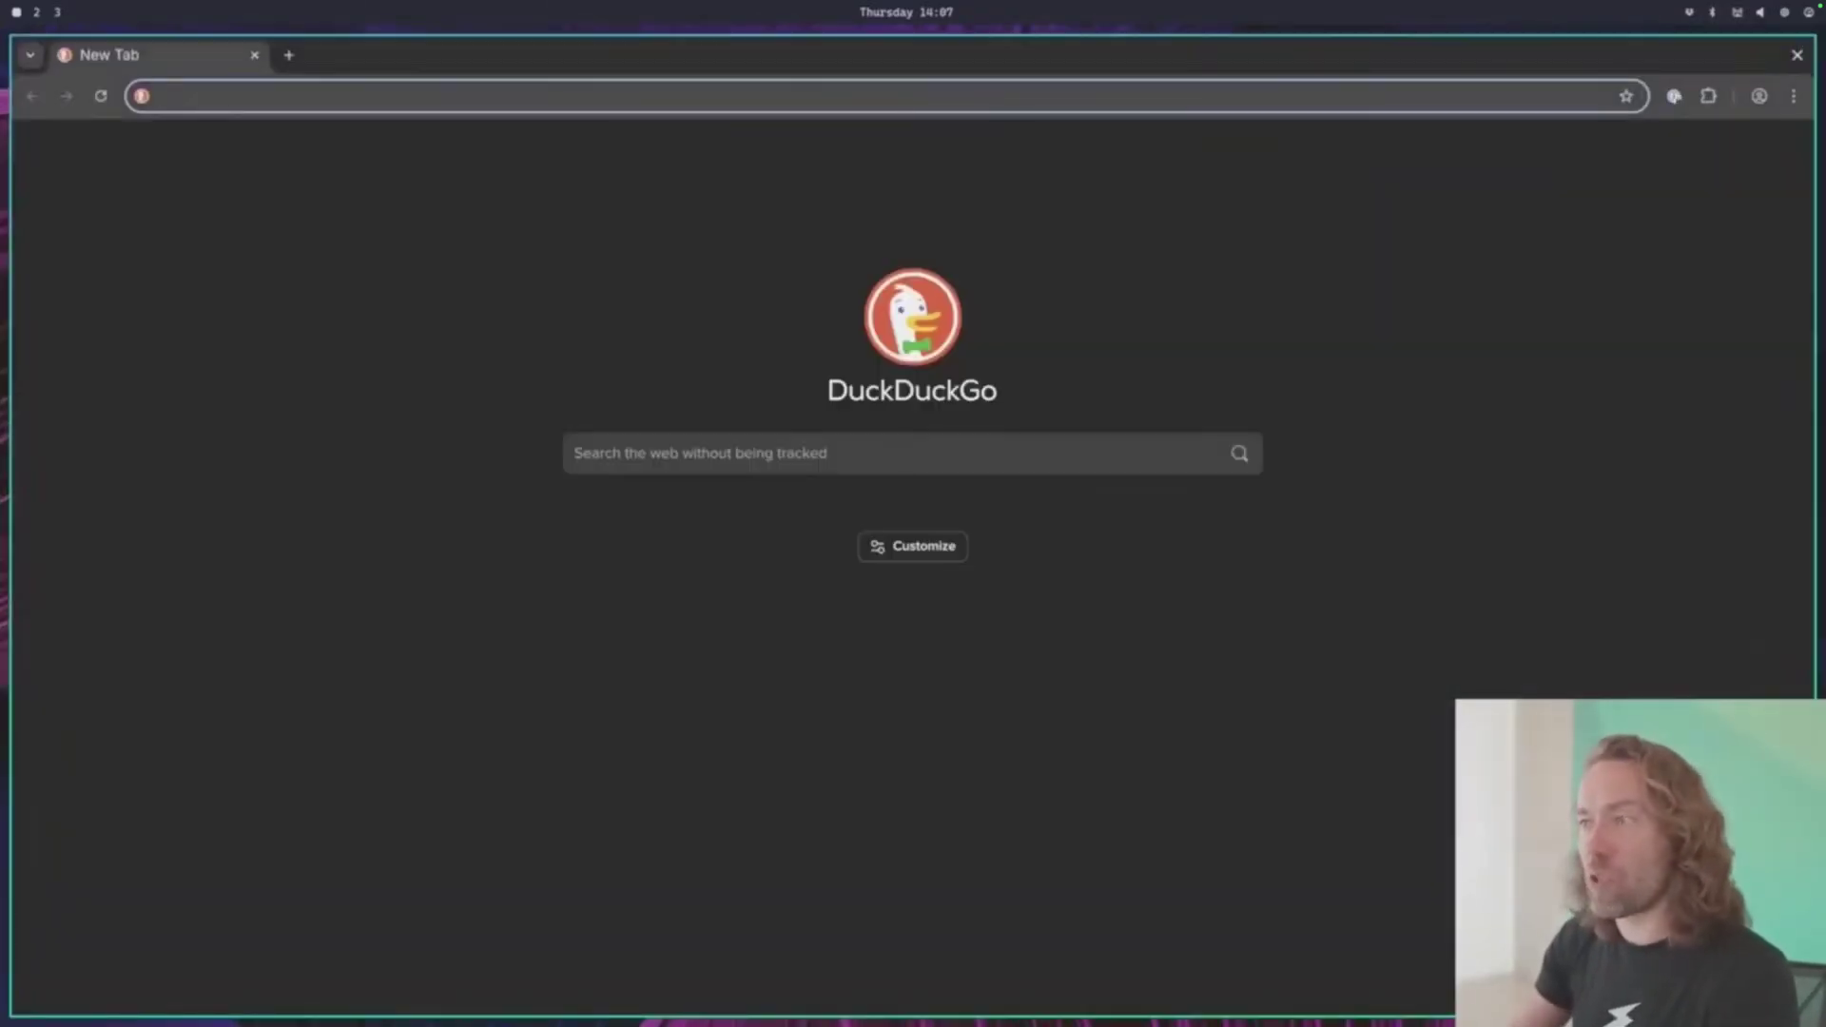
key("super+Return")
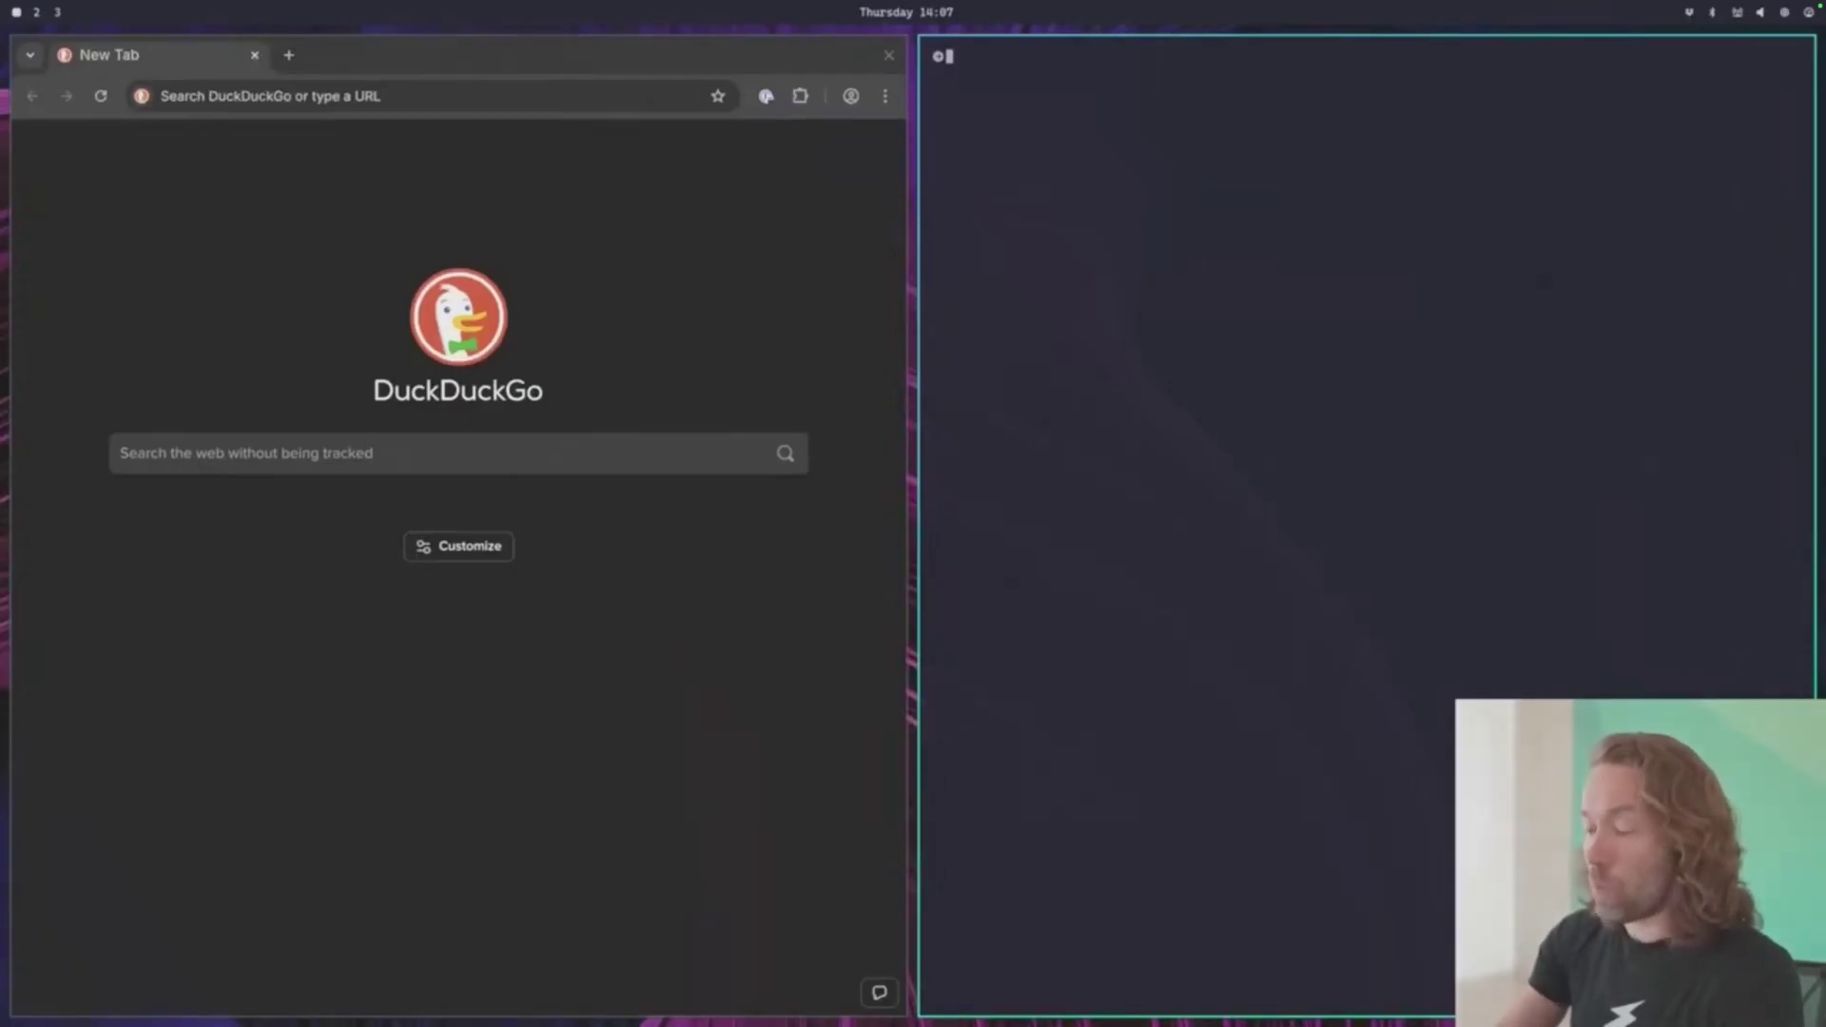
key("super+t")
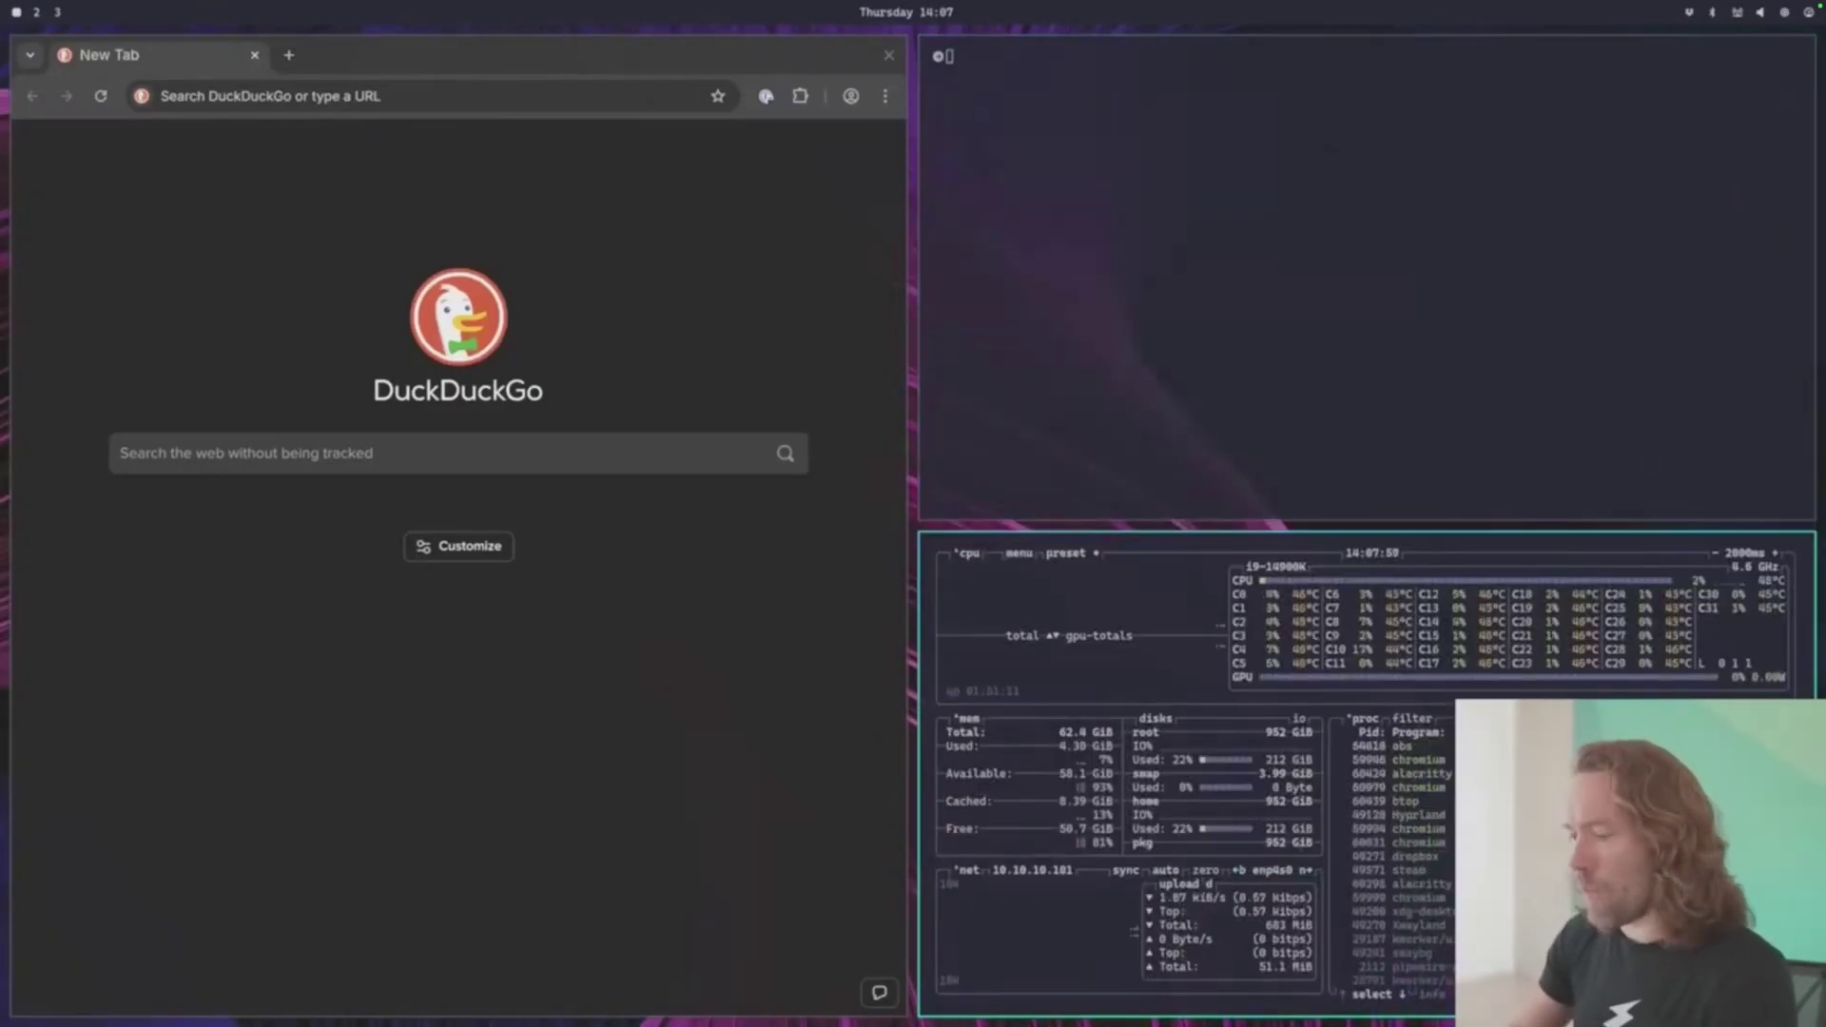
key("super+w")
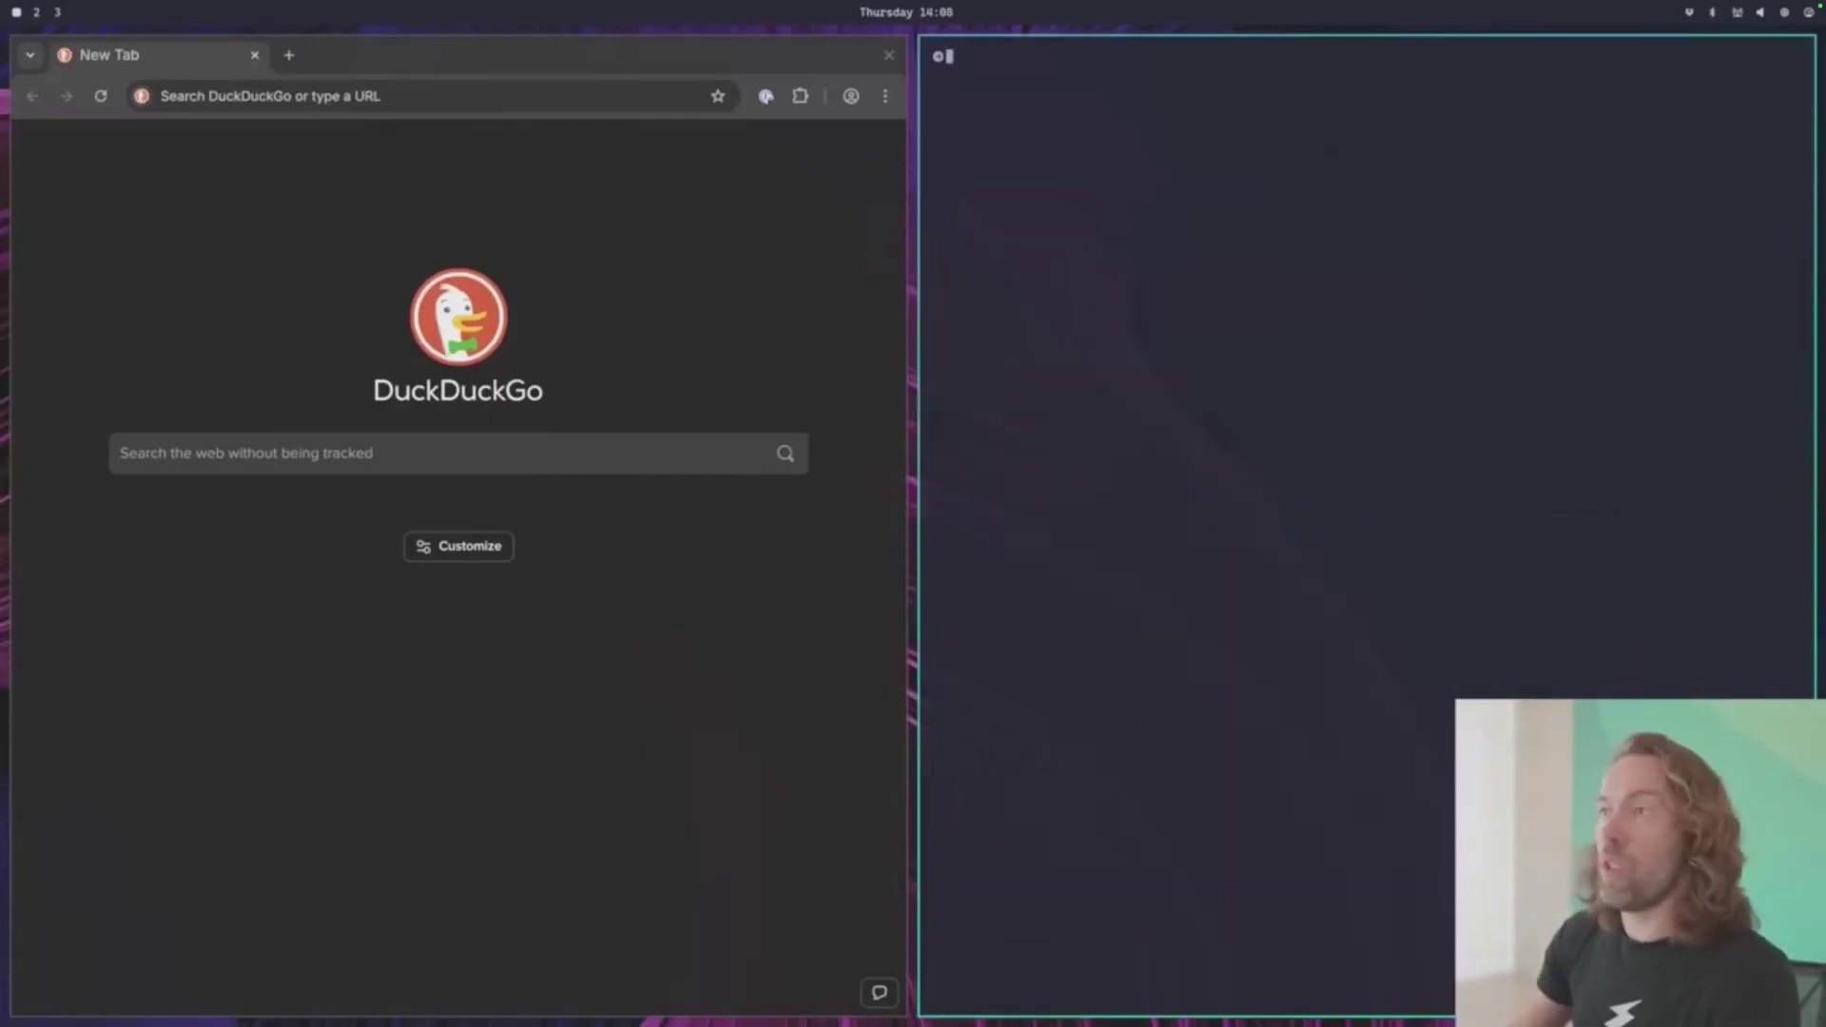
- Swap the terminal left and right twice, then toggle the split to stacked and back
key("super+shift+Left")
key("super+shift+Right")
key("super+shift+Left")
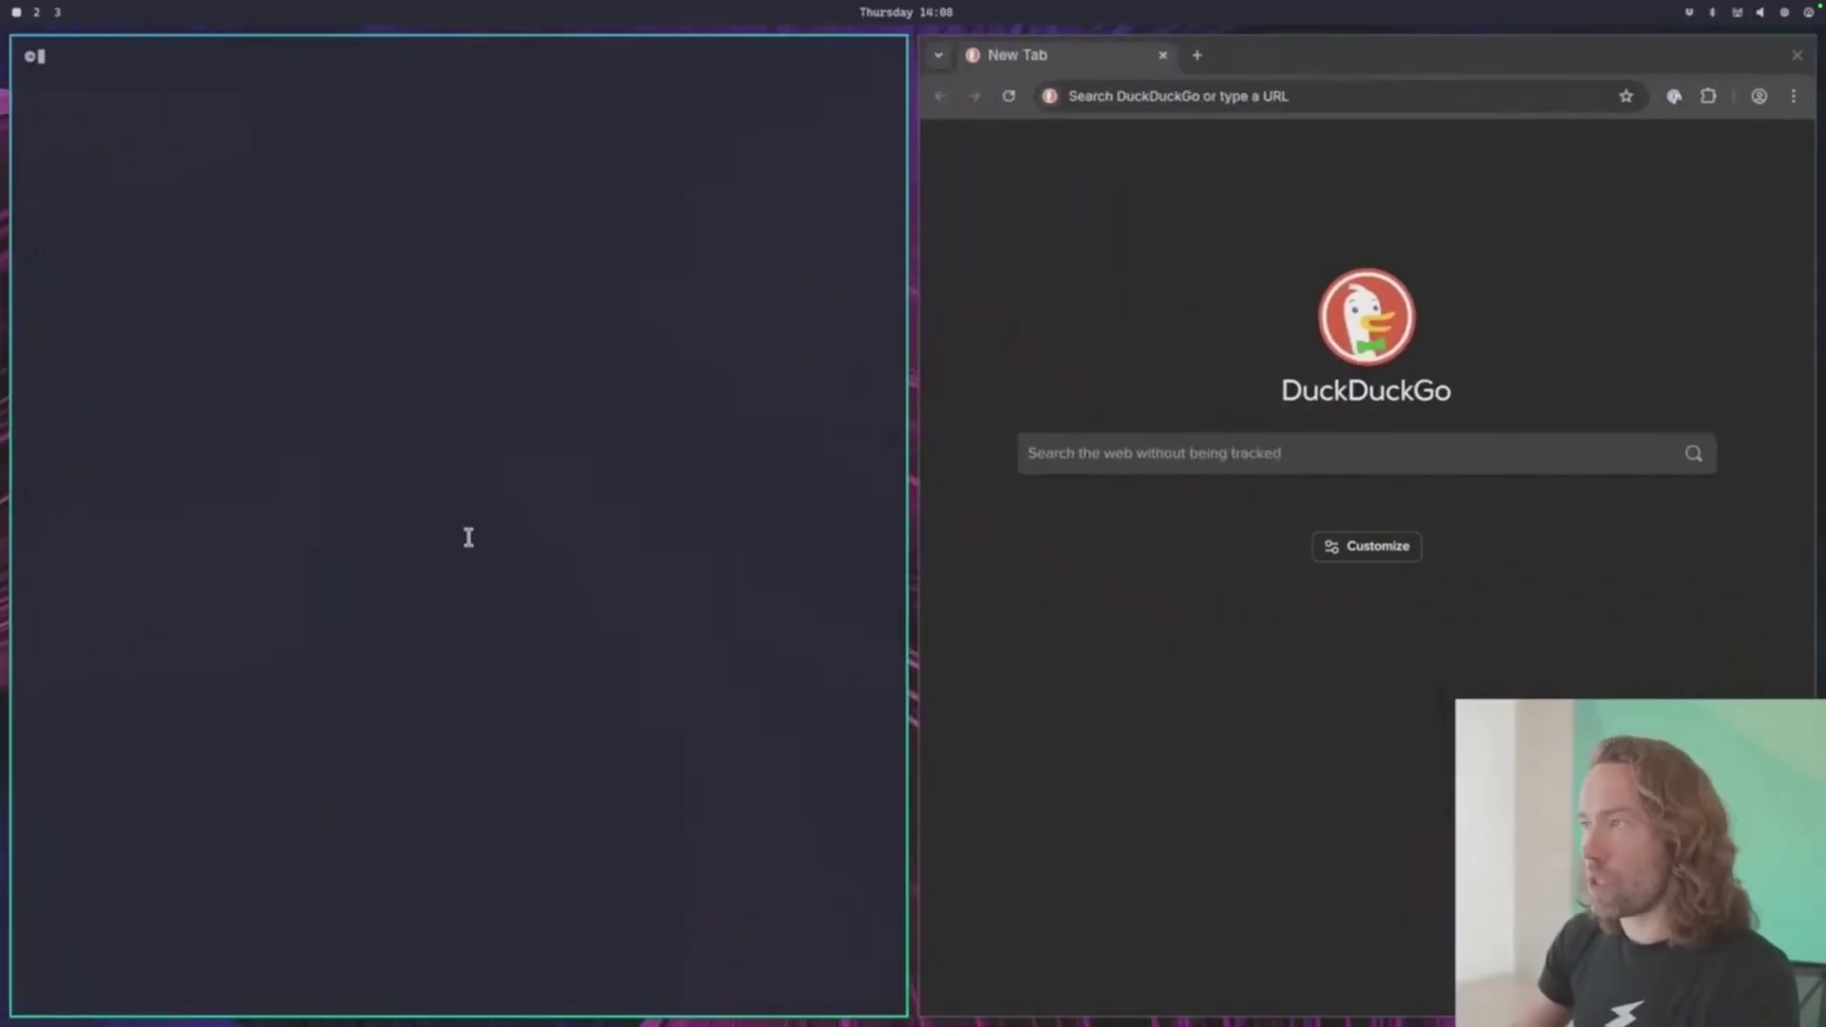
key("super+shift+Right")
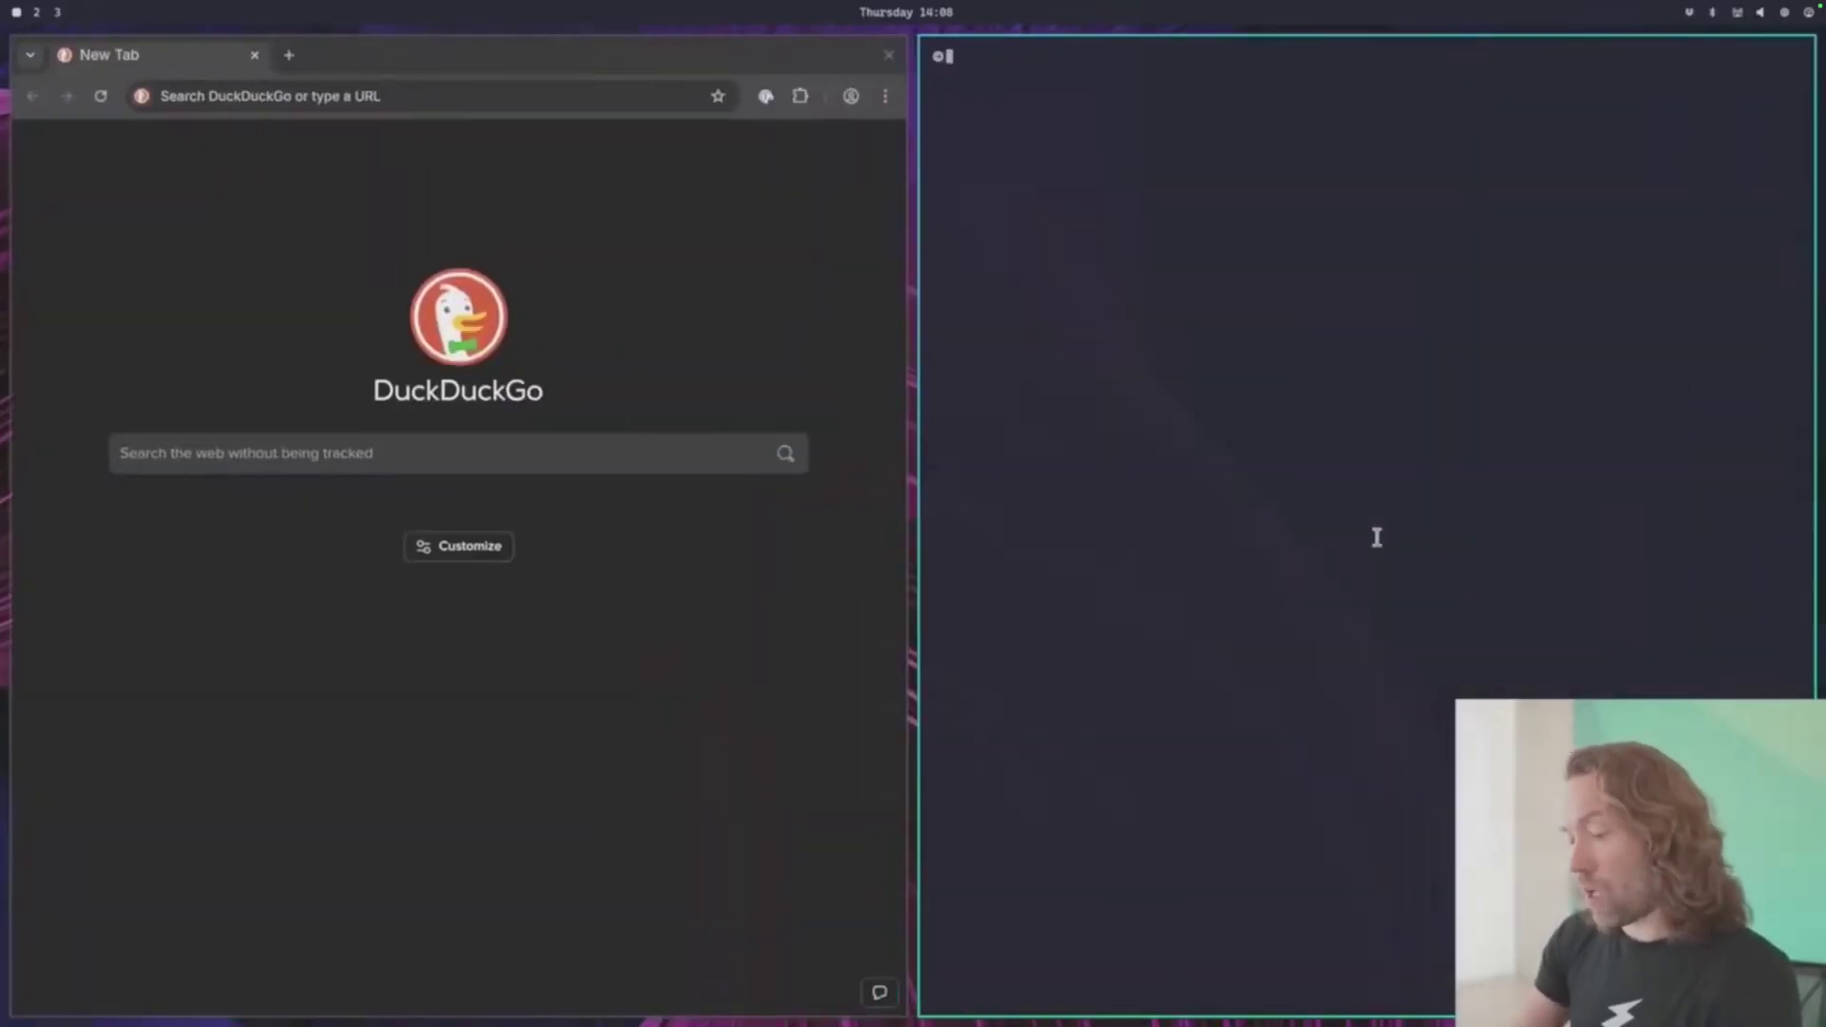
key("super+j")
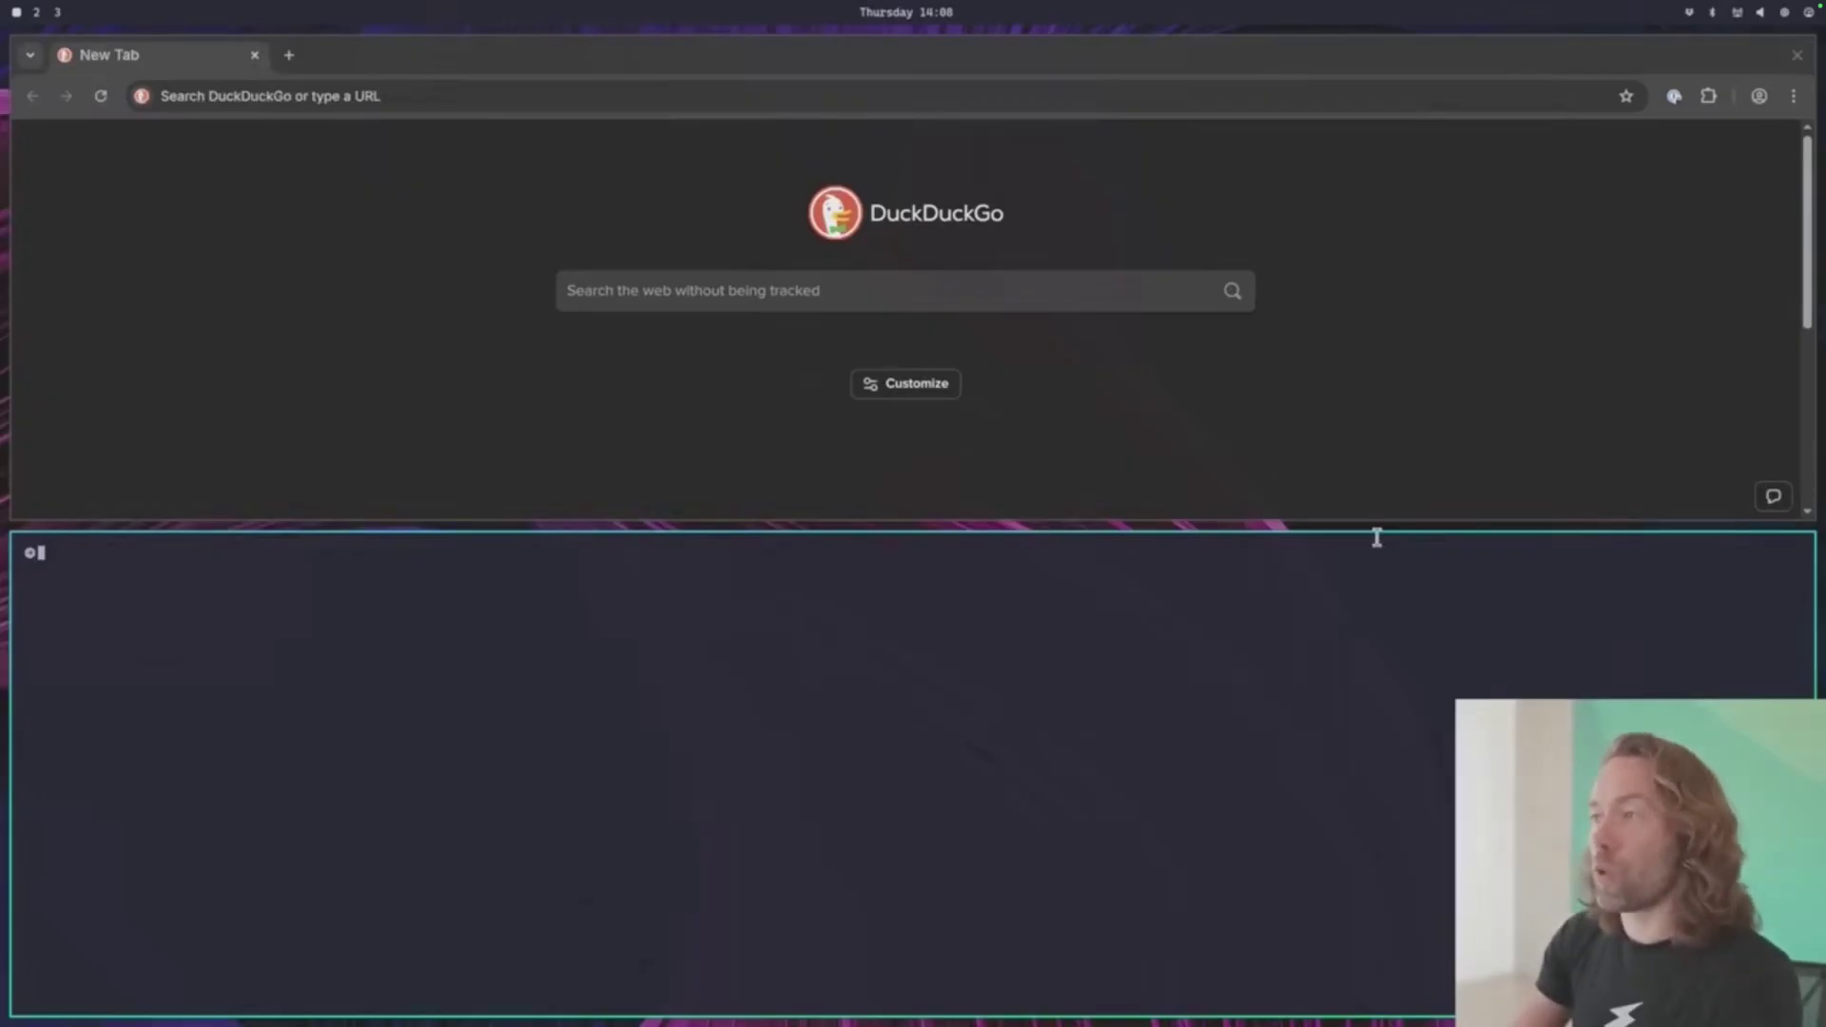
key("super+j")
- Open btop, visit workspace 2 and return to 1, then close the extra windows
key("super+t")
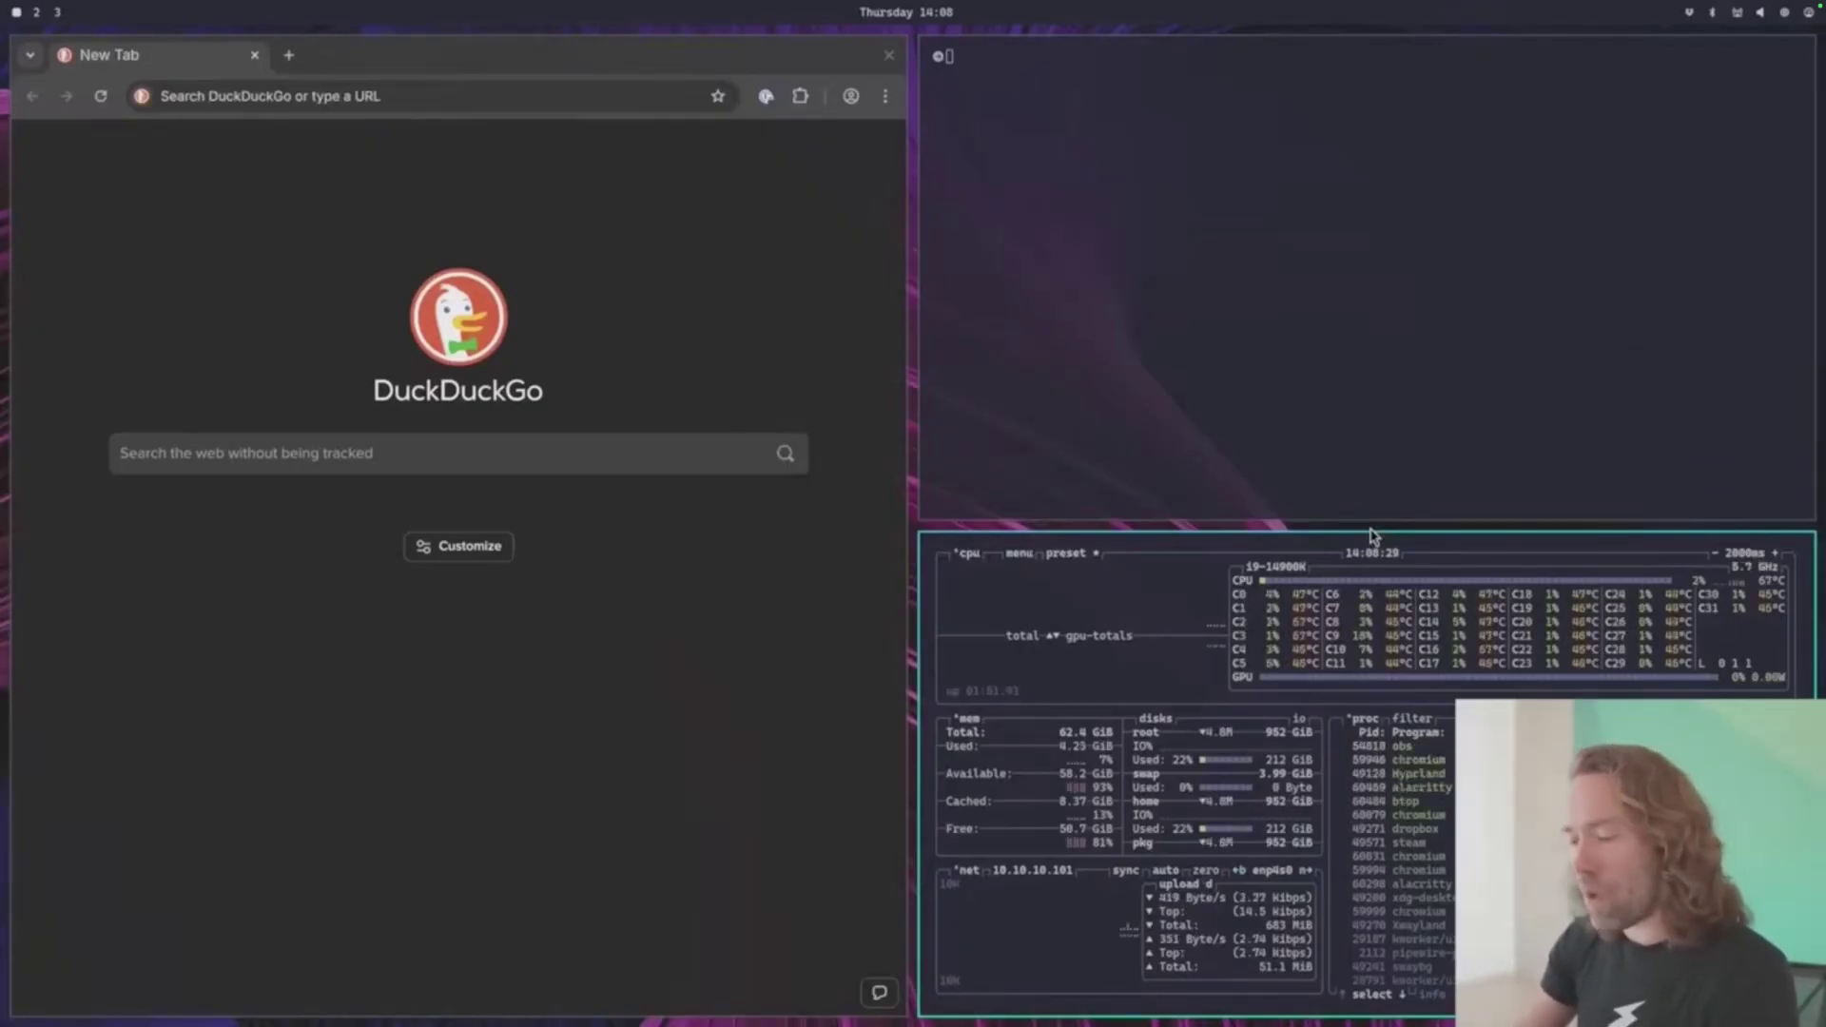
key("super+2")
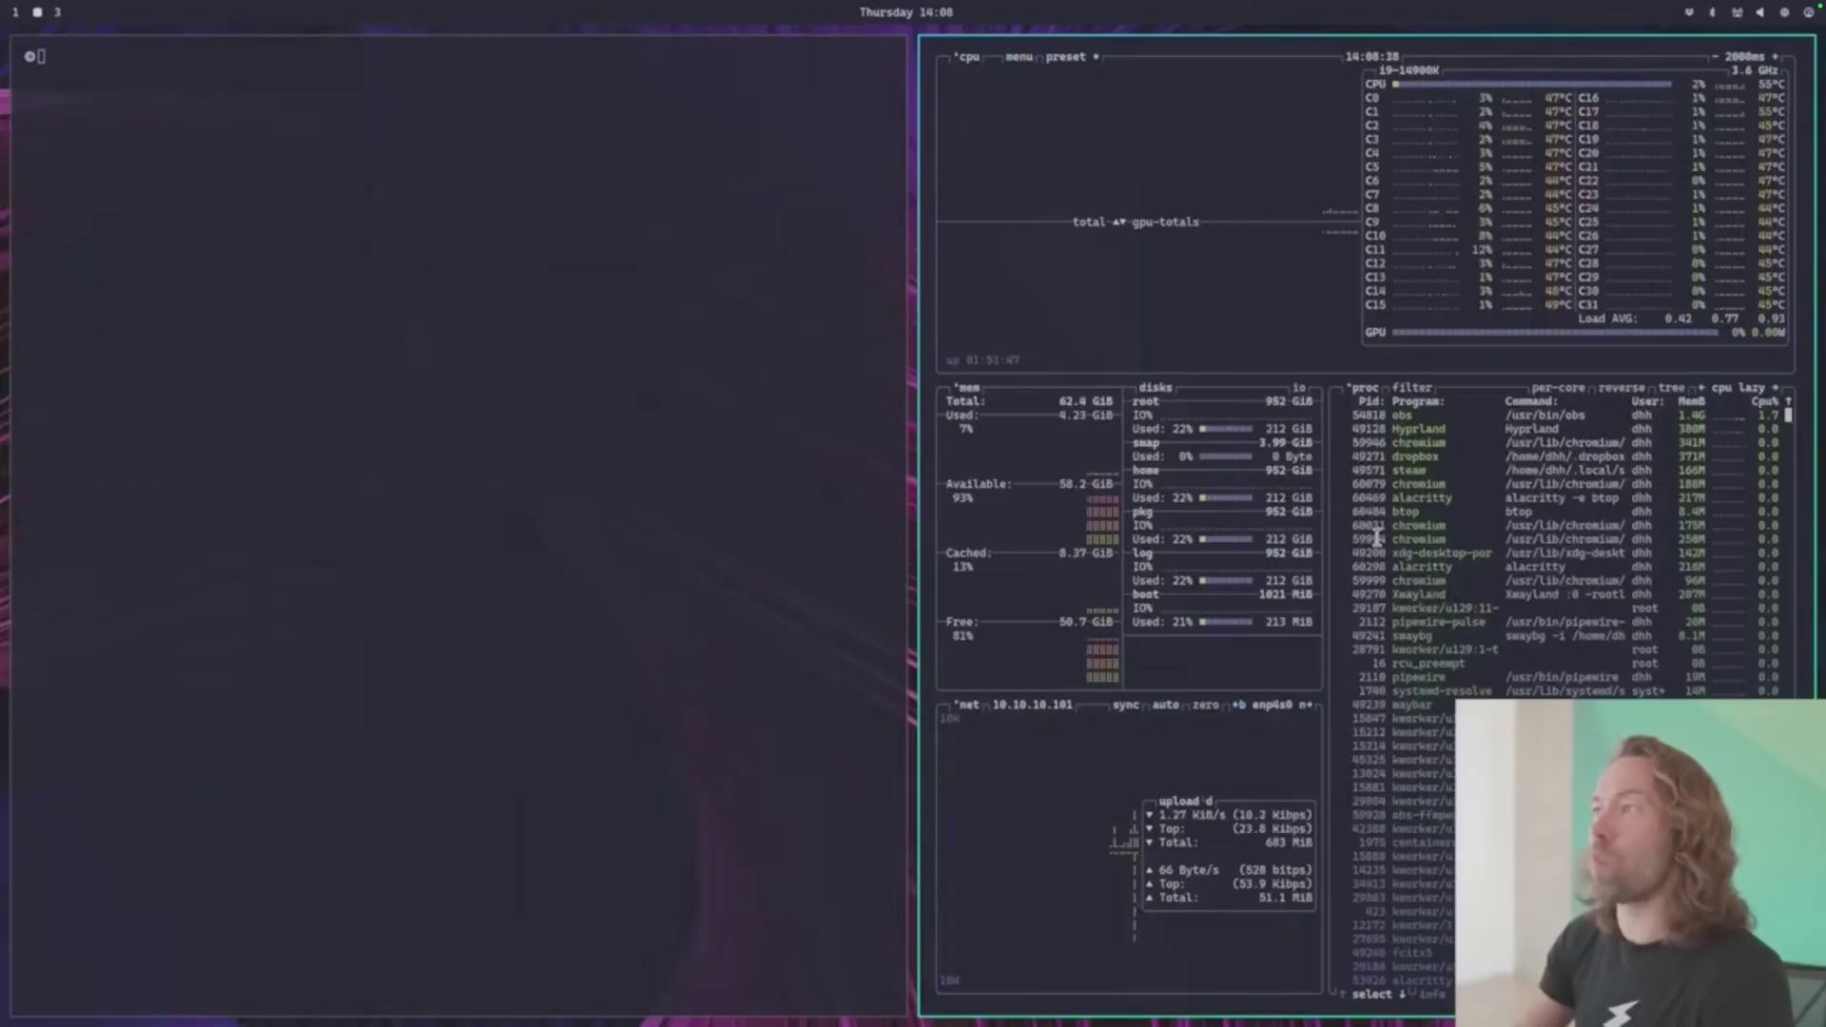
key("super+1")
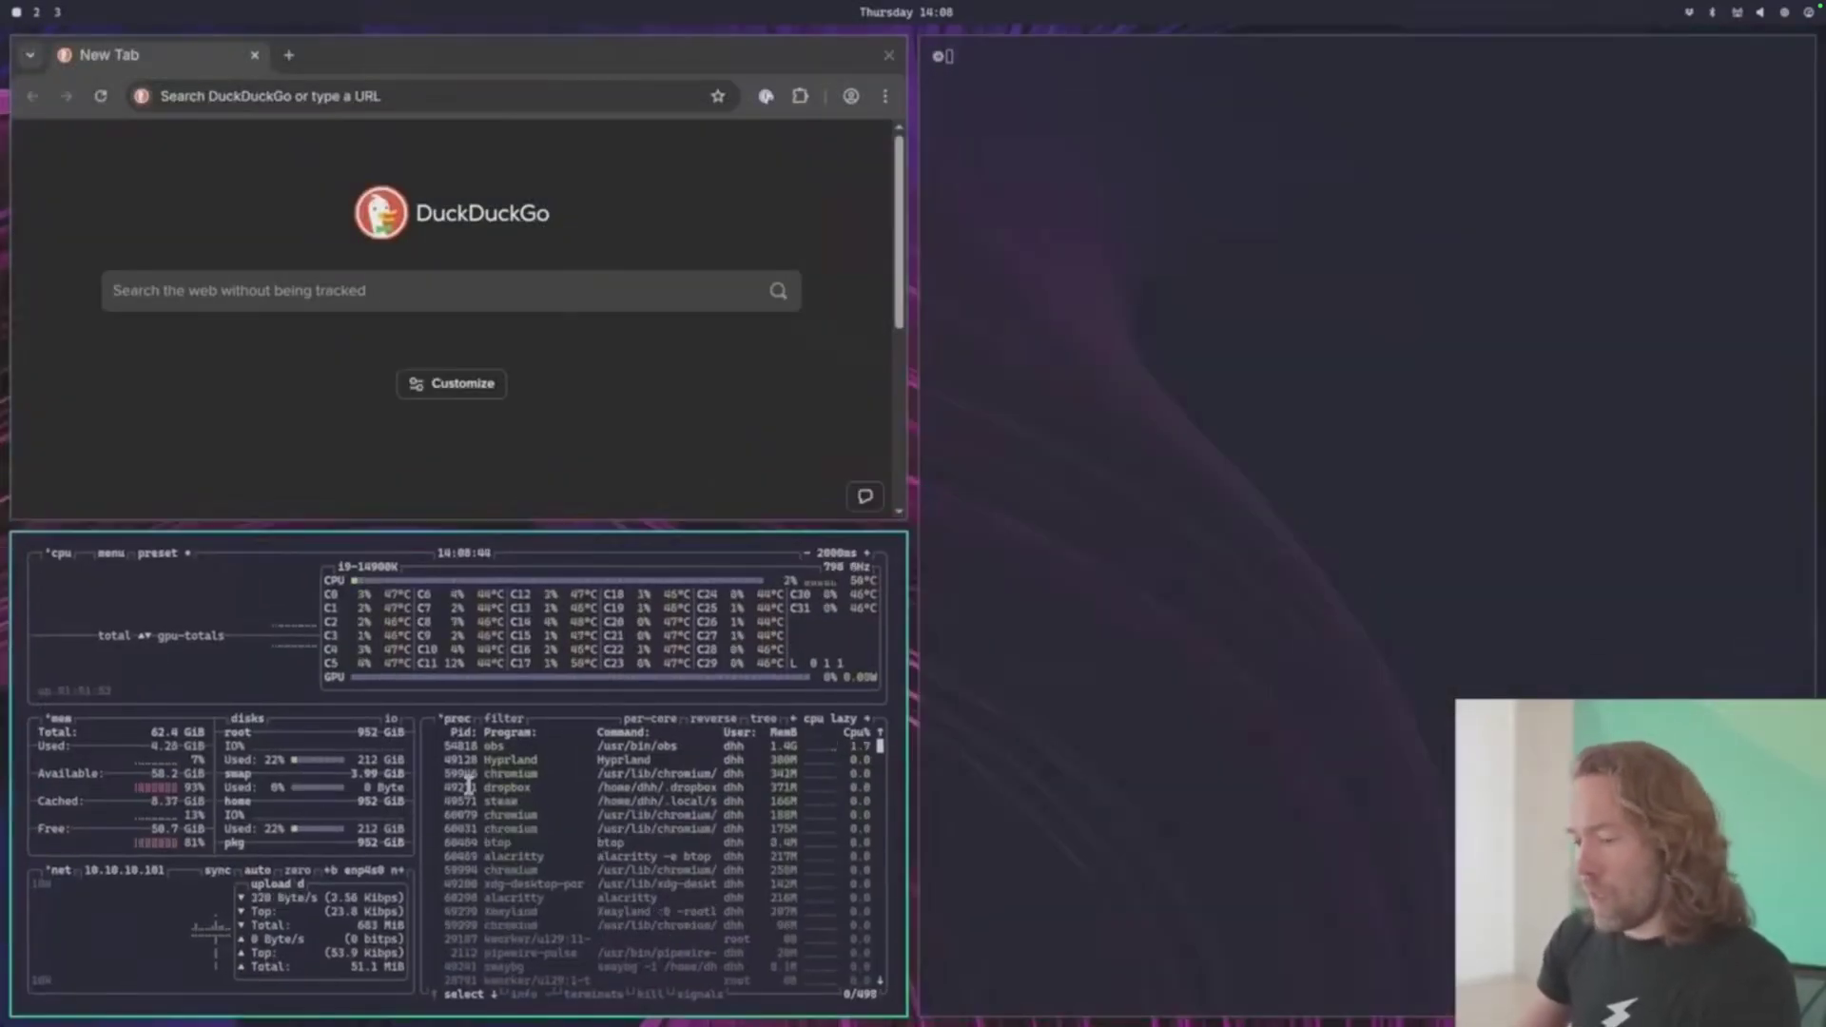
key("super+w")
key("super+w")
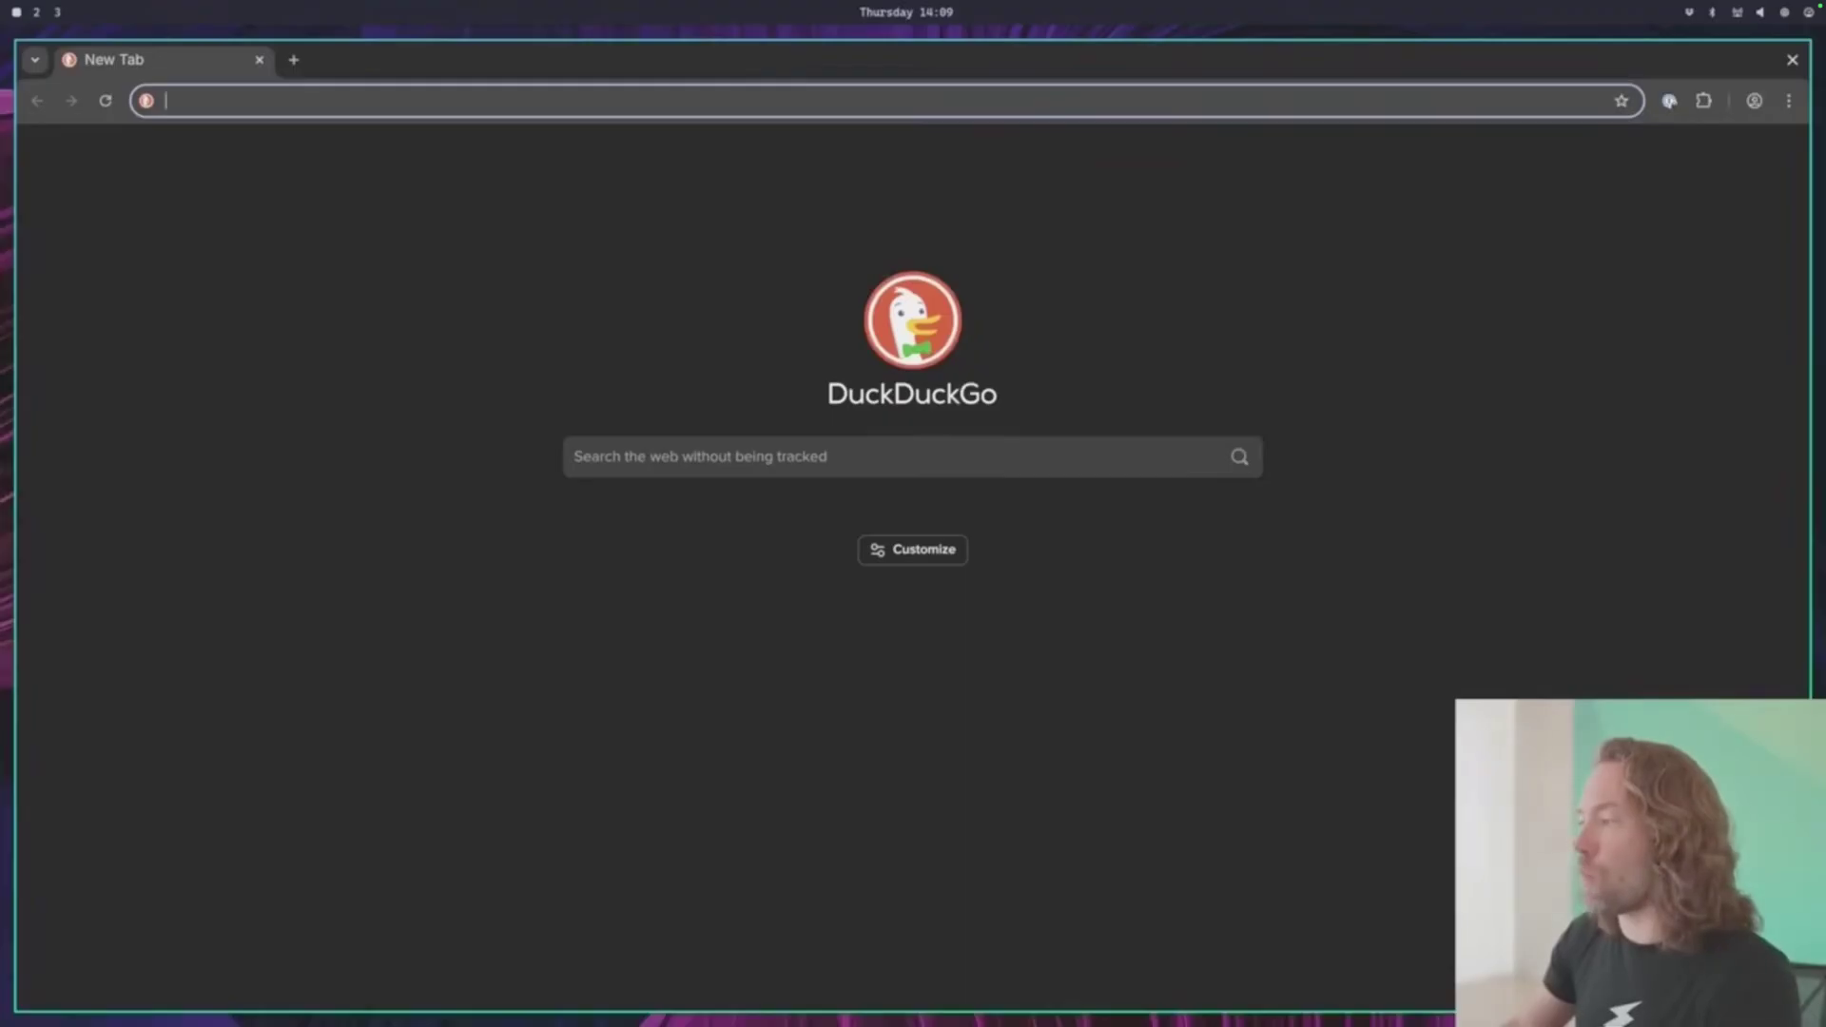
- Float the browser and re-tile it, then add a terminal tiled beside it
key("super+v")
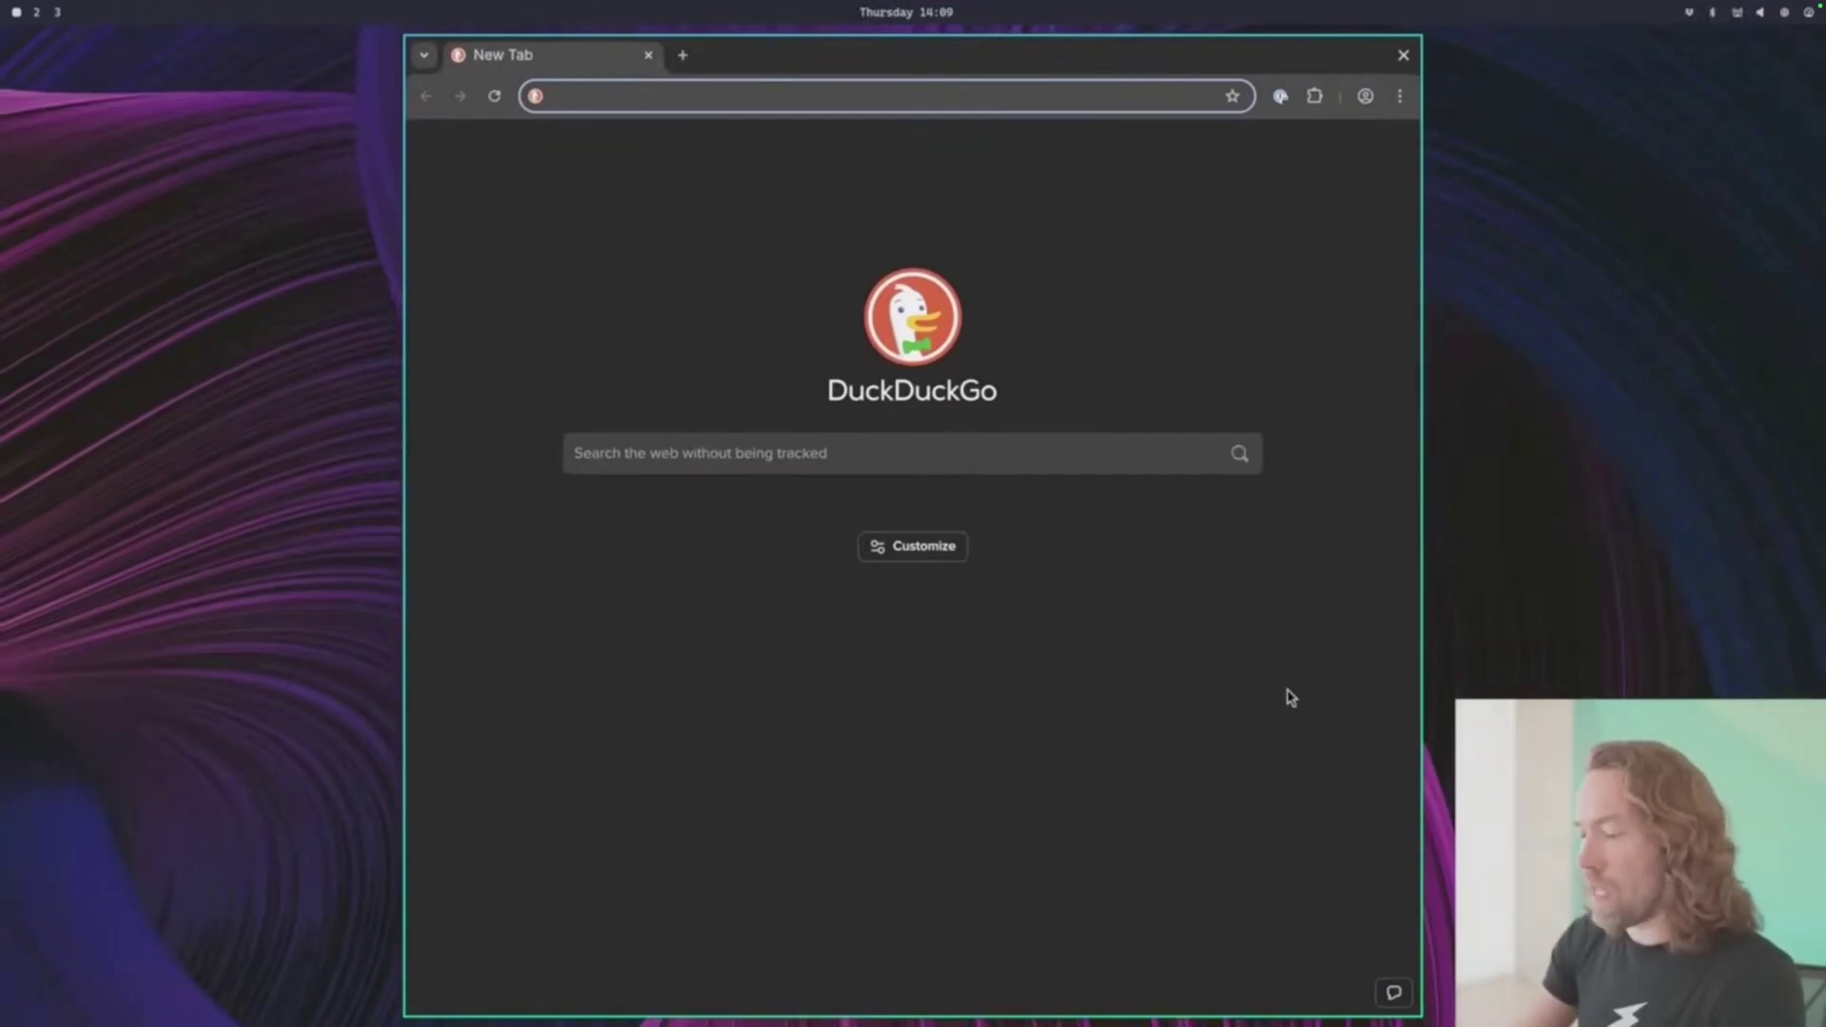
key("super+v")
key("super+Return")
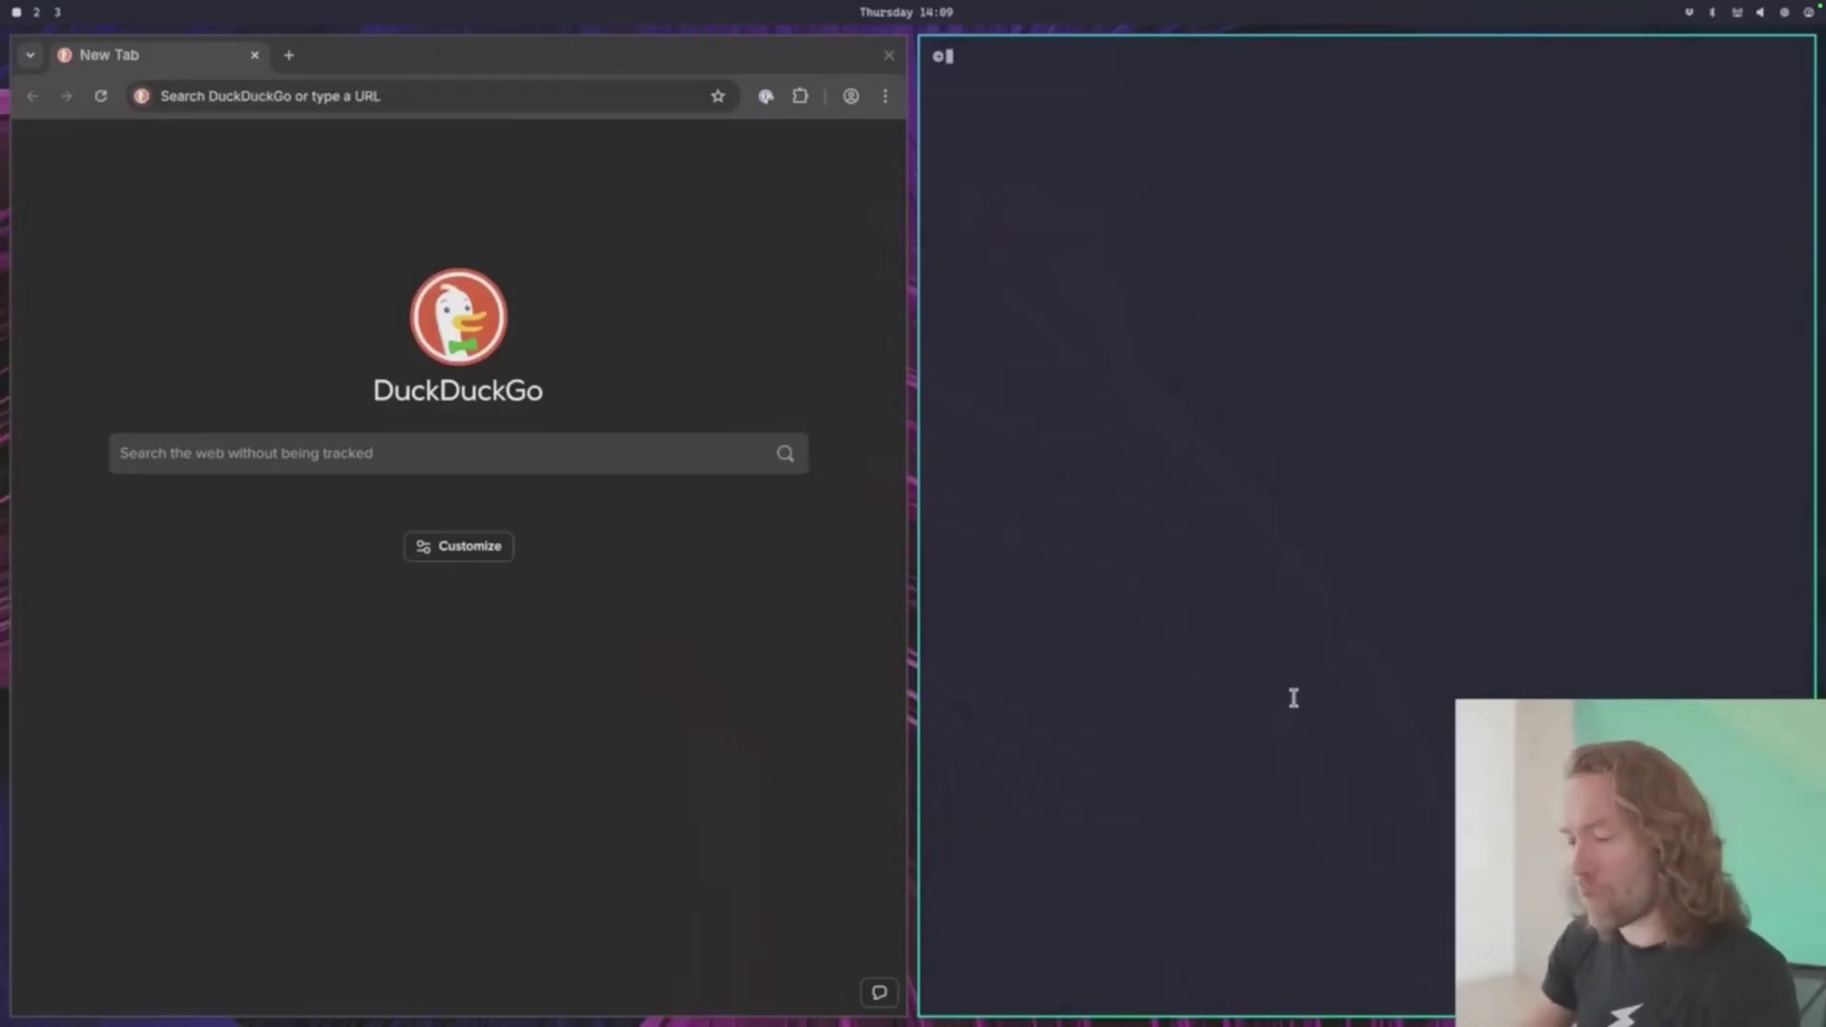
- Ask the ChatGPT web app 'What is Omarchy?' and run ls in the terminal
key("super+a")
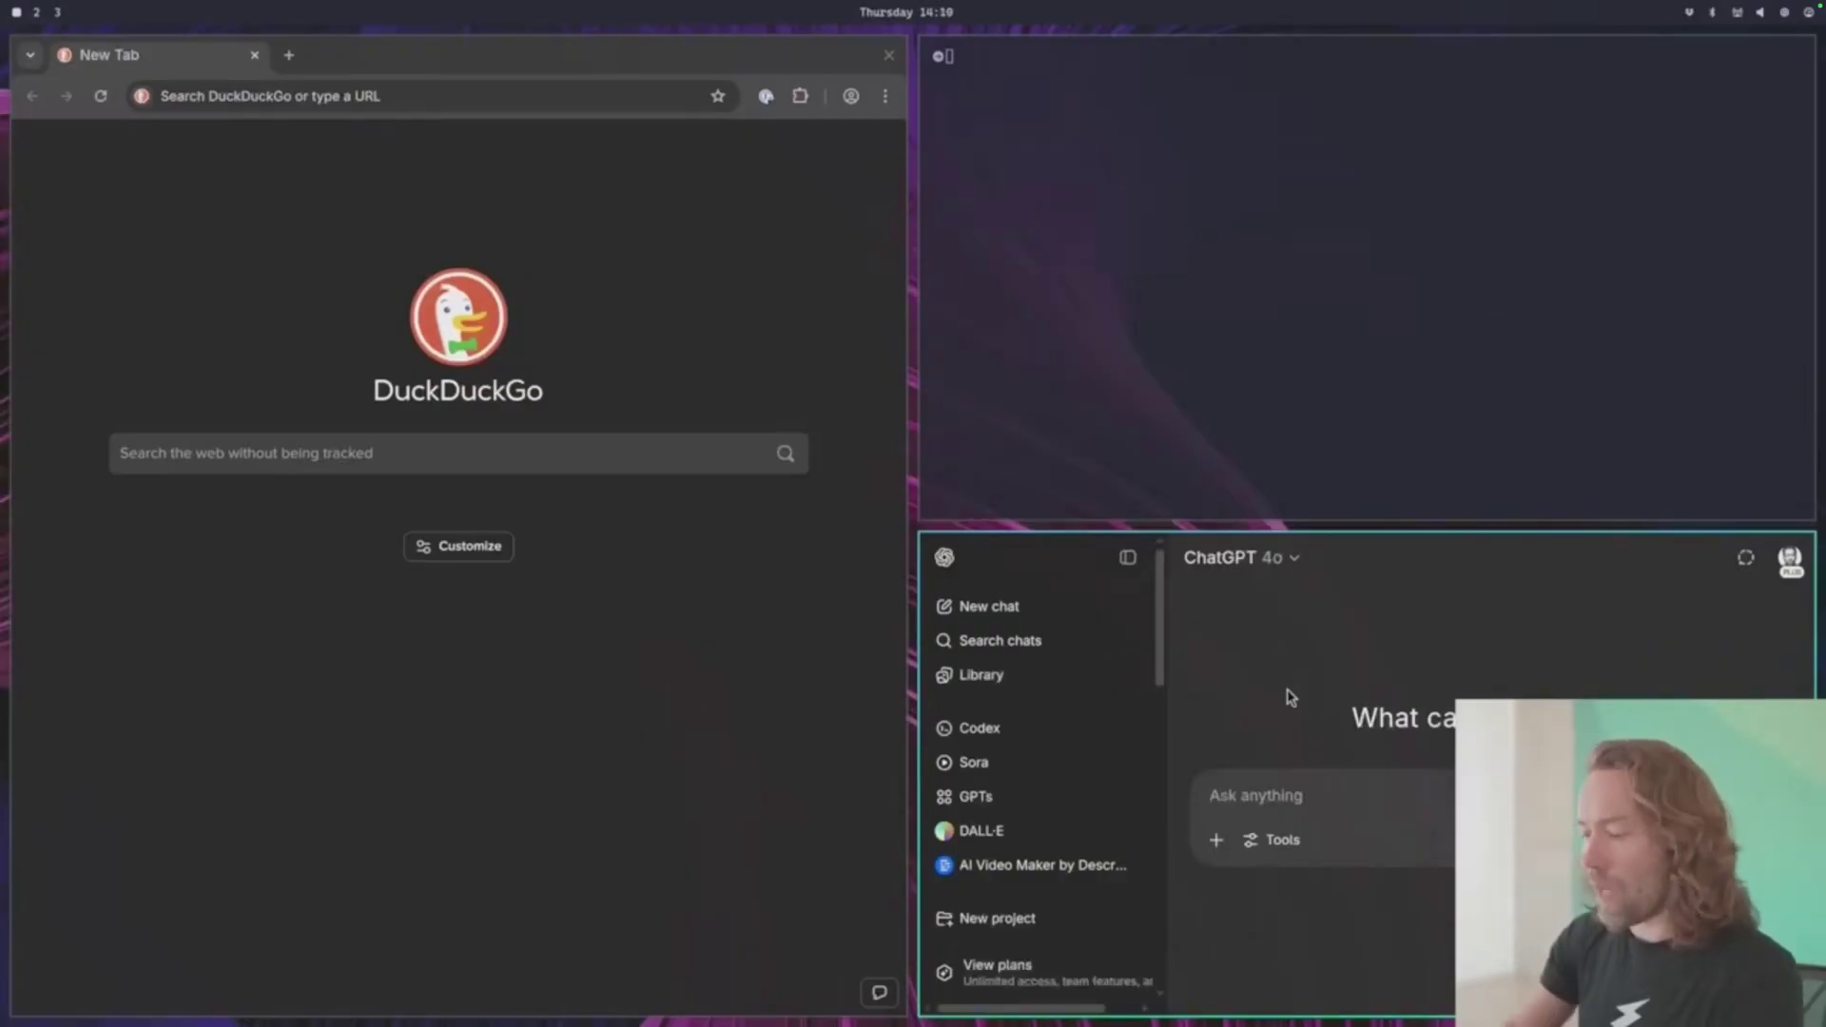
type("What is Omarchy?")
key("Return")
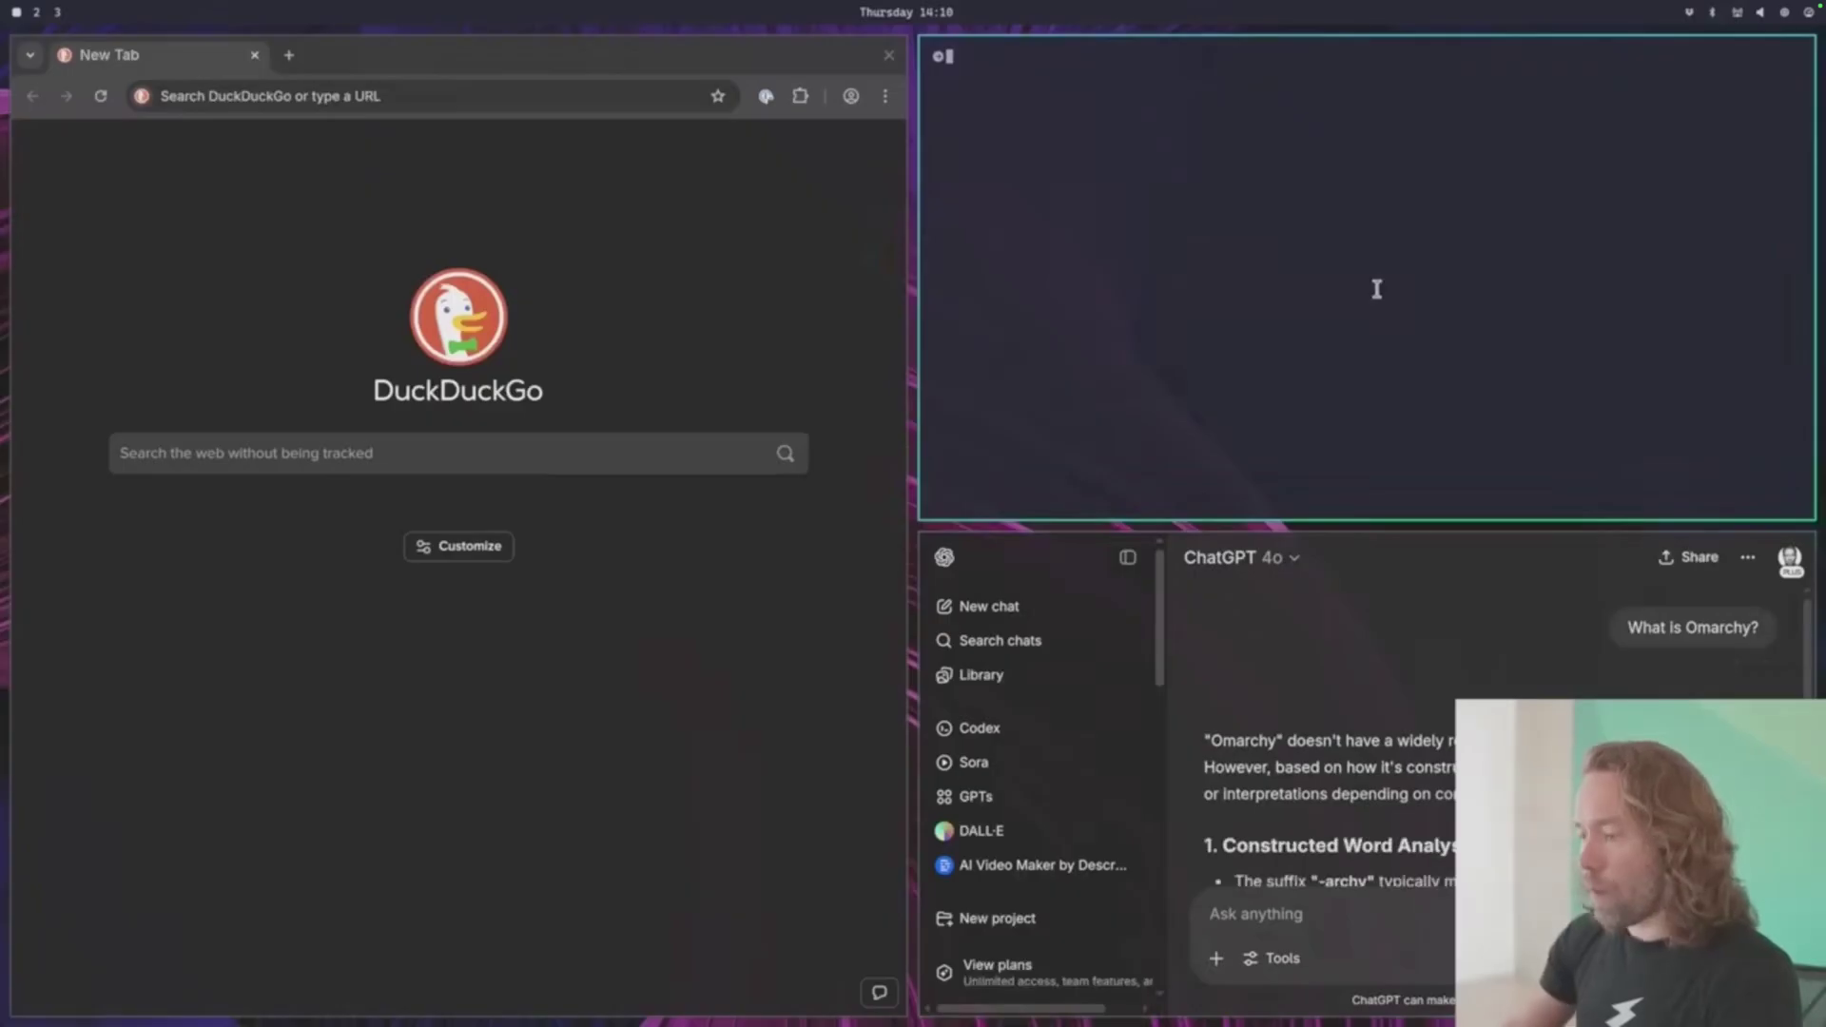
type("ls")
key("Return")
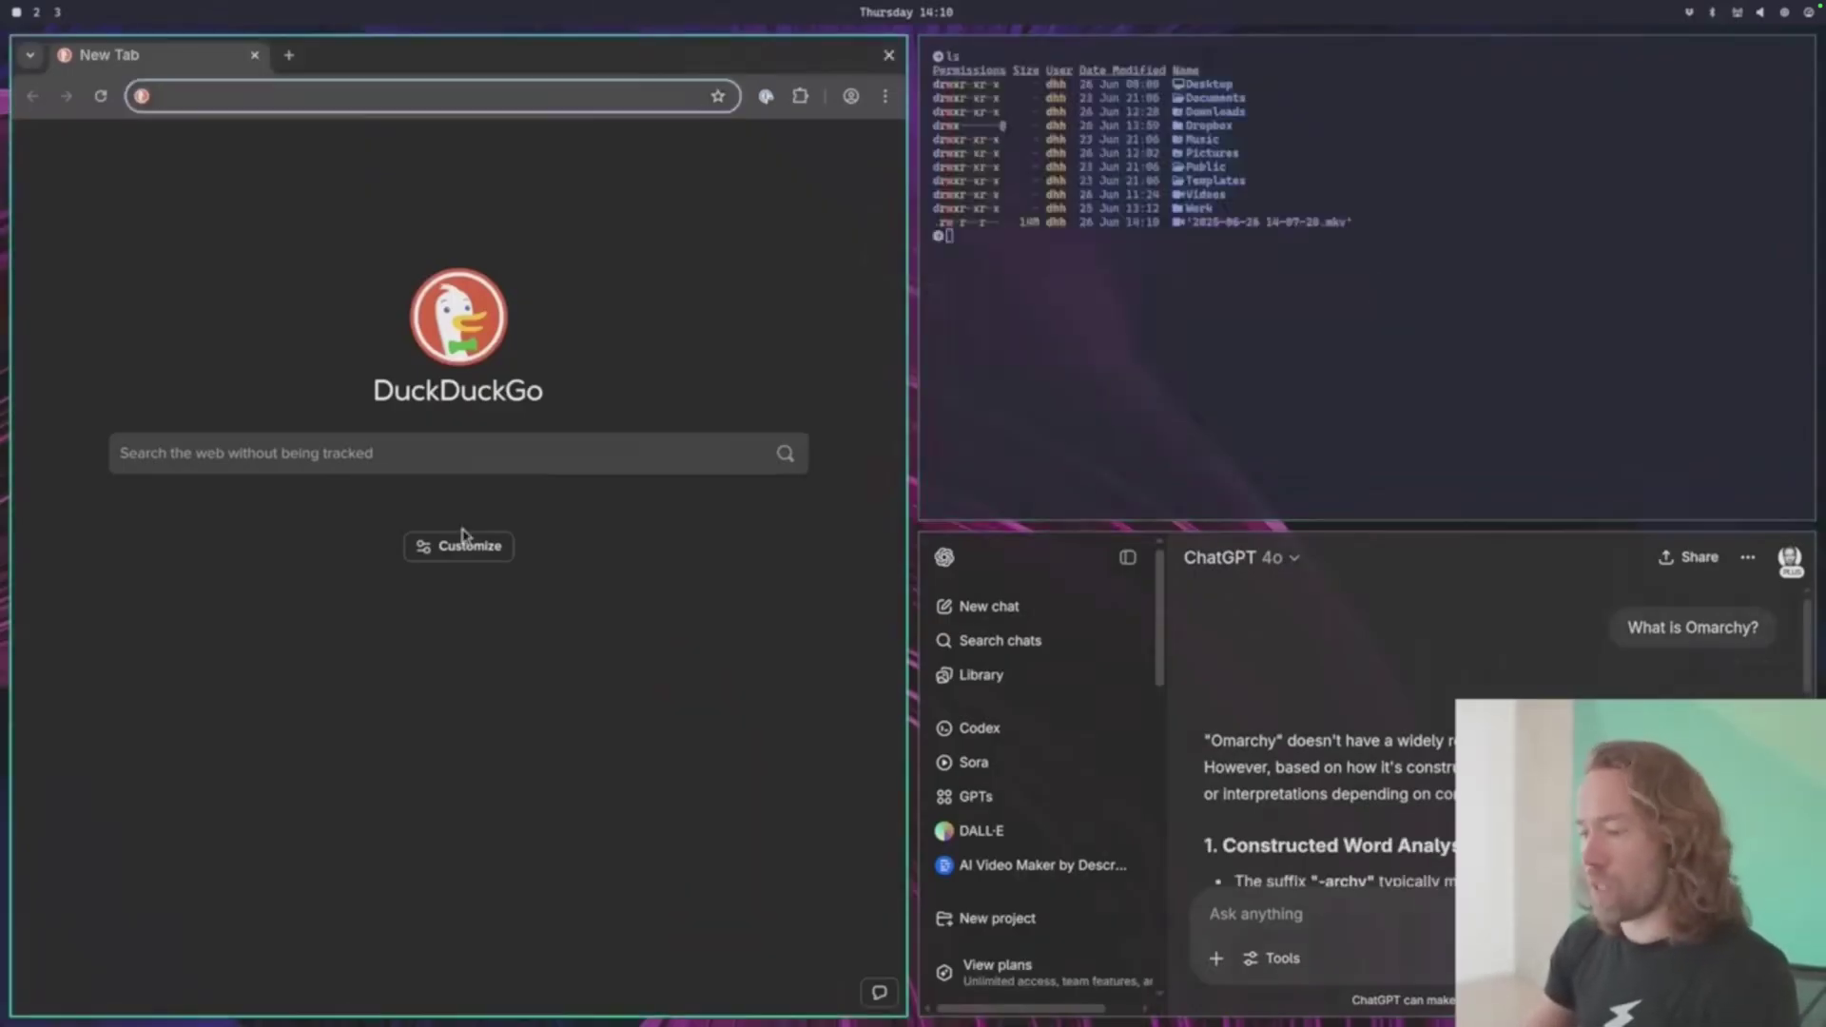
- Close the browser and open Files, tiling it into the left column
key("super+w")
key("super+shift+f")
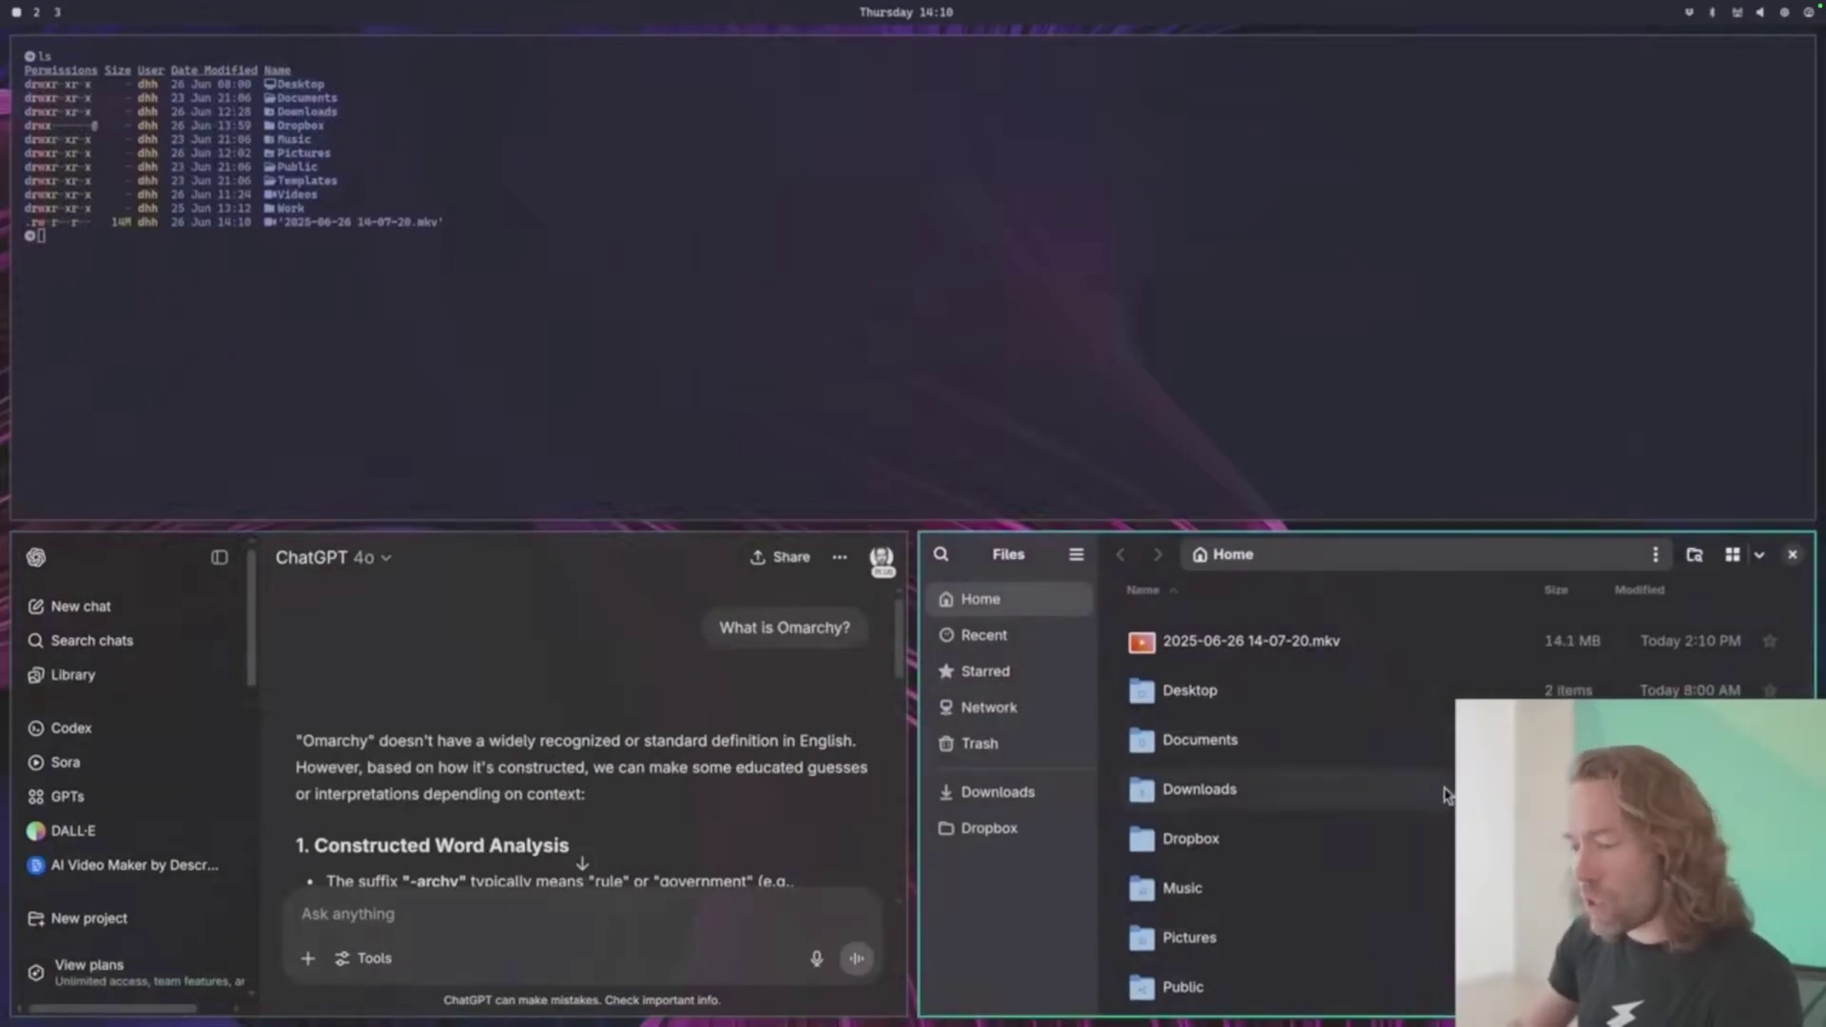
left_click_drag(1328, 746, 894, 276)
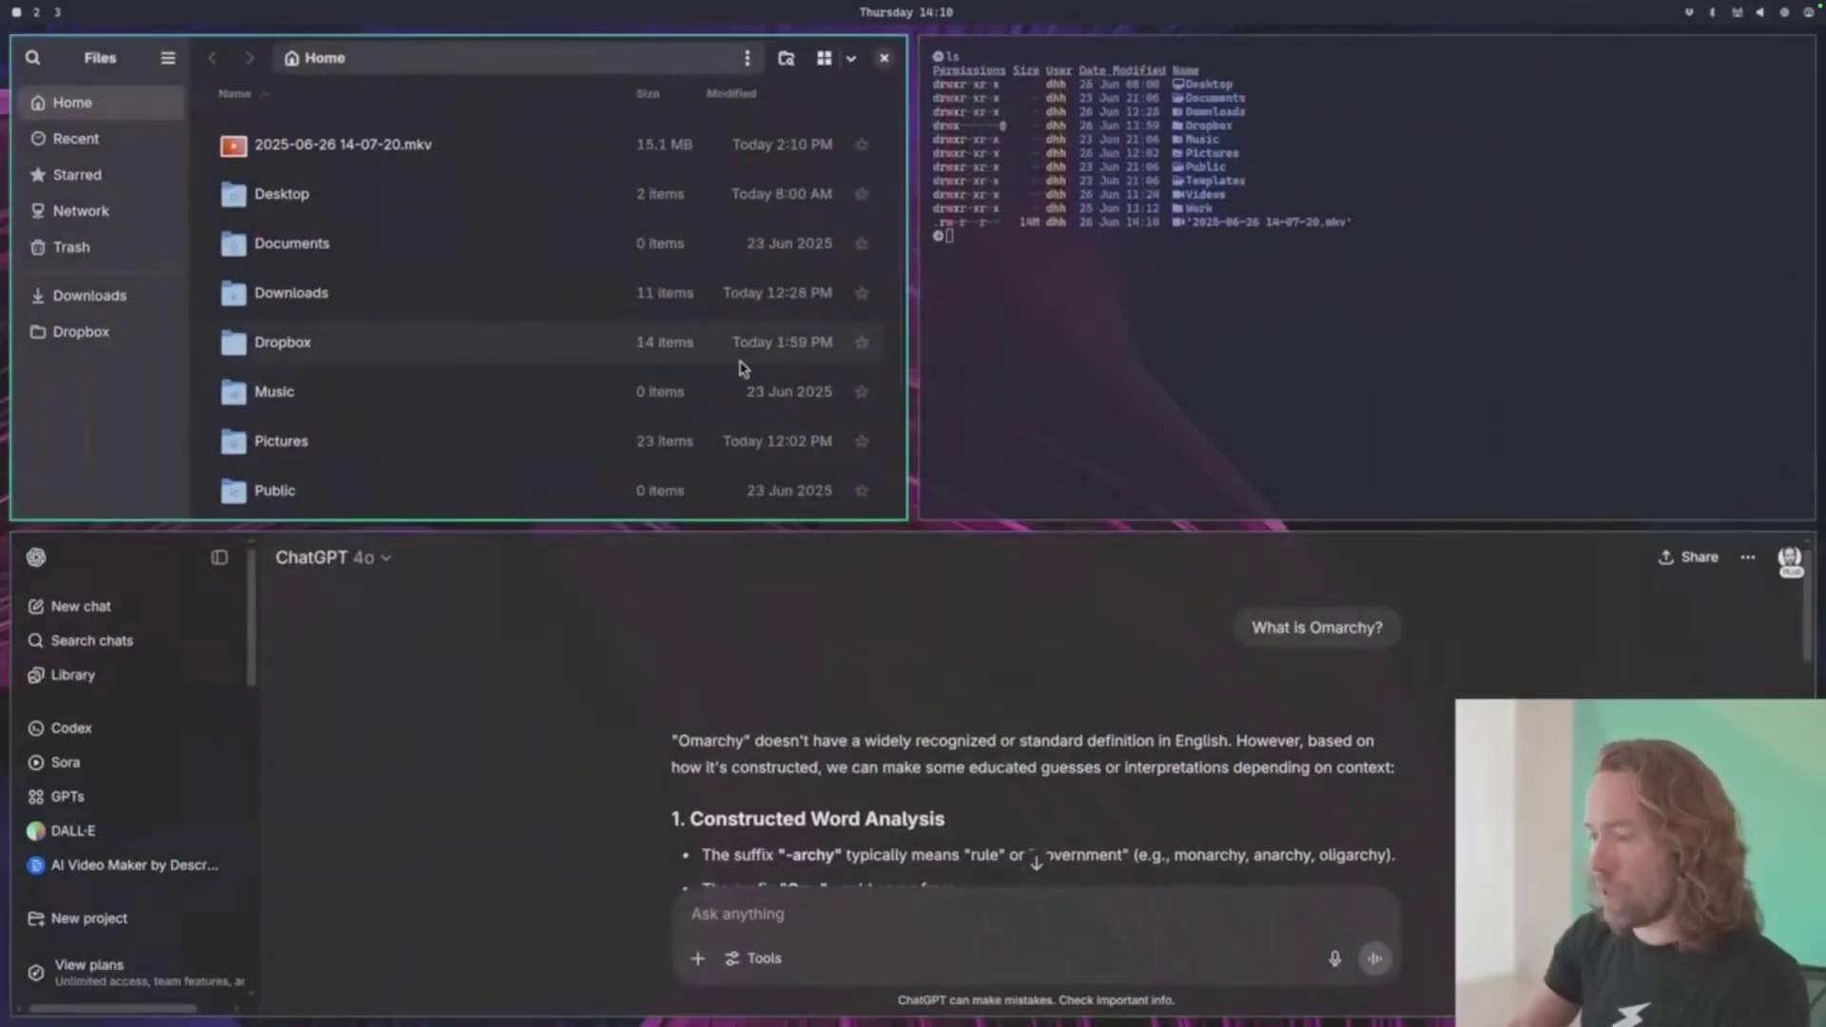
key("super+j")
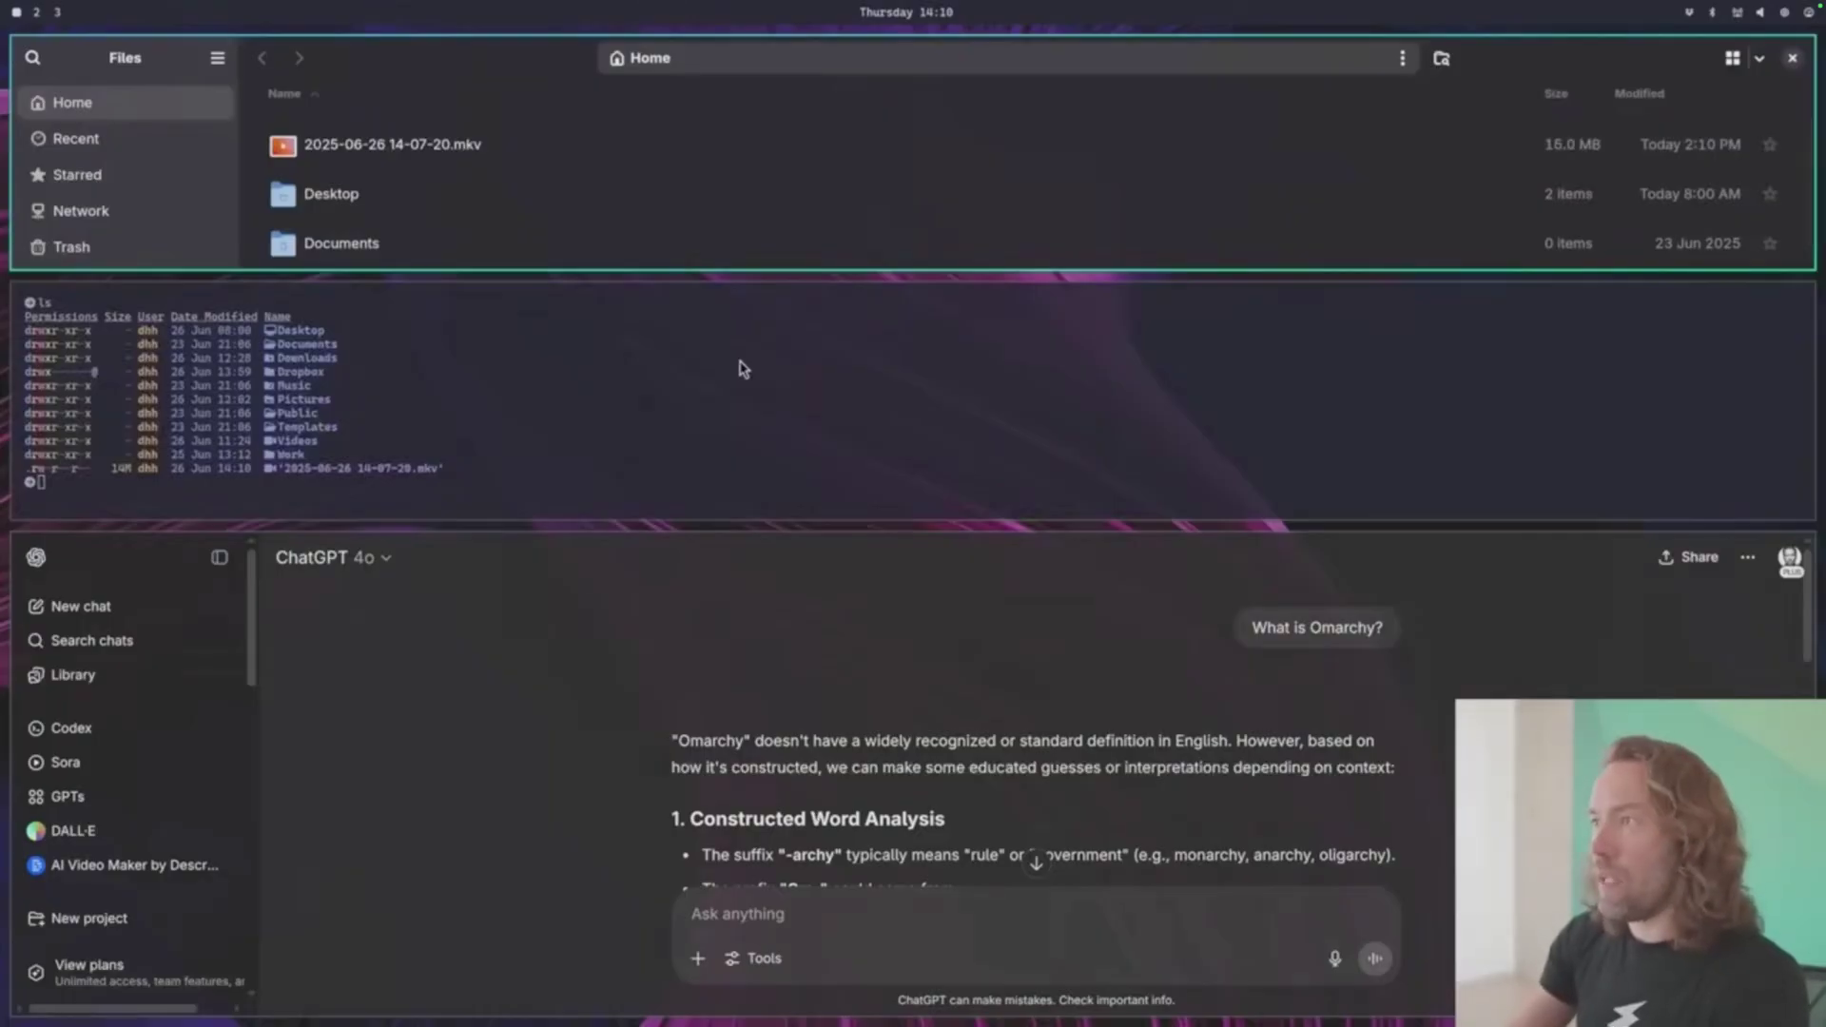
key("super+j")
- Drag ChatGPT into the right column, widen the terminal, then close ChatGPT
left_click_drag(789, 742, 1454, 380)
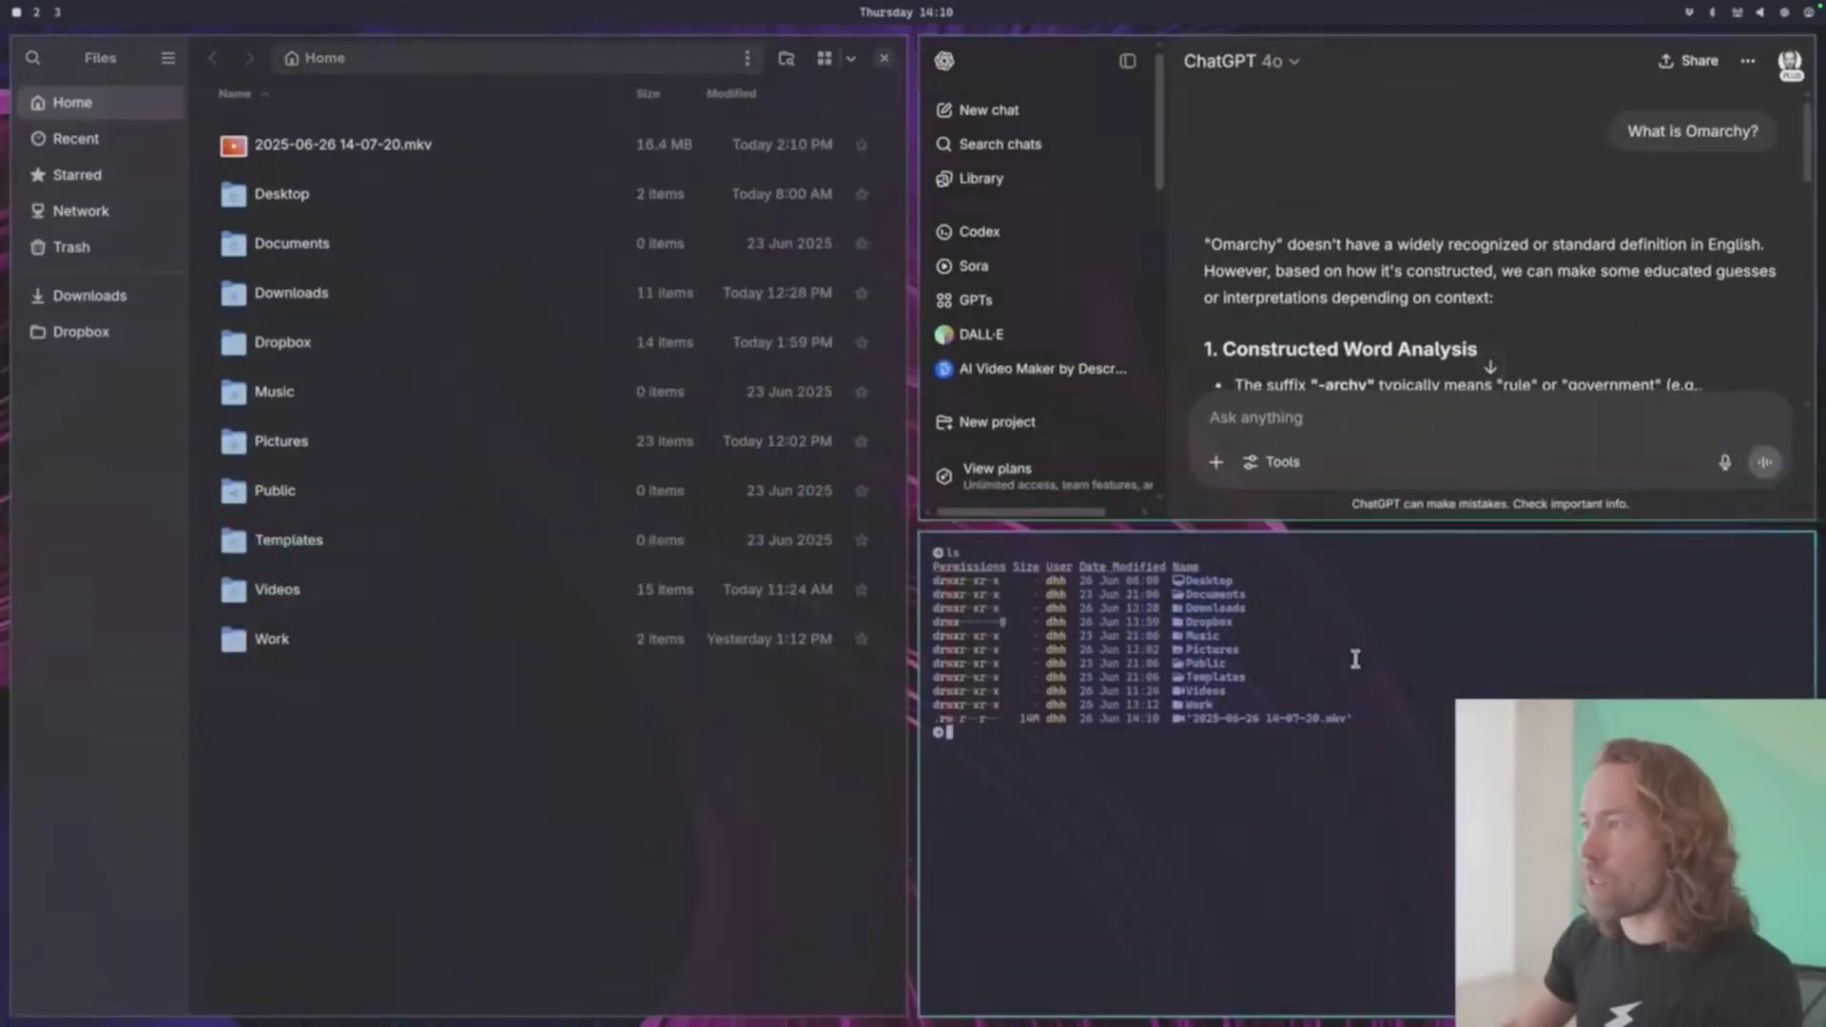
left_click_drag(1353, 656, 673, 611)
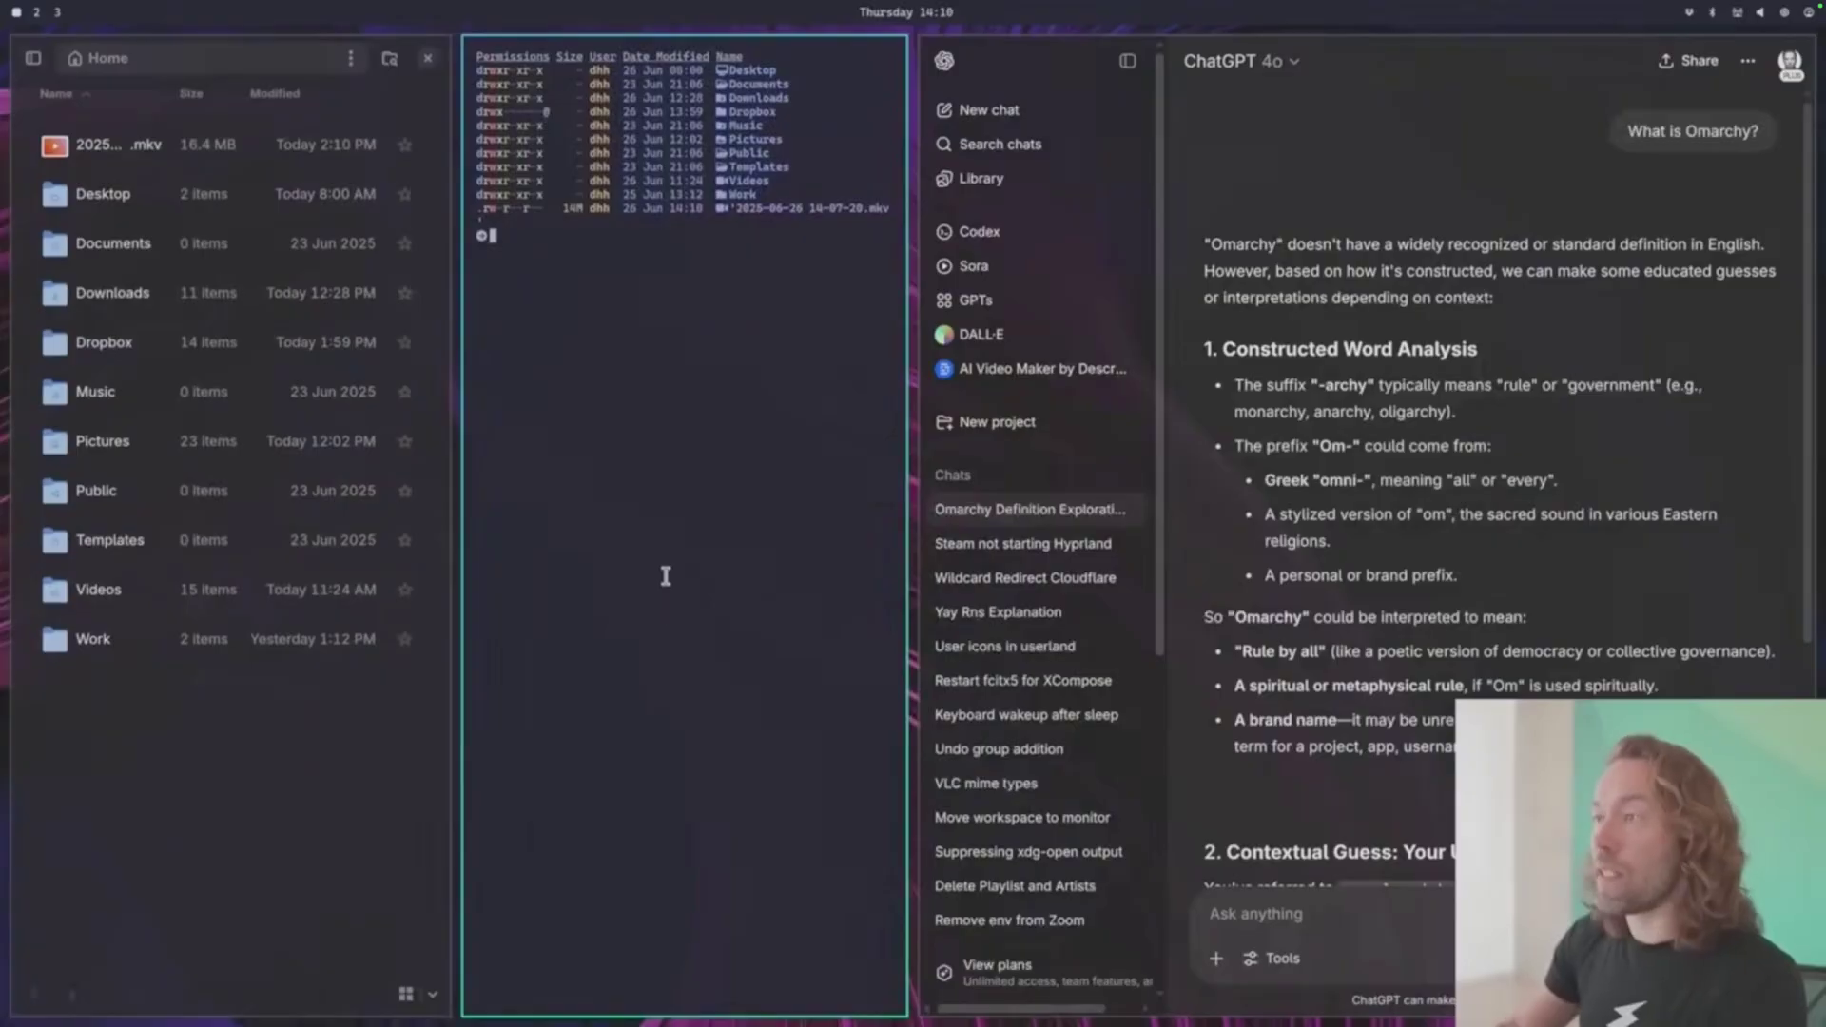
left_click_drag(845, 489, 1121, 498)
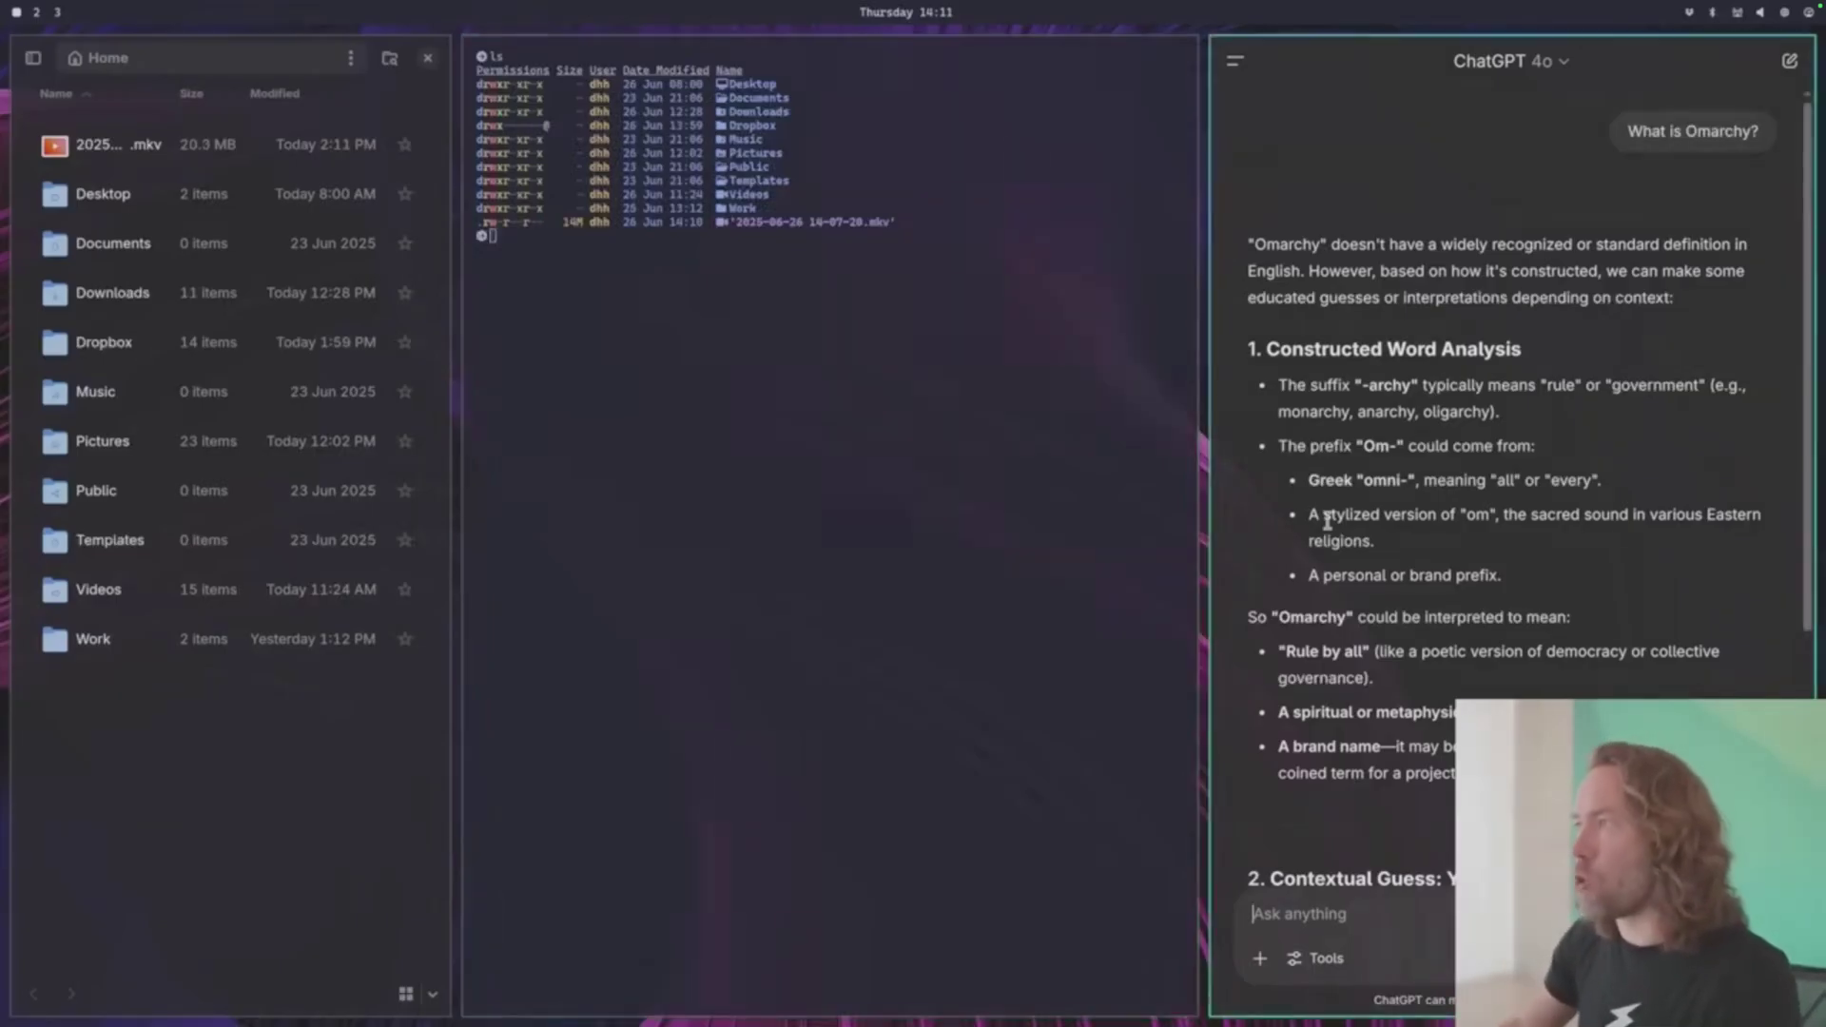
key("super+w")
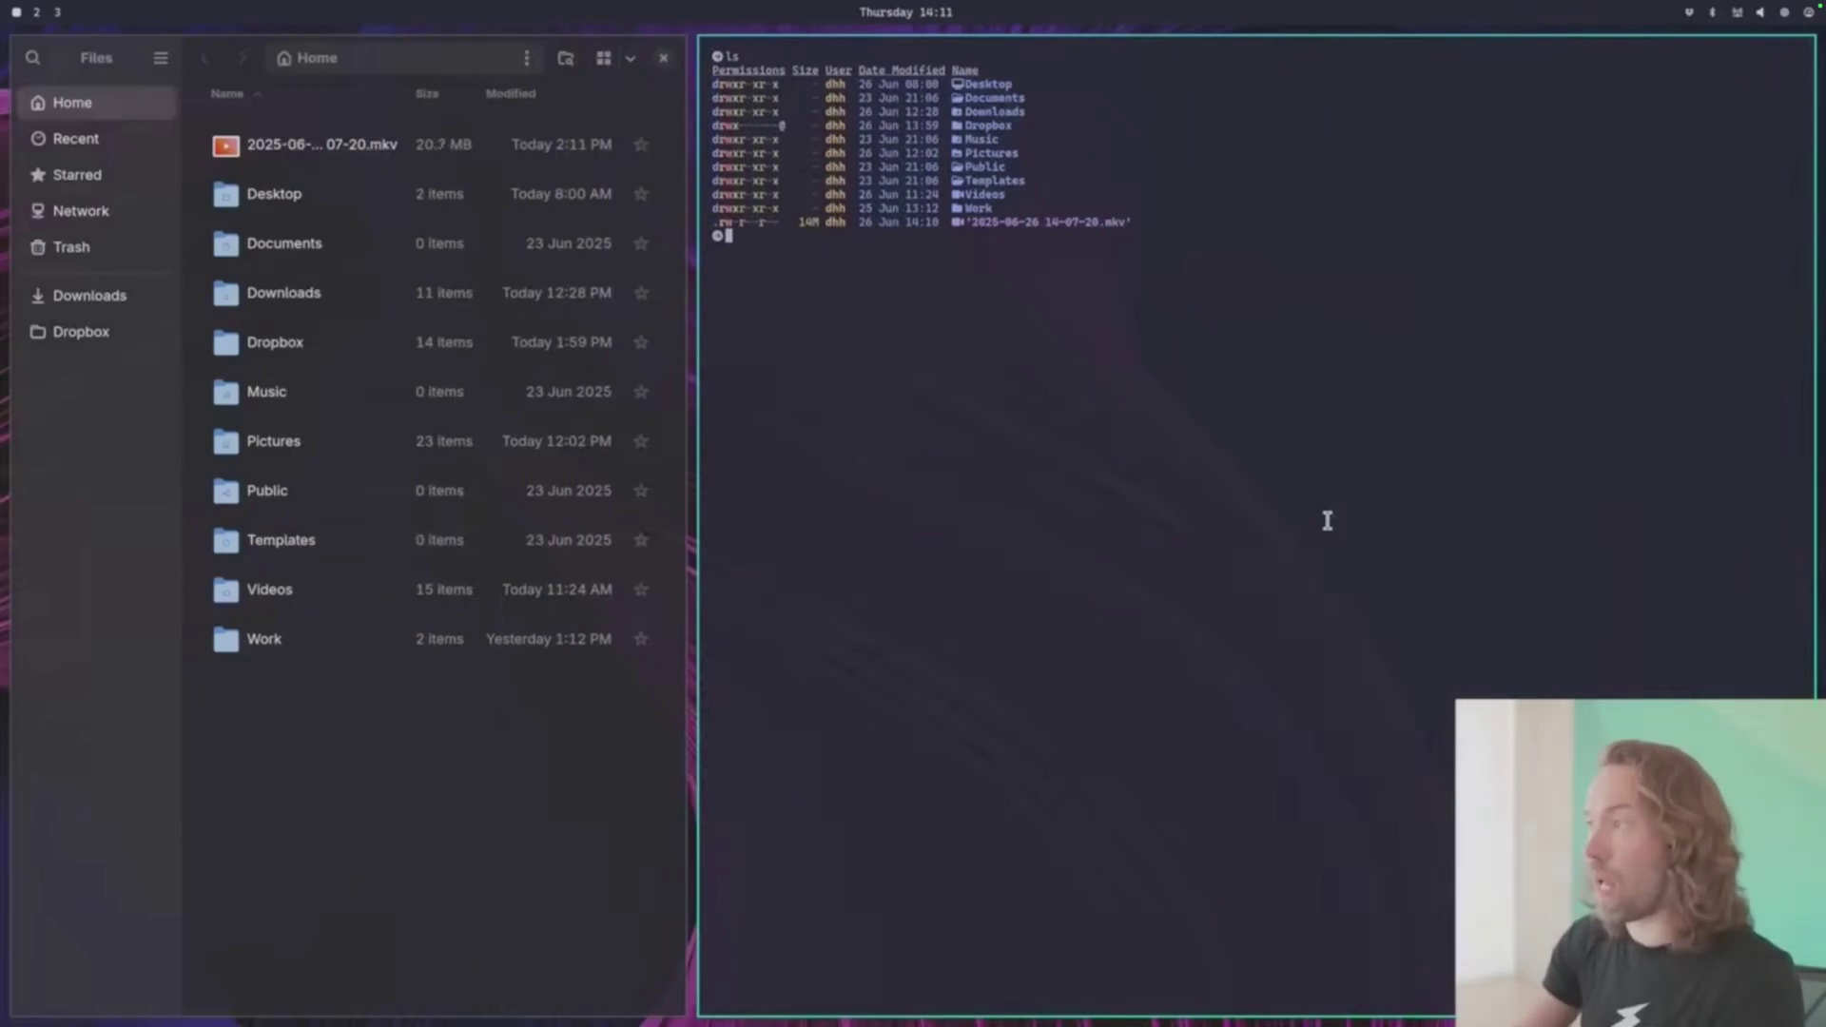
- Open and close Spotify, launch Neovim and the X web app, then close all windows
key("super+shift+m")
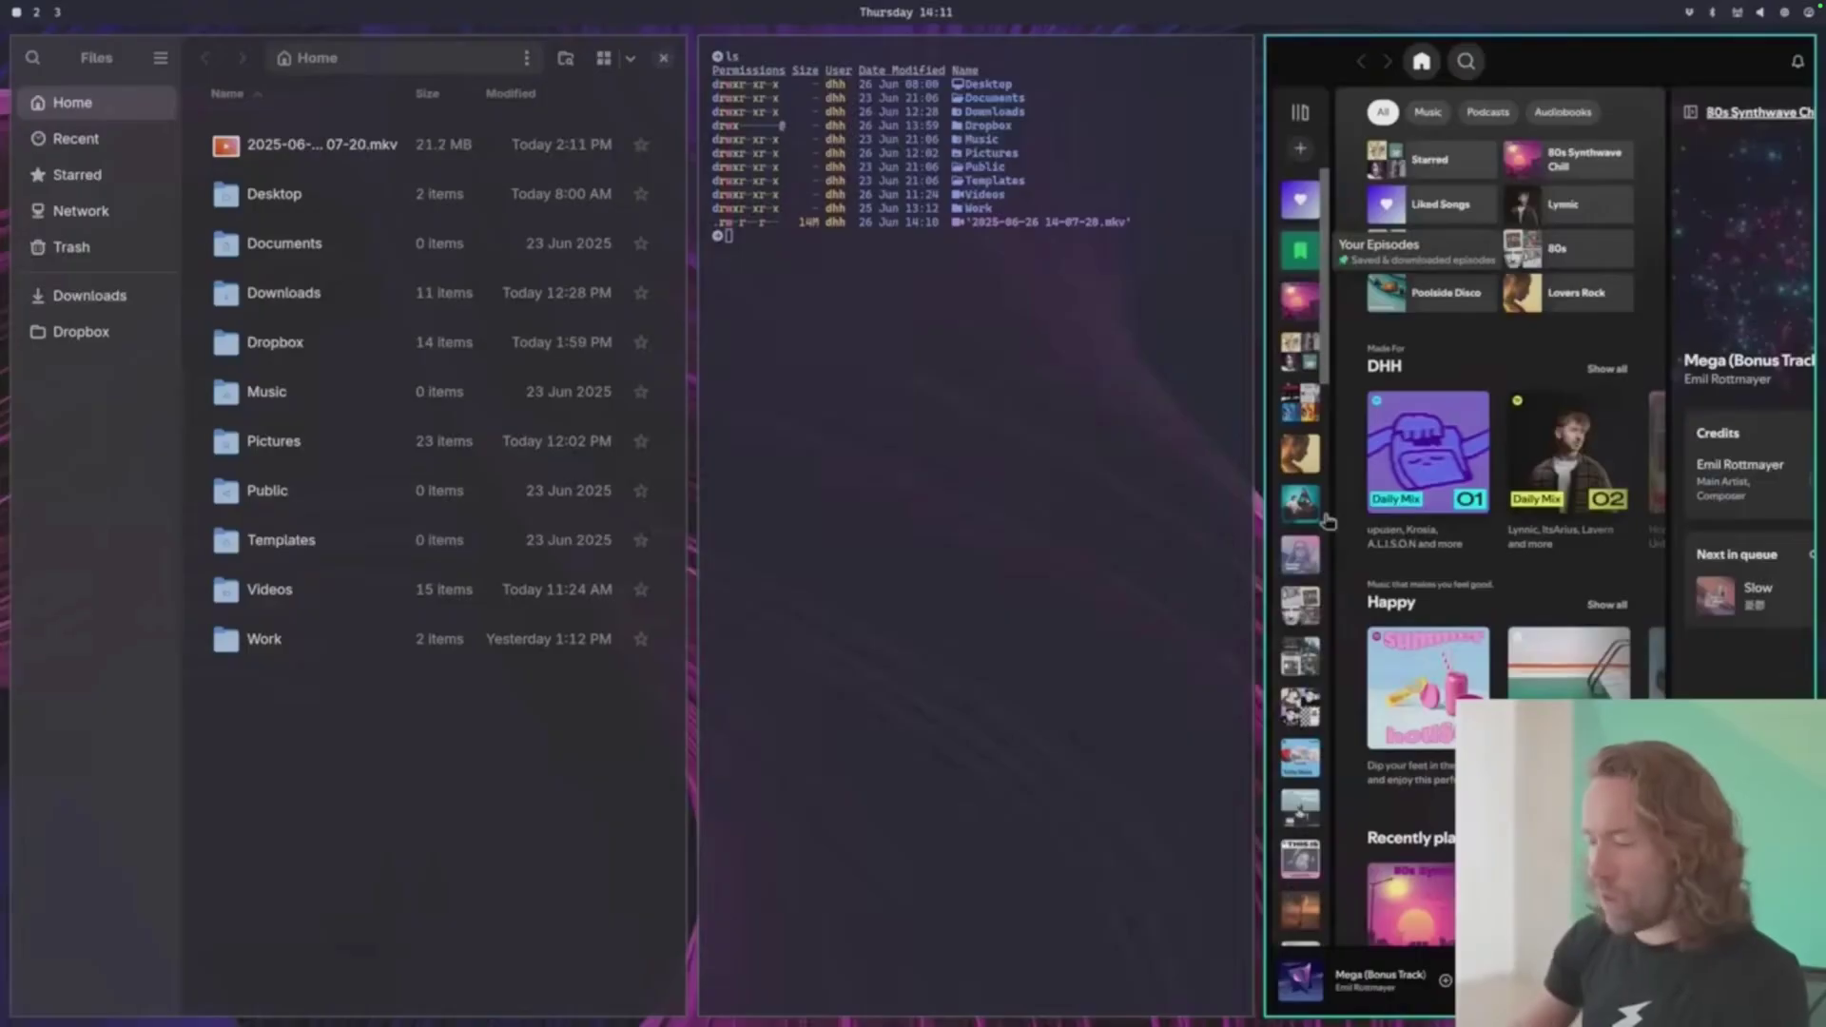
key("super+w")
key("super+n")
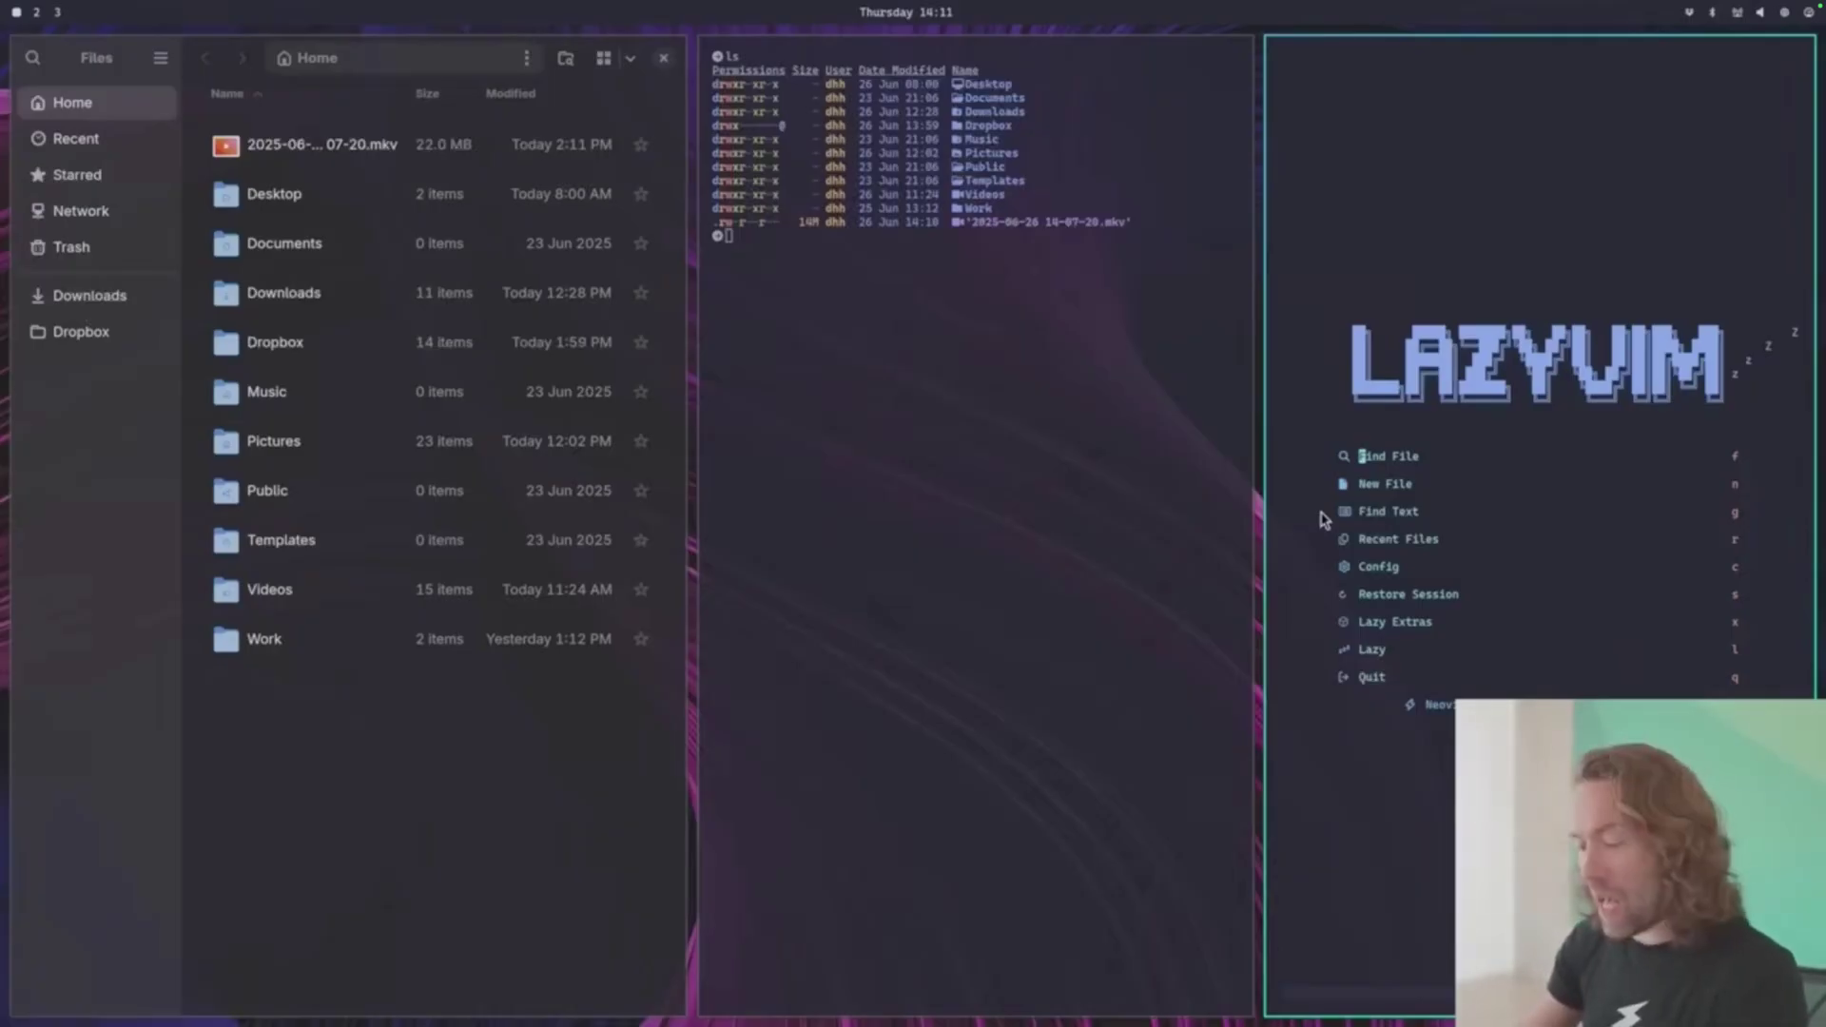
key("super+shift+x")
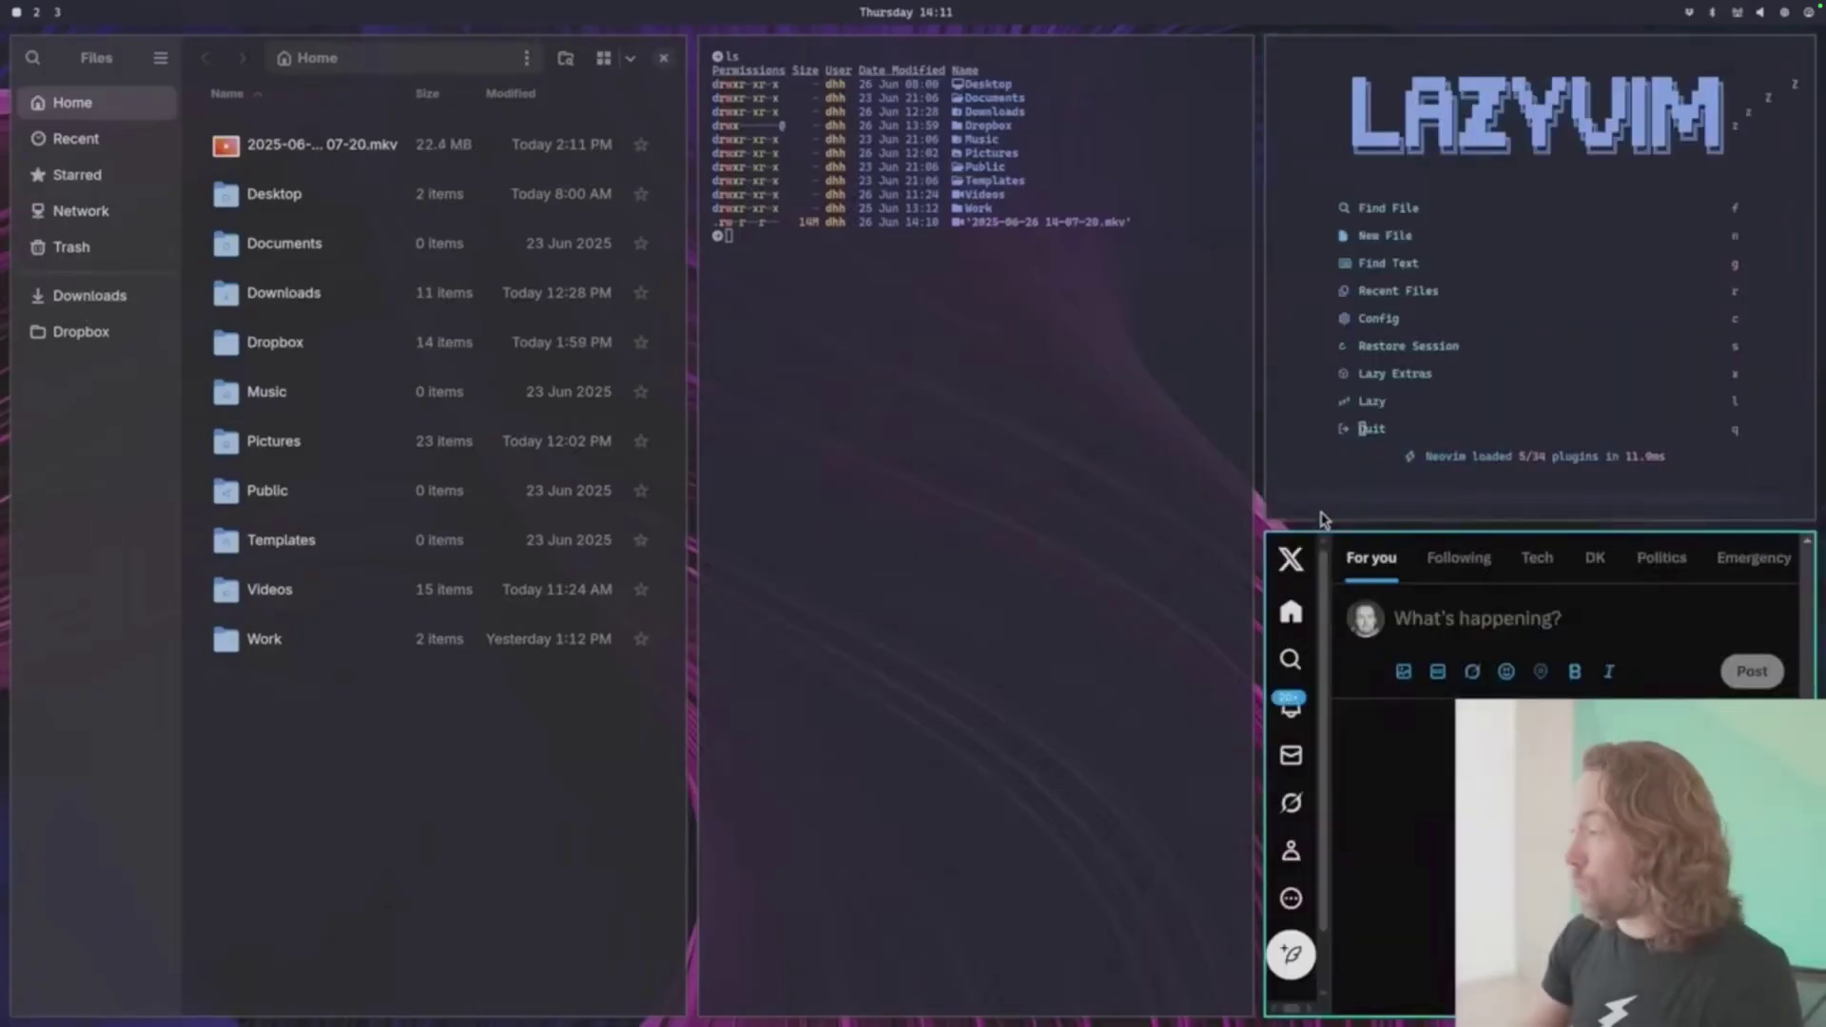
key("super+w")
key("super+w")
key("super+w")
key("super+w")
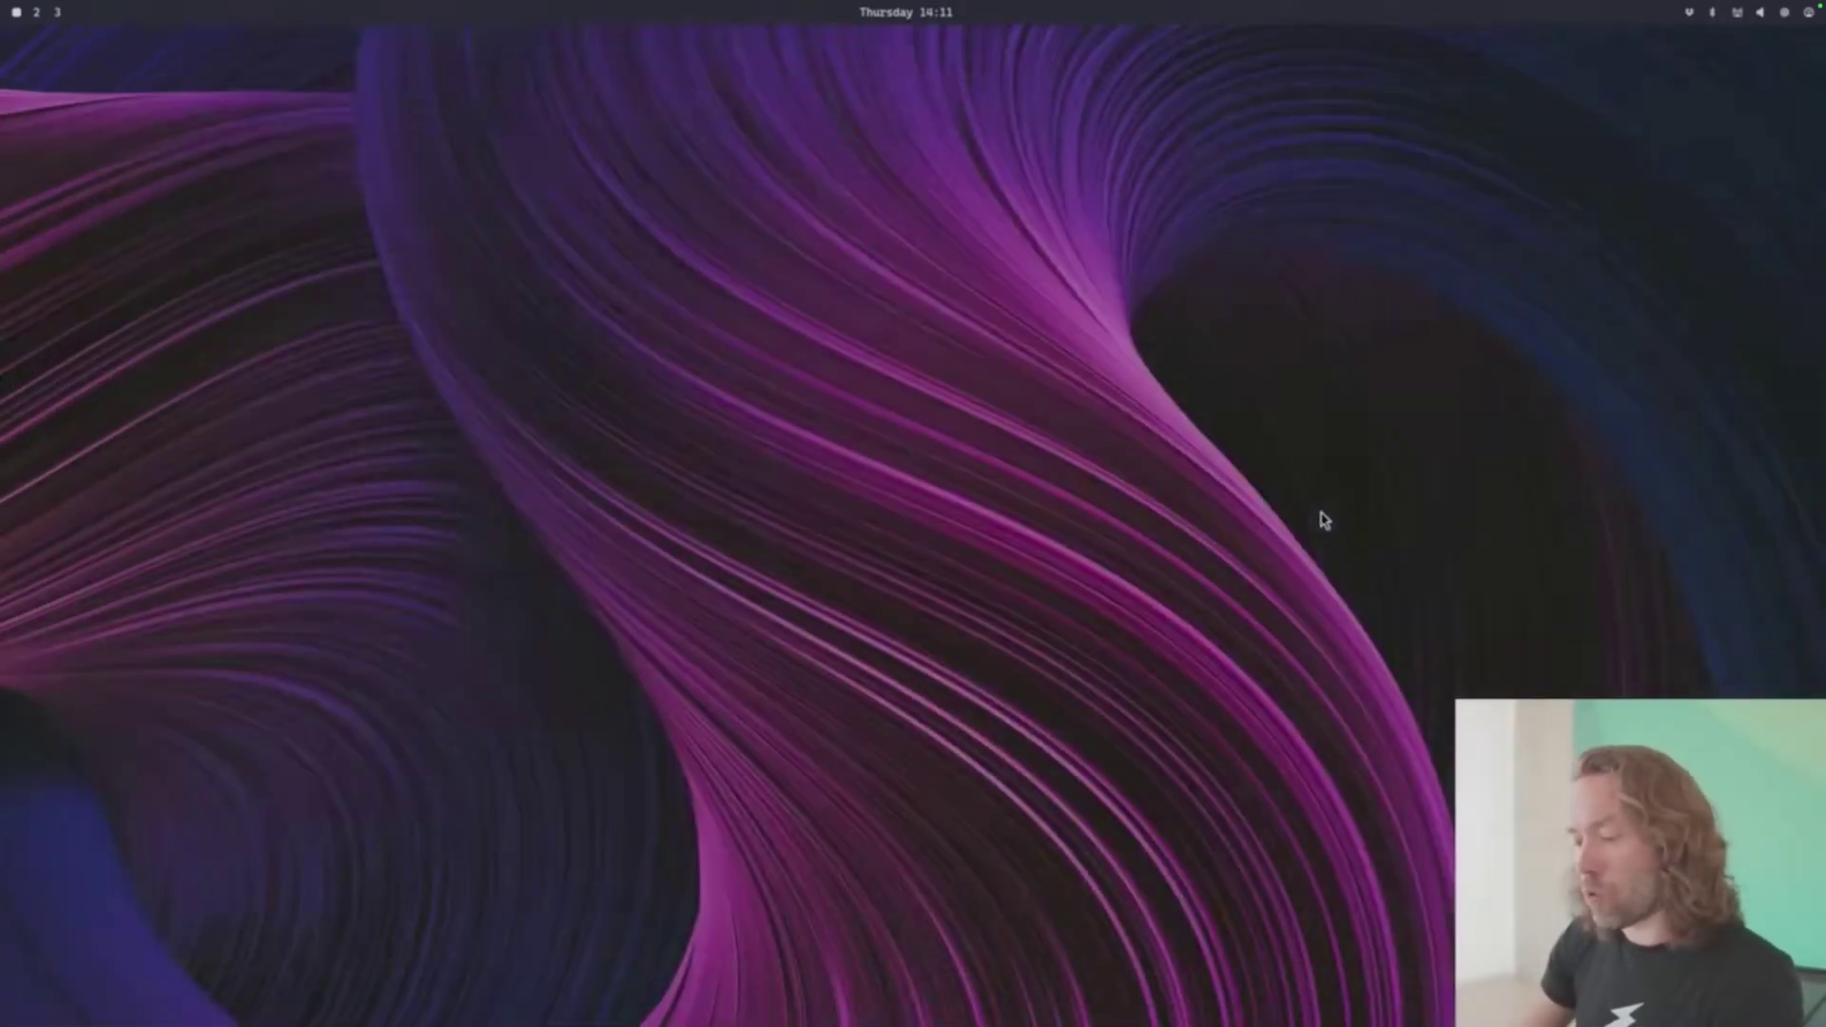
- Cycle themes through catppuccin, everforest, gruvbox and kanagawa to nord, running ls in a terminal
key("super+ctrl+shift+space")
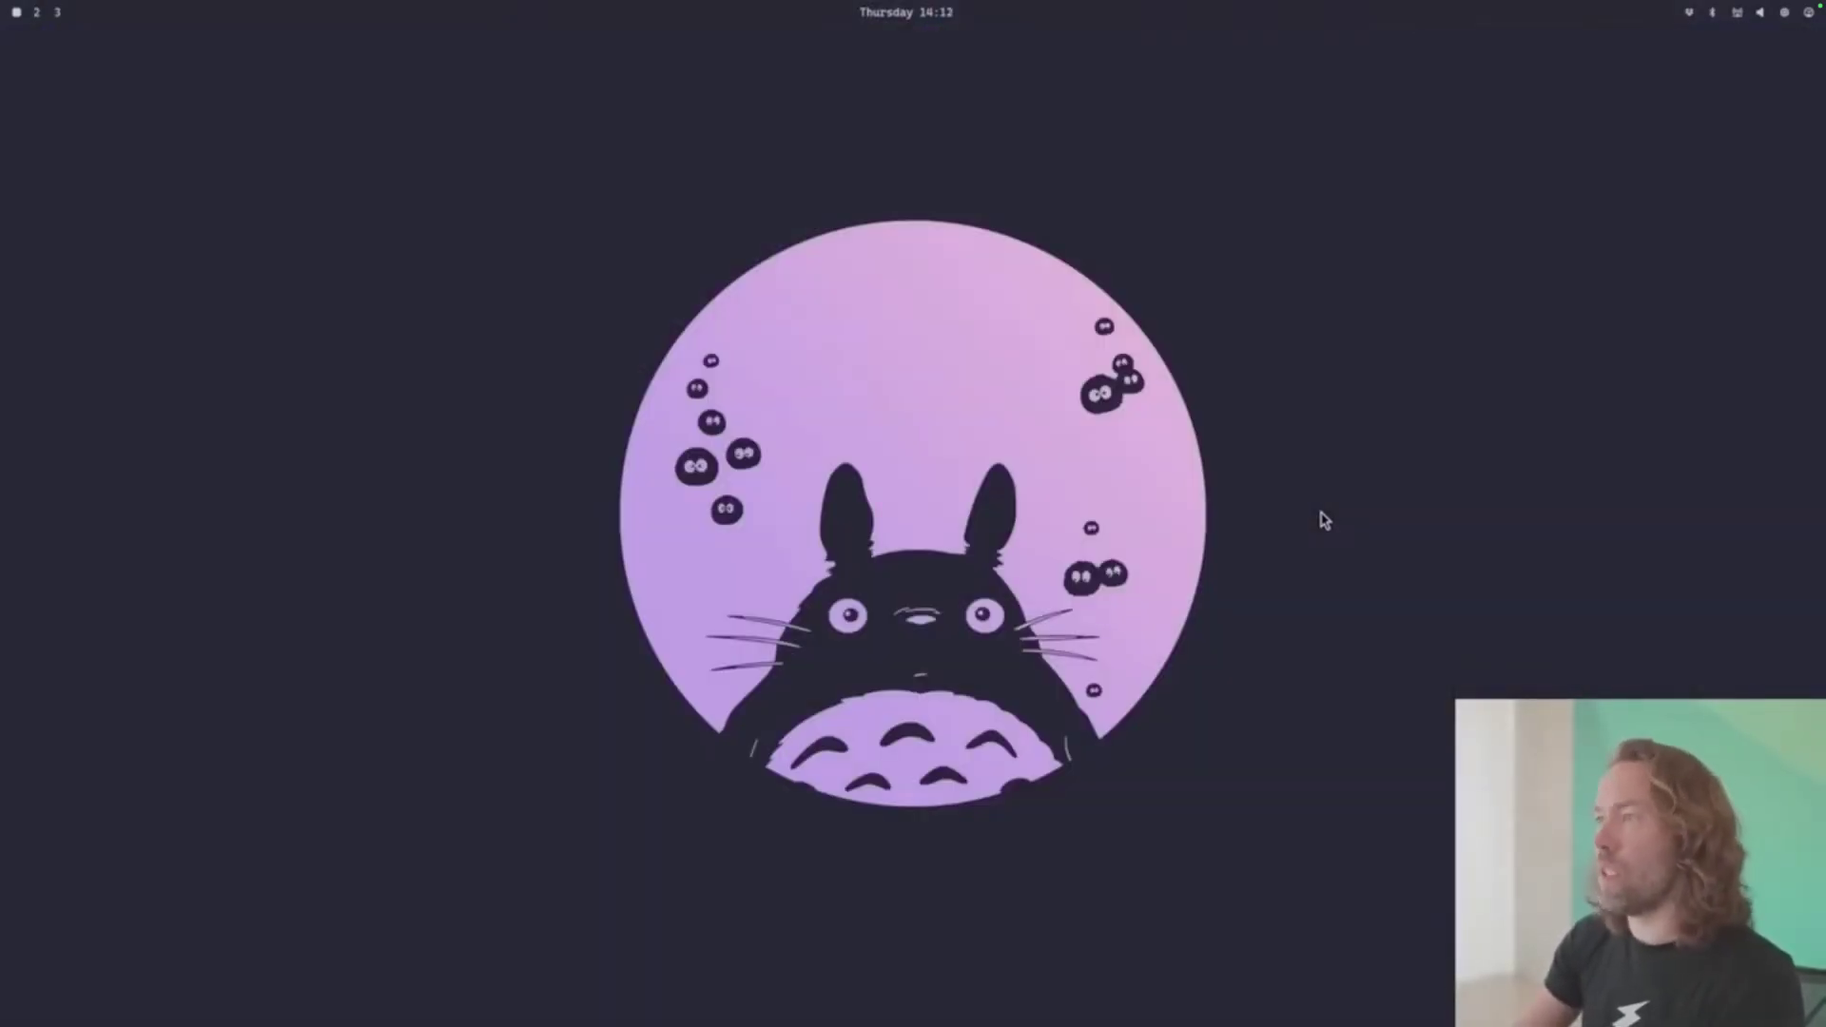
key("super+ctrl+shift+space")
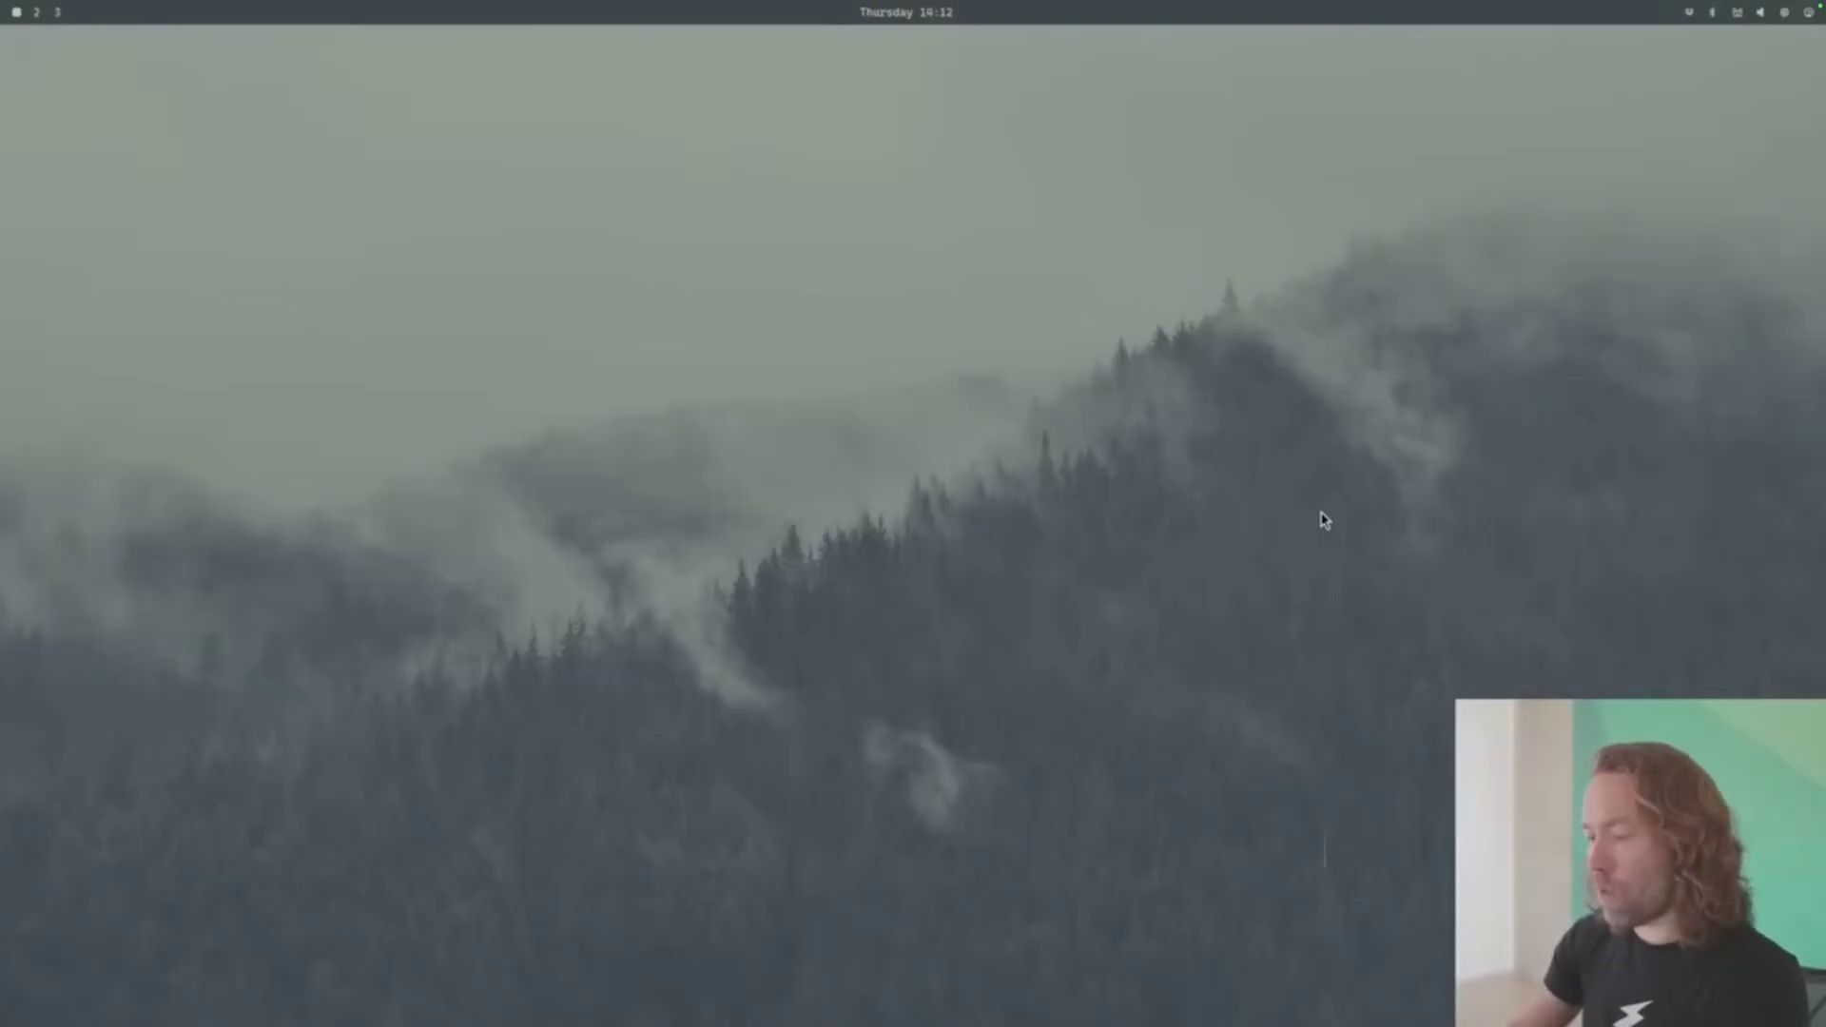
key("super+Return")
type("ls")
key("Return")
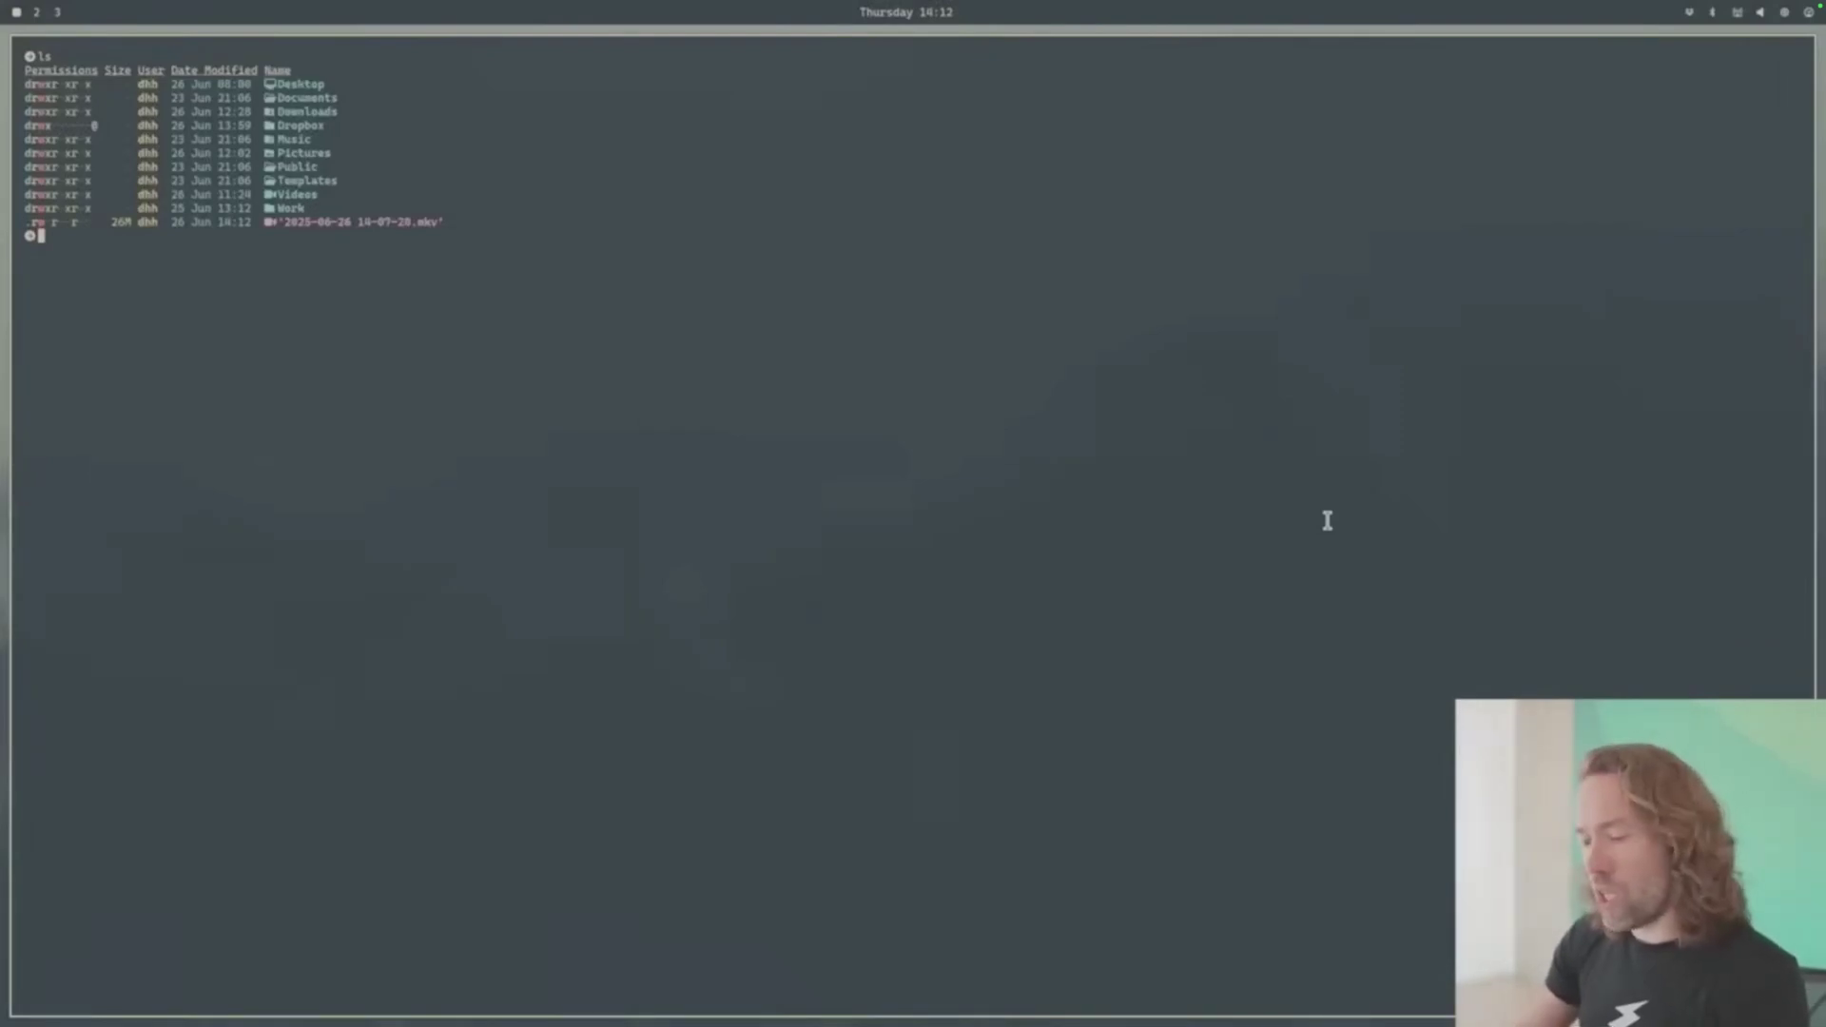
key("super+ctrl+shift+space")
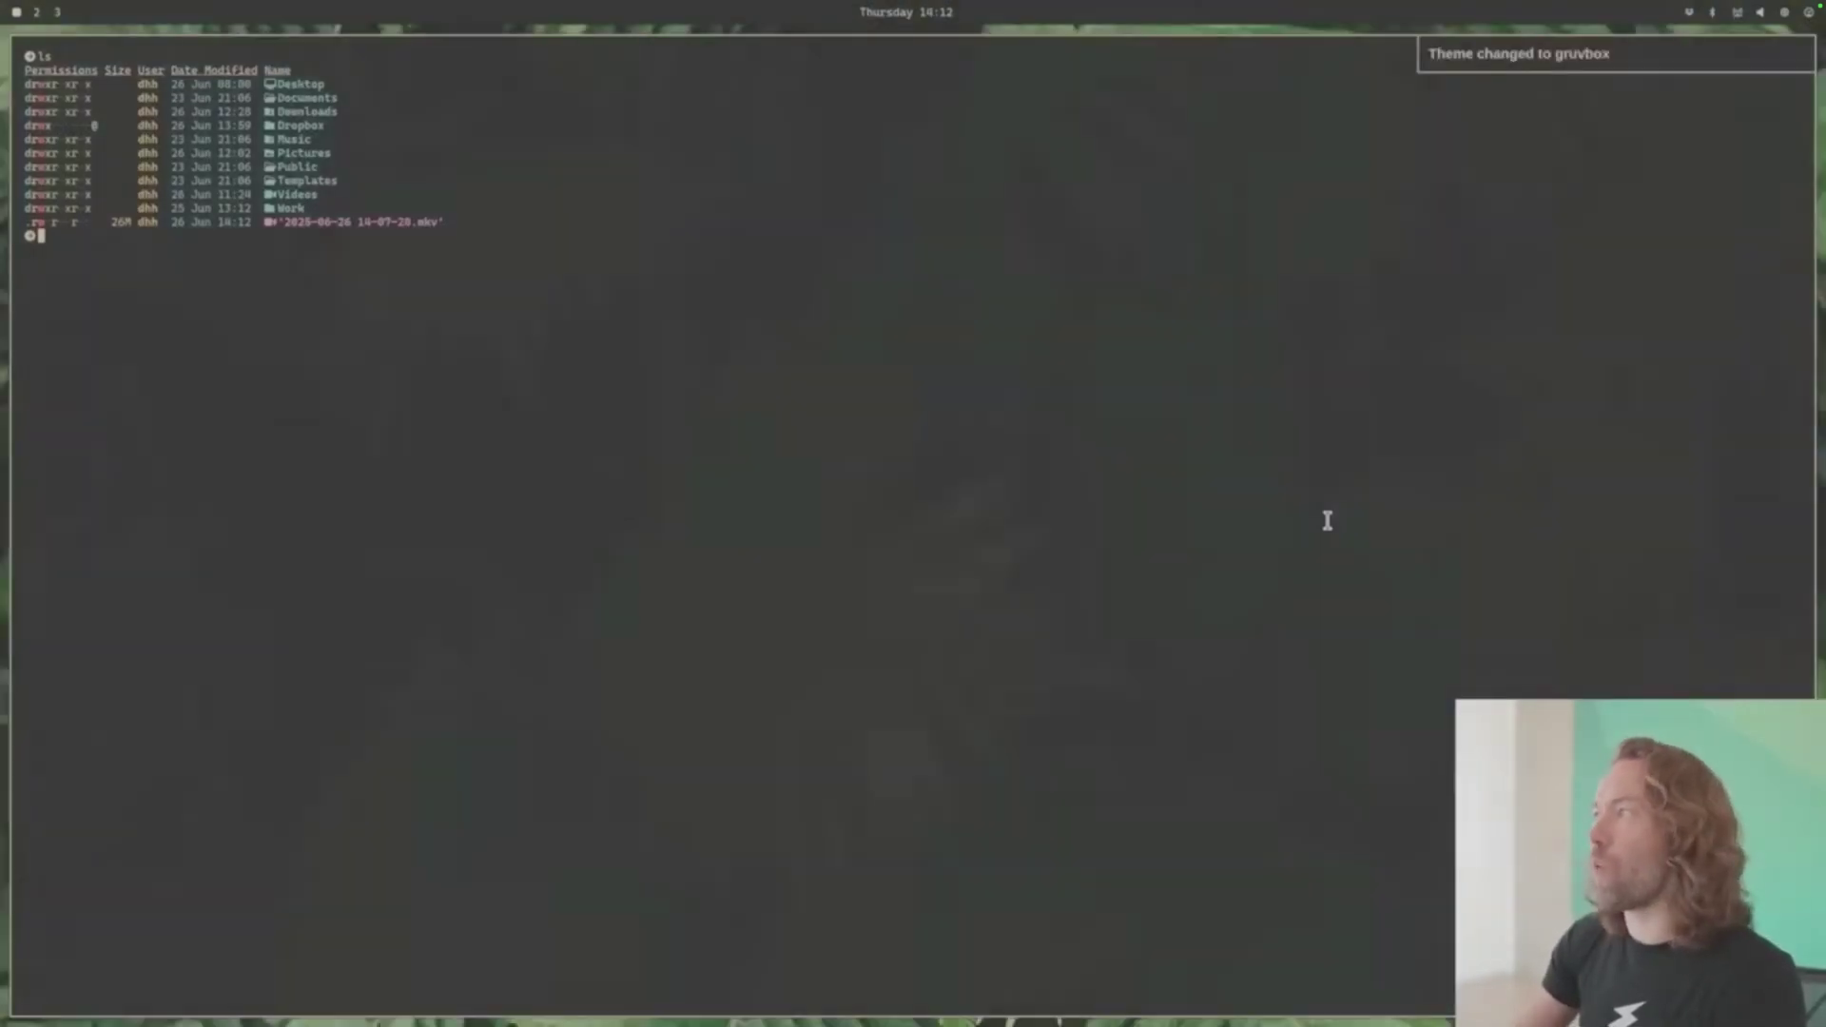
key("super+ctrl+shift+space")
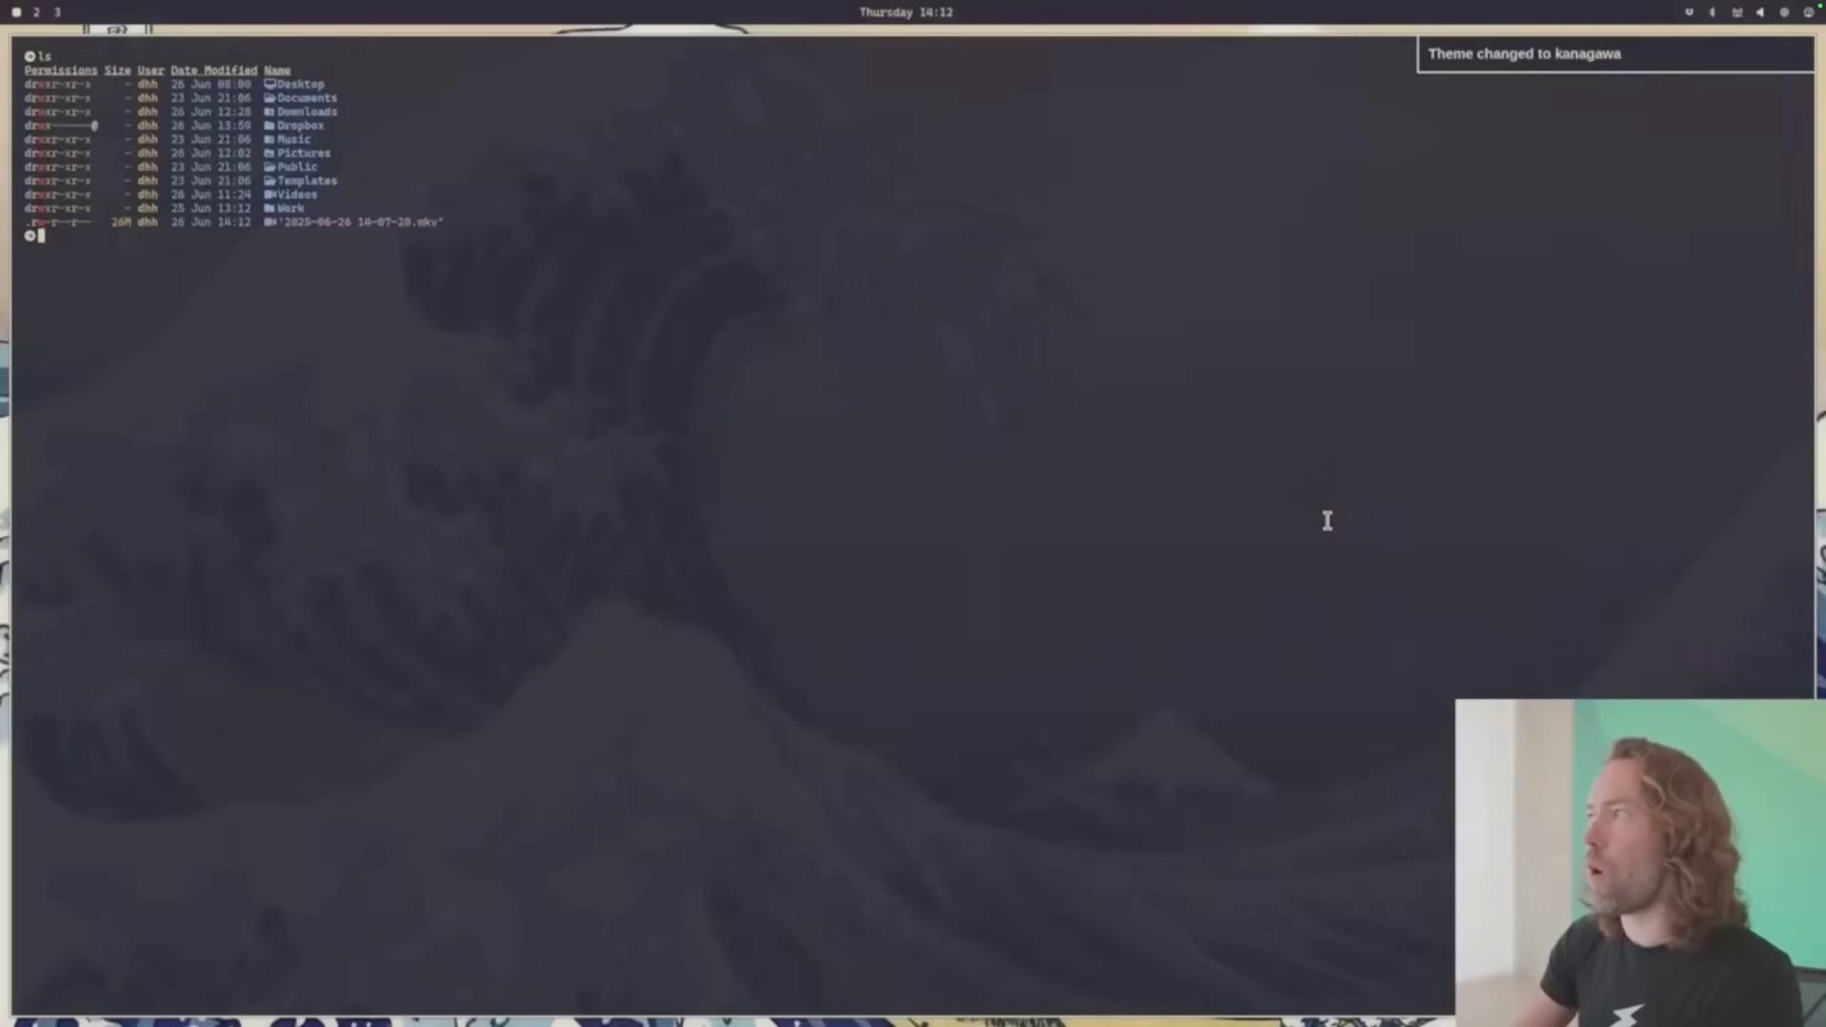
key("super+ctrl+shift+space")
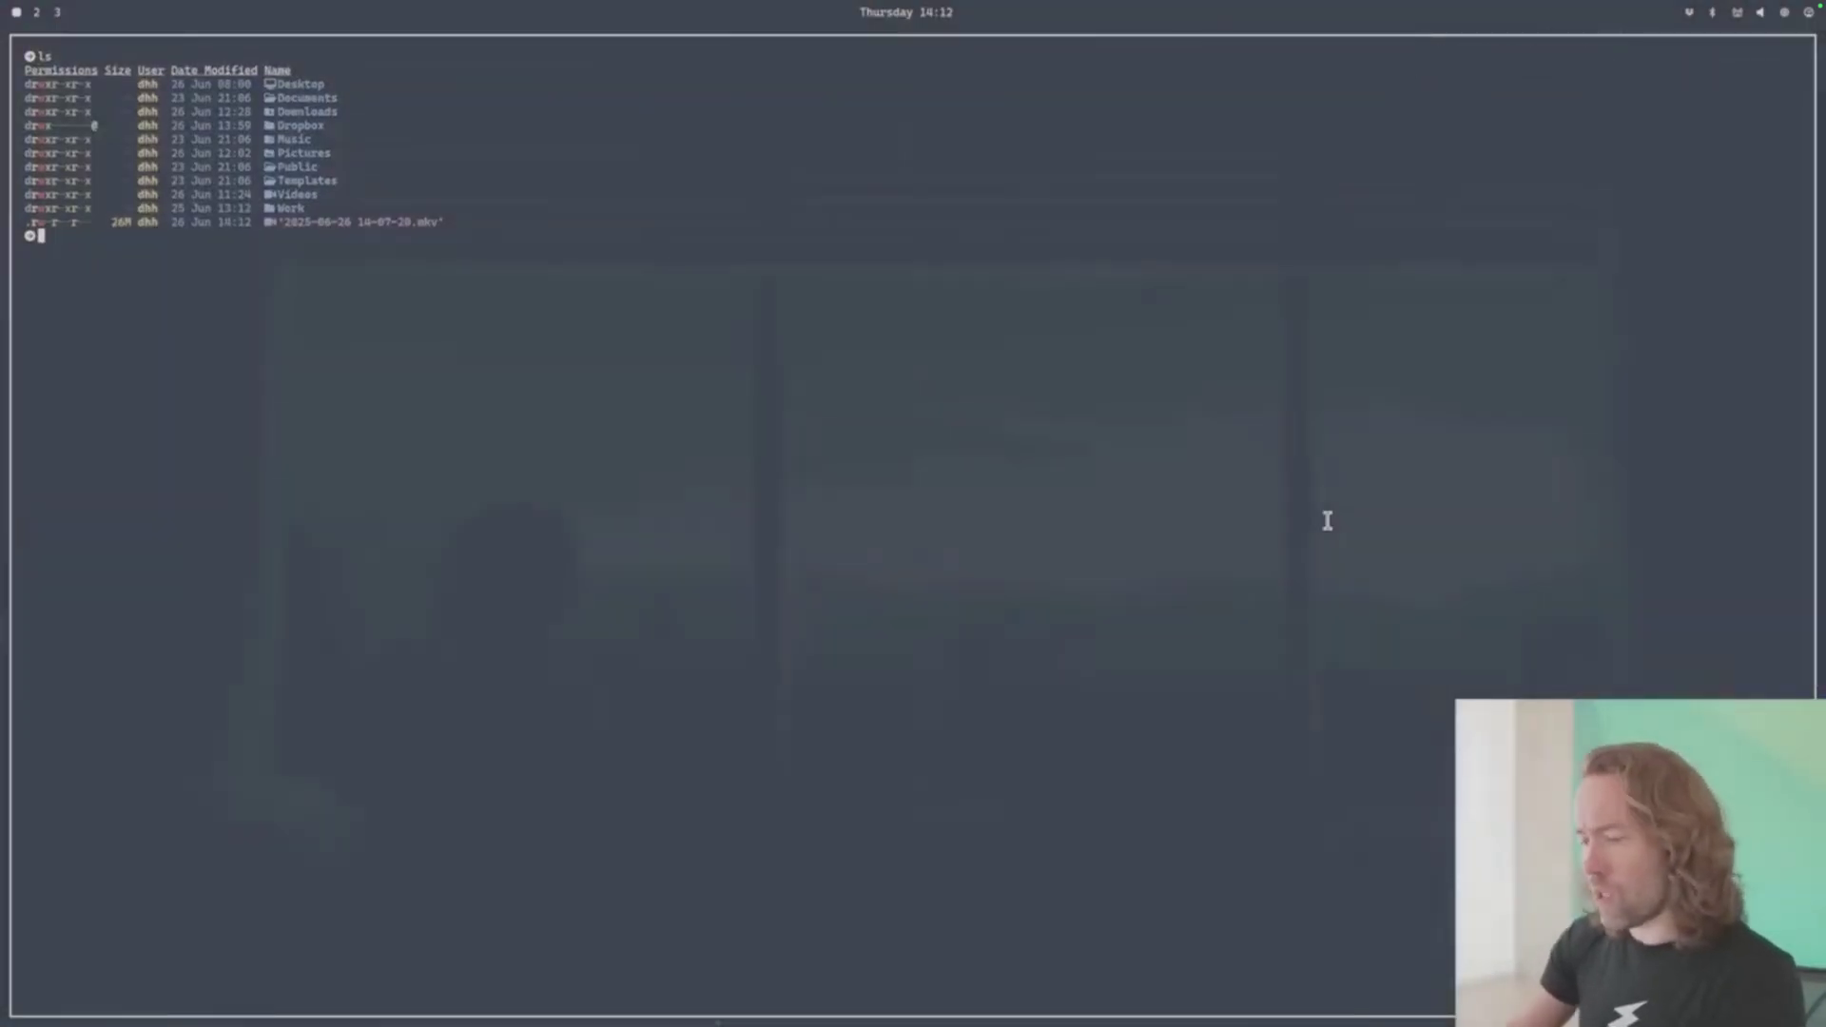
- Open btop, then clear the terminal and run 'cd .config/hypr/' and 'n .' to open Neovim
key("super+t")
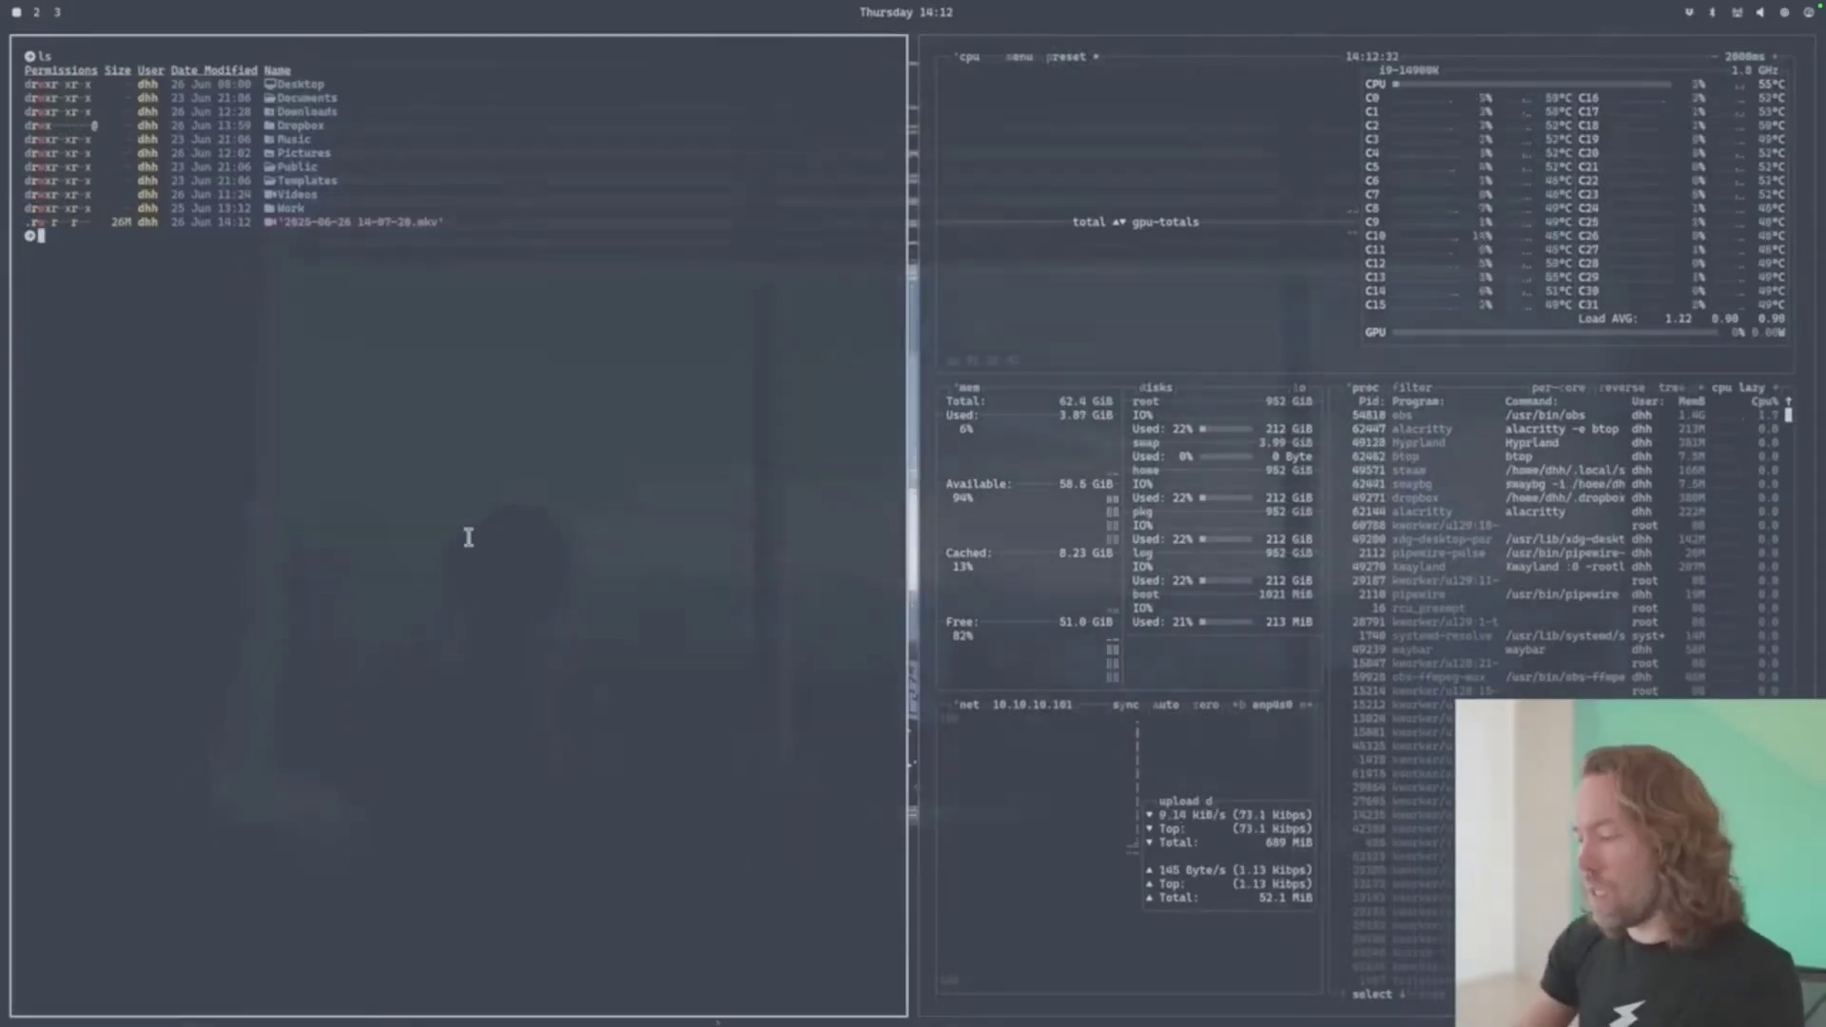
key("ctrl+l")
type("cd ")
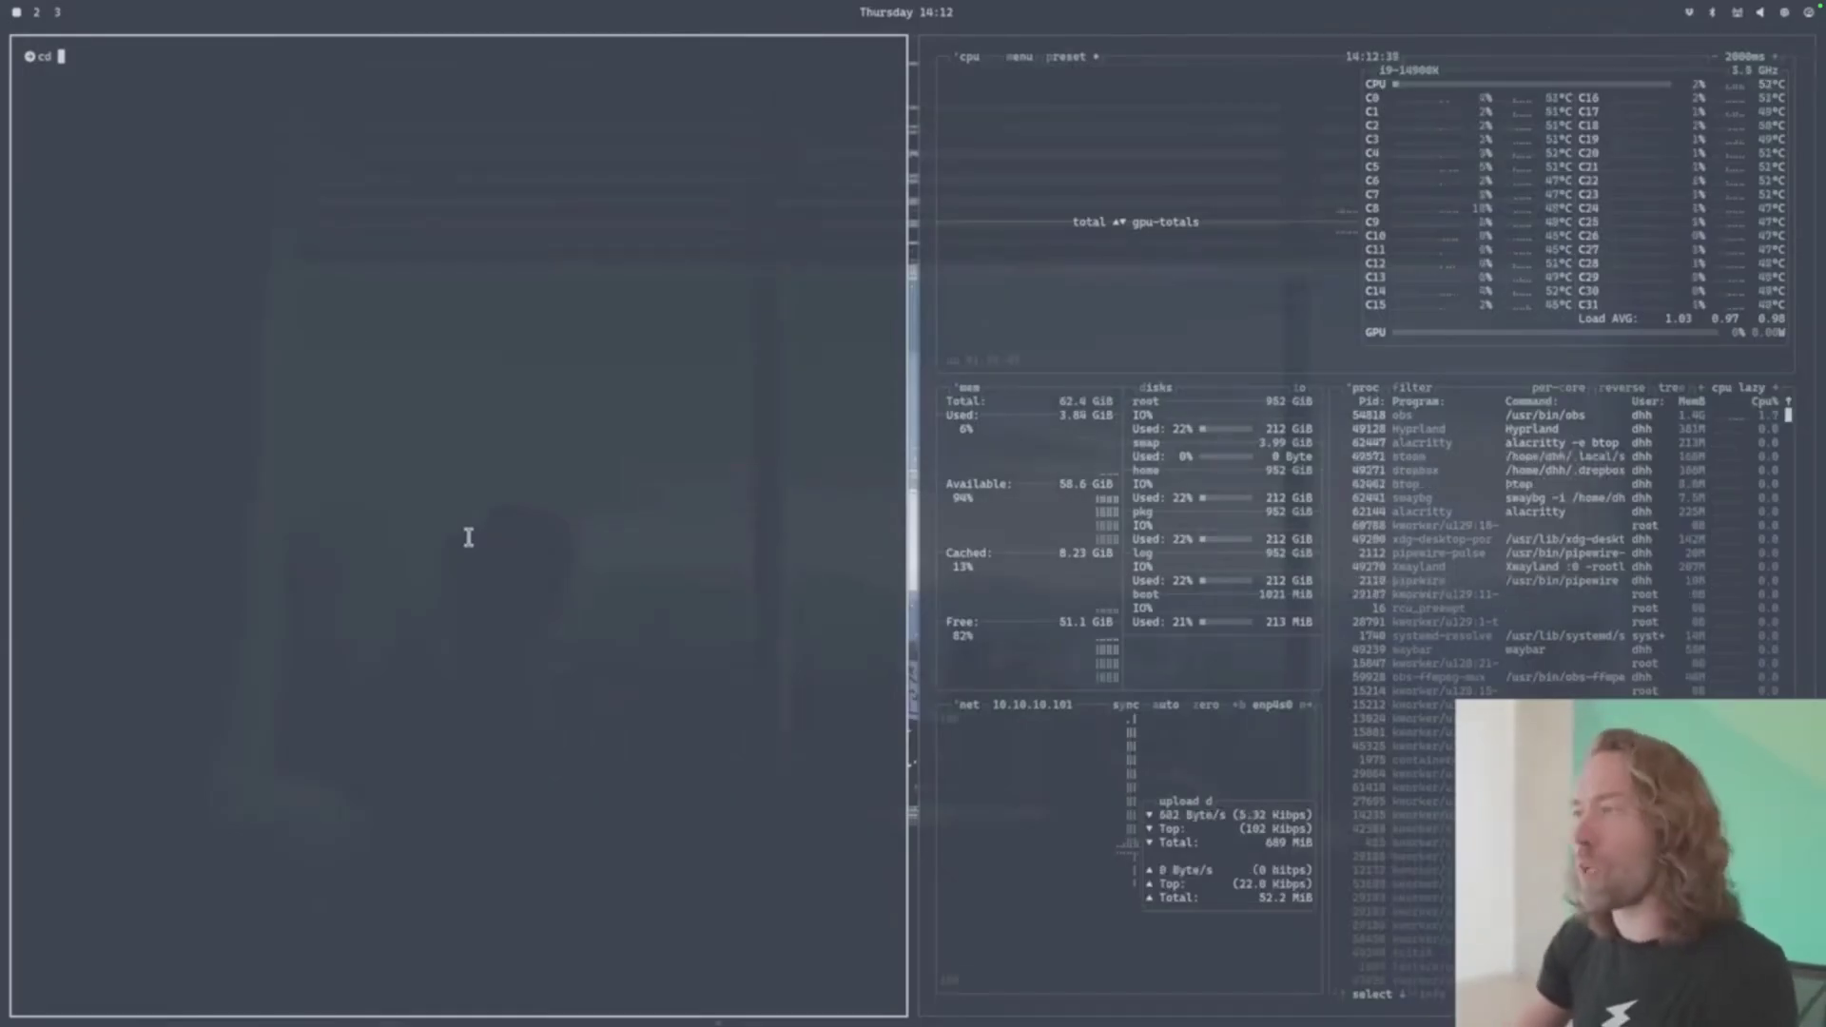
type(".config/hypr/")
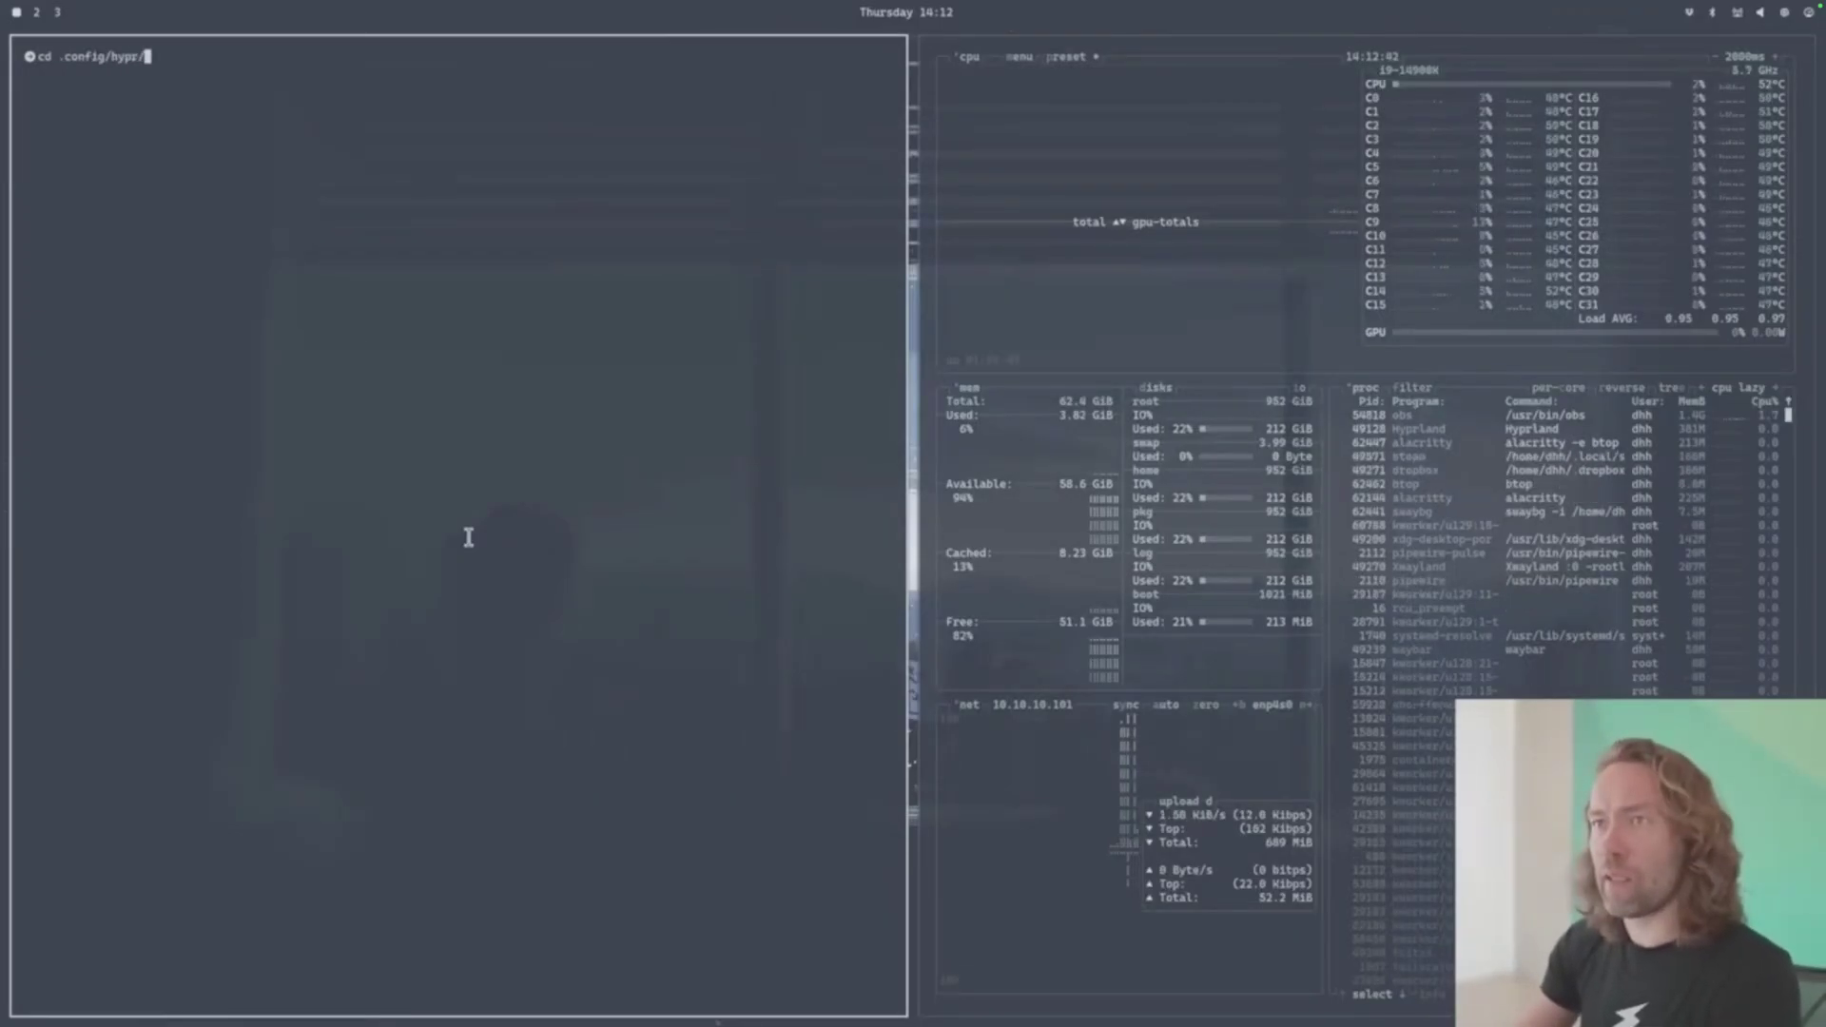
key("Return")
type("n .")
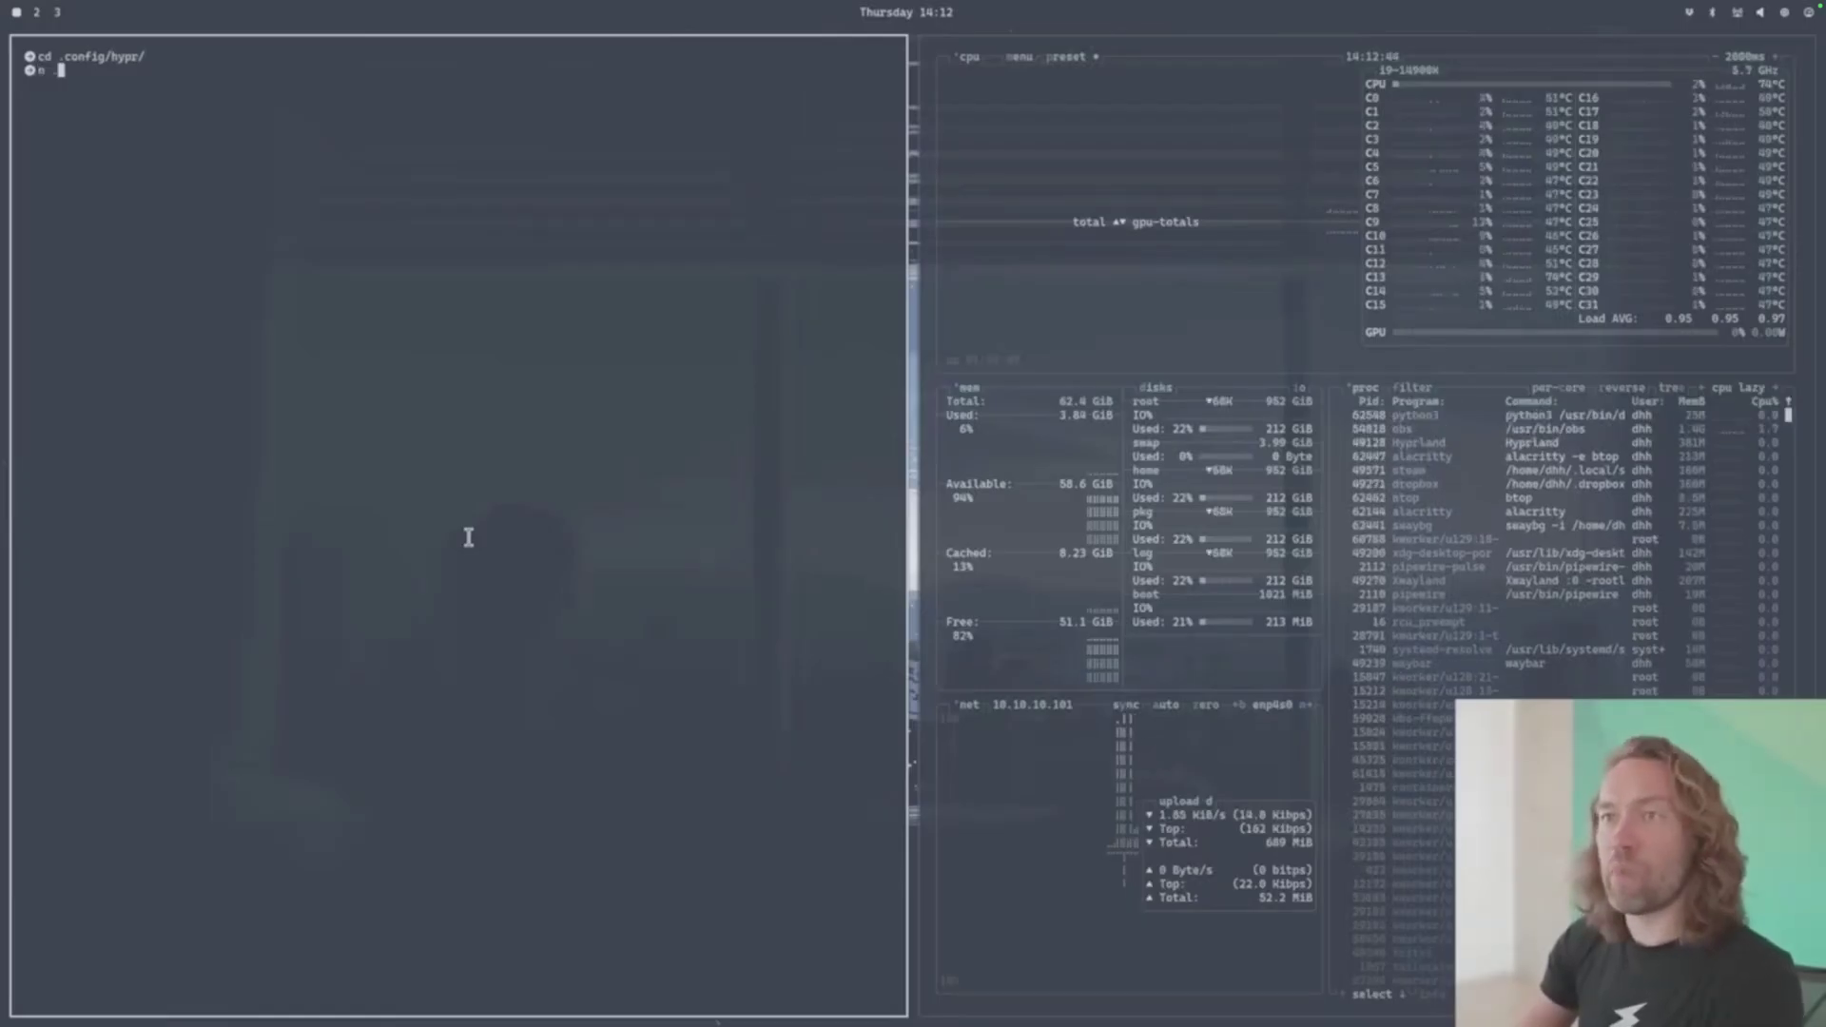
key("Return")
key("j")
key("j")
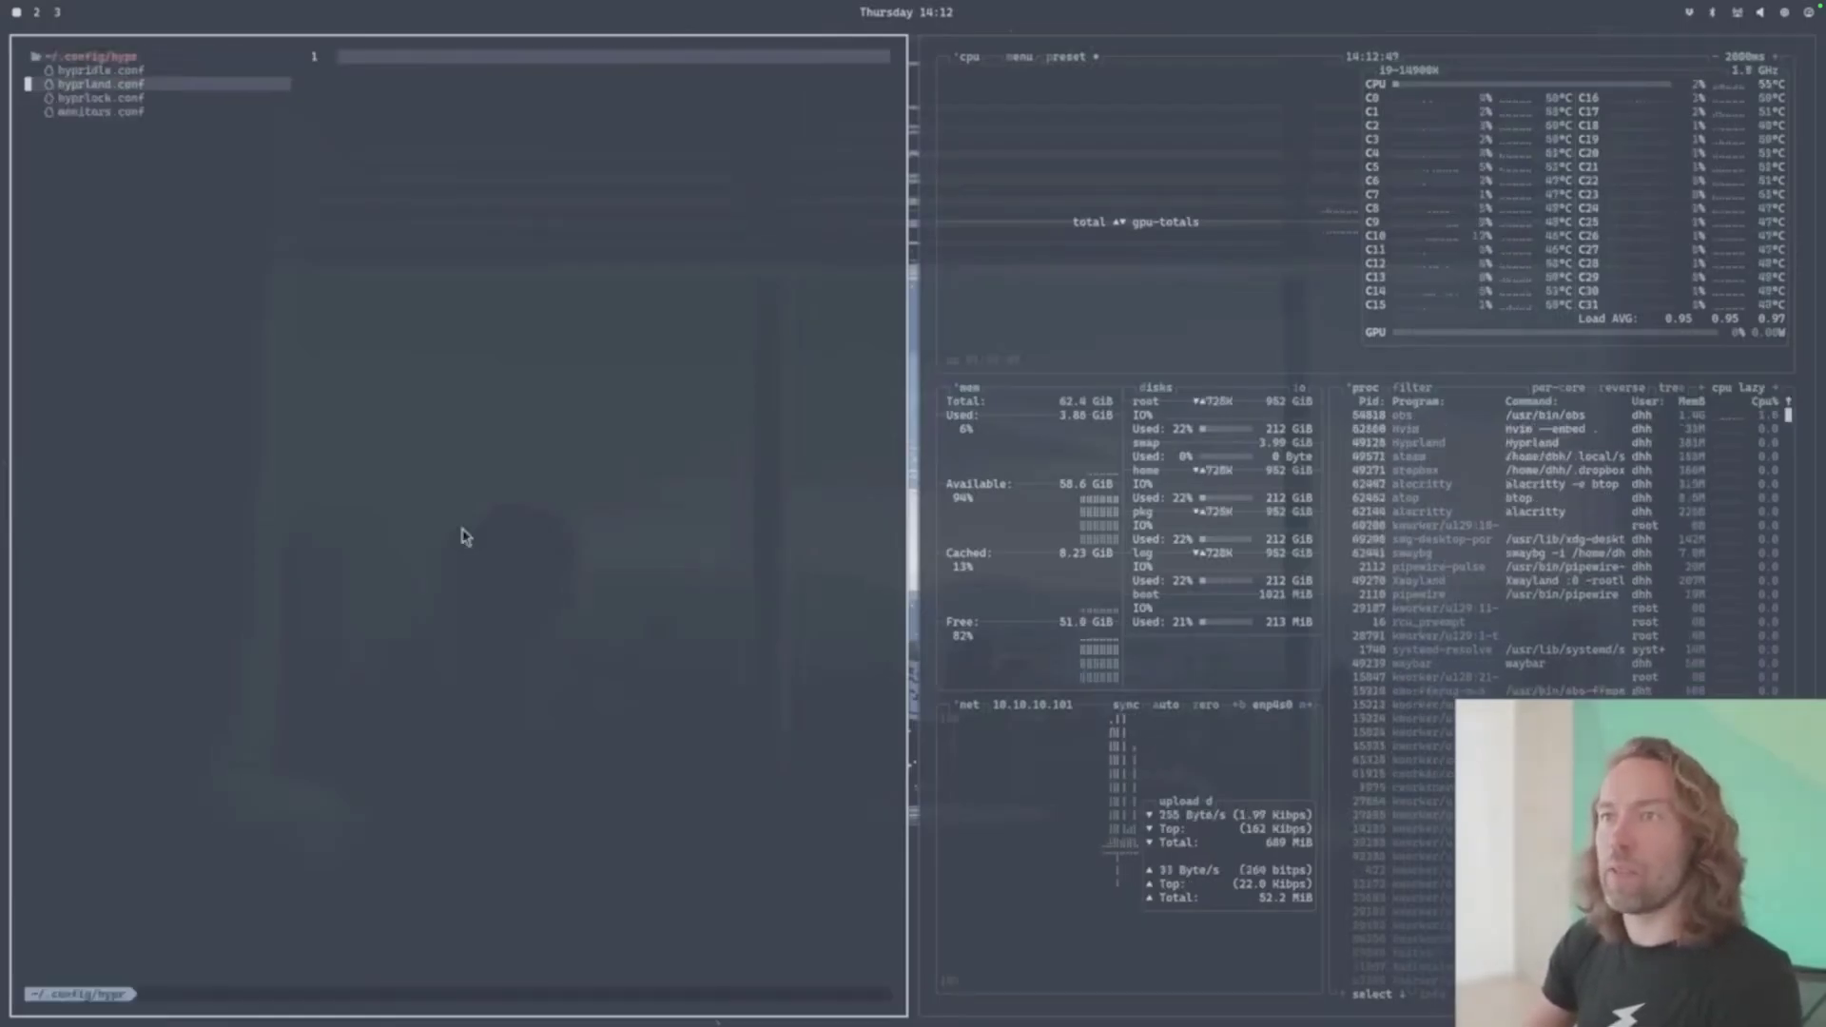
key("Return")
key("k")
key("k")
key("k")
key("k")
key("k")
key("k")
key("k")
key("k")
key("k")
key("k")
key("k")
key("k")
key("k")
key("k")
key("k")
key("k")
key("k")
key("k")
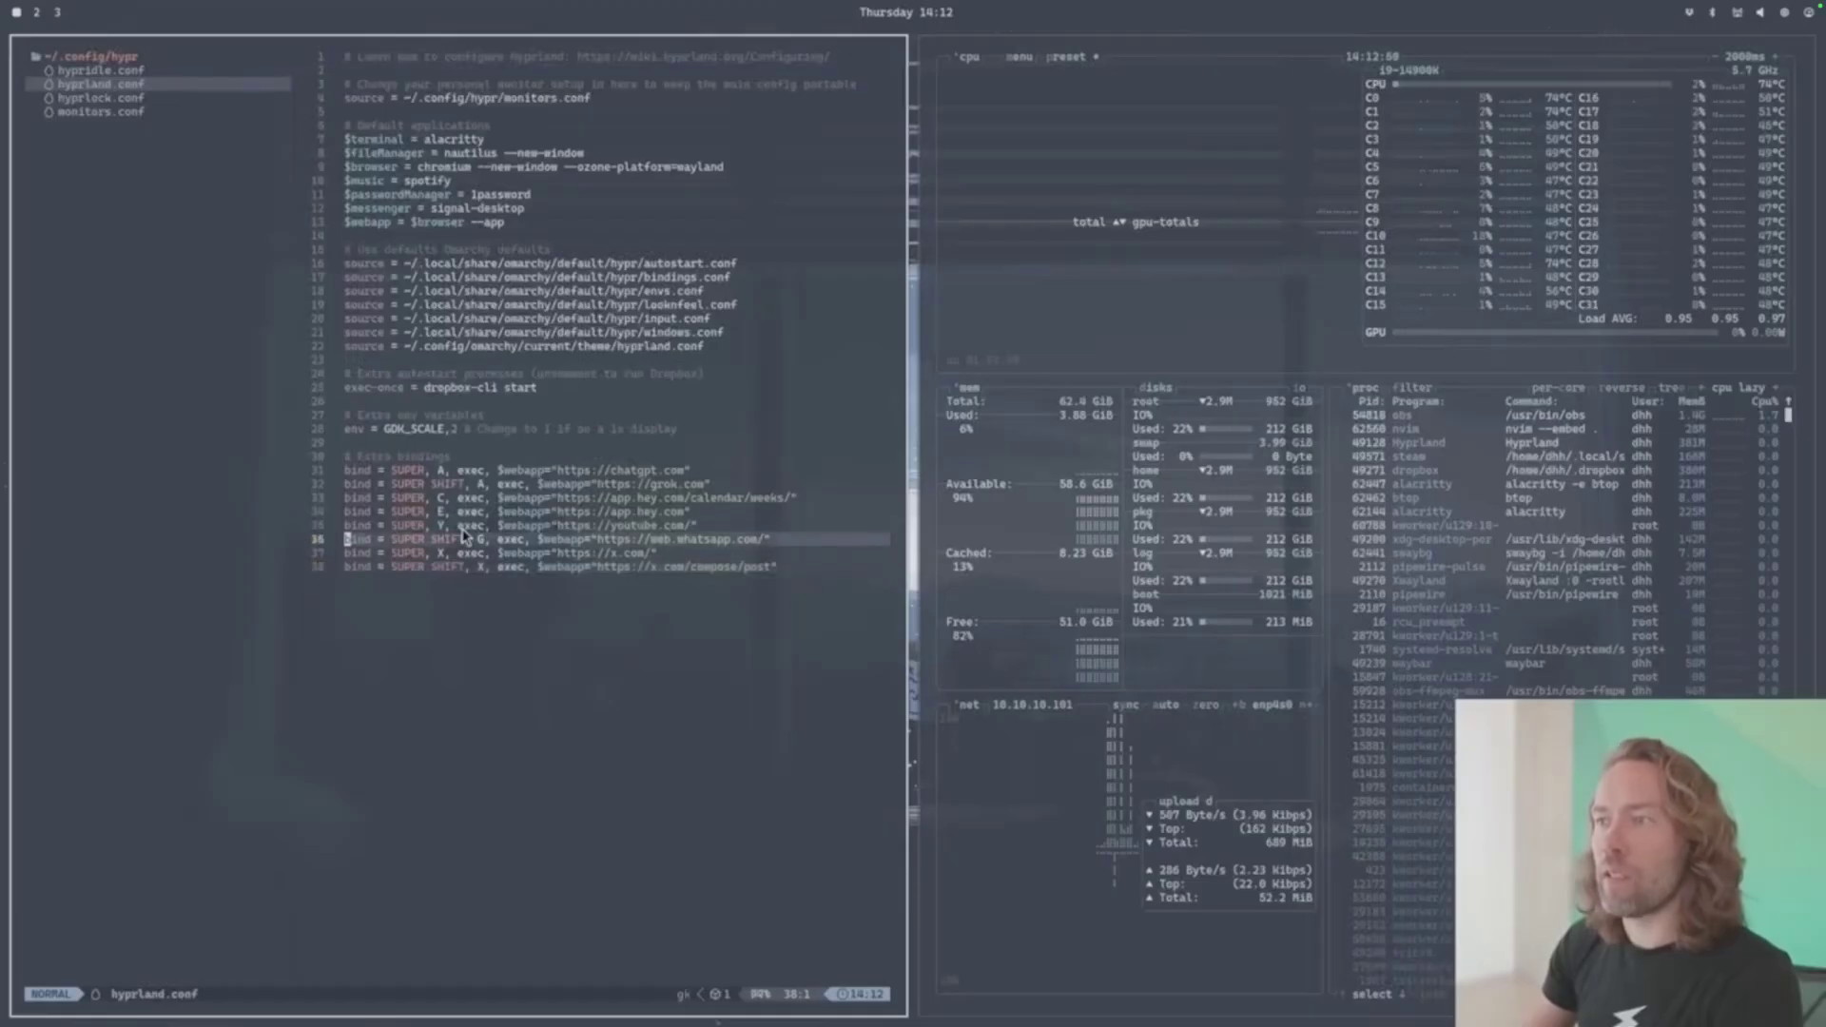
key("k")
key("k")
key("k")
key("k")
key("j")
key("j")
key("j")
key("j")
key("j")
key("j")
key("j")
key("j")
key("j")
key("j")
key("j")
key("j")
key("j")
key("j")
key("j")
key("j")
key("j")
key("j")
key("j")
key("j")
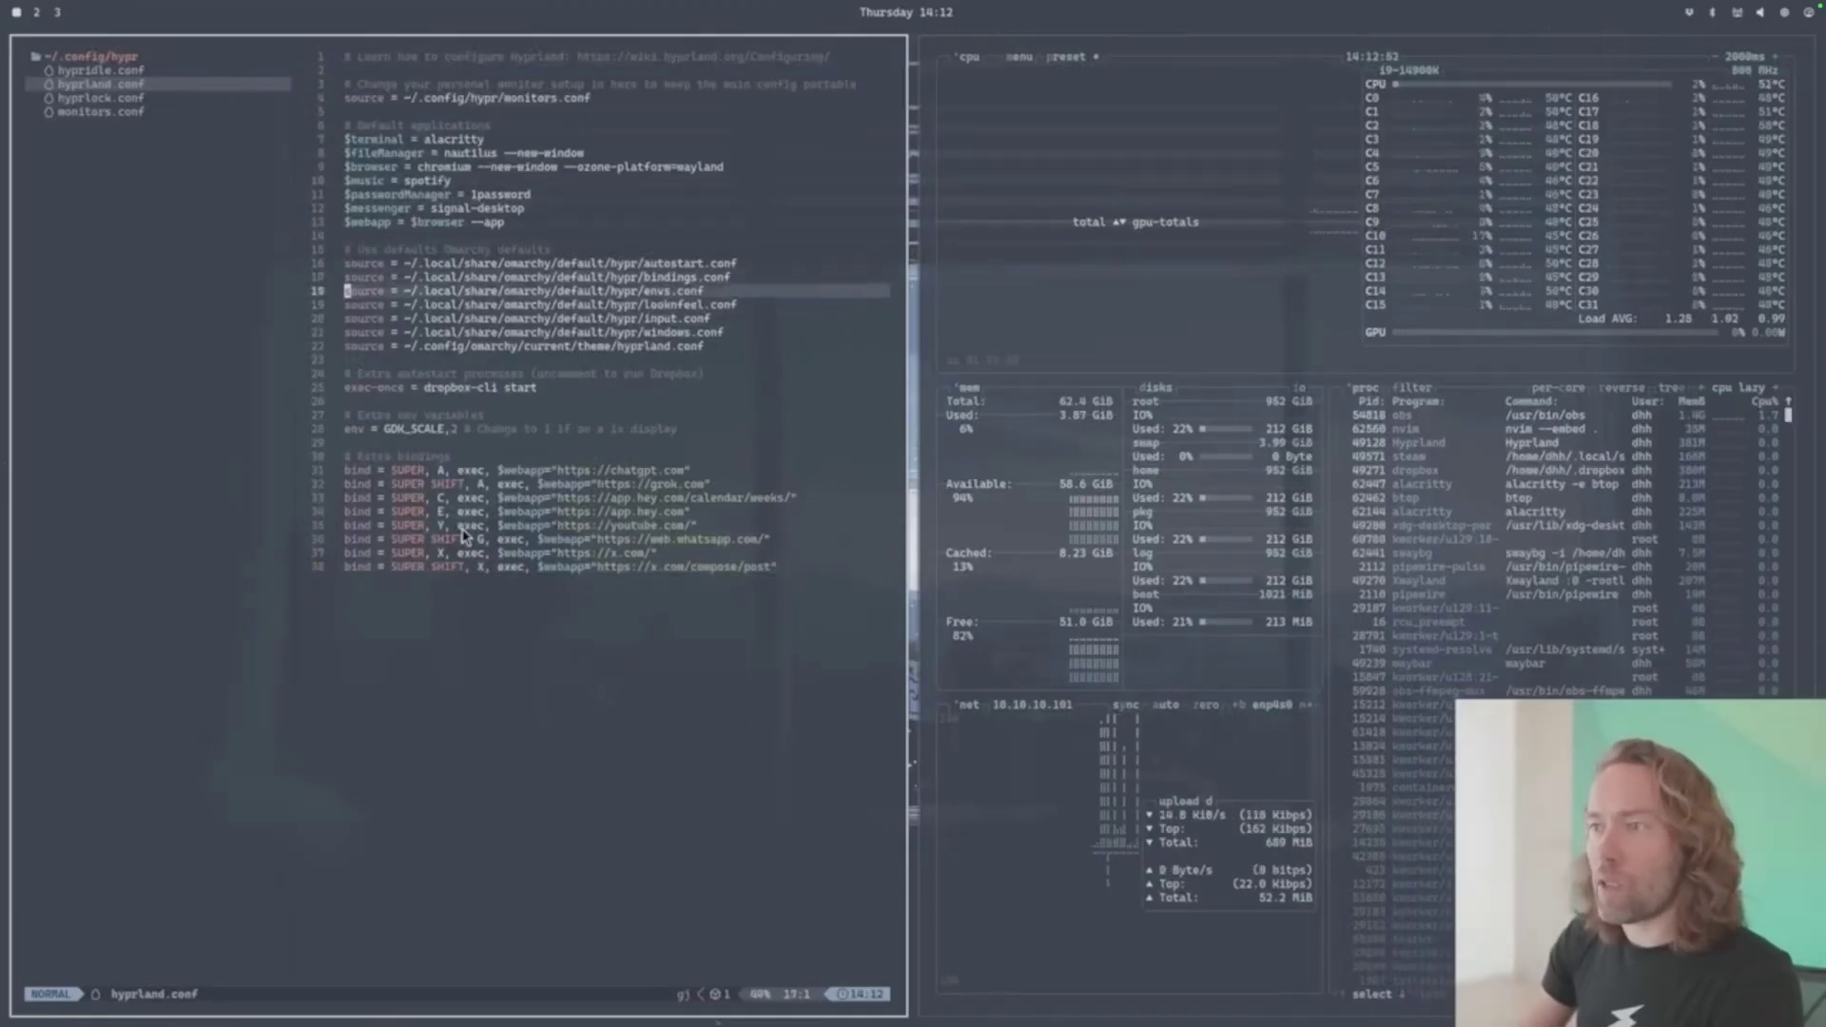
key("j")
key("k")
key("k")
key("k")
key("k")
key("k")
key("k")
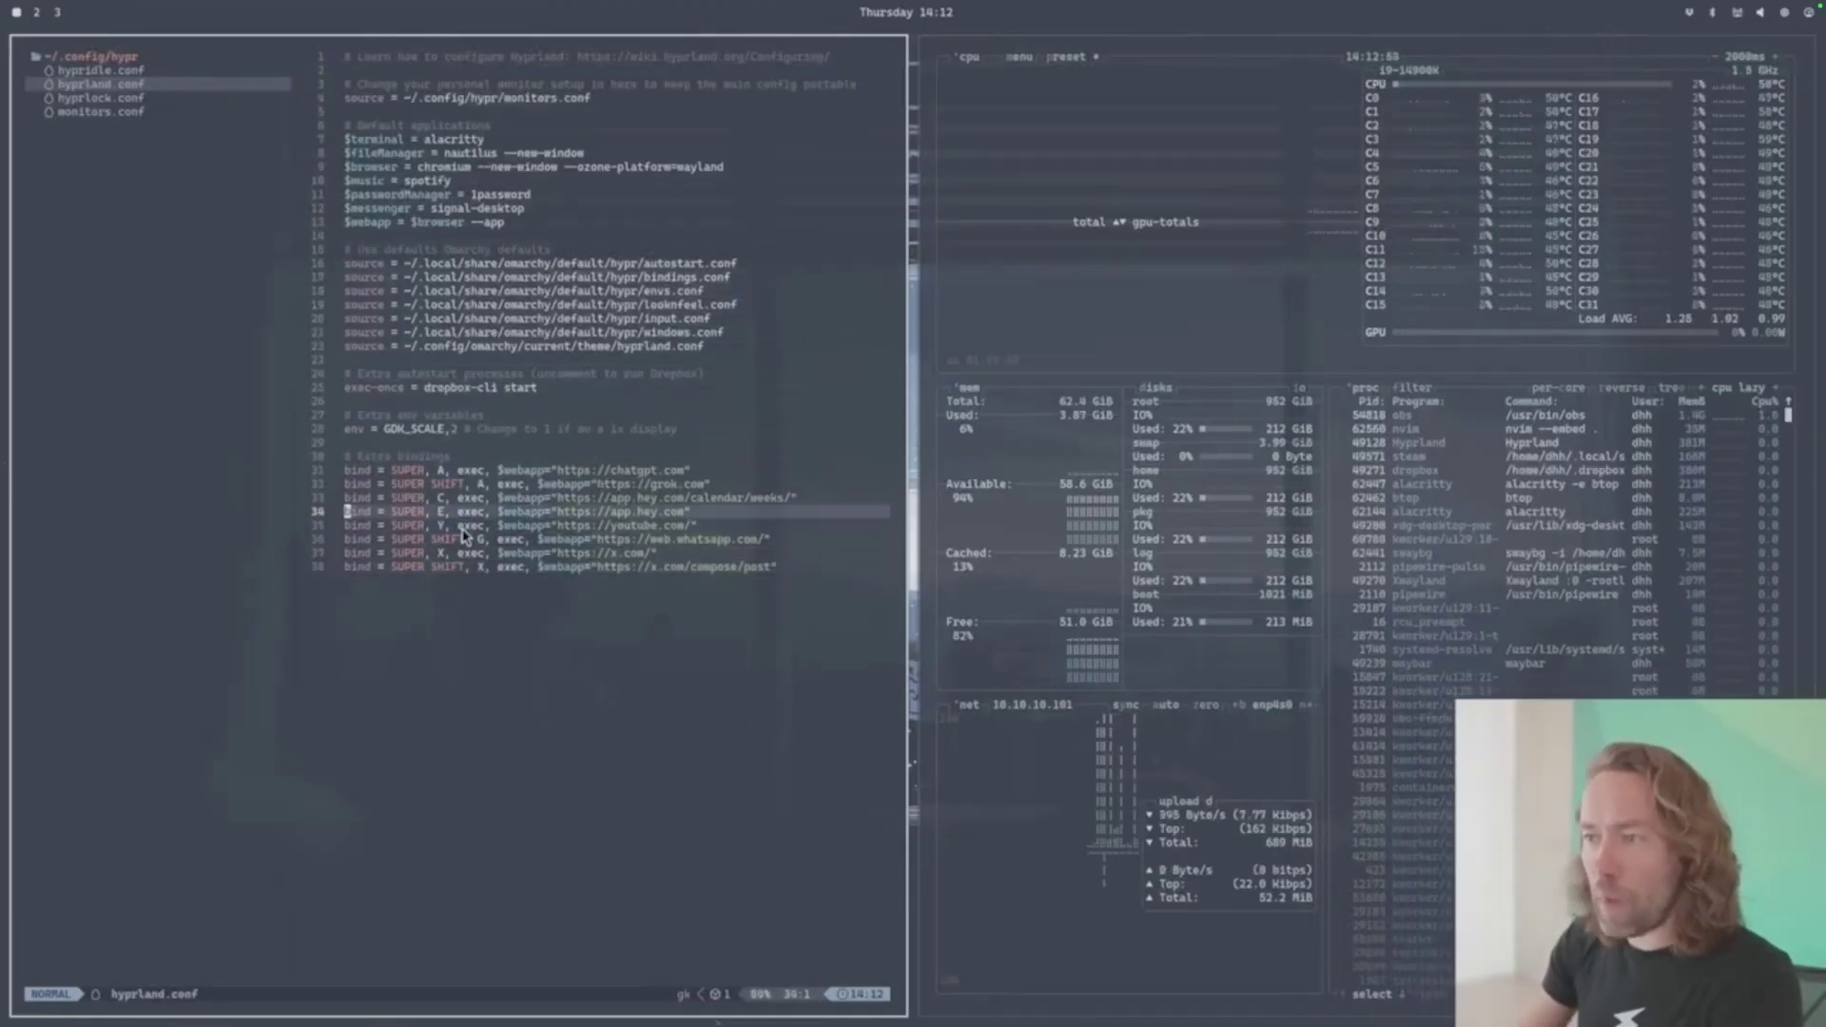
key("k")
key("k")
key("k")
key("k")
key("k")
key("k")
key("k")
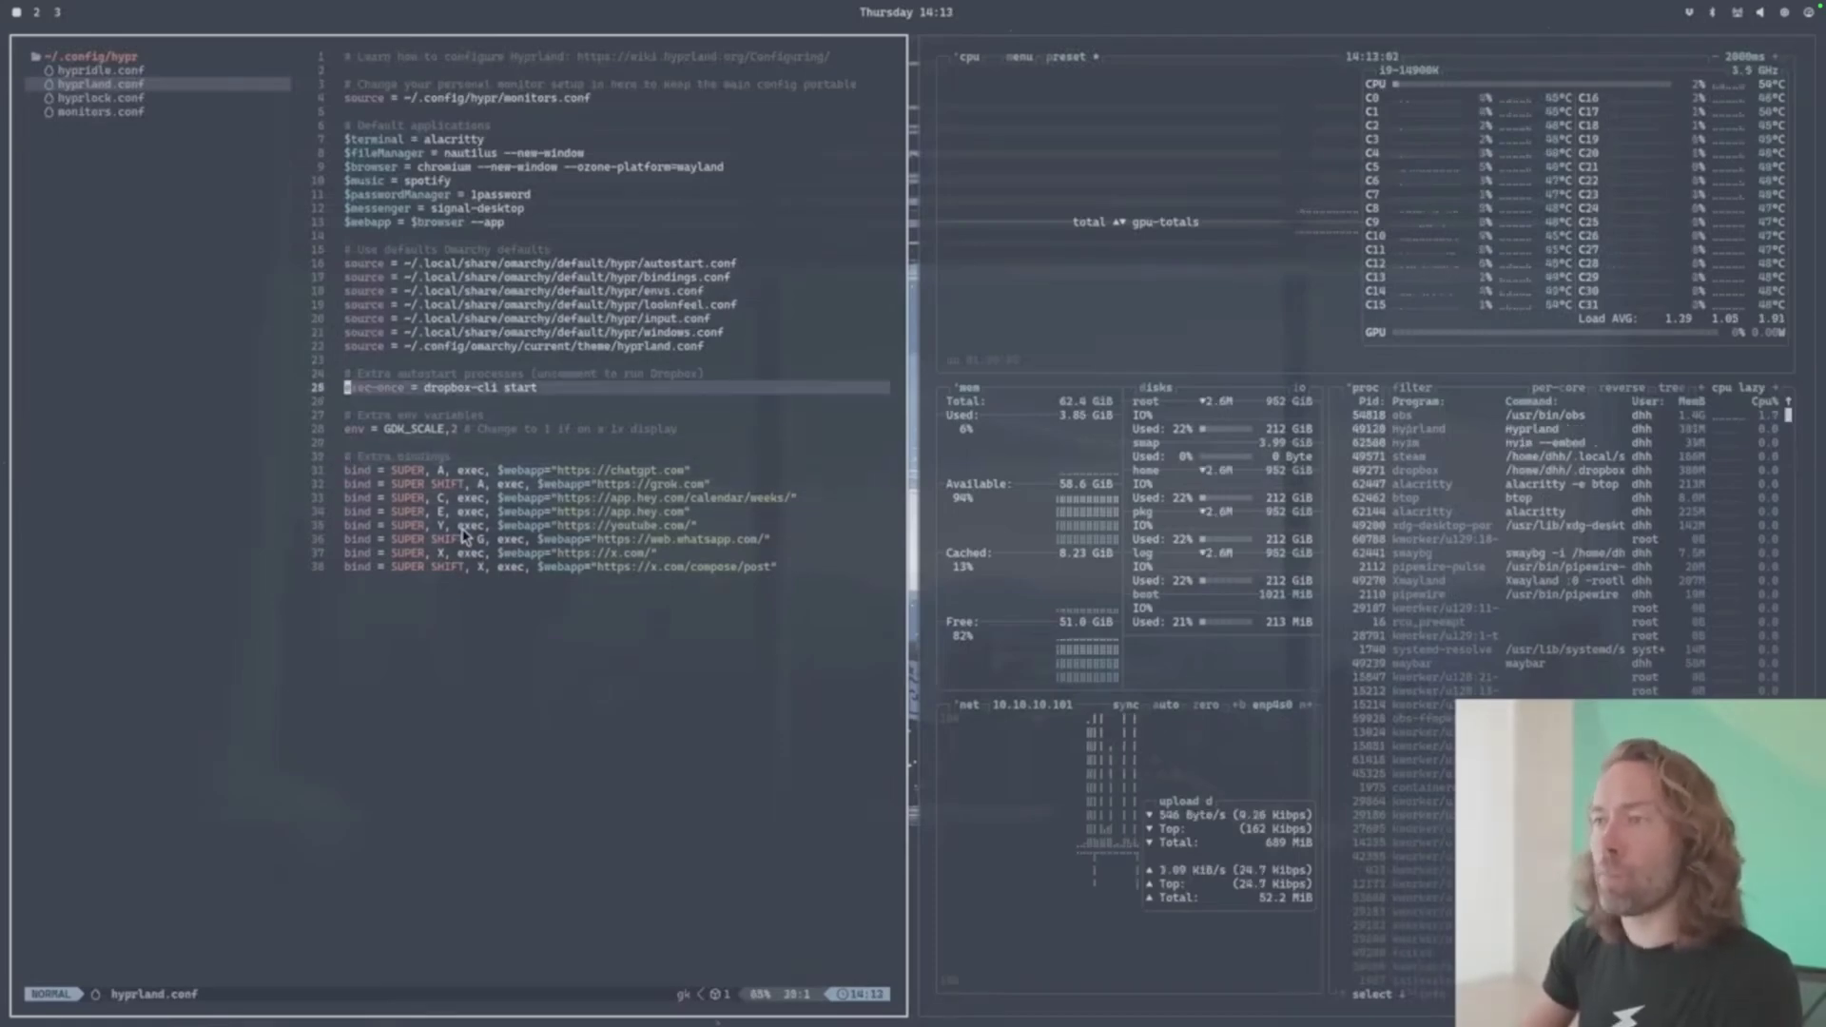
key("k")
key("k")
key("k")
key("k")
key("k")
key("k")
key("k")
key("k")
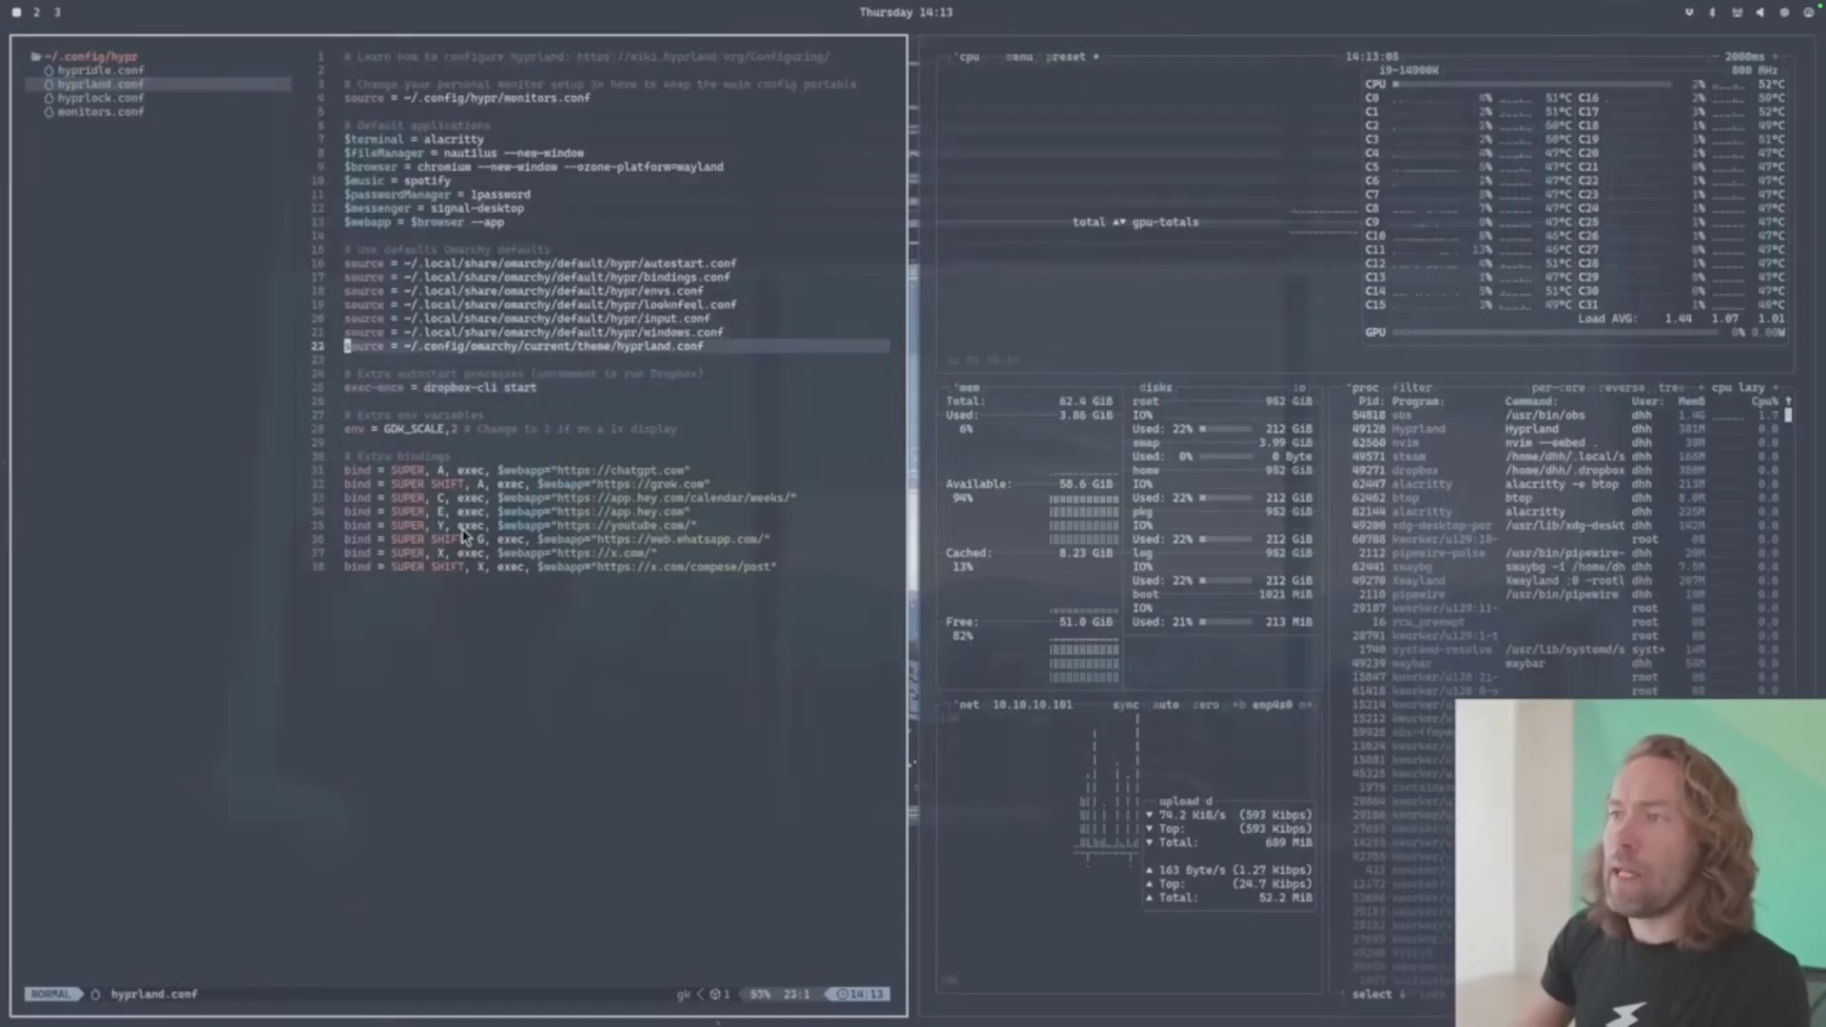
key("j")
key("j")
key("j")
key("j")
key("k")
key("k")
key("k")
key("k")
key("k")
key("k")
key("k")
key("k")
key("k")
key("k")
key("k")
key("k")
key("k")
key("k")
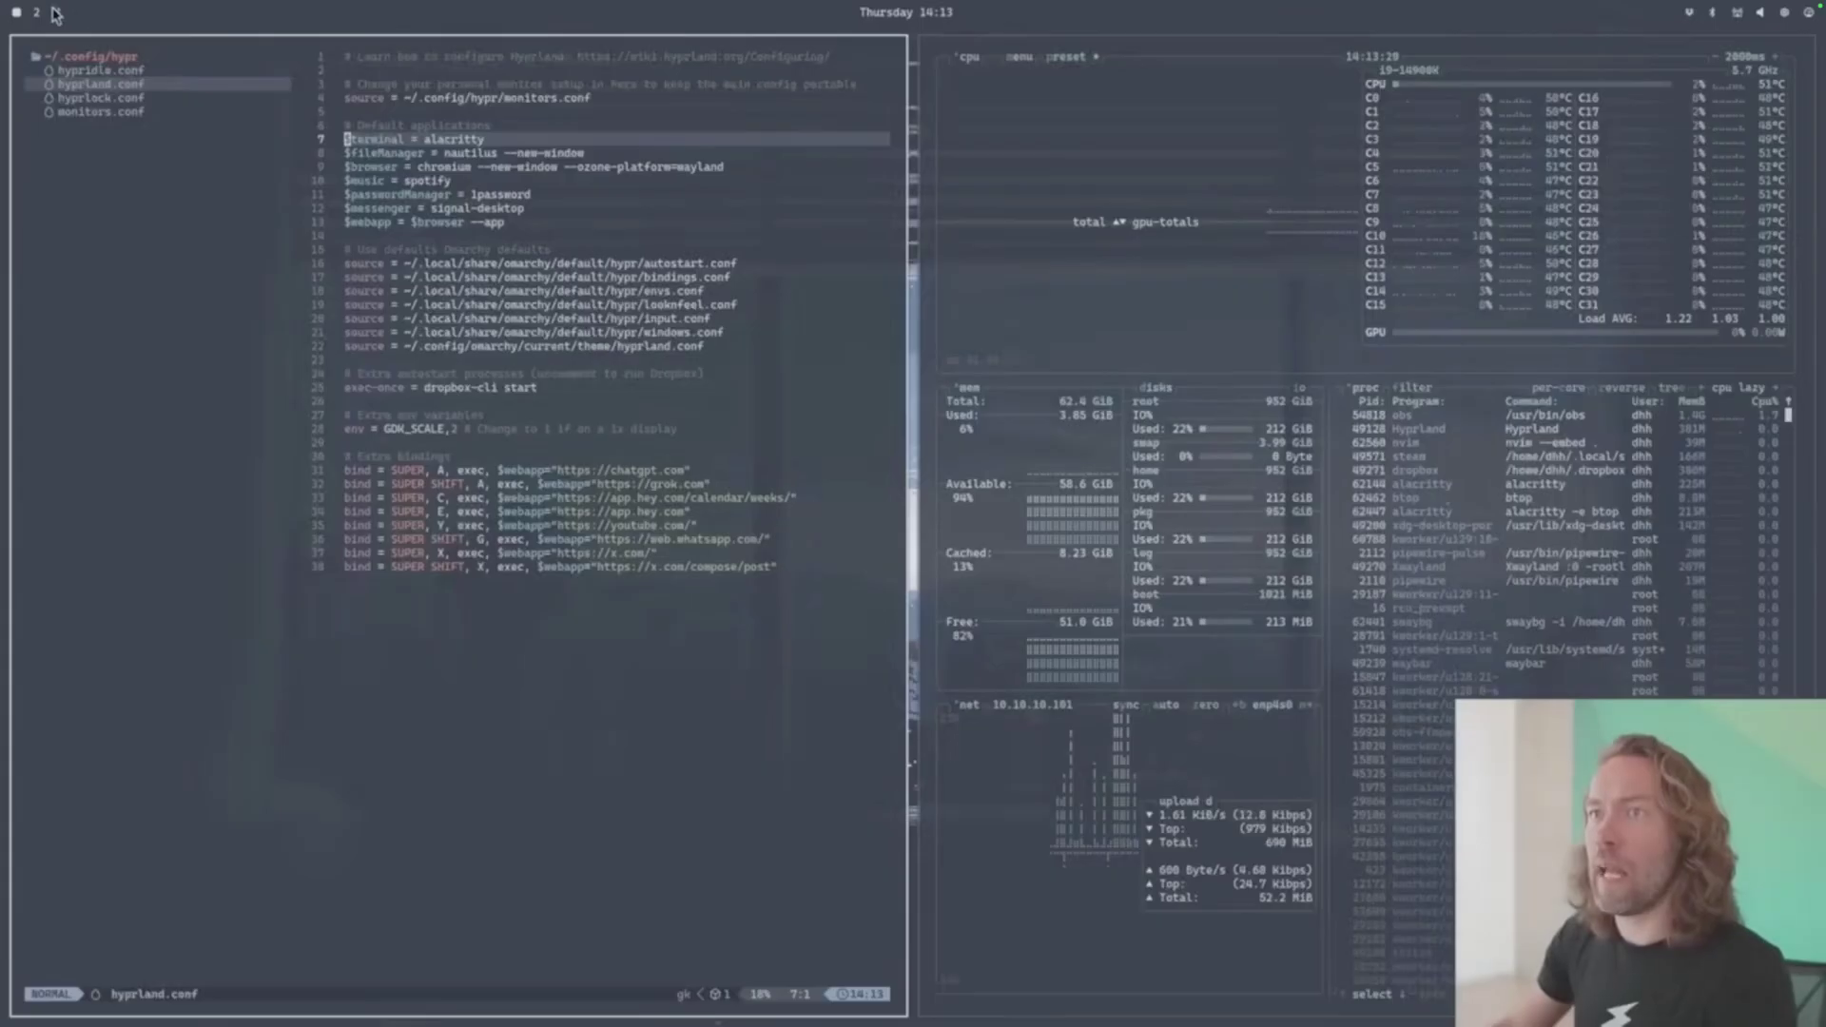
- Toggle the Waybar clock to the full date and back, and scroll the volume up and down
left_click(929, 23)
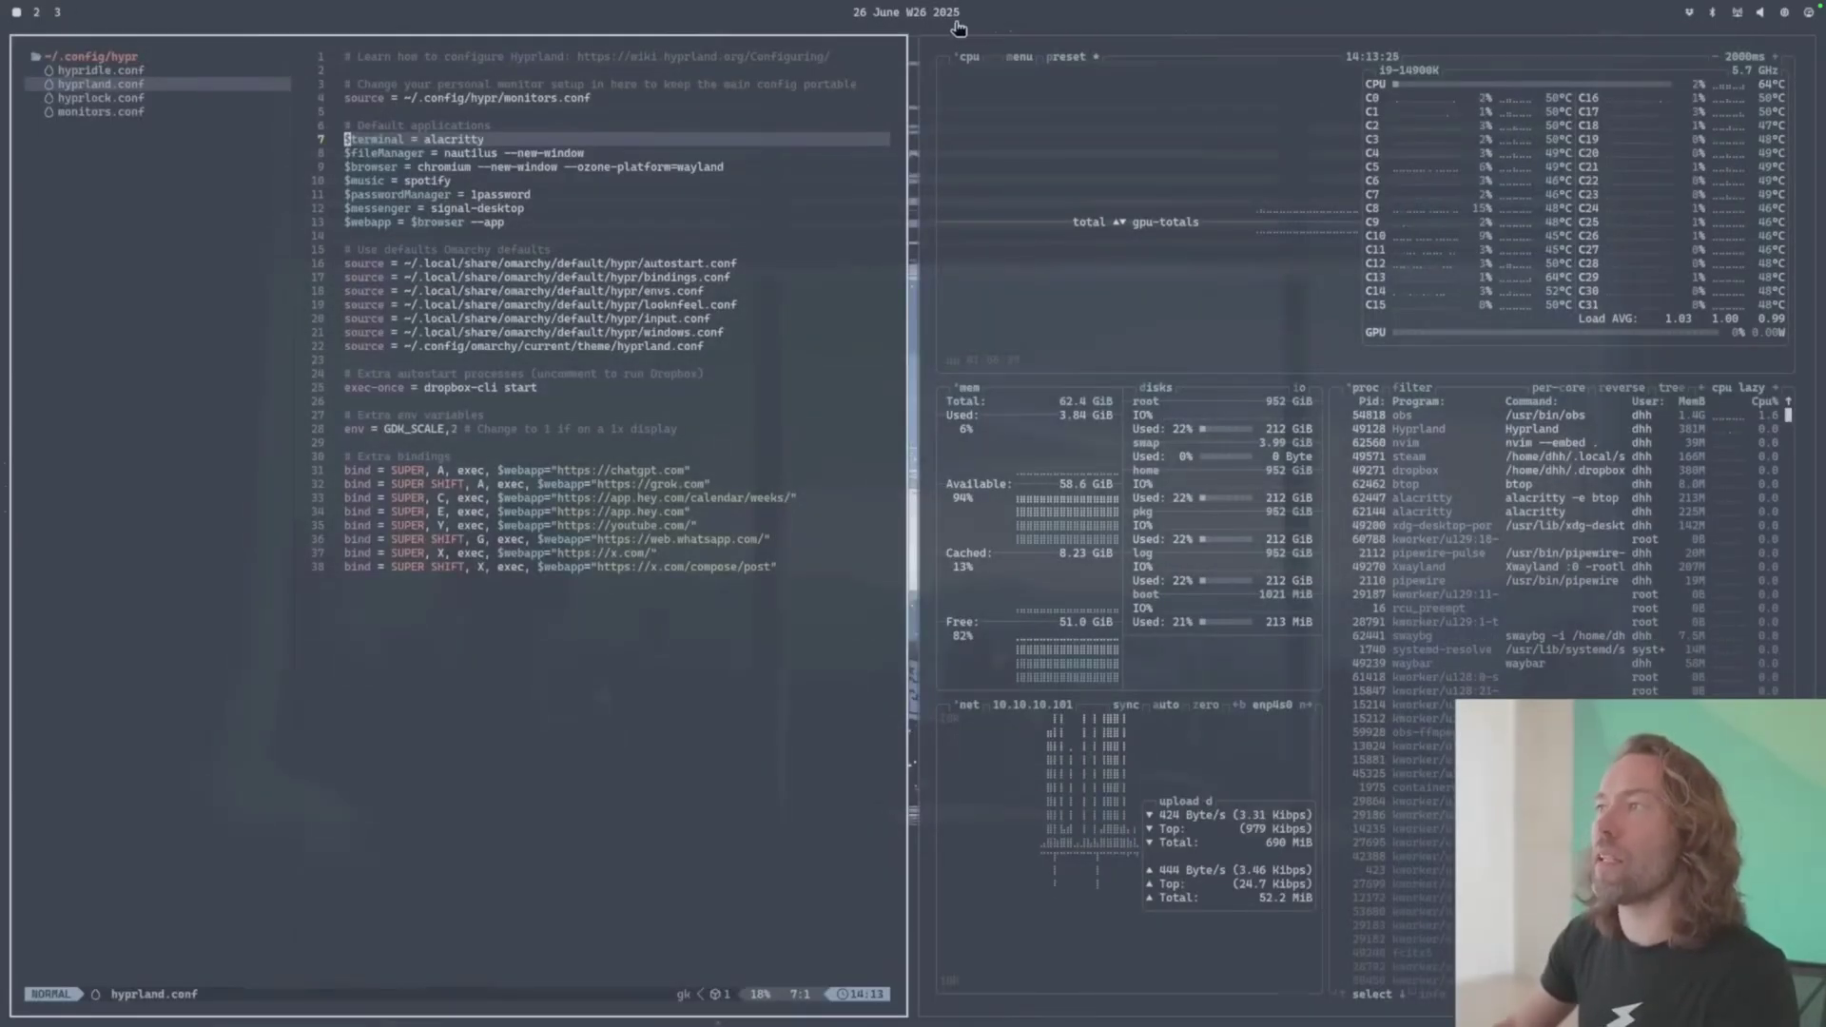
left_click(951, 21)
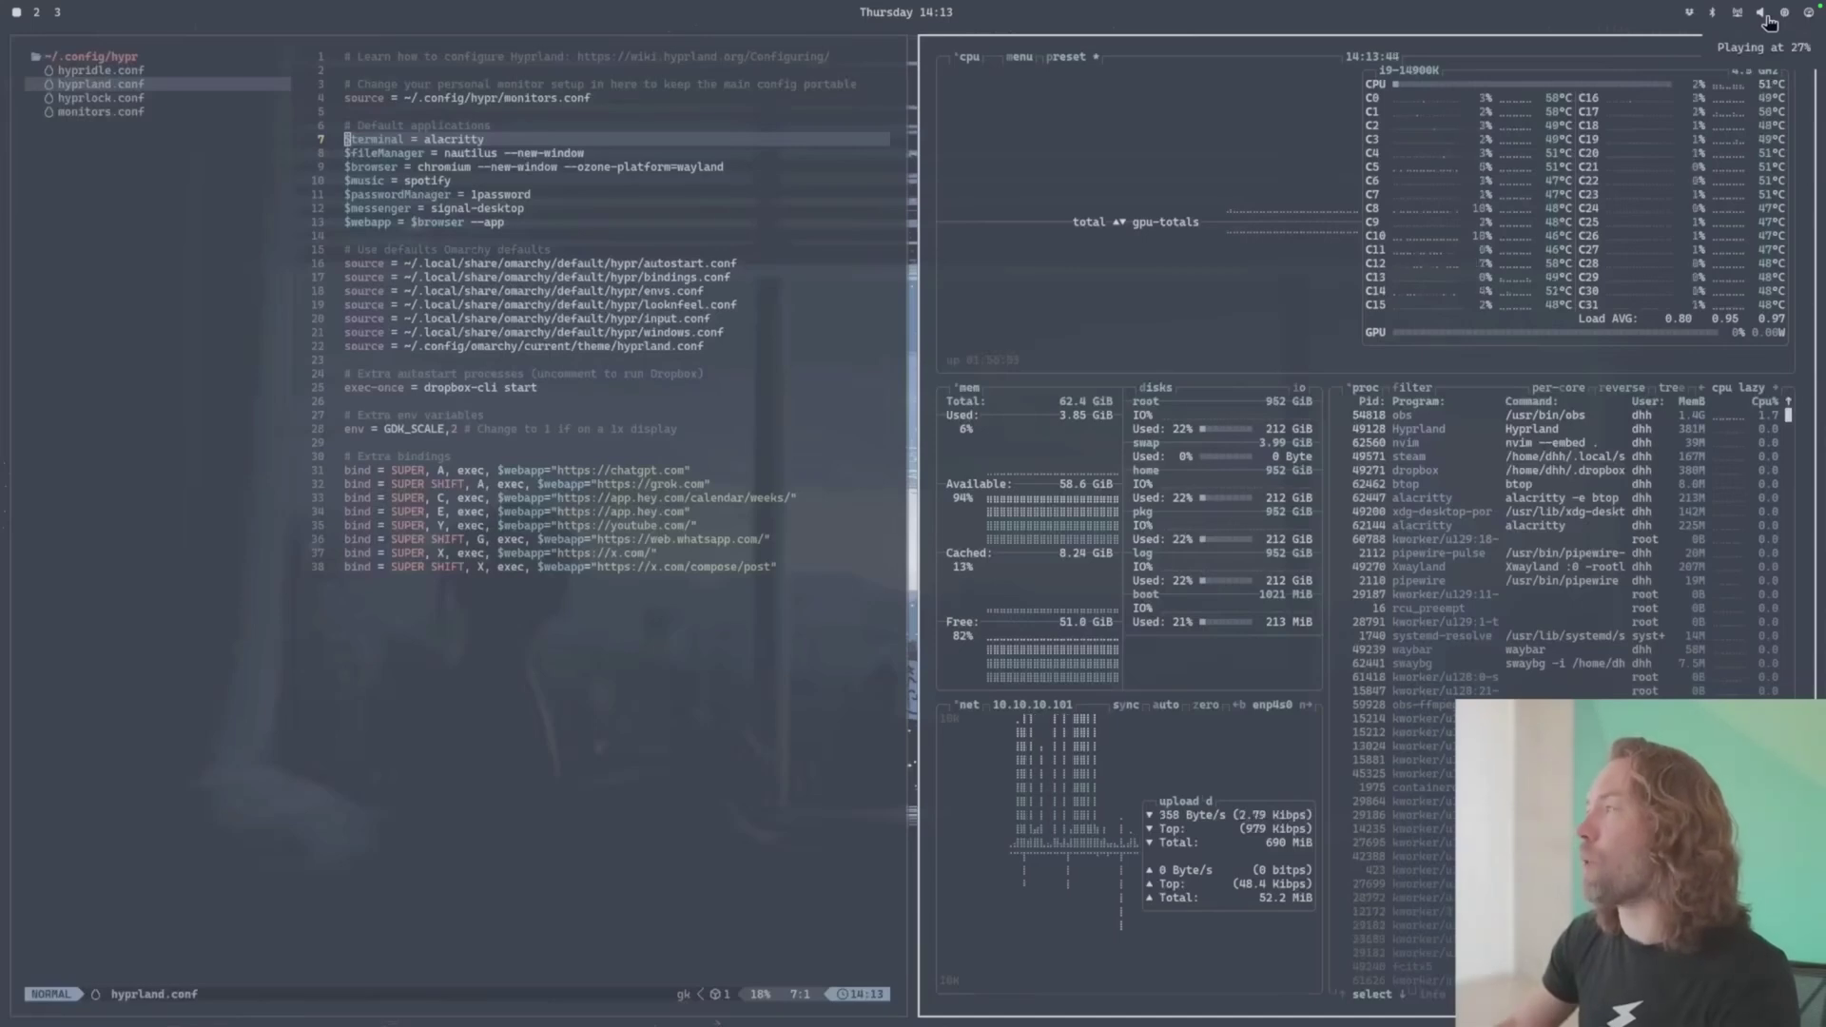
scroll(1765, 21, "up", 1)
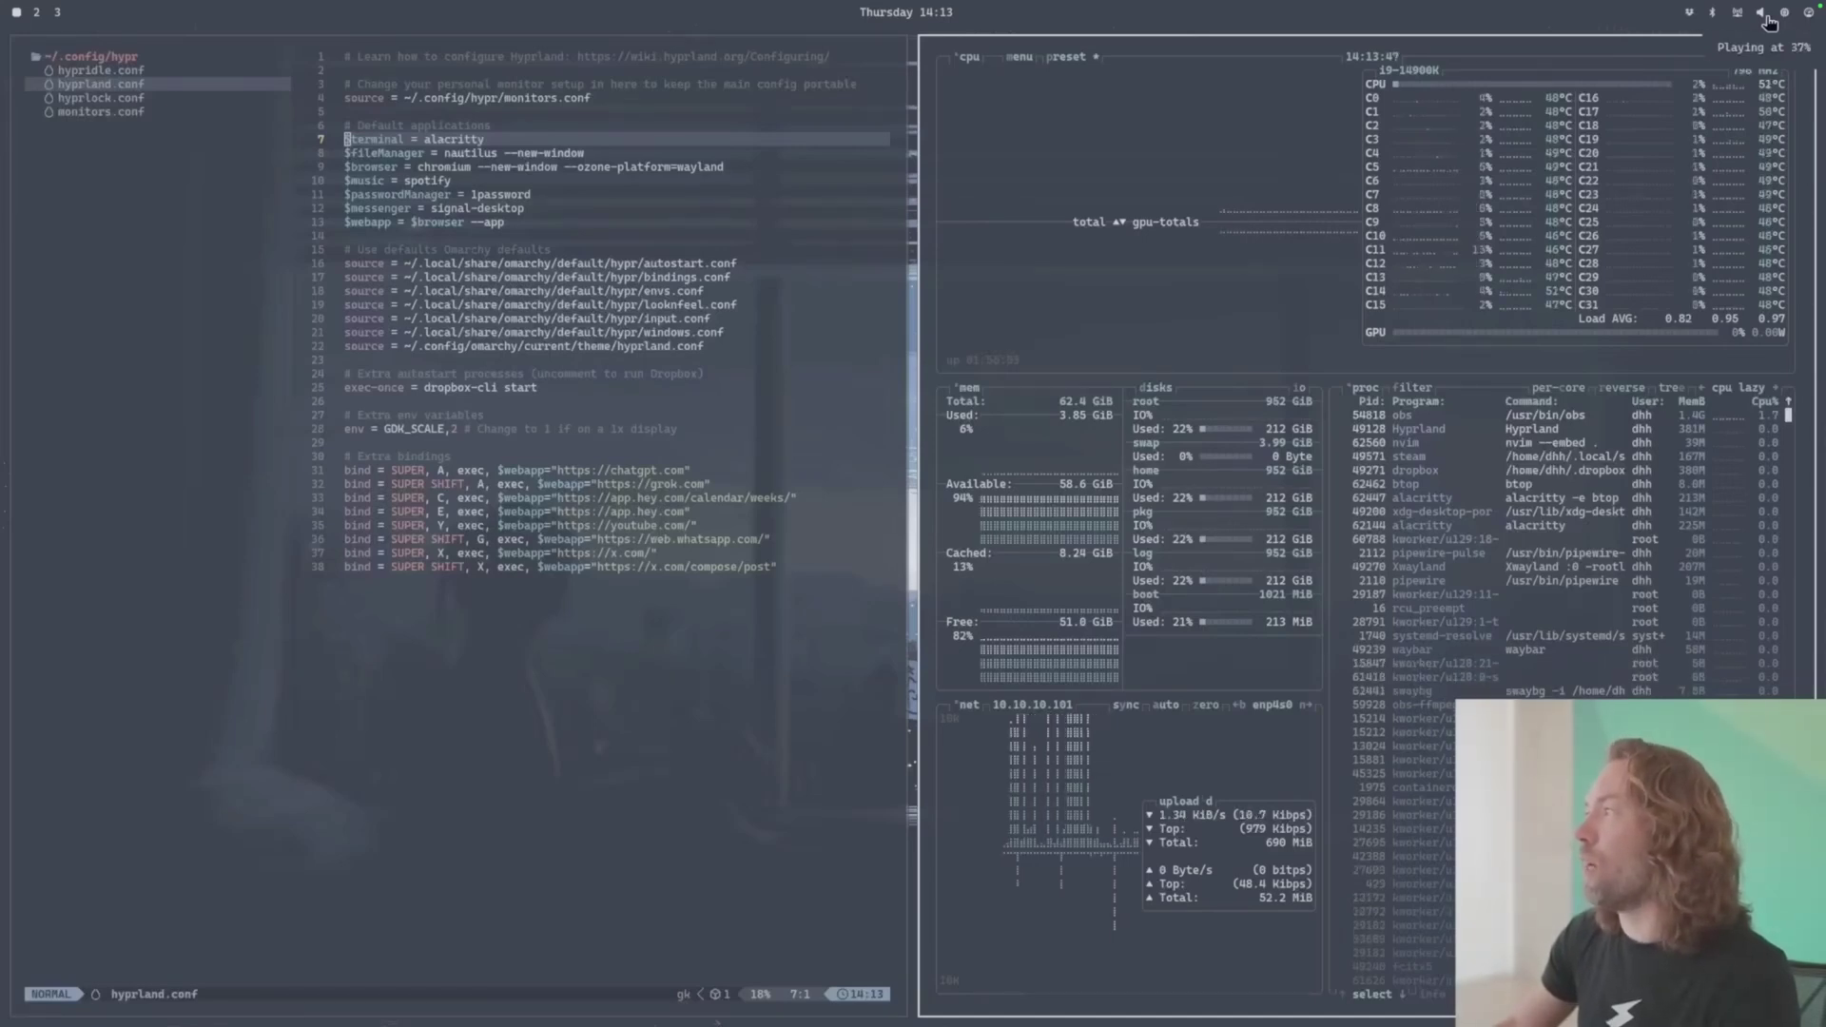
scroll(1767, 21, "down", 2)
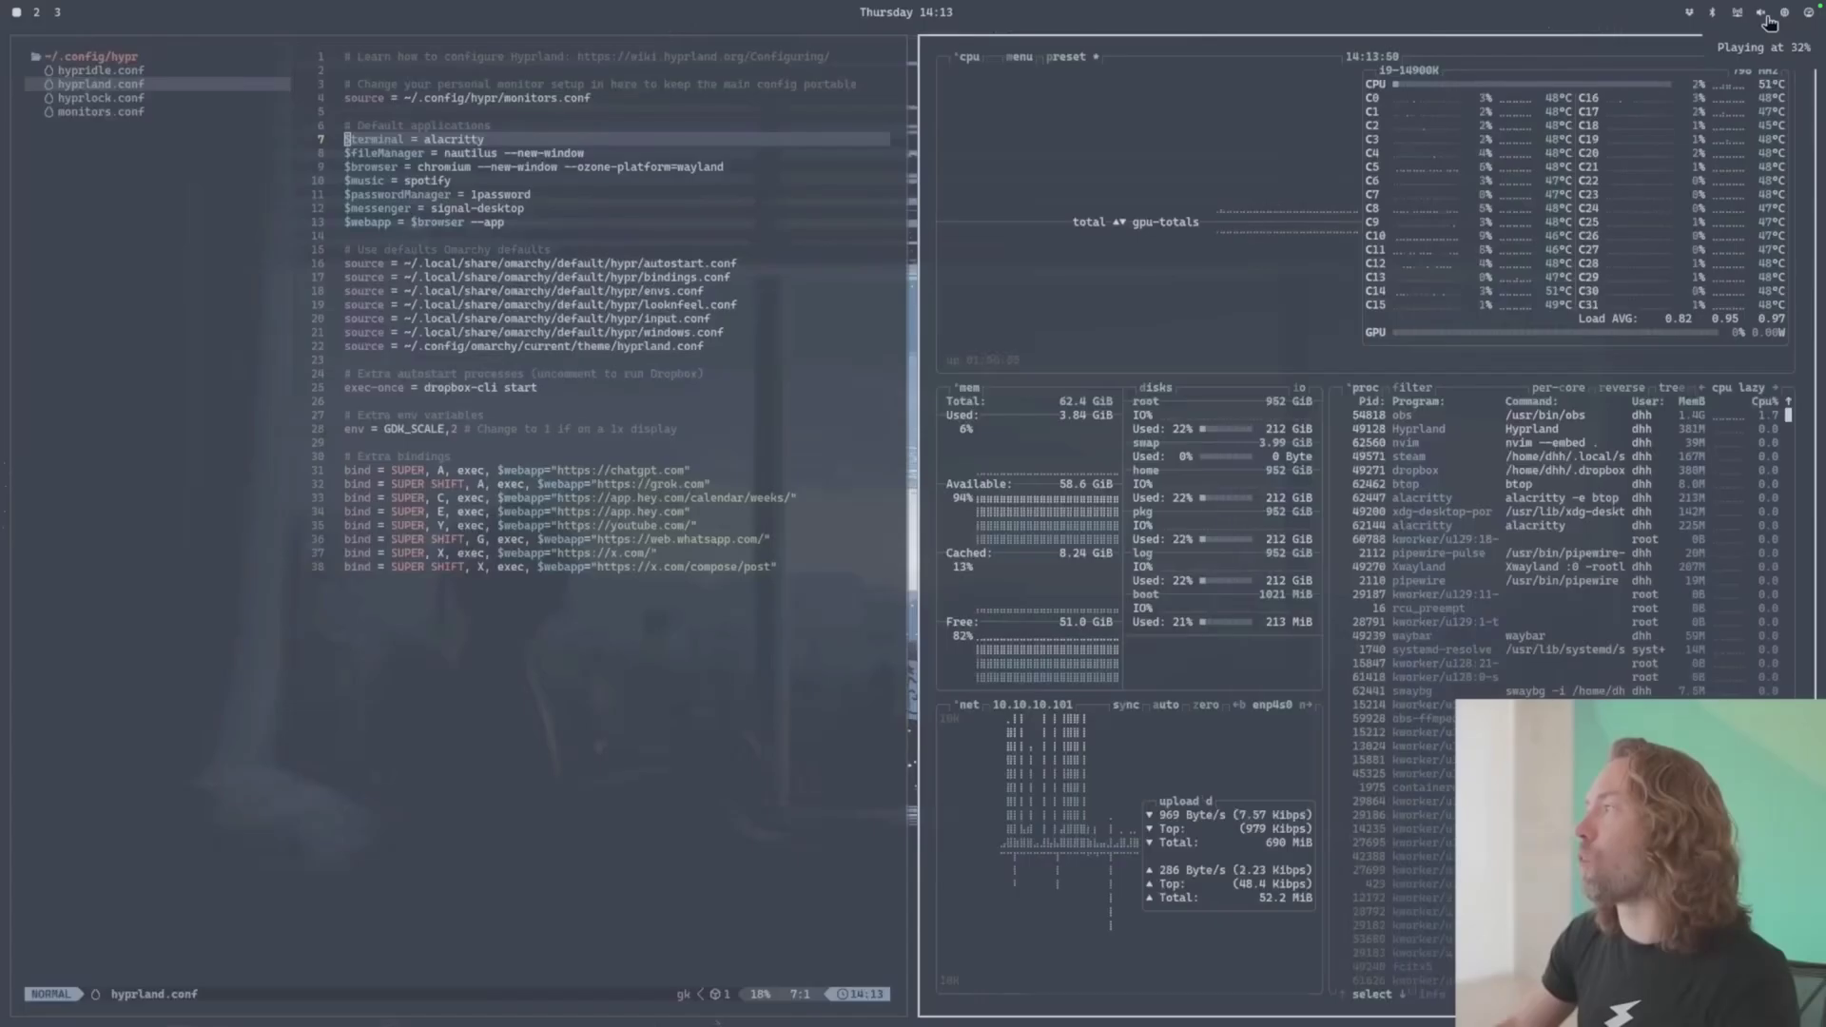
- Open btop from the Waybar CPU icon, then close the windows to reveal the wallpaper
mouse_move(1792, 23)
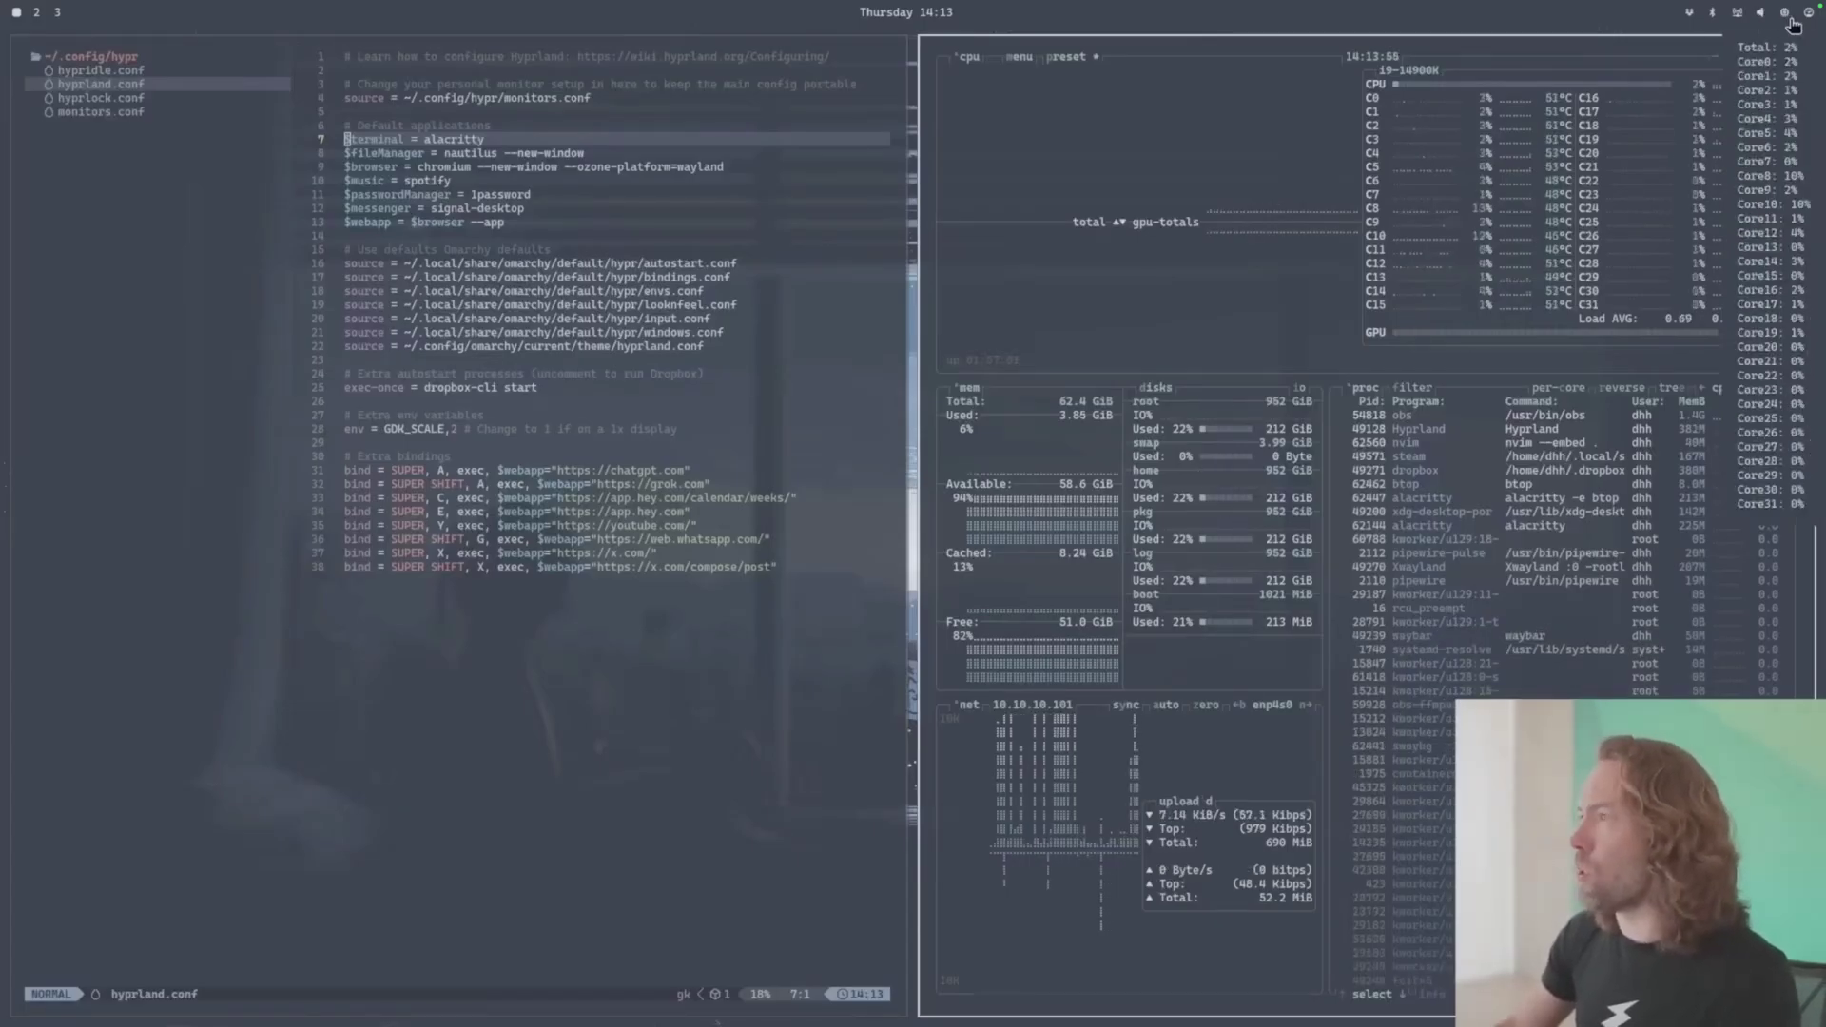
left_click(1786, 15)
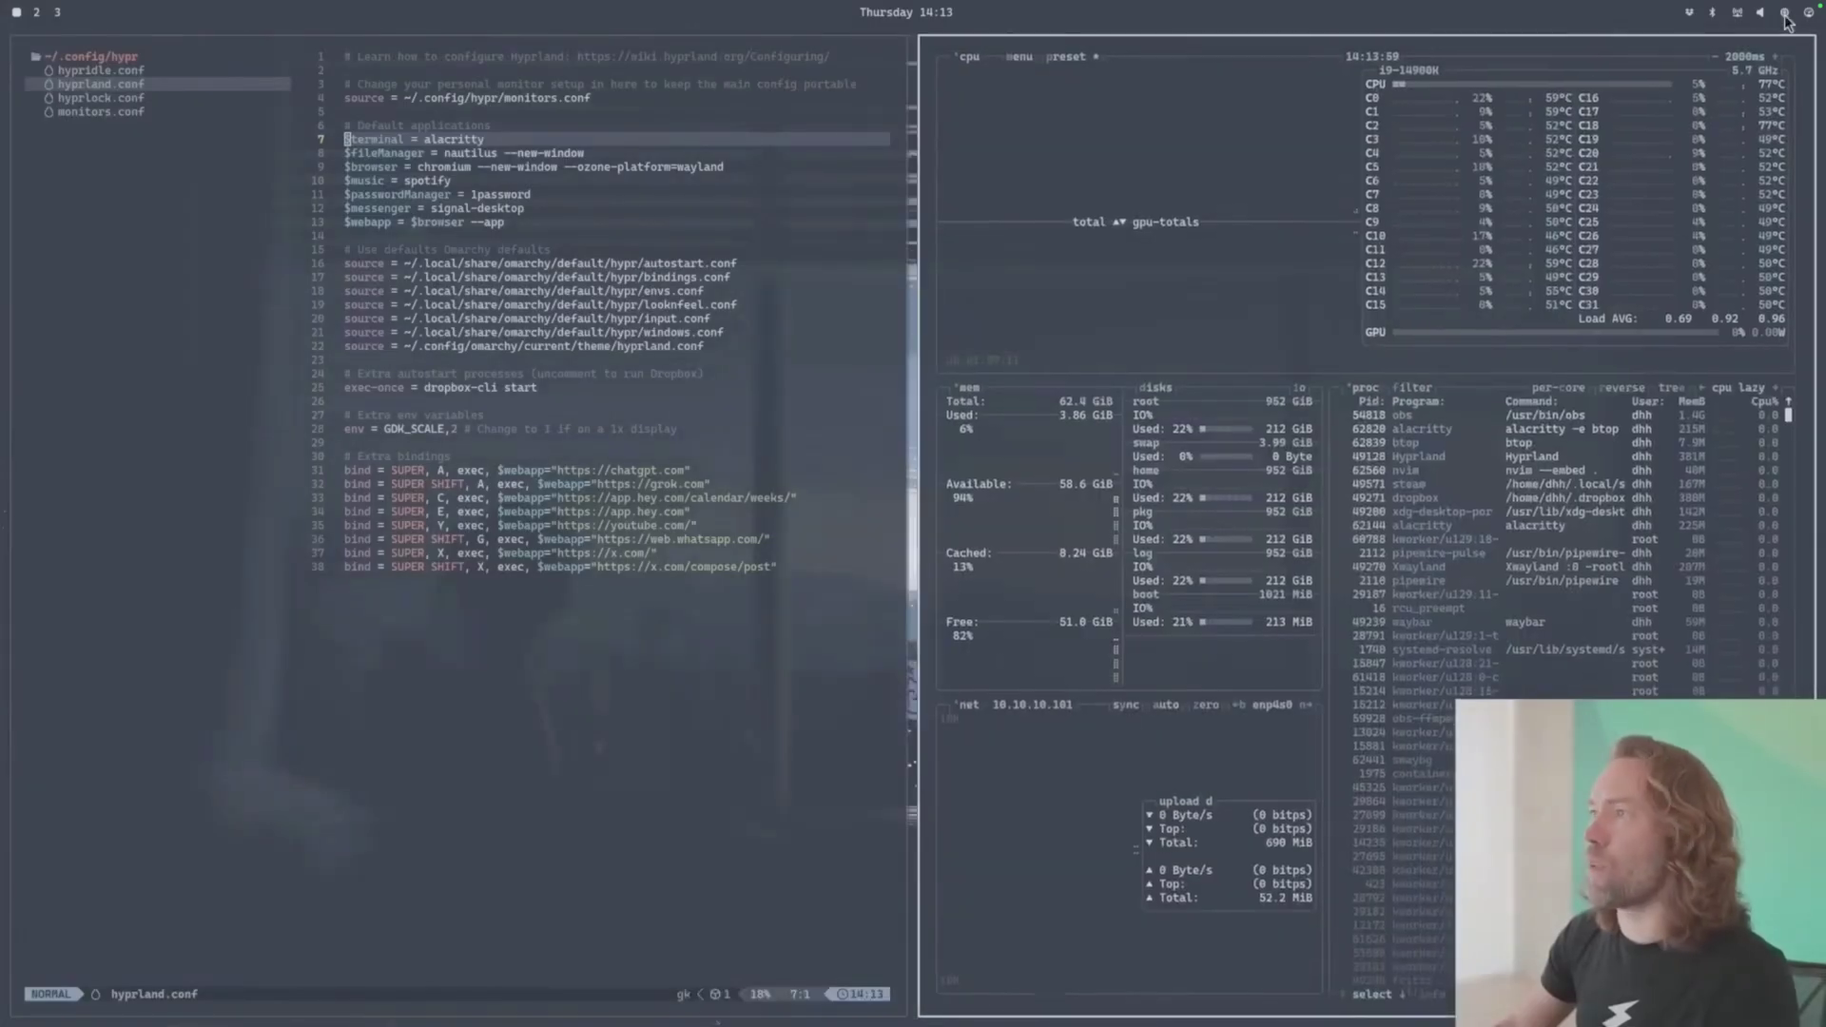
mouse_move(1816, 19)
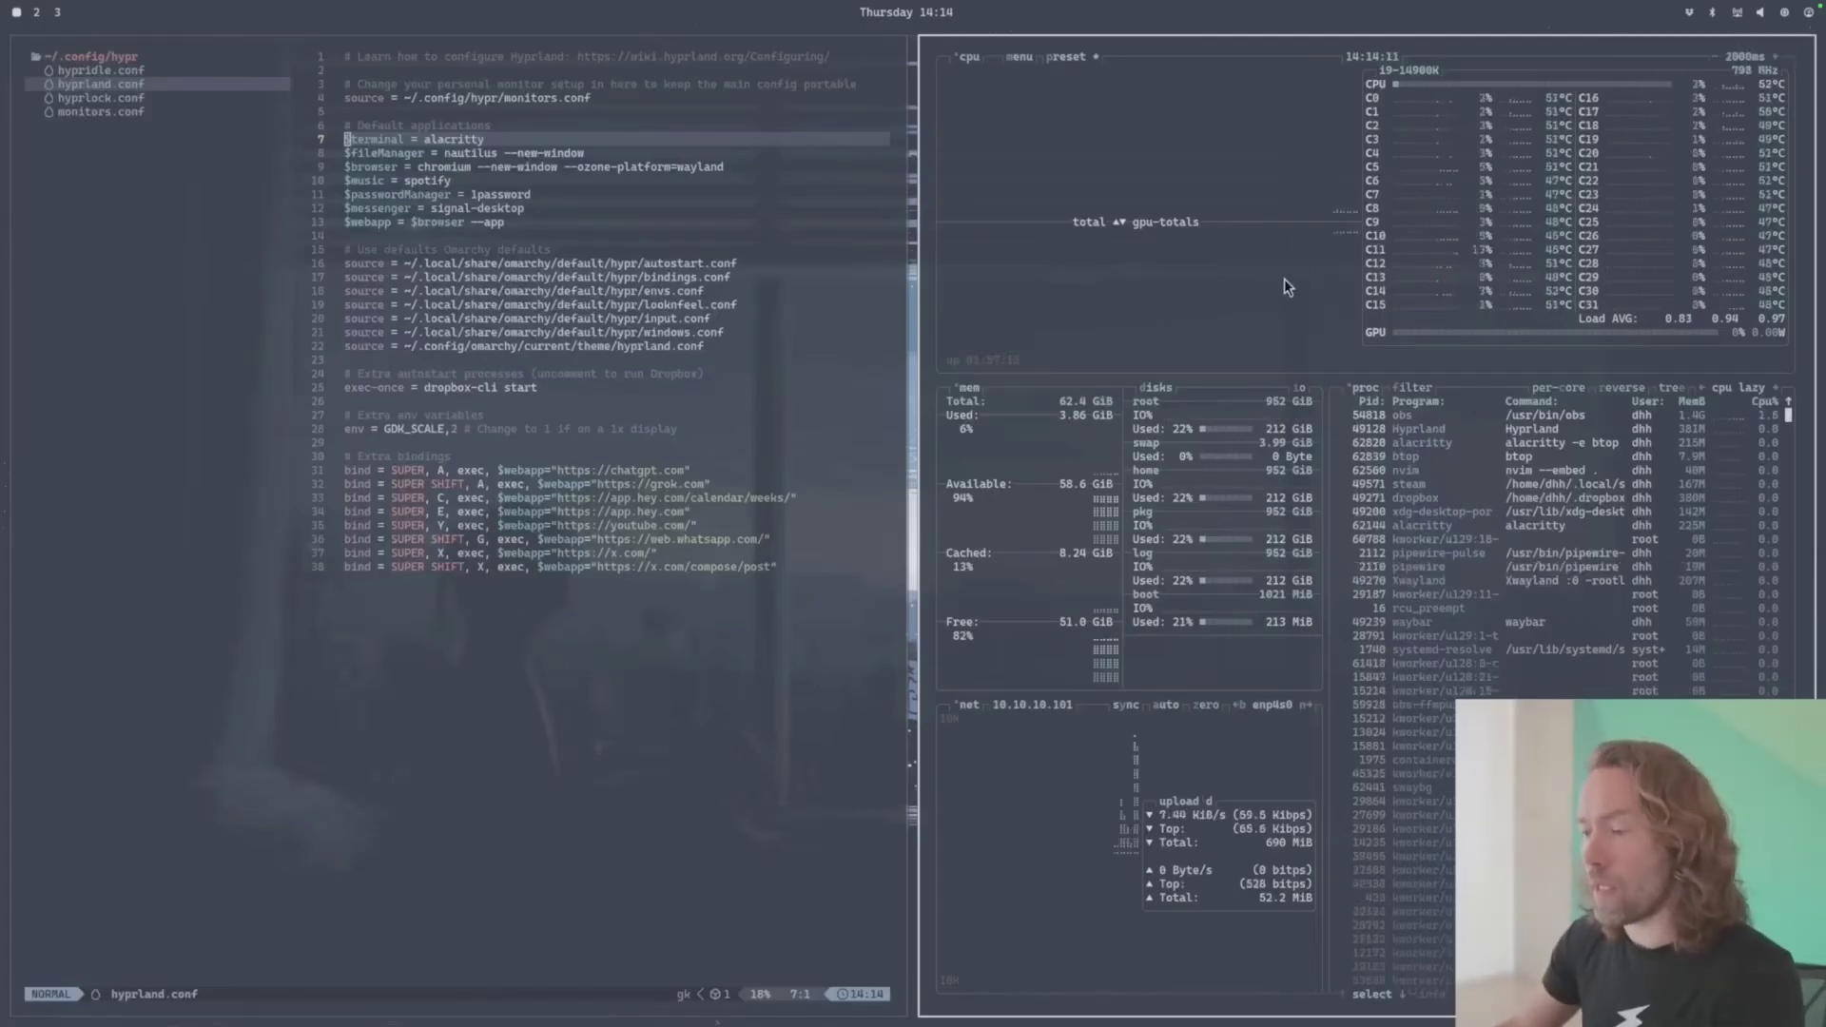
key("super+w")
key("super+w")
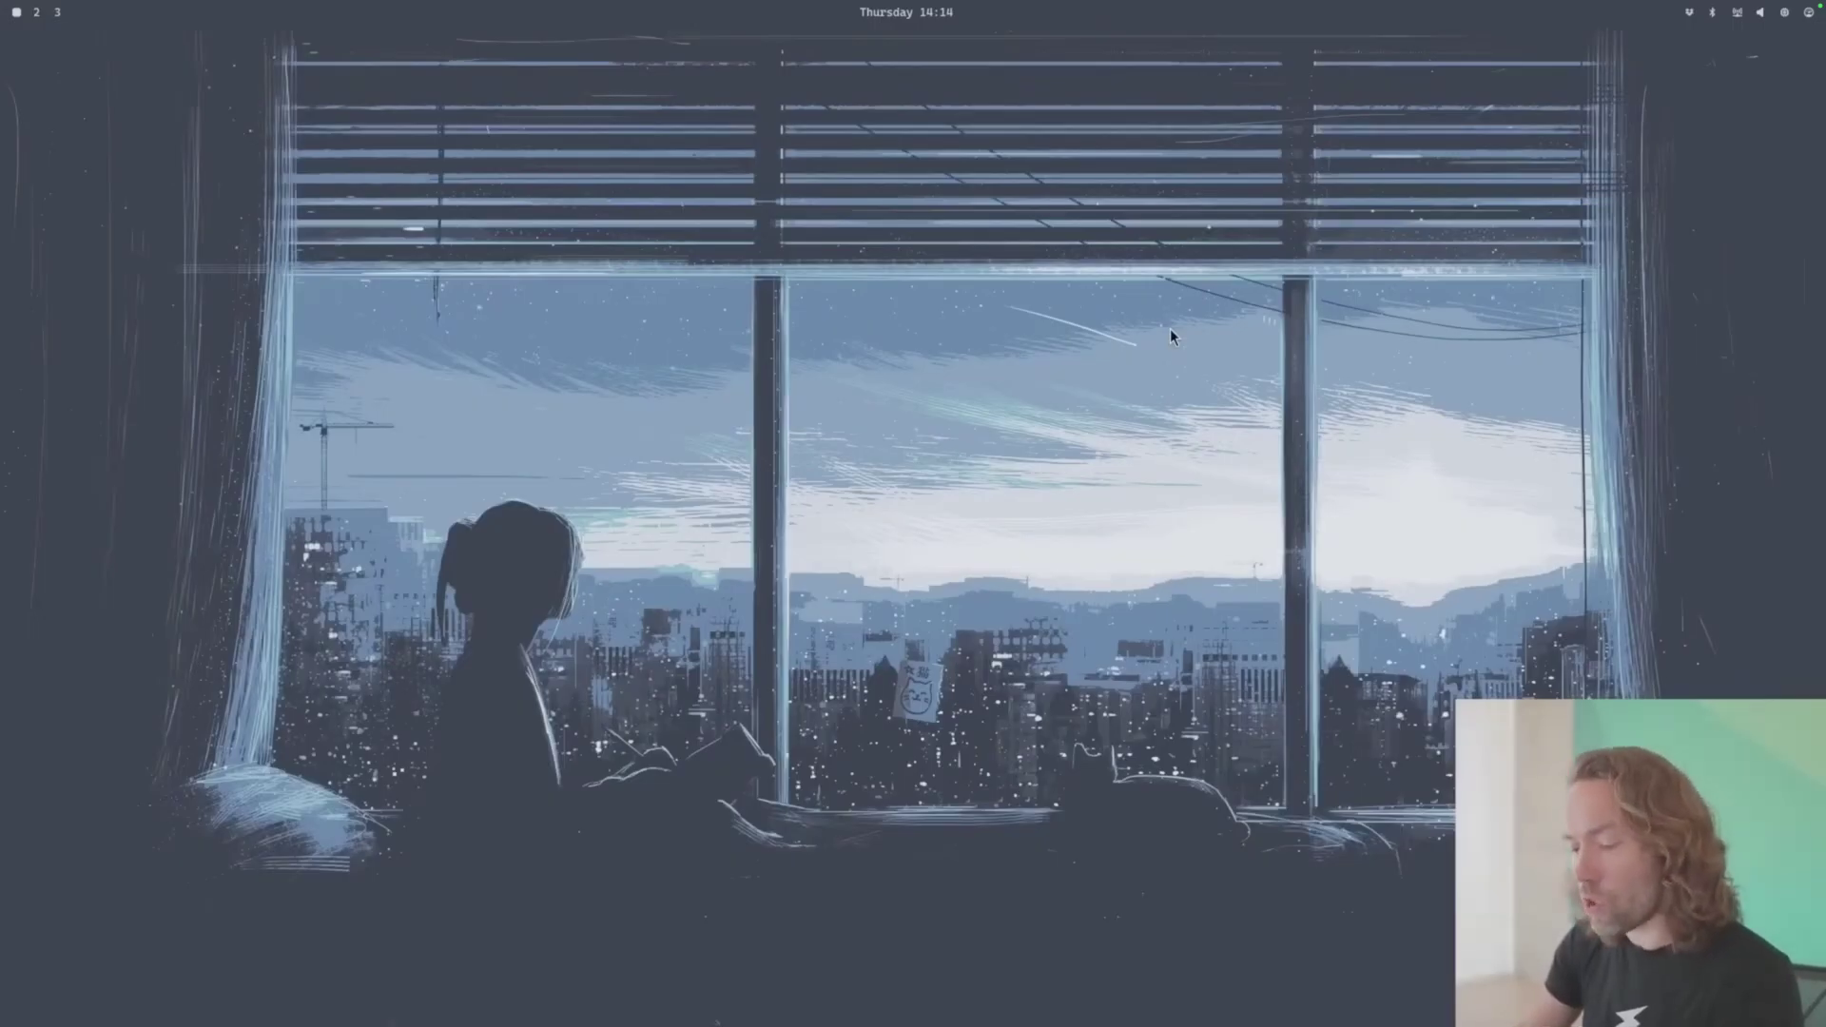
- Open the Omarchy app launcher and scroll through the installed apps list
key("super+space")
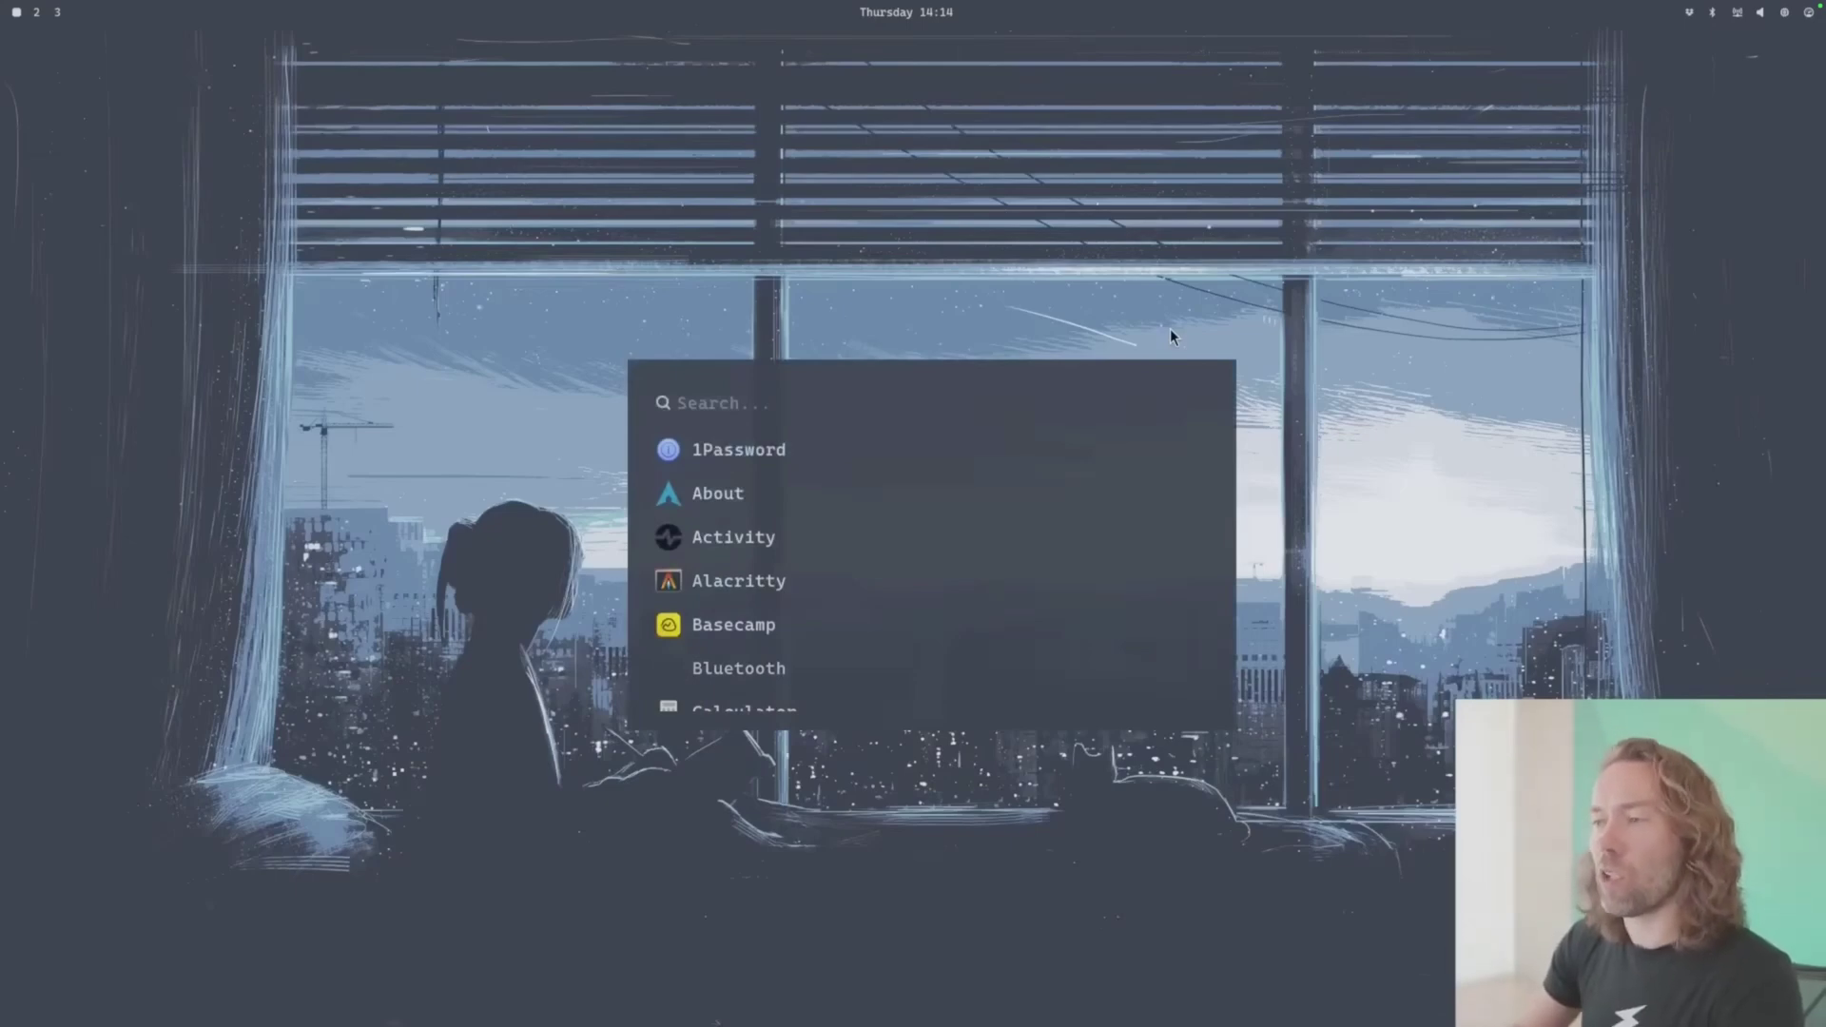
scroll(1169, 328, "down", 10)
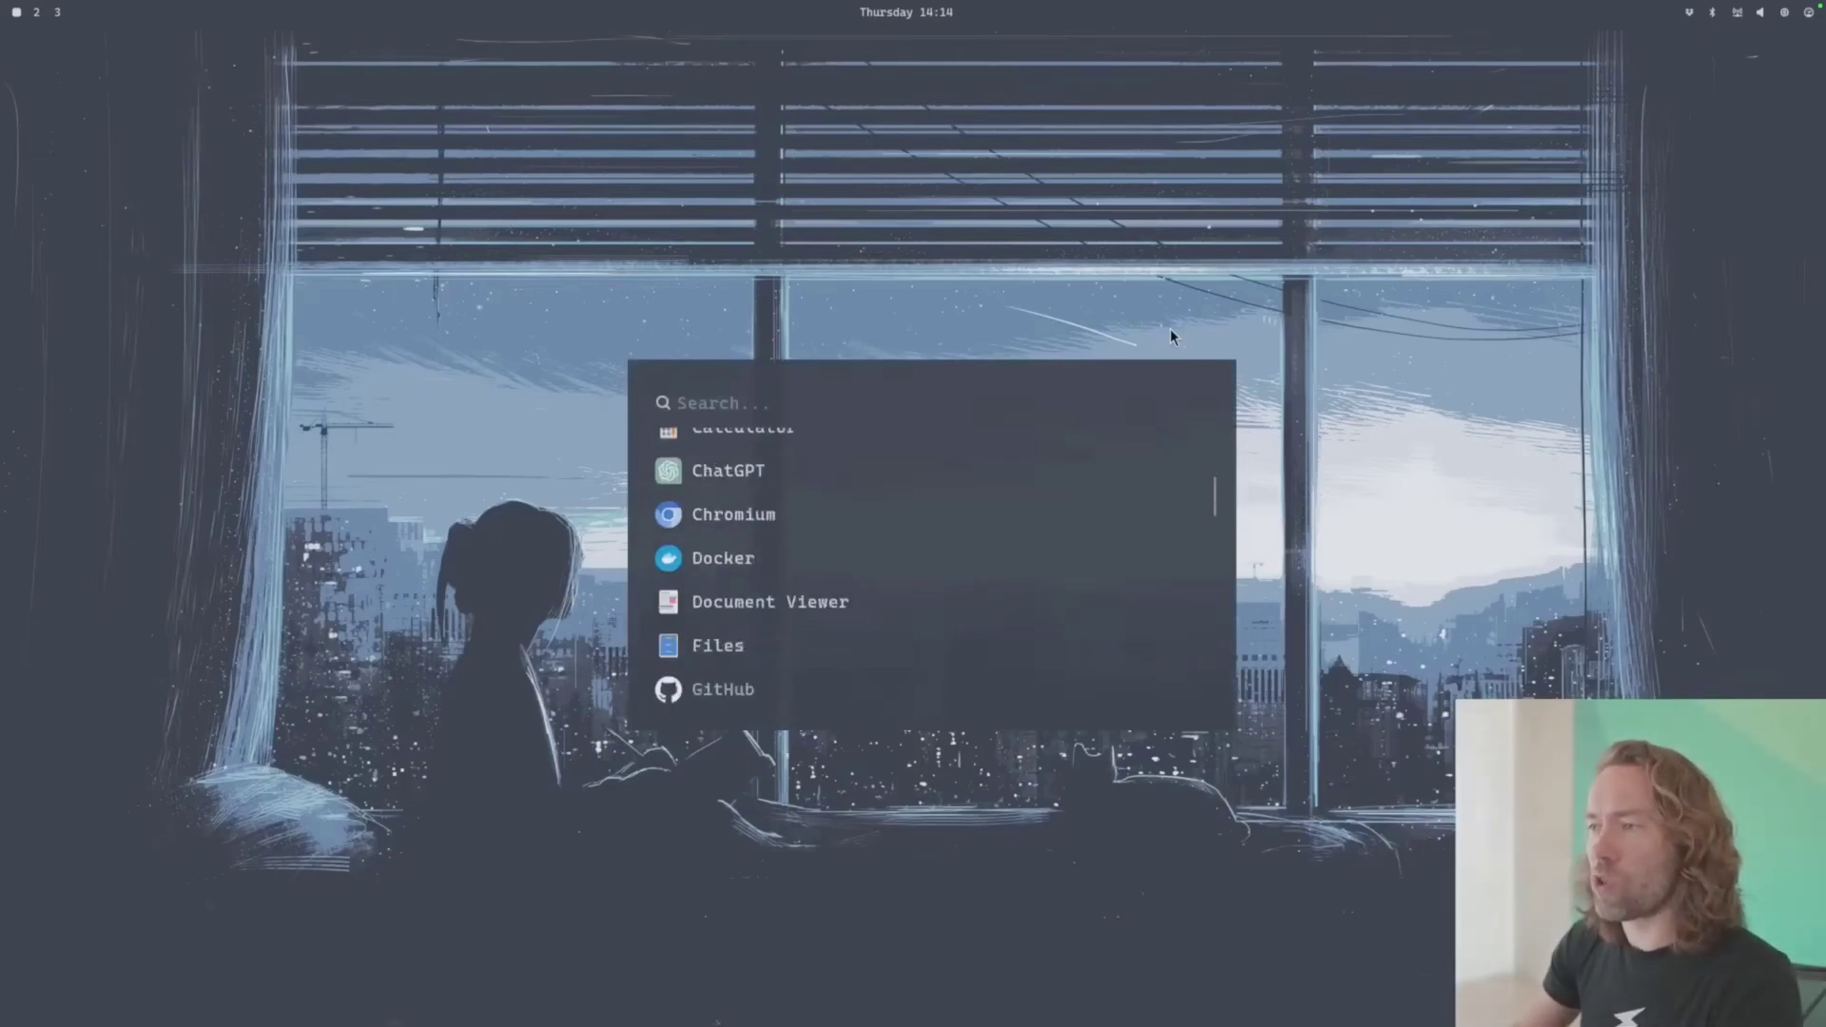
scroll(1170, 328, "down", 5)
scroll(1170, 329, "up", 10)
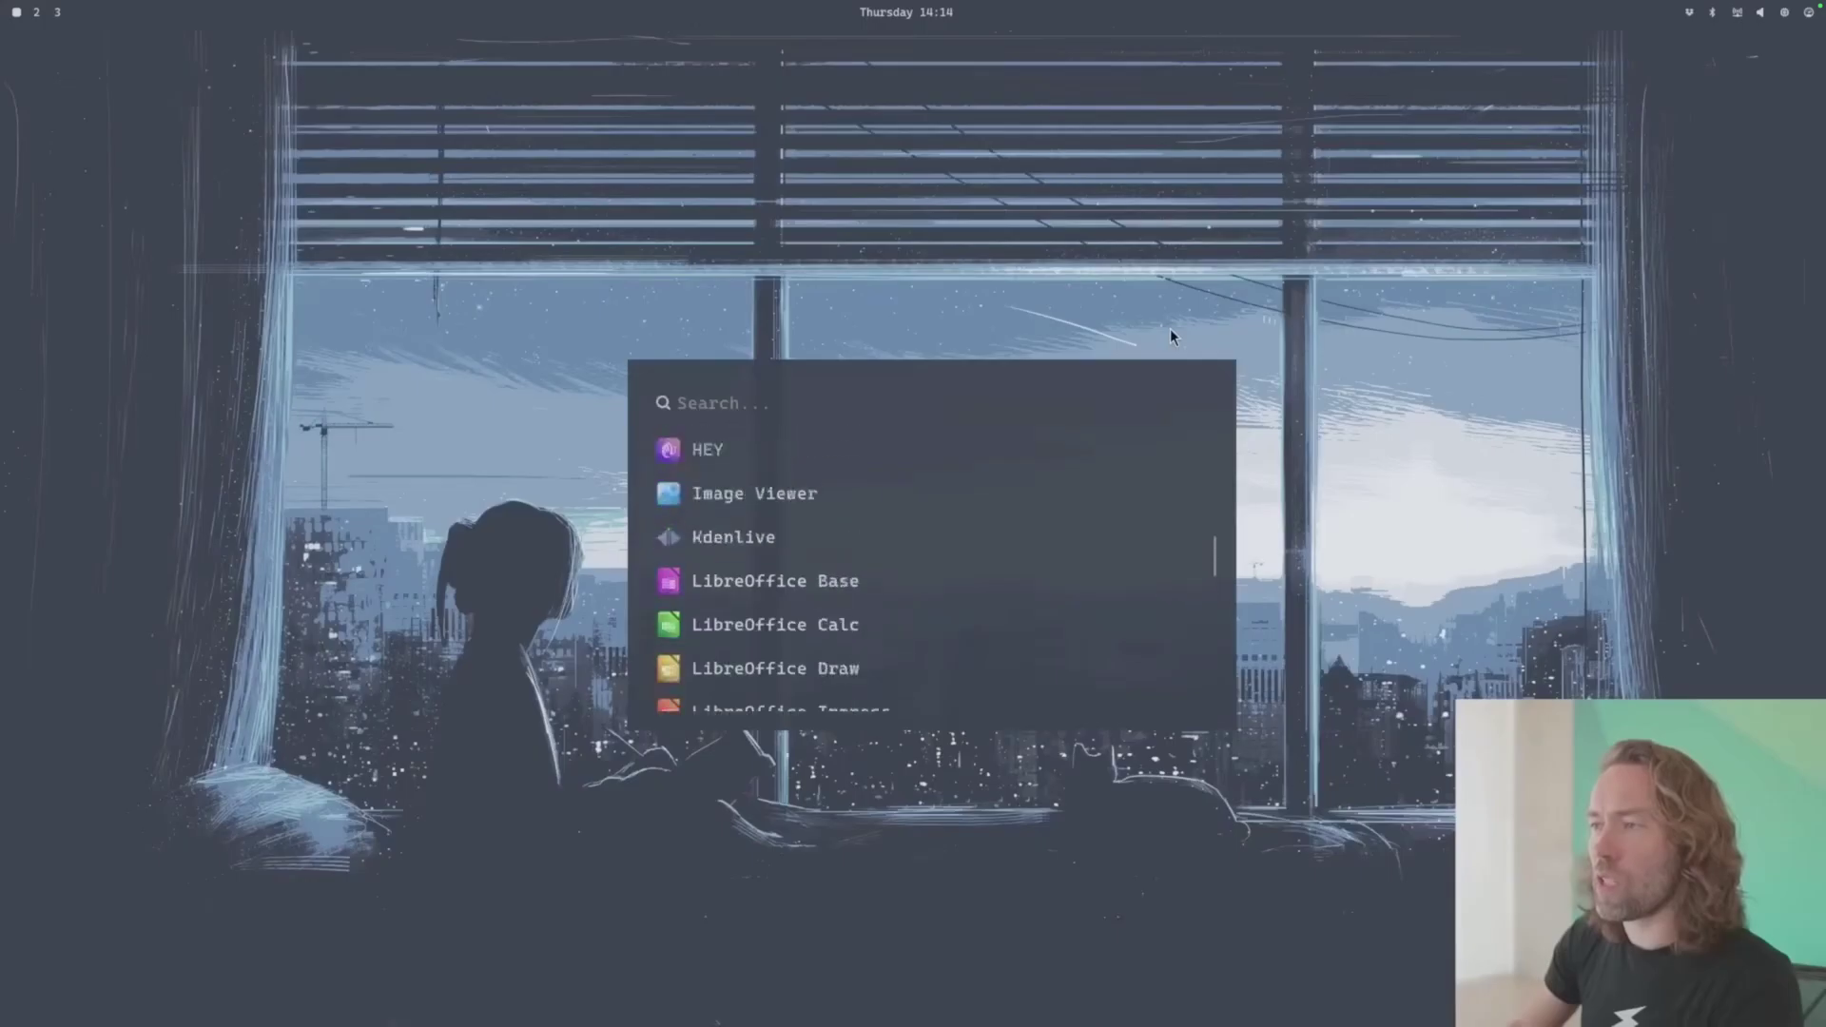
scroll(1170, 328, "up", 3)
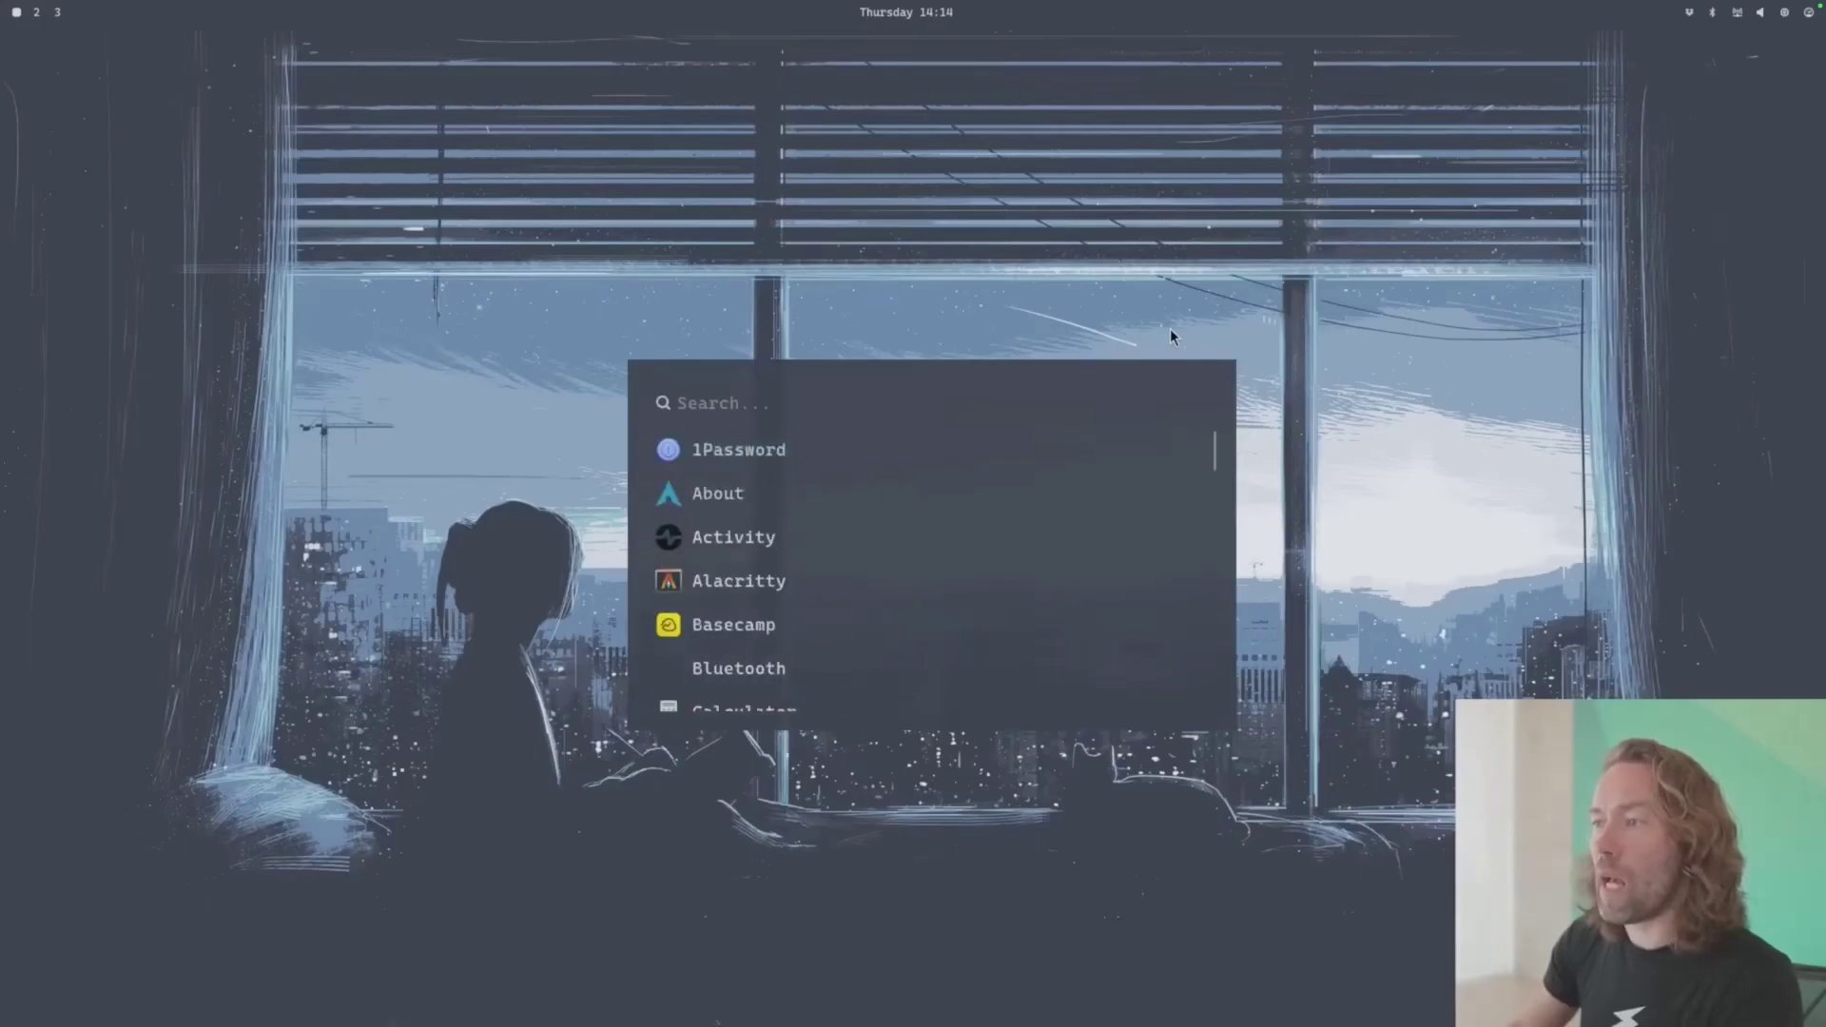
- Launch an Alacritty terminal showing fastfetch, close it with Super+W, and reopen the launcher
key("super+Return")
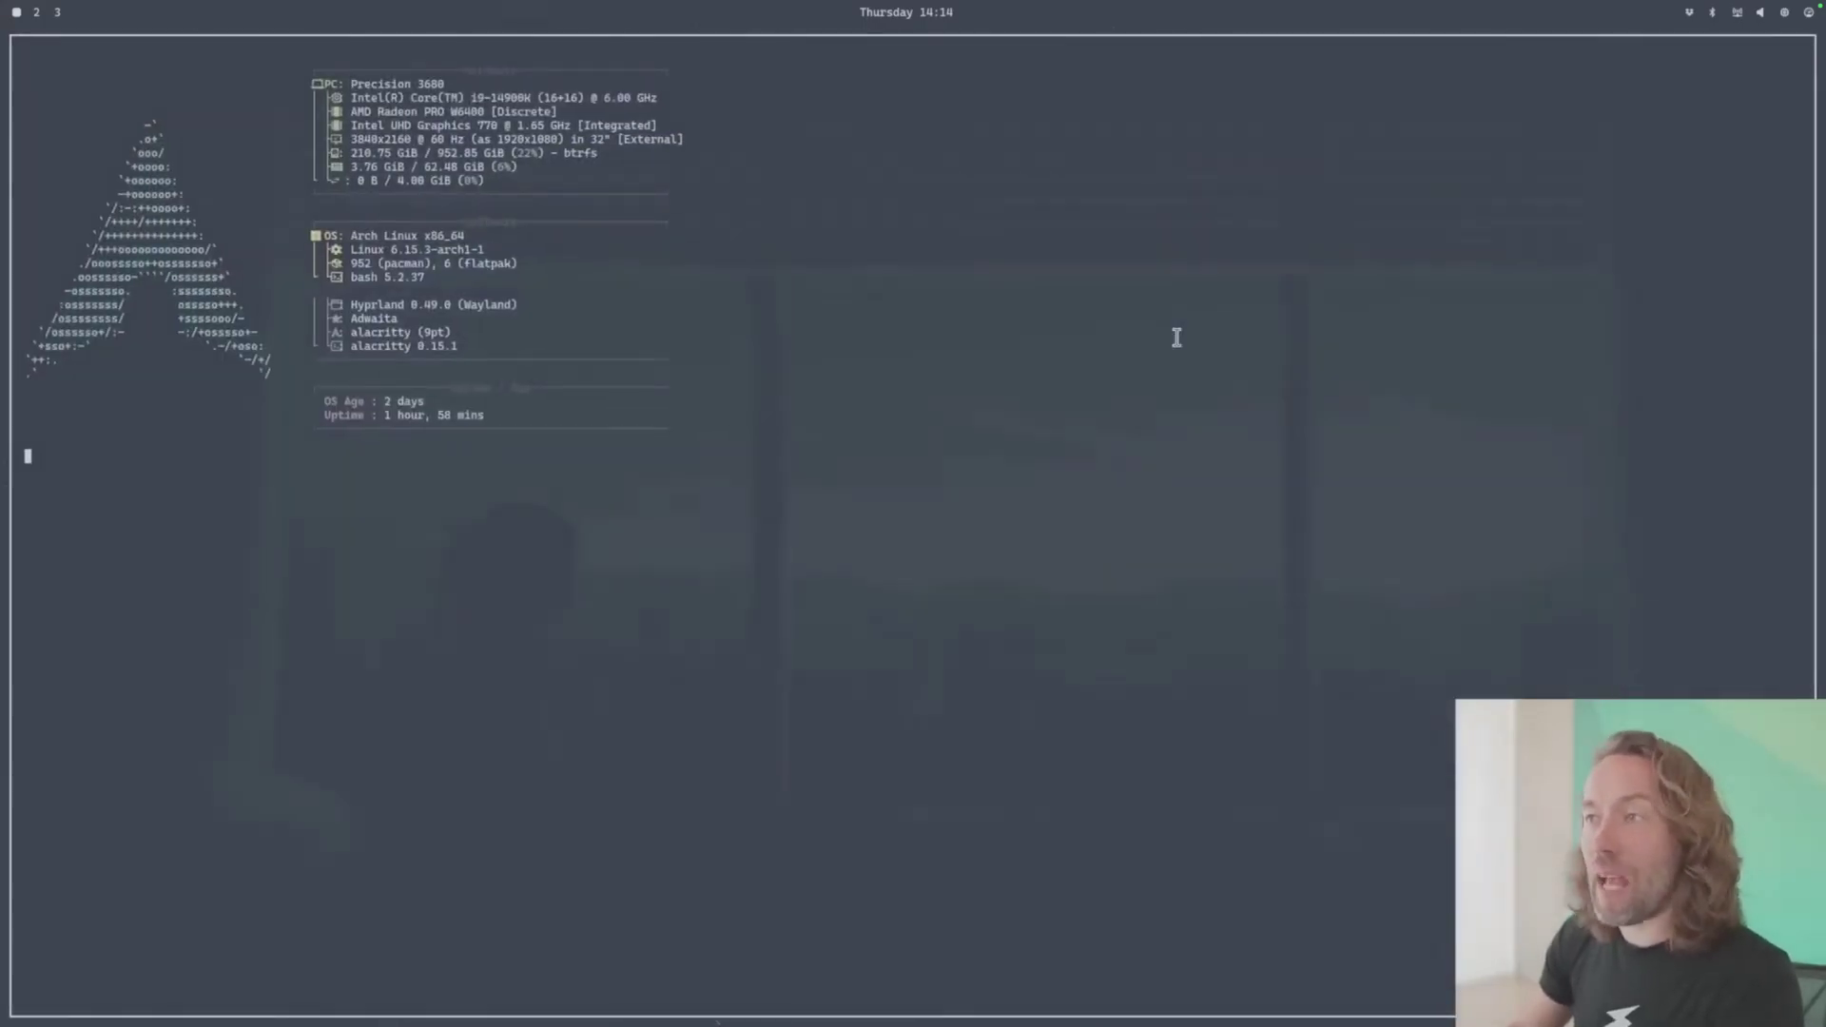
key("super+w")
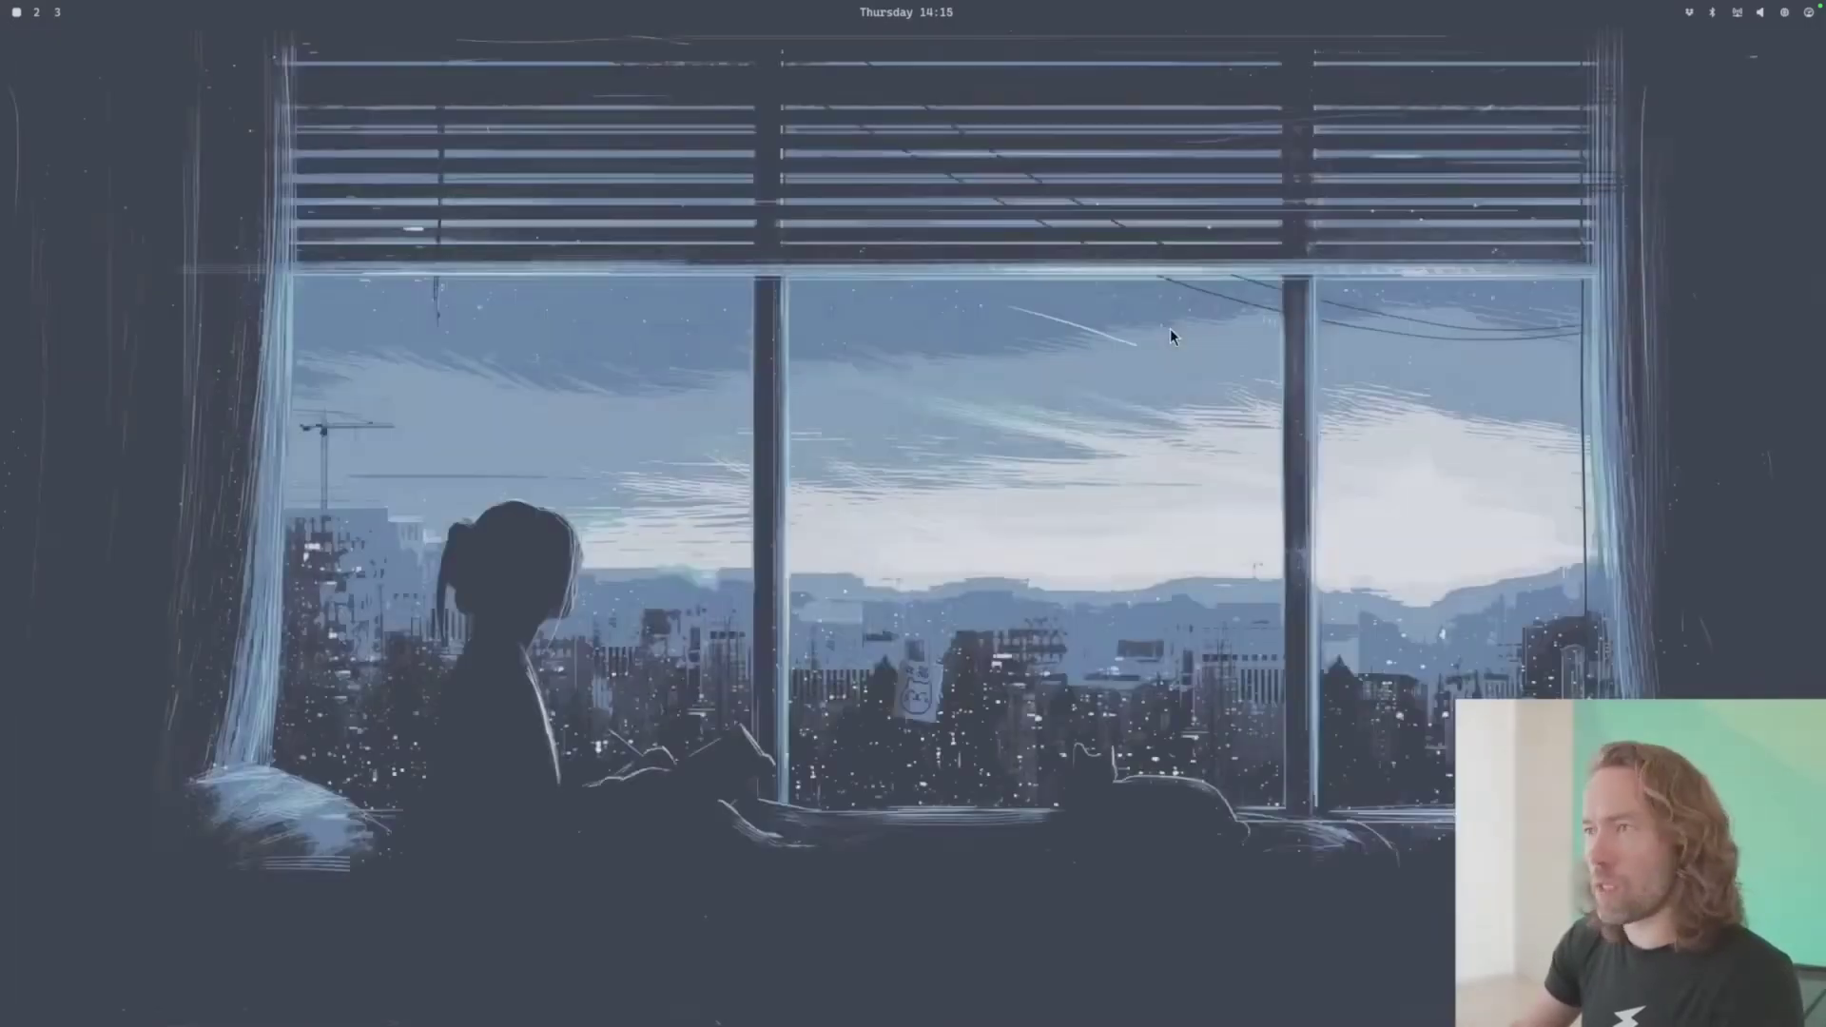
key("super+space")
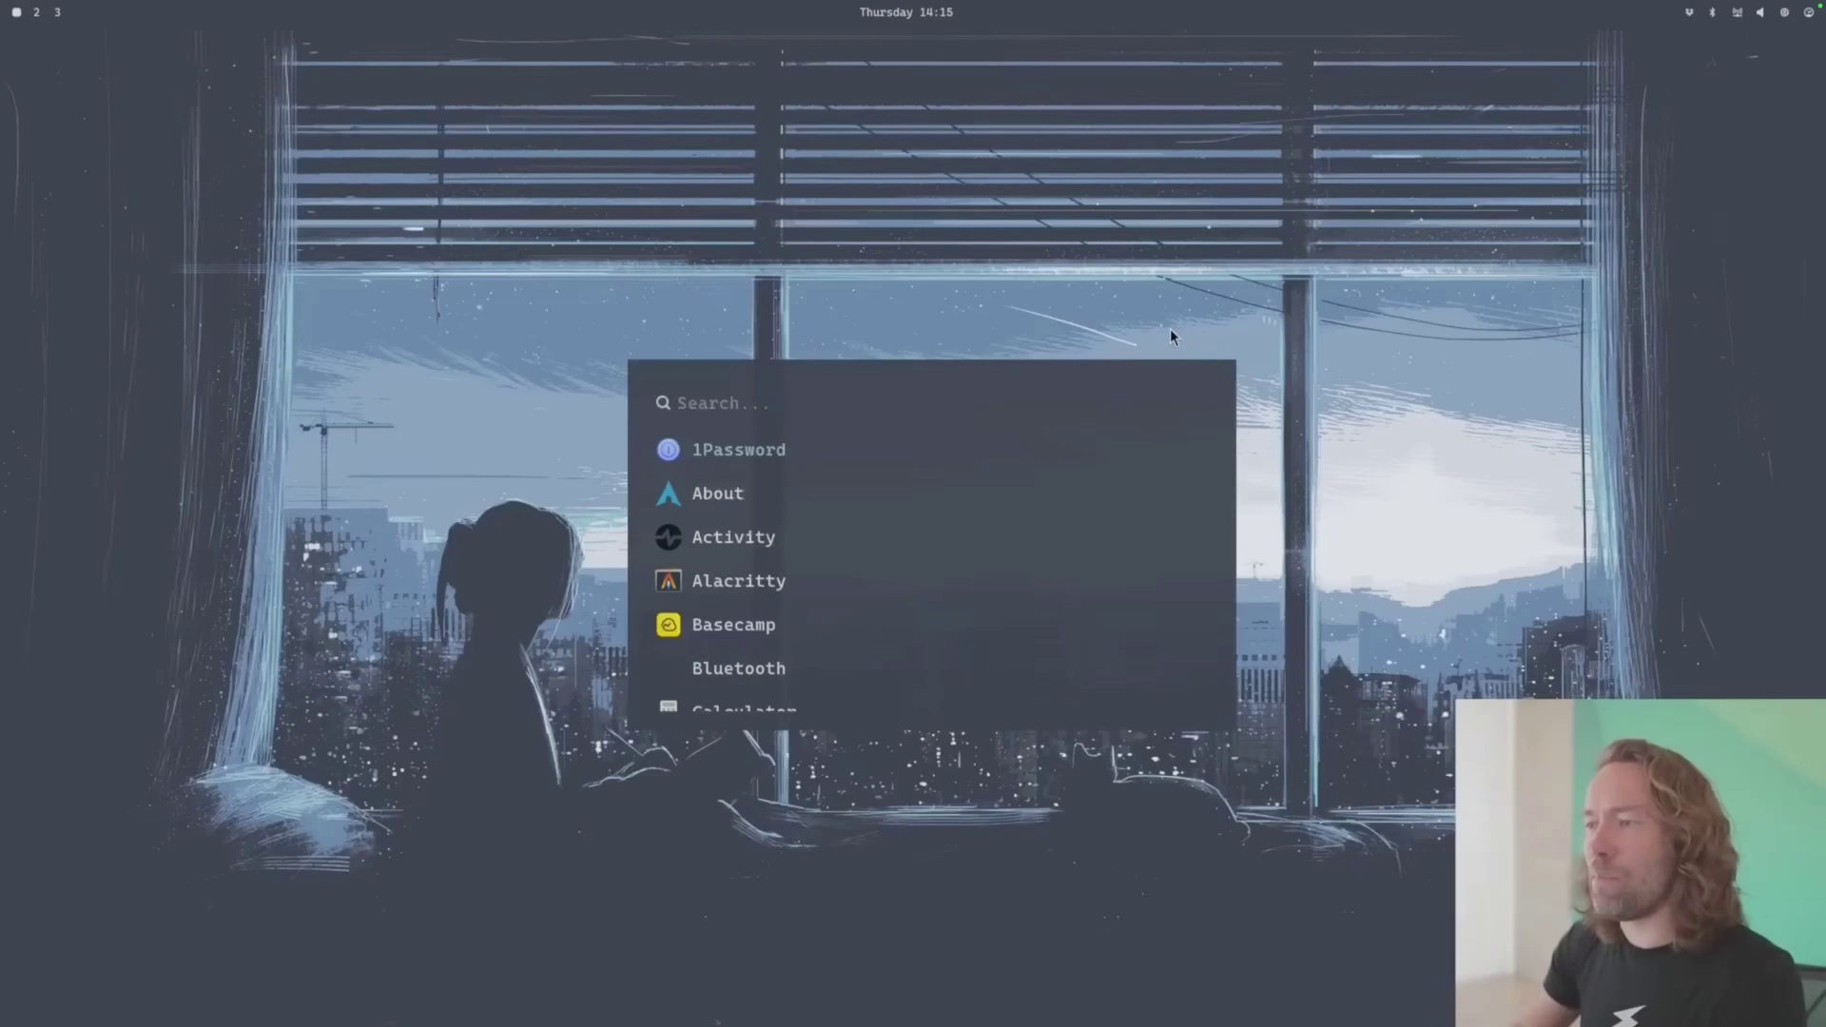
scroll(1169, 337, "down", 6)
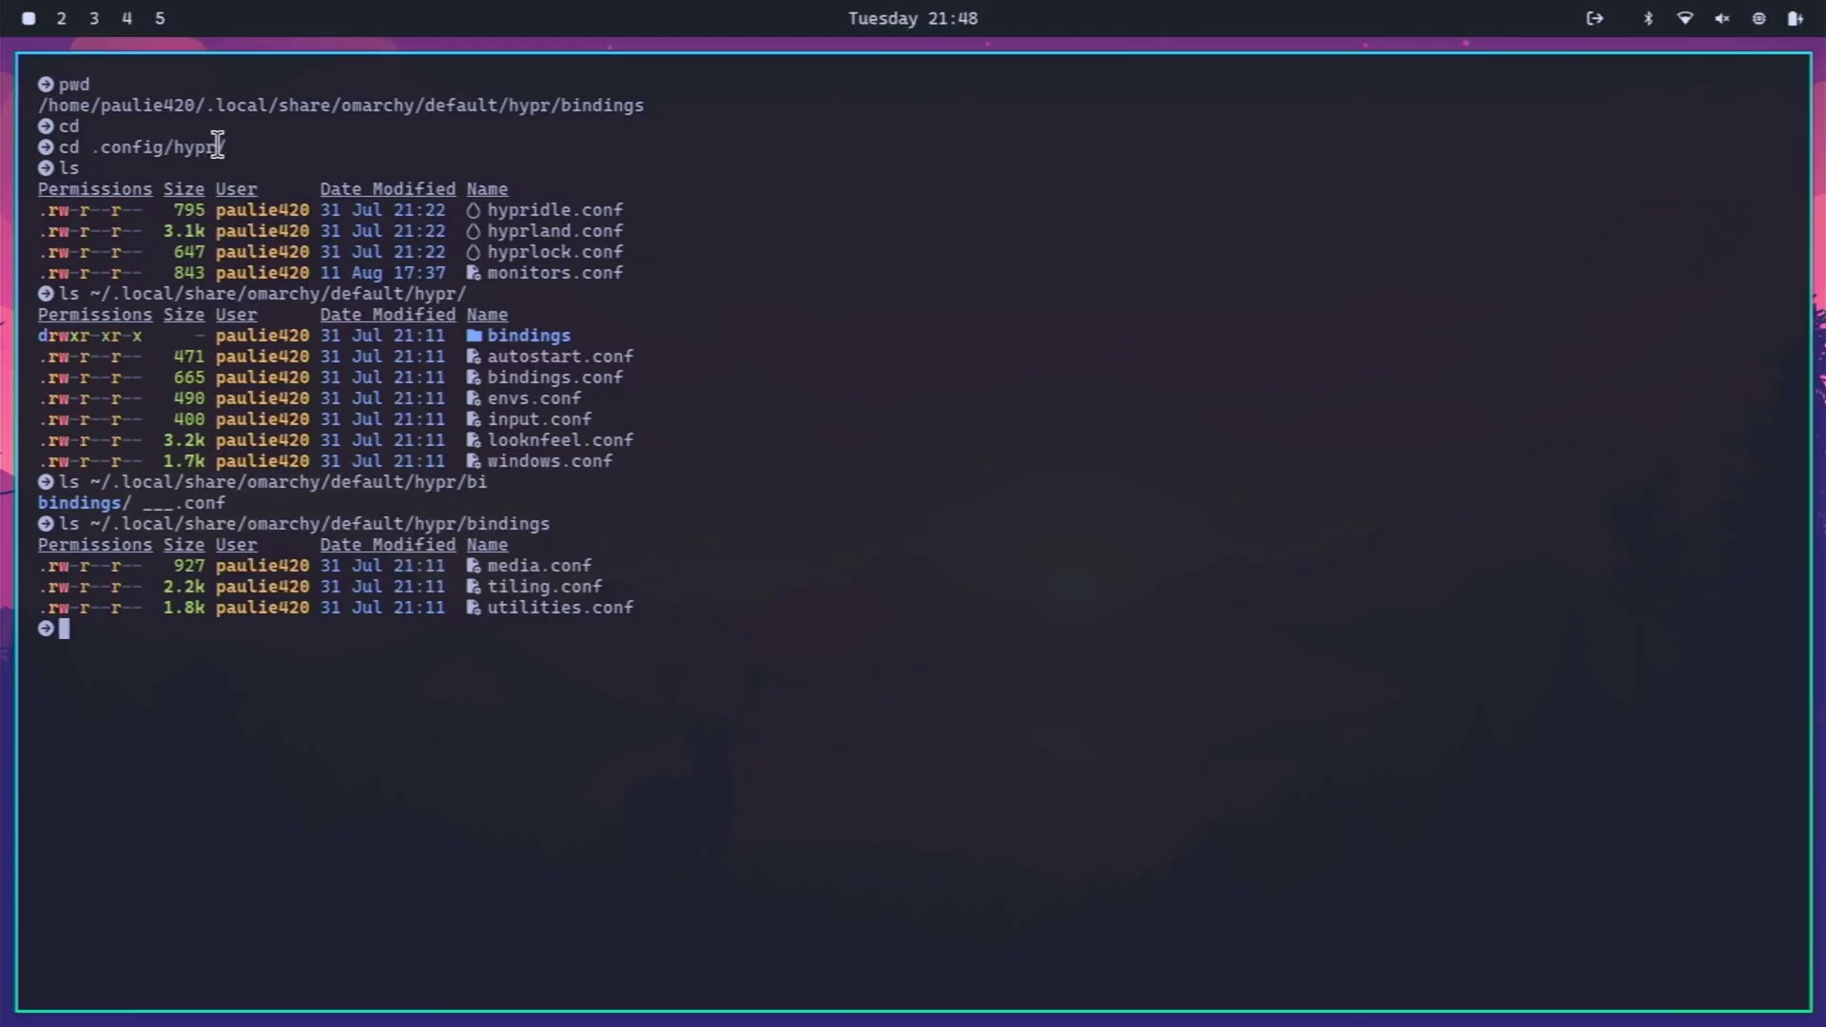
- Highlight hyprland.conf, monitors.conf, the autostart-to-windows files, then the bindings folder in the listing
left_click_drag(488, 230, 637, 226)
left_click_drag(487, 273, 626, 269)
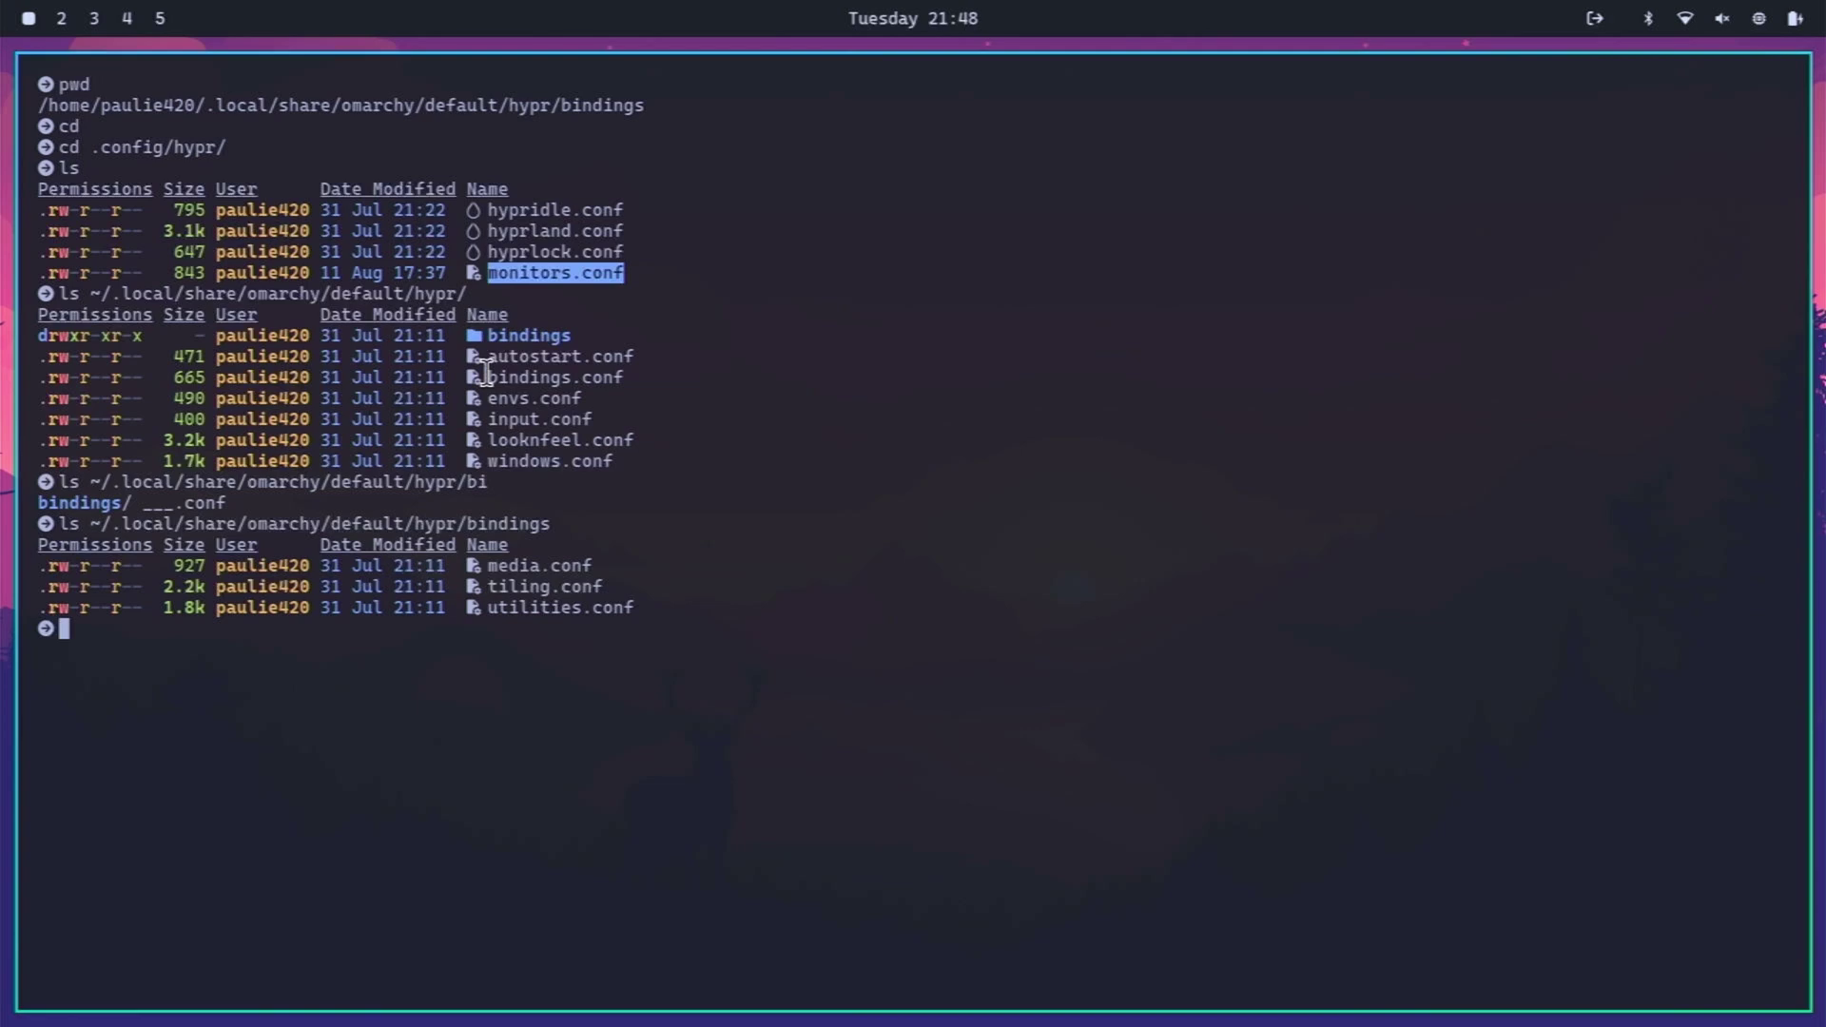
left_click_drag(489, 361, 603, 460)
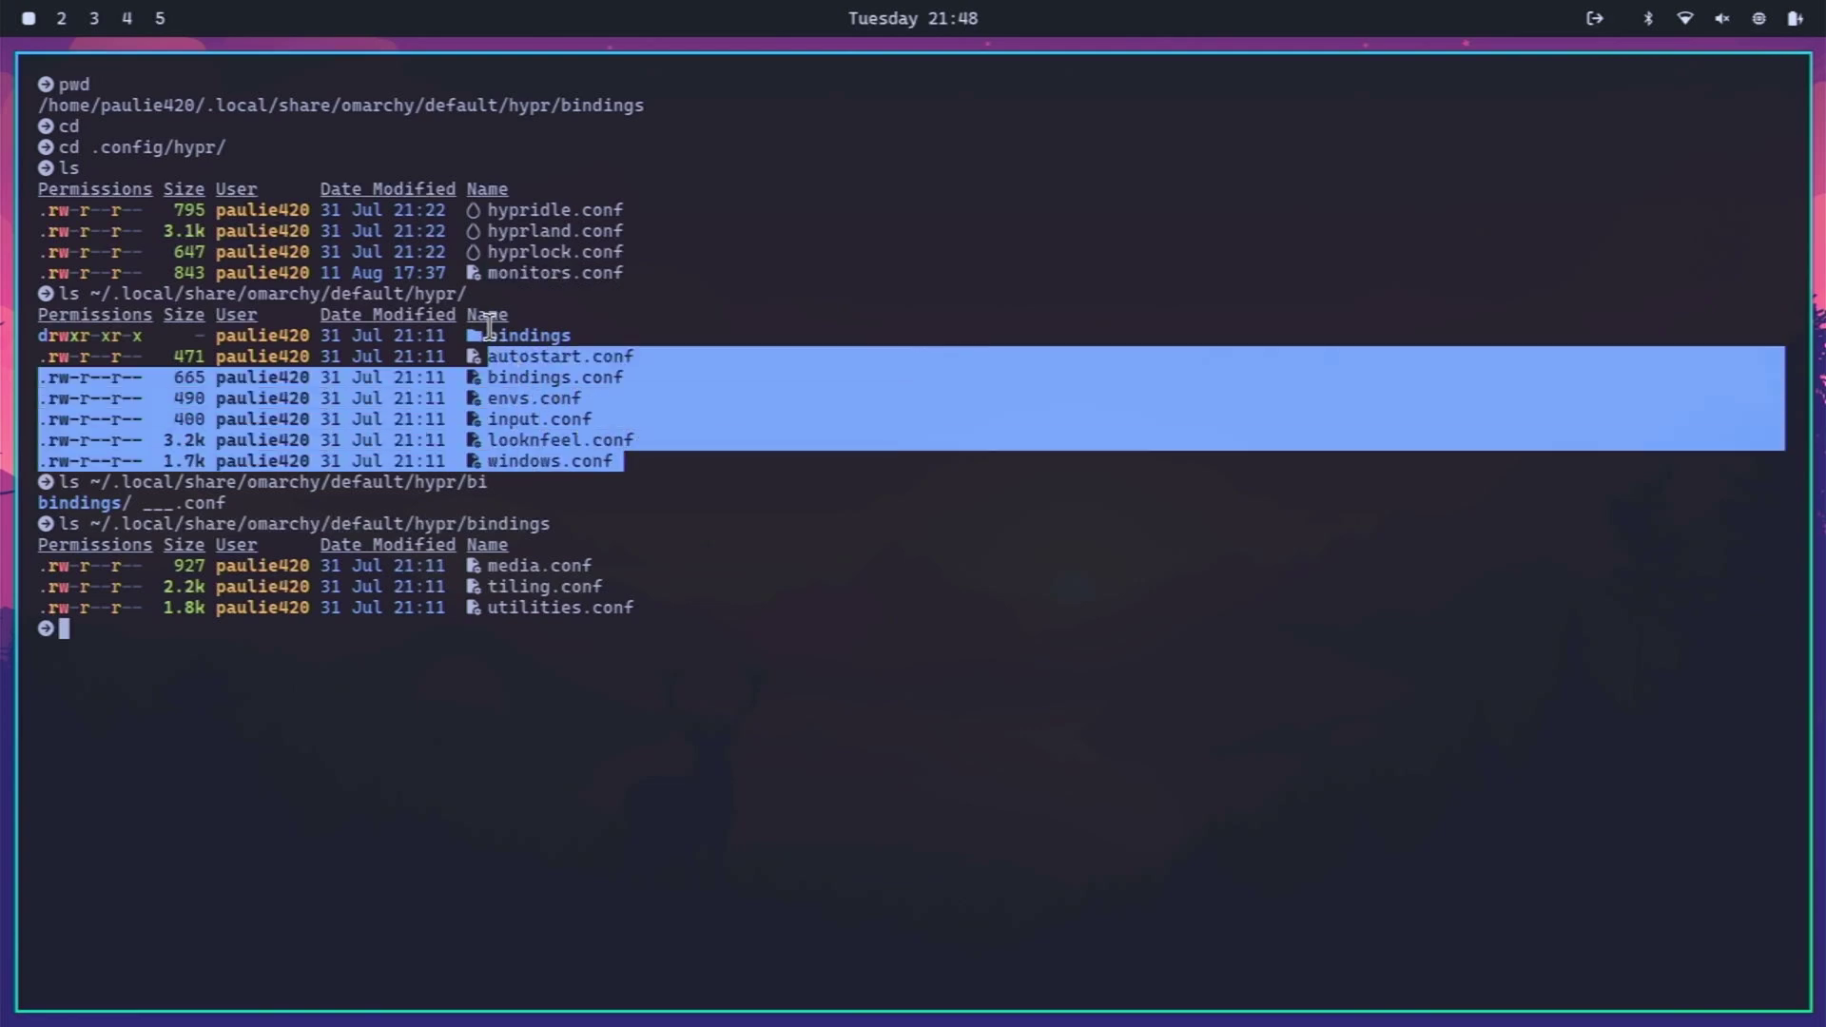
left_click(492, 333)
double_click(492, 333)
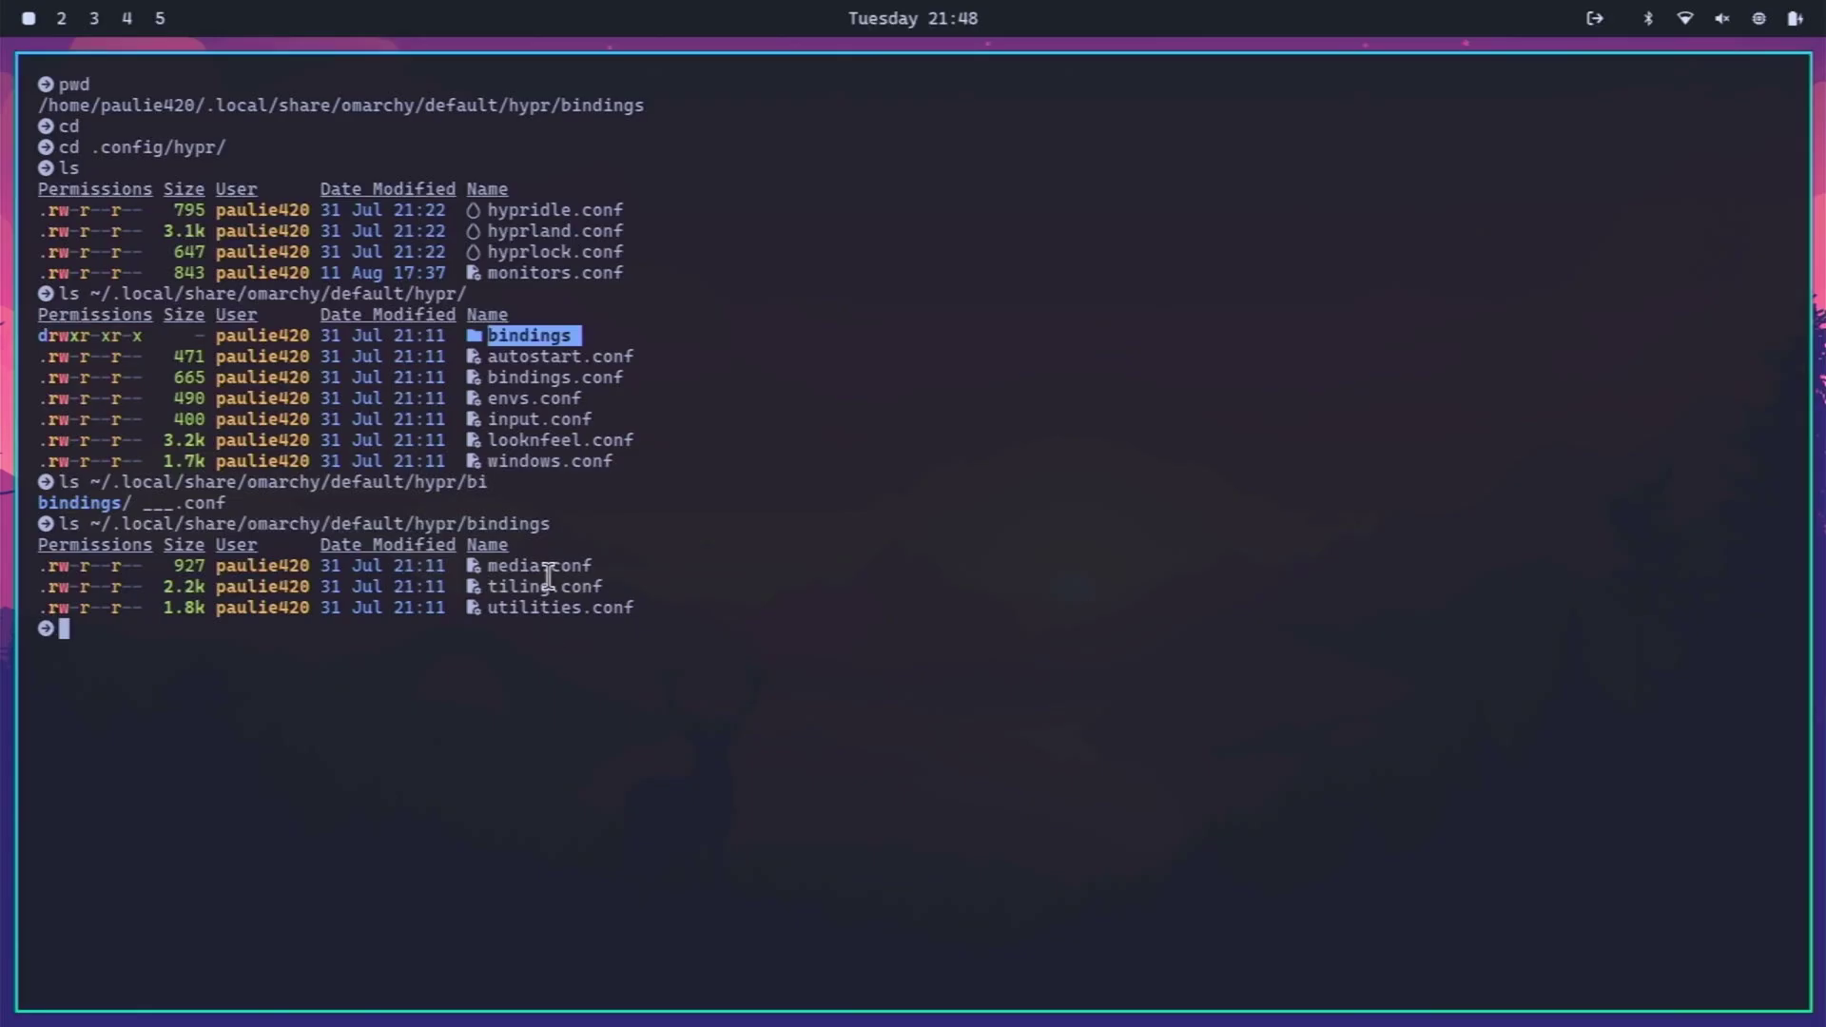
- Enter vim ~/.local/share/omarchy/default/hypr/bindings/til, tab-completing the bindings folder
type("vim ~/")
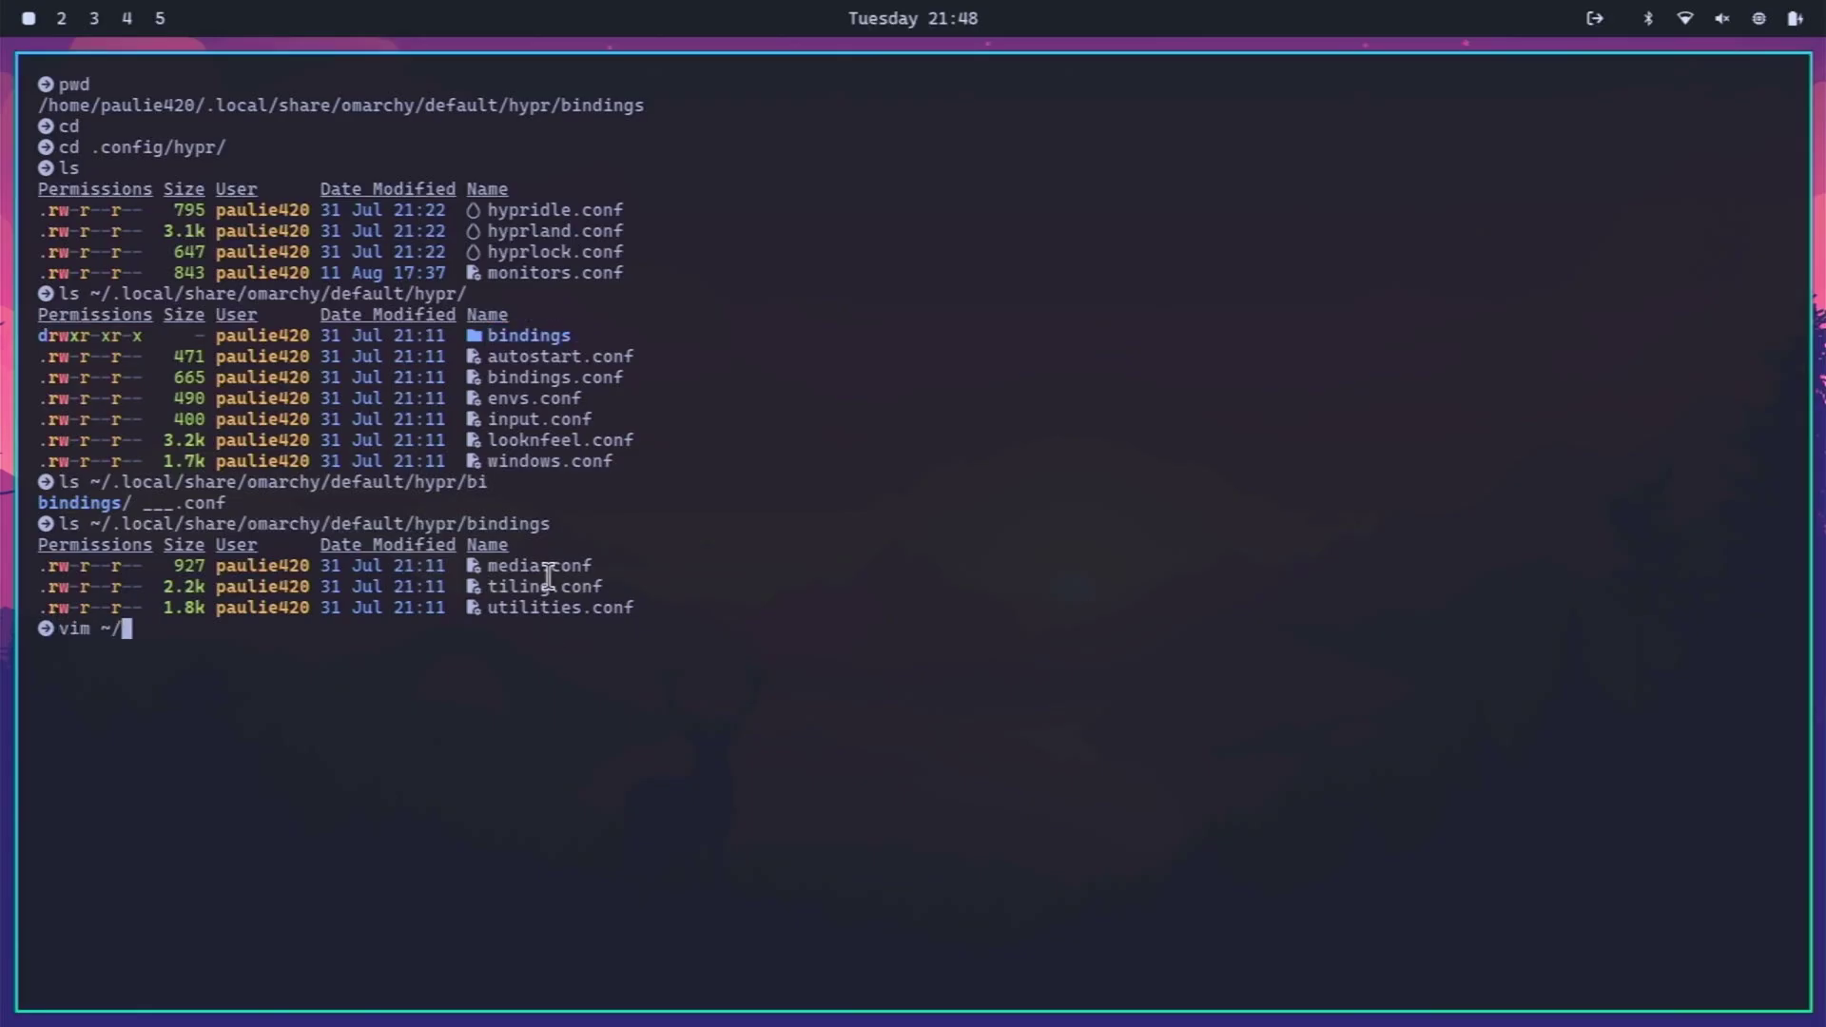
type(".local/share/")
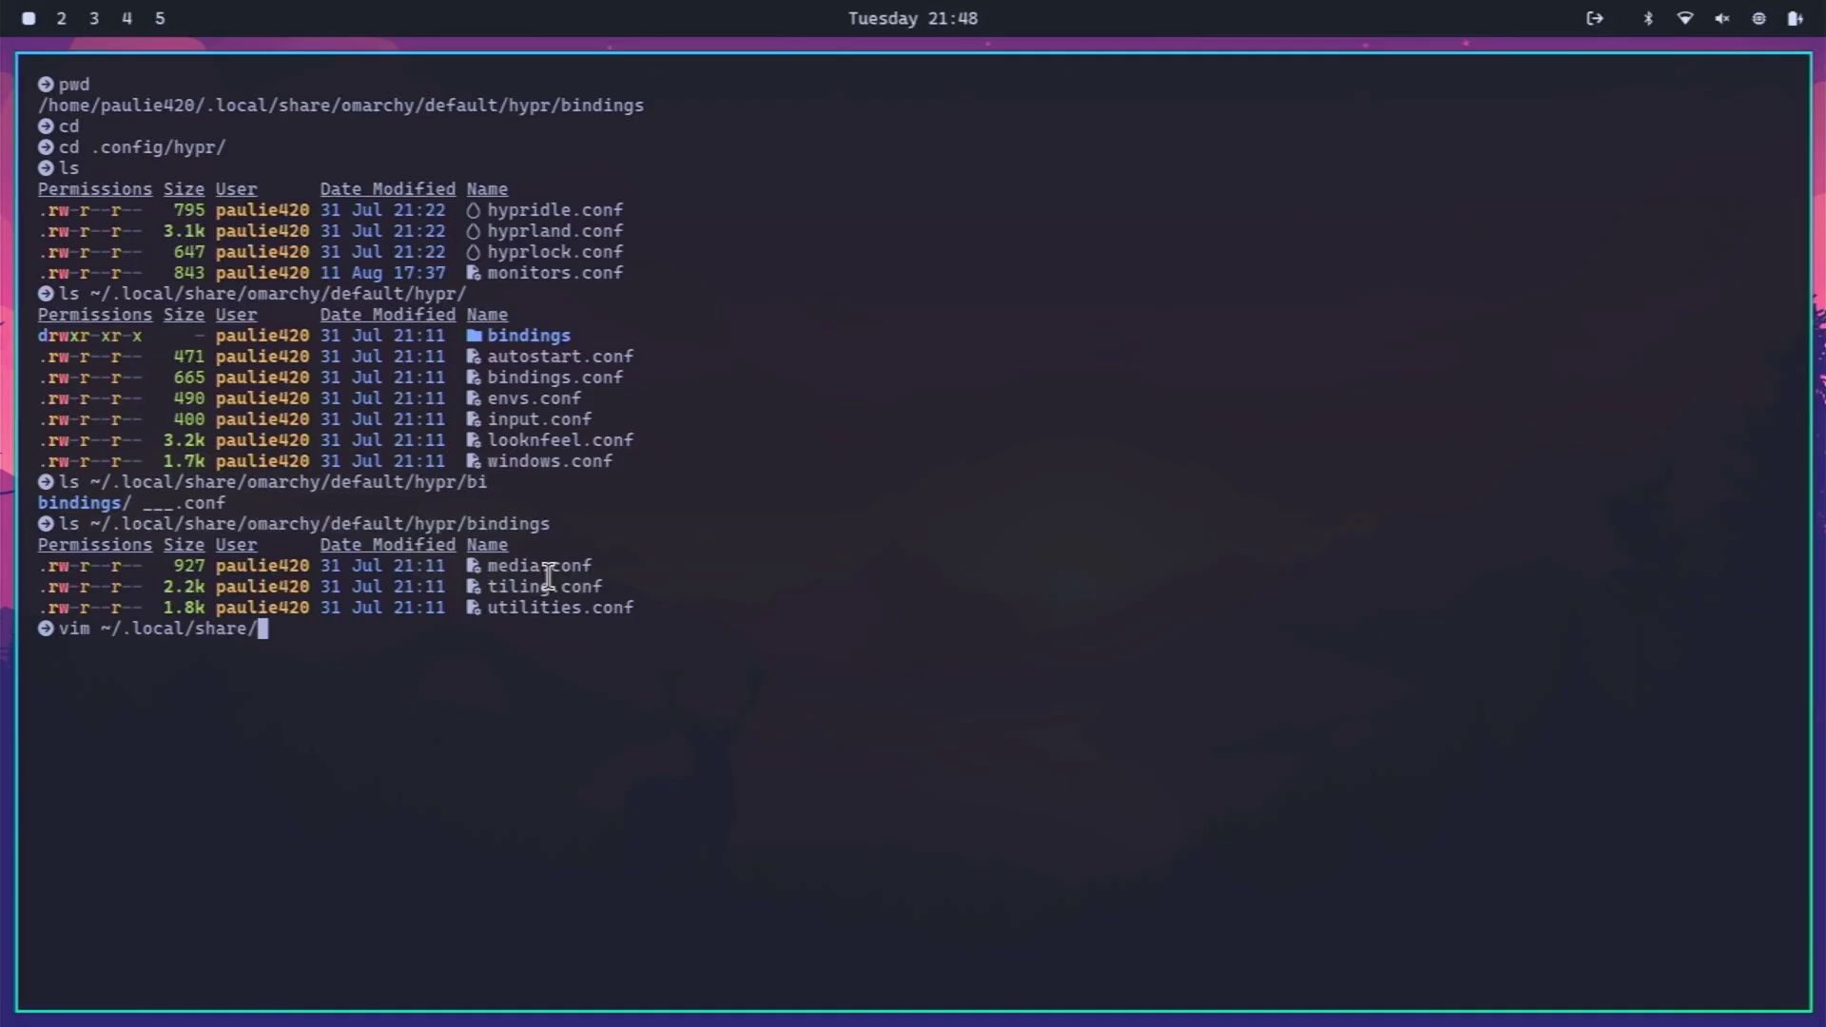
type("omarchy/default/hypr/")
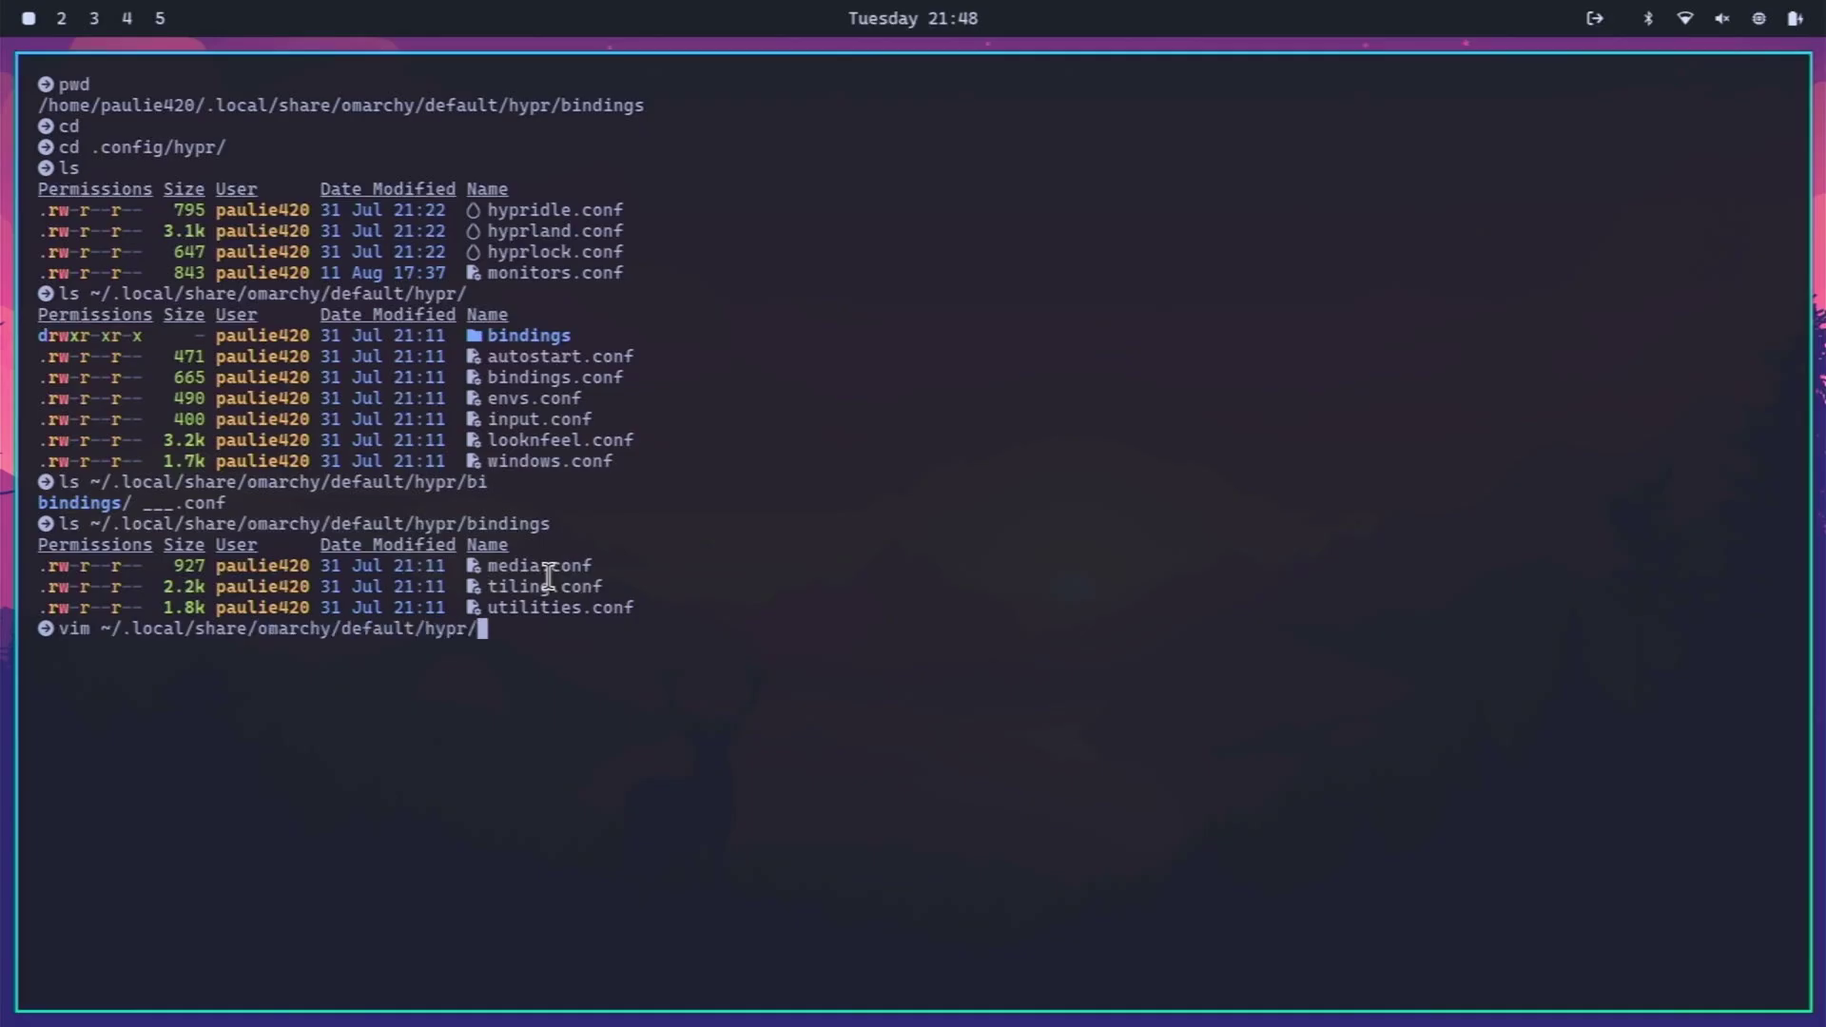
type("bi")
key("Tab")
type("/")
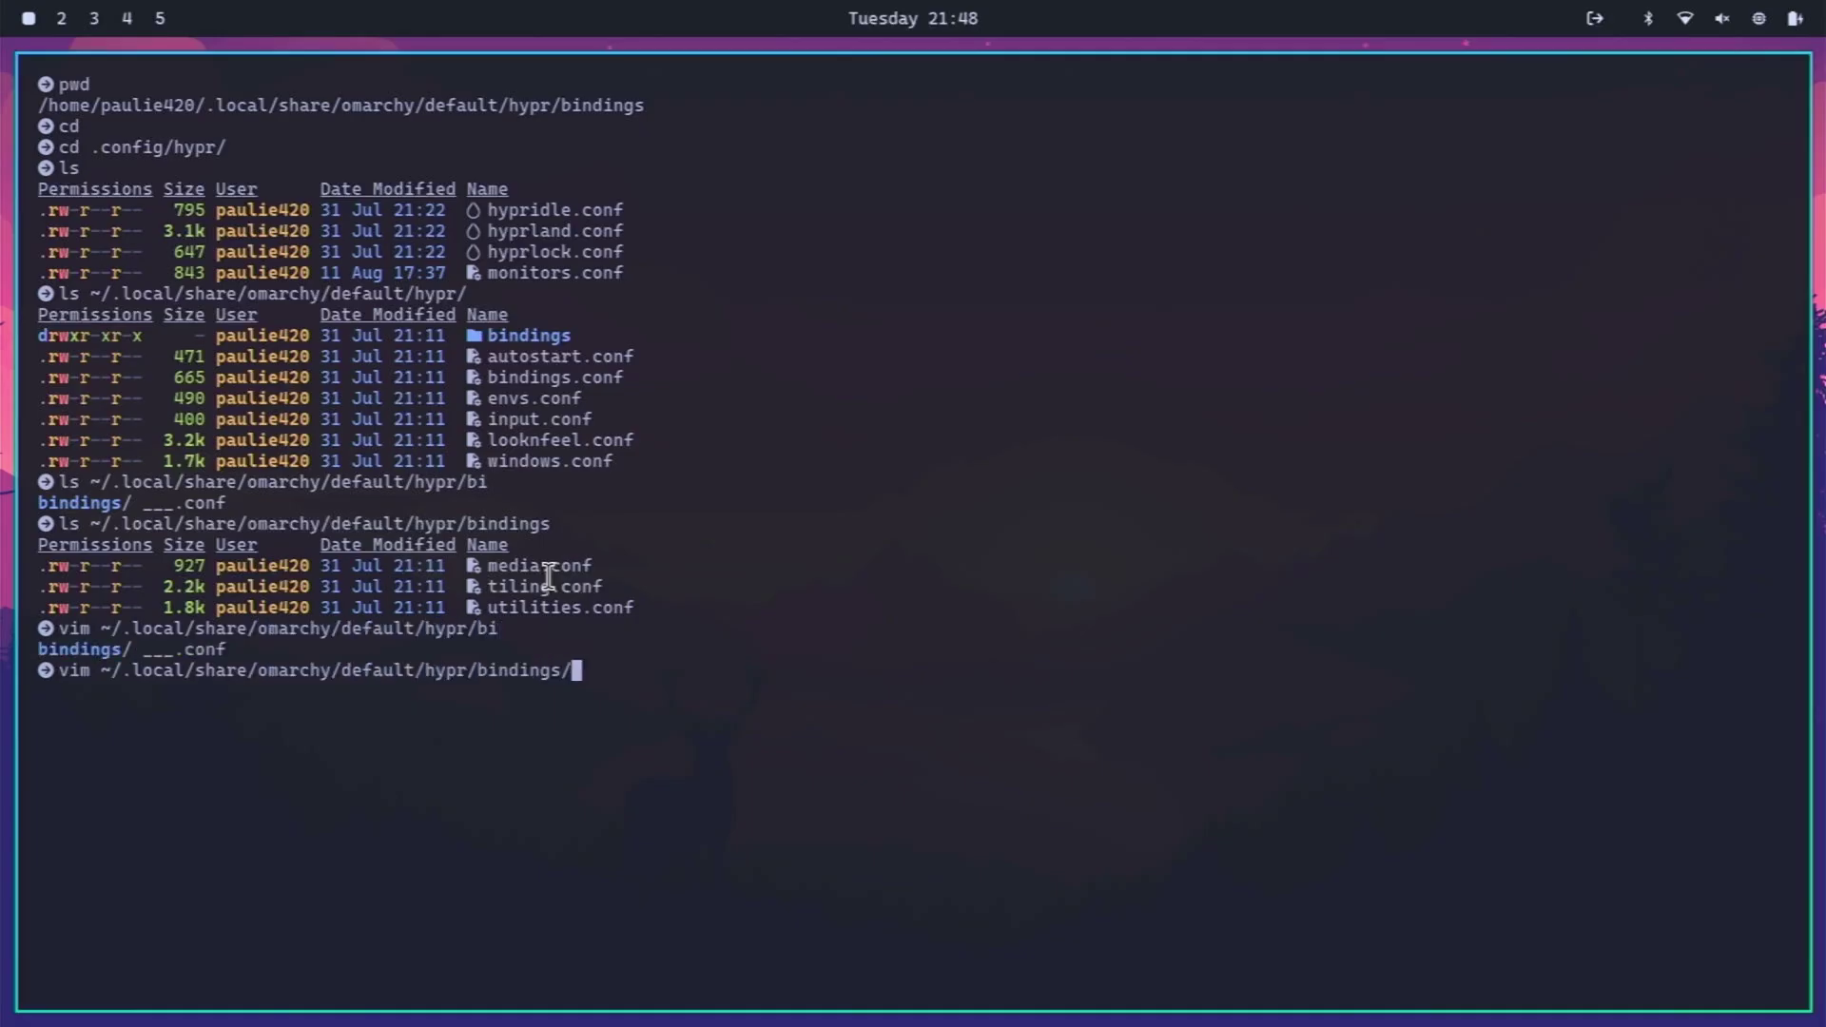
type("til")
- Open tiling.conf in vim and move the cursor through the workspace 1–4 bindings
key("Tab")
key("Return")
key("j")
key("j")
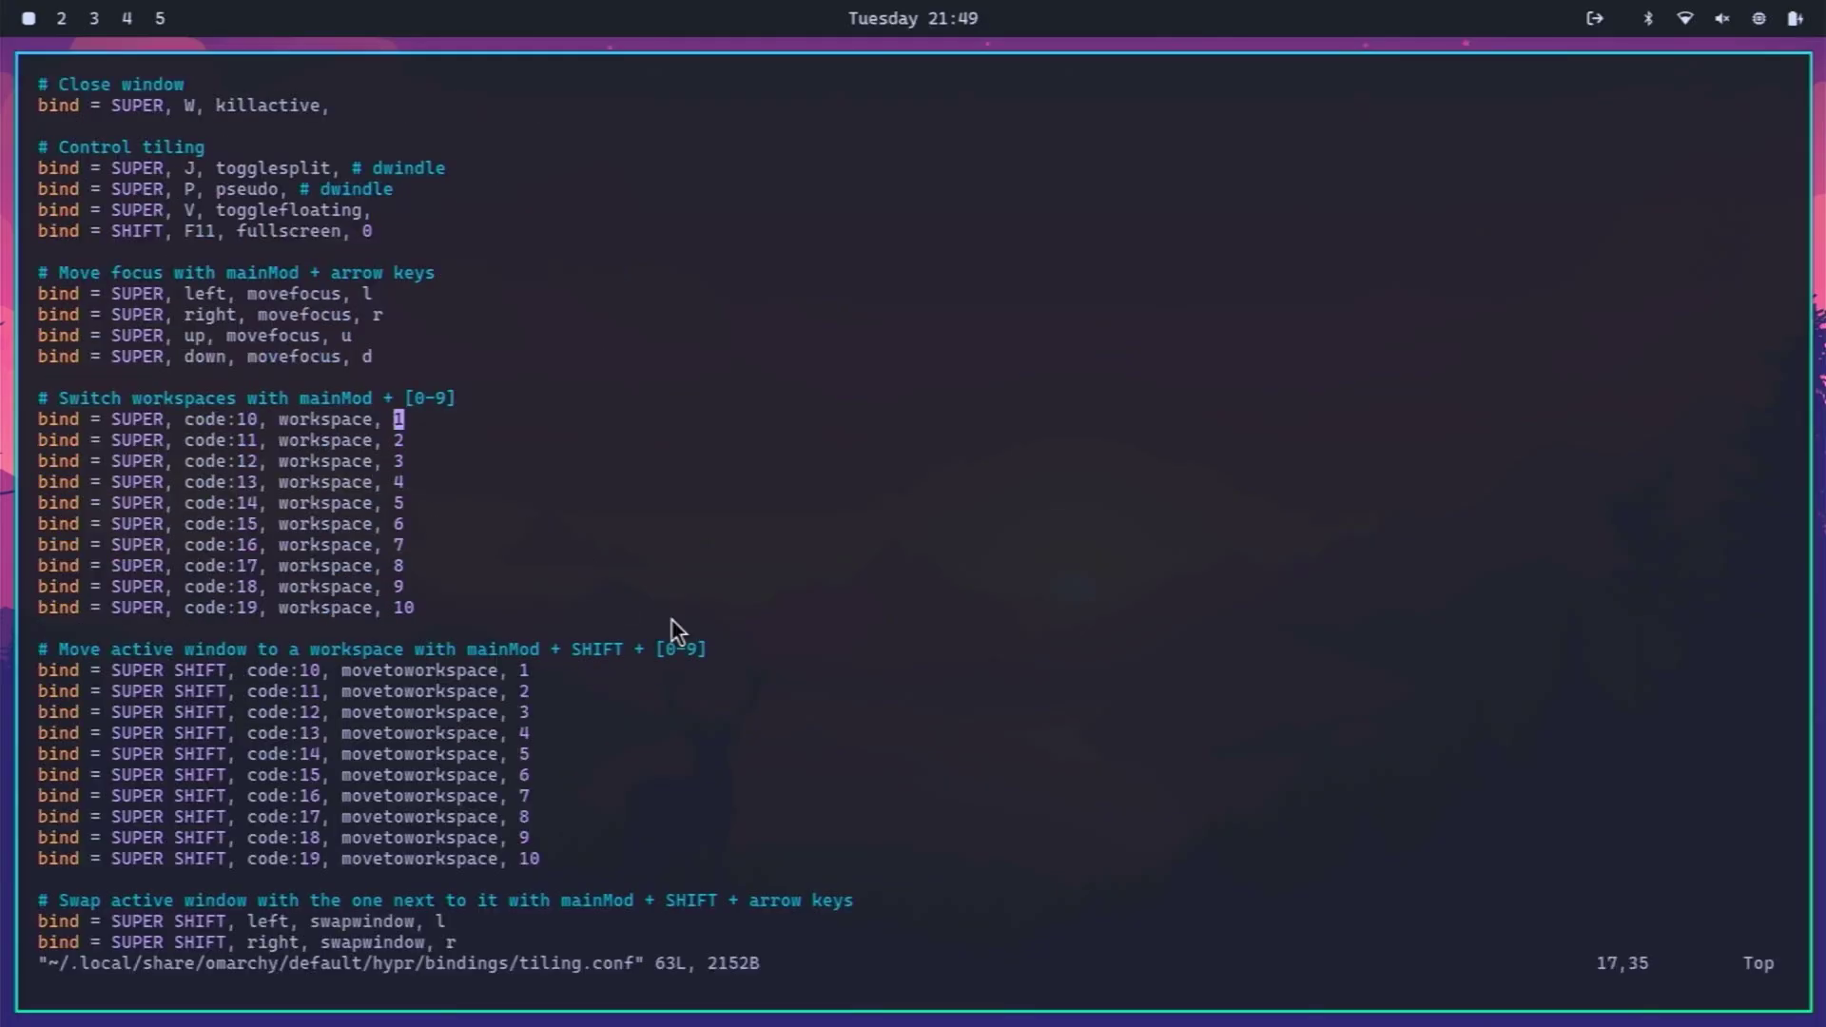
key("j")
key("j")
key("k")
key("k")
key("k")
key("k")
key("k")
key("k")
key("k")
key("k")
key("k")
key("j")
key("j")
key("j")
key("j")
key("j")
key("j")
key("h")
key("h")
key("h")
key("h")
key("h")
key("h")
key("h")
key("h")
key("h")
key("h")
key("h")
key("h")
key("h")
key("h")
key("h")
key("h")
key("h")
key("h")
key("h")
key("h")
key("h")
key("h")
key("h")
key("h")
key("h")
key("h")
key("h")
key("l")
key("l")
key("l")
key("l")
key("l")
key("l")
key("l")
key("l")
key("l")
key("l")
key("l")
key("l")
key("h")
key("w")
key("w")
key("w")
key("e")
- Test Super+2 and Super+3 workspace switching, return to workspace 1, and review nearby bindings
key("super+2")
key("super+1")
key("super+3")
key("super+2")
key("super+1")
key("Down")
key("Down")
key("Down")
key("Down")
key("Down")
key("Down")
key("Up")
key("Up")
key("Up")
key("Up")
key("Up")
key("Up")
key("Up")
key("Up")
key("Up")
key("Up")
key("Up")
key("Up")
key("Up")
key("Up")
key("Up")
key("Up")
key("Up")
key("Up")
key("Up")
key("Up")
key("Up")
key("Left")
key("Left")
key("Left")
key("Left")
key("Left")
key("Left")
key("Left")
key("Left")
key("Left")
key("Left")
key("Left")
key("Left")
key("Left")
- Quit vim with :q, leaving tiling.conf unchanged at the shell prompt
type(":q")
key("Return")
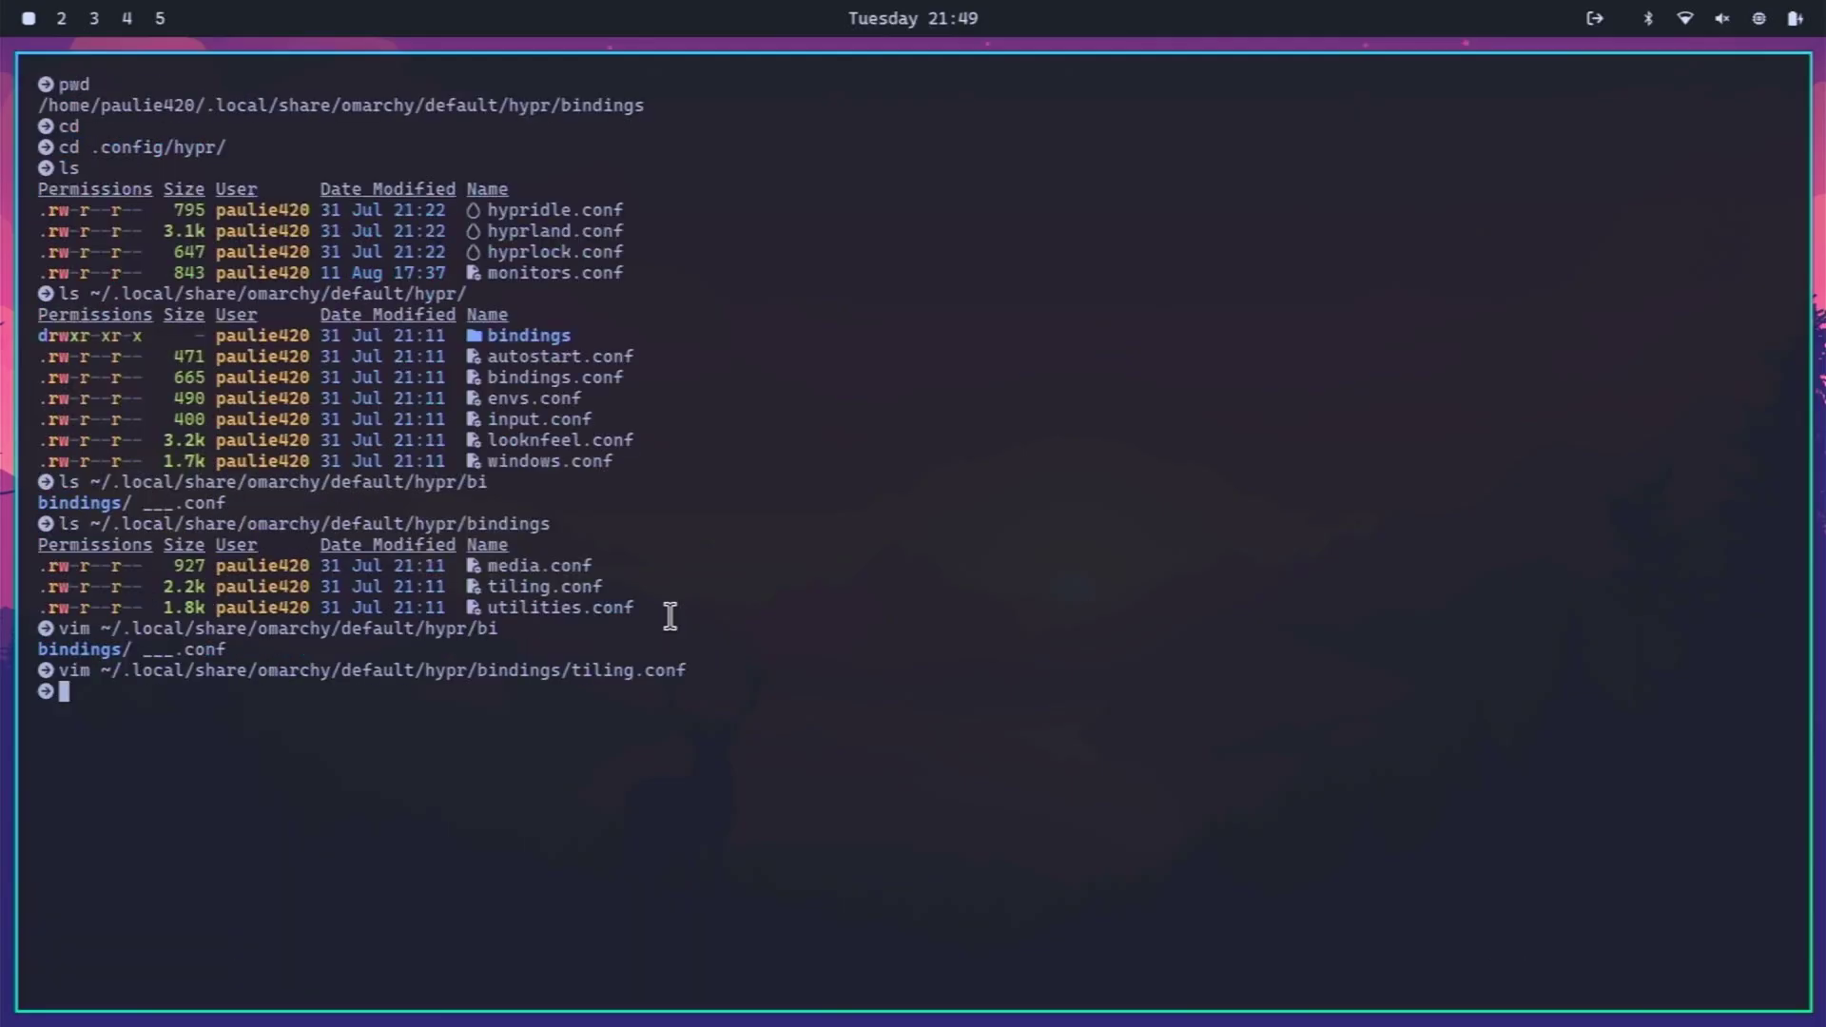